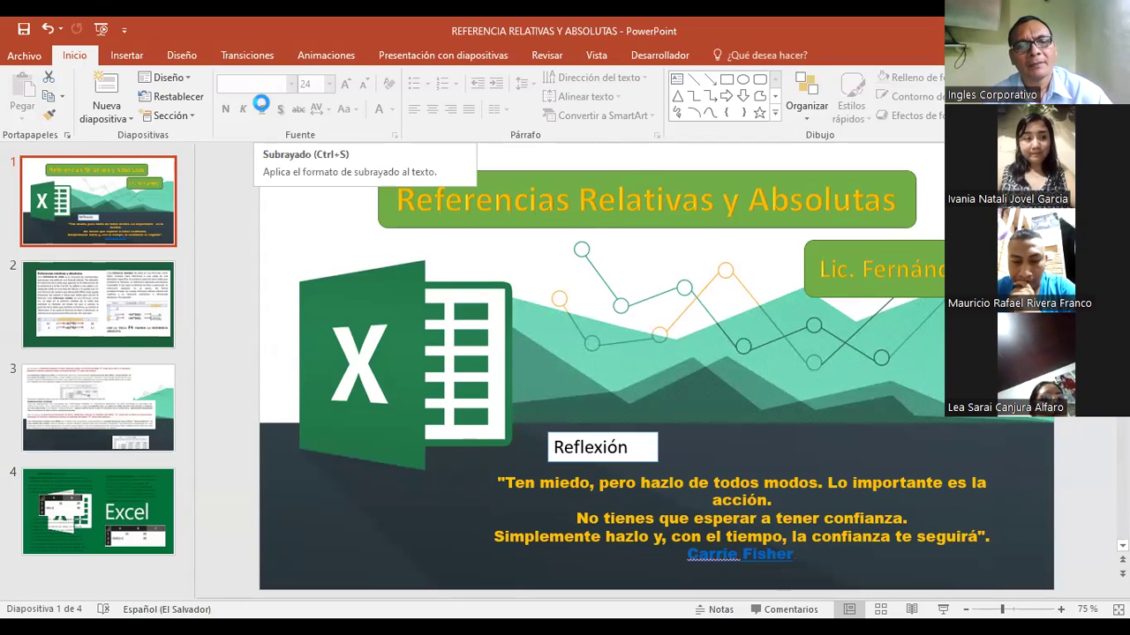
- Start the slideshow from the 'Referencias Relativas y Absolutas' title slide
{"action": "key", "text": "F5"}
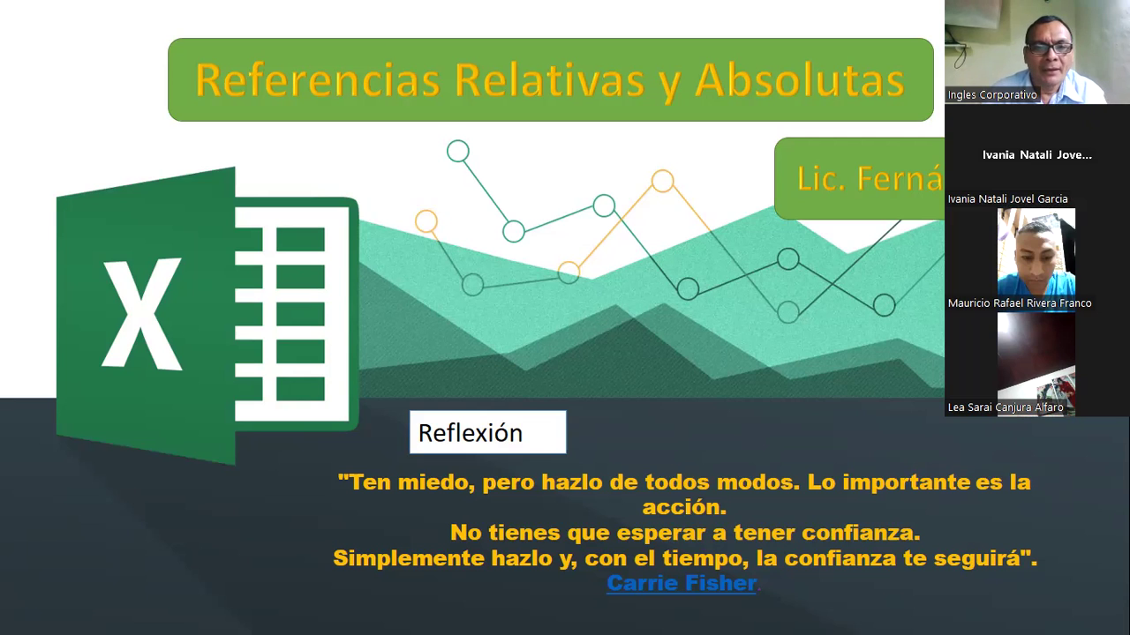
- Advance to the slide showing the =A1*B1 relative and =A3*$A$1 absolute reference examples
{"action": "left_click", "coordinate": [559, 265]}
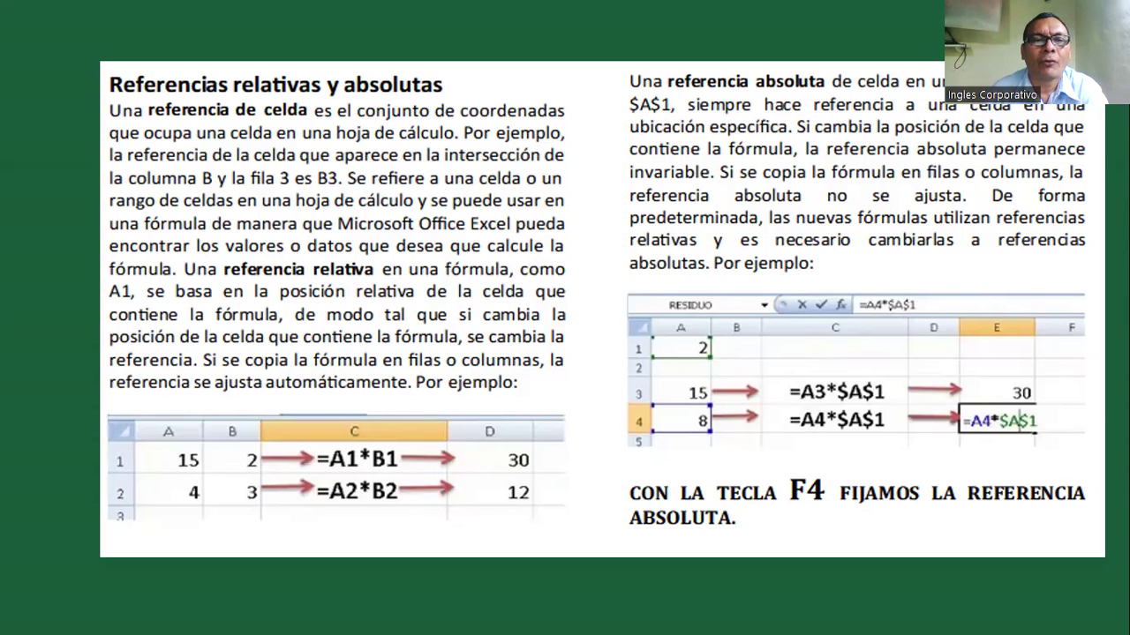
- Visit the mixed references slide, step back, then advance to the end-of-show screen
{"action": "left_click", "coordinate": [951, 499]}
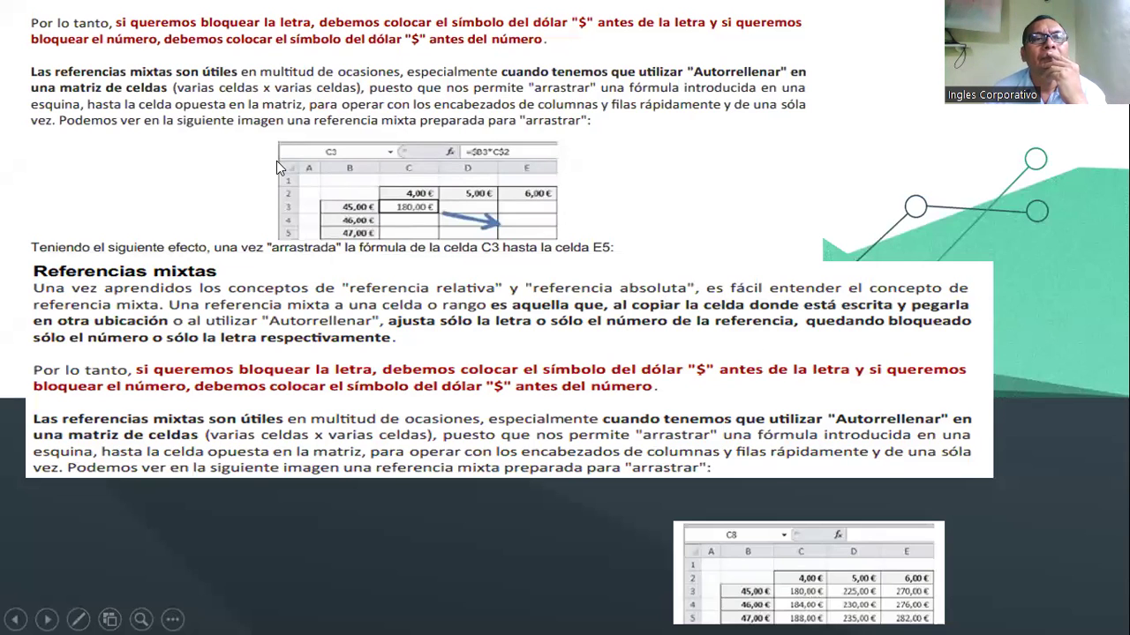
{"action": "key", "text": "Left"}
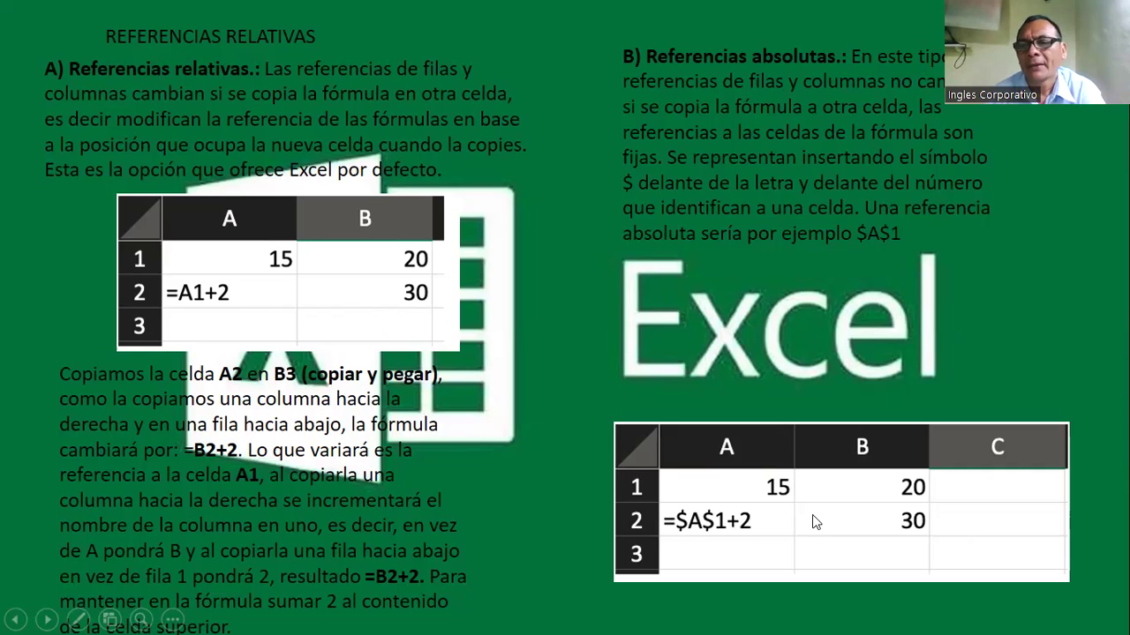
{"action": "left_click", "coordinate": [598, 365]}
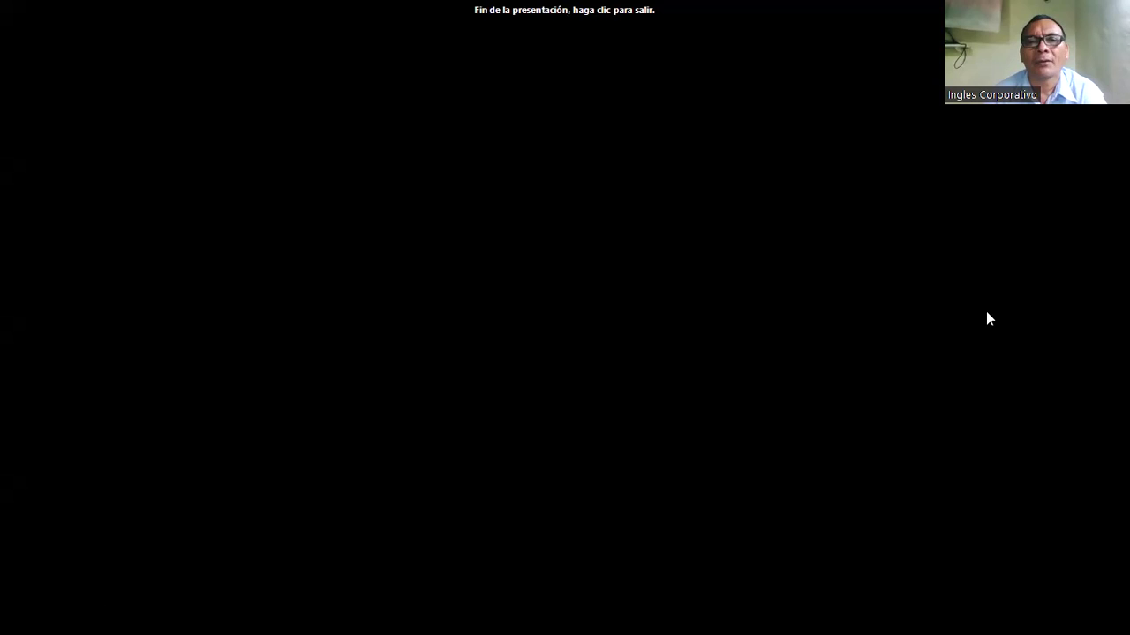
- Leave the slideshow and build the formula =C9*D9 in E9 for the first employee's pay
{"action": "left_click", "coordinate": [369, 380]}
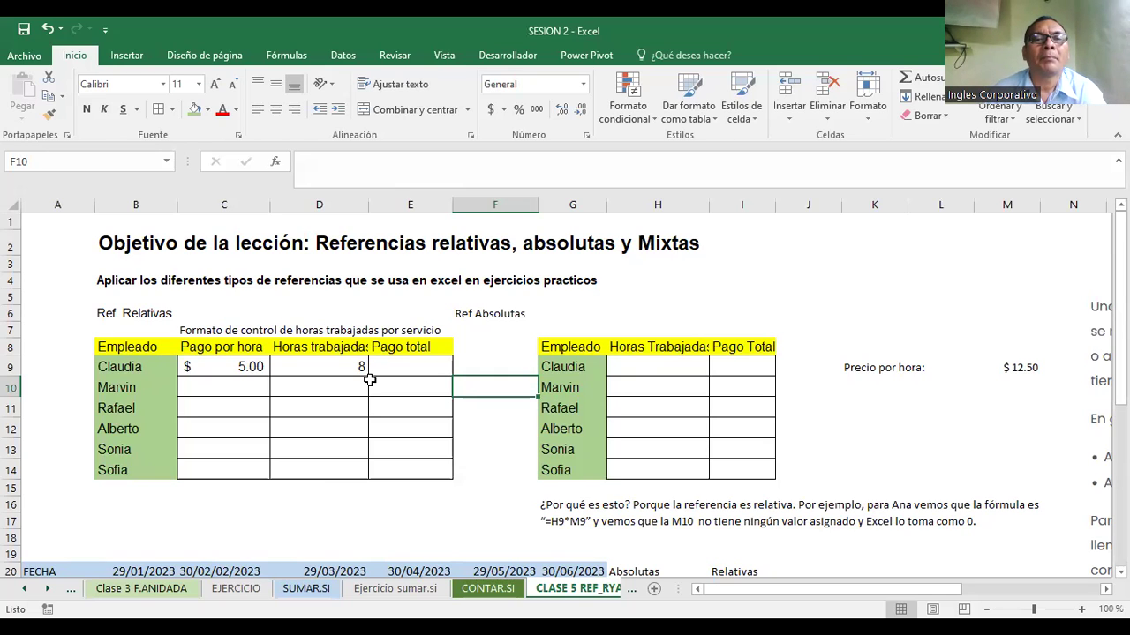
{"action": "left_click", "coordinate": [413, 369]}
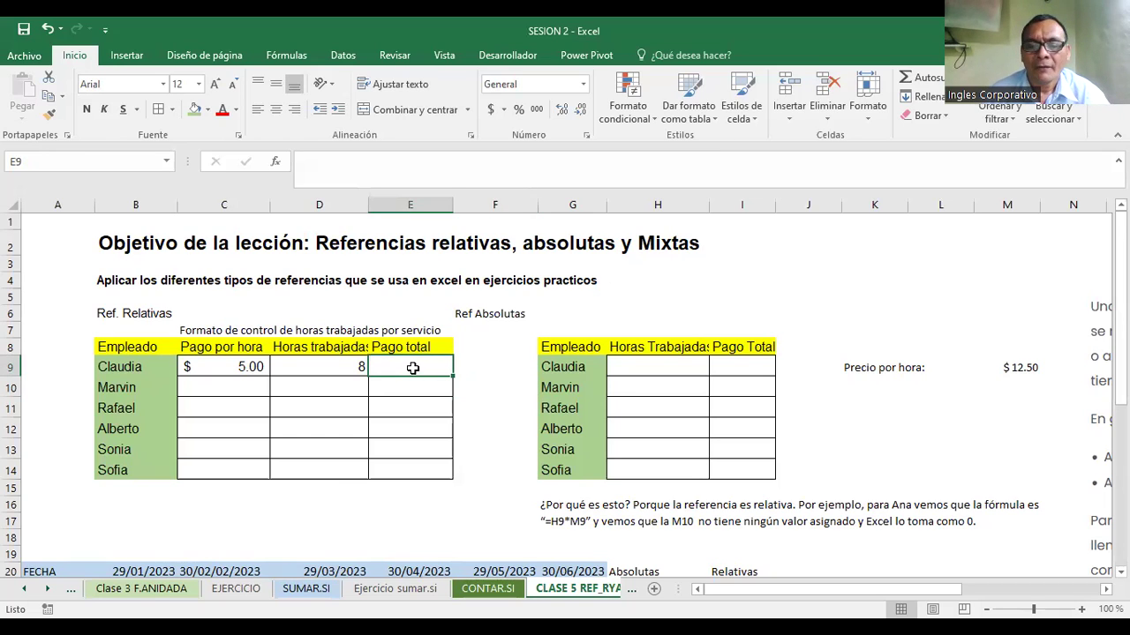
{"action": "type", "text": "="}
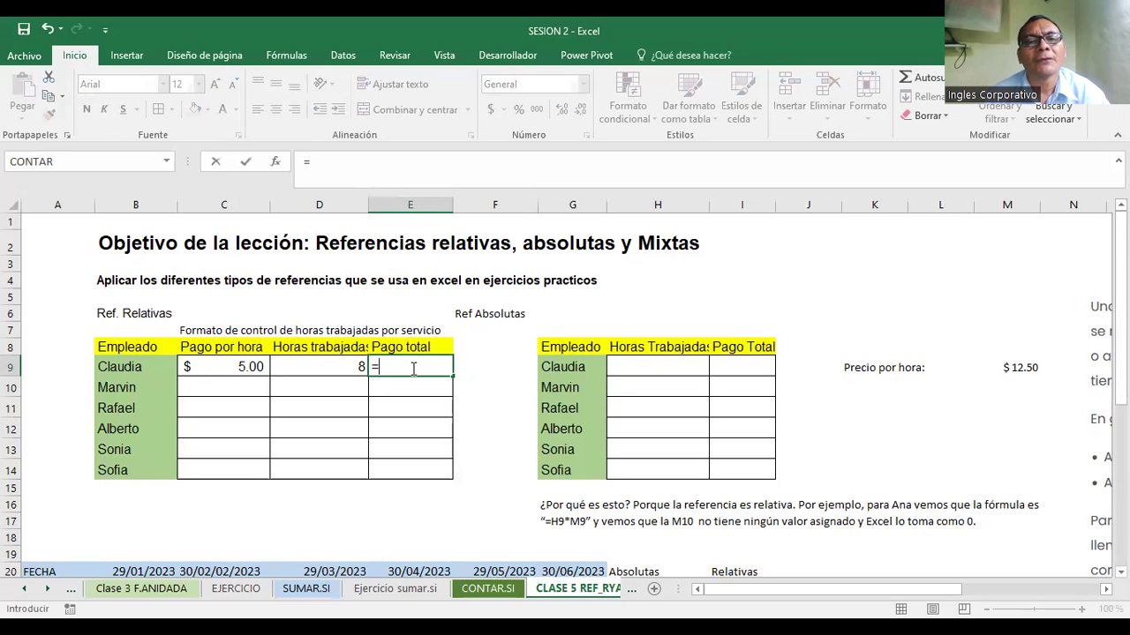
{"action": "left_click", "coordinate": [244, 366]}
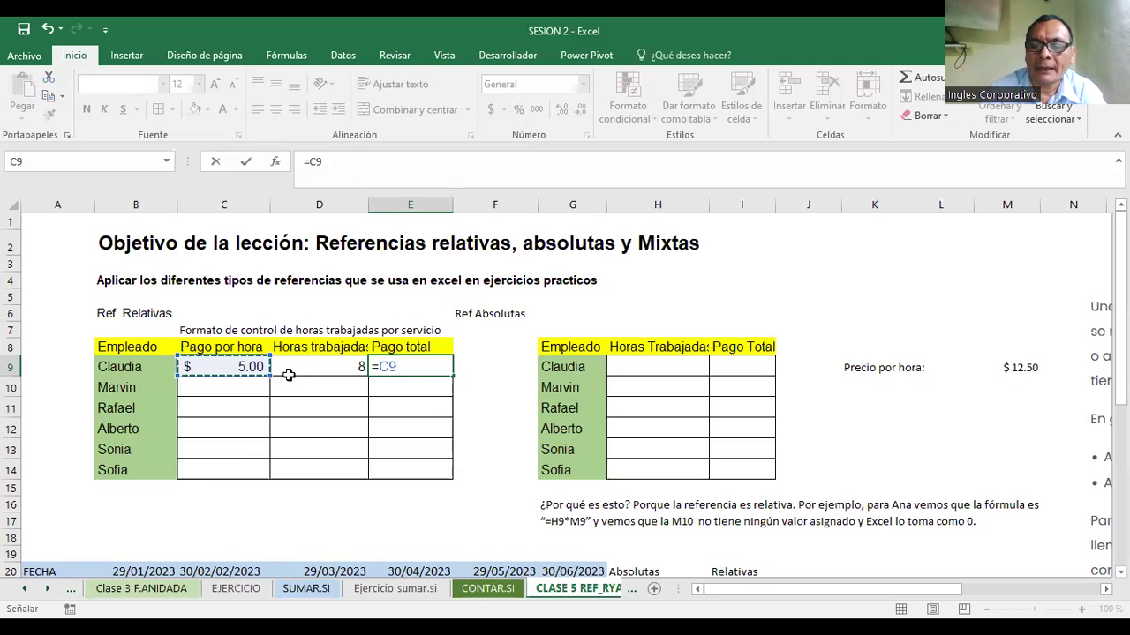
{"action": "type", "text": "*"}
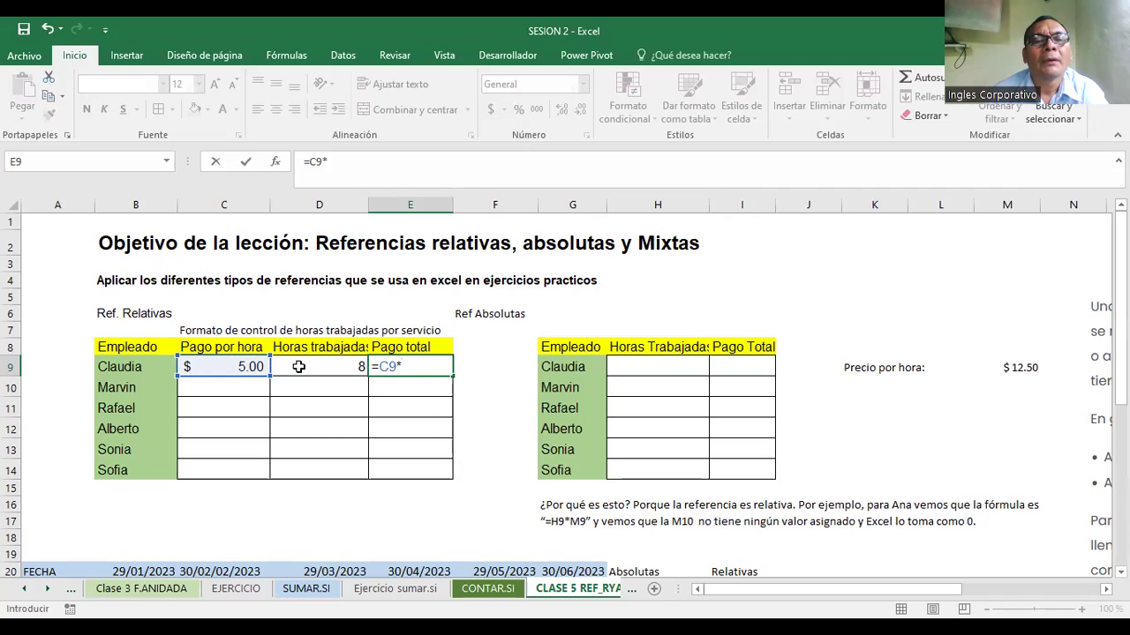
{"action": "left_click", "coordinate": [298, 366]}
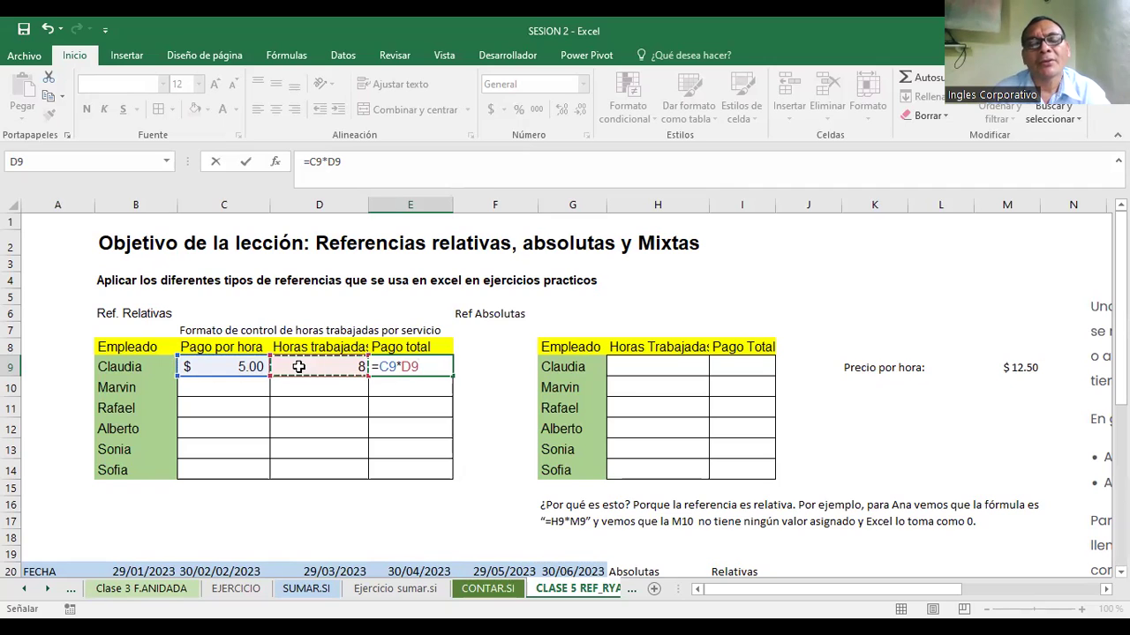
{"action": "left_click_drag", "start_coordinate": [356, 164], "coordinate": [300, 164]}
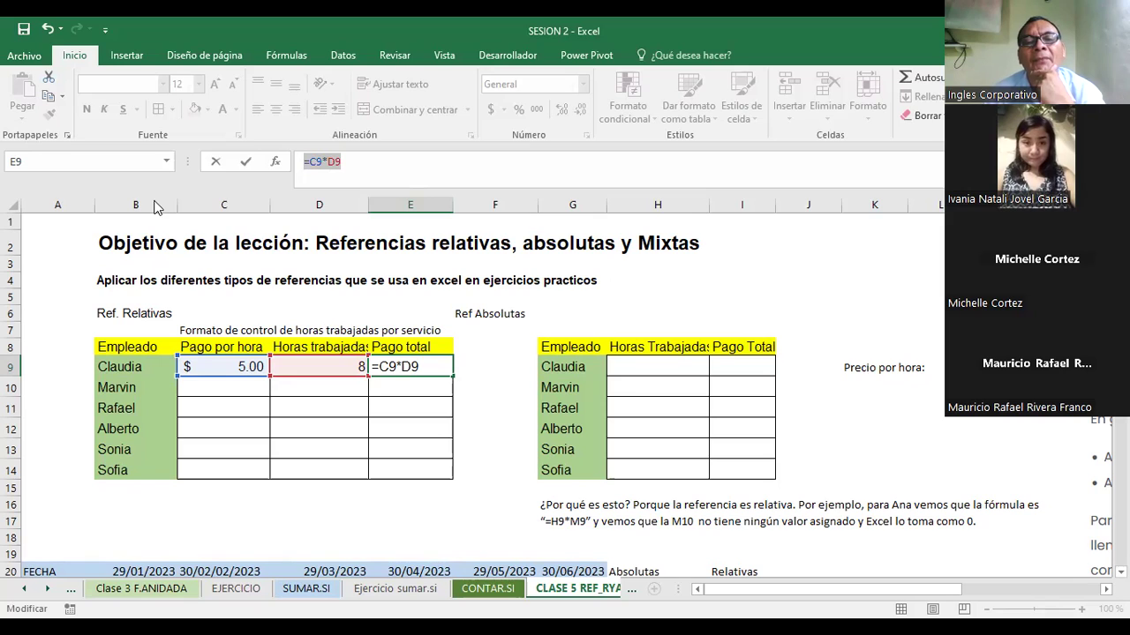
- Confirm the E9 formula, then enter hourly rates 6, 4, 5.50, 6.75 and 9 in C10:C14
{"action": "key", "text": "Return"}
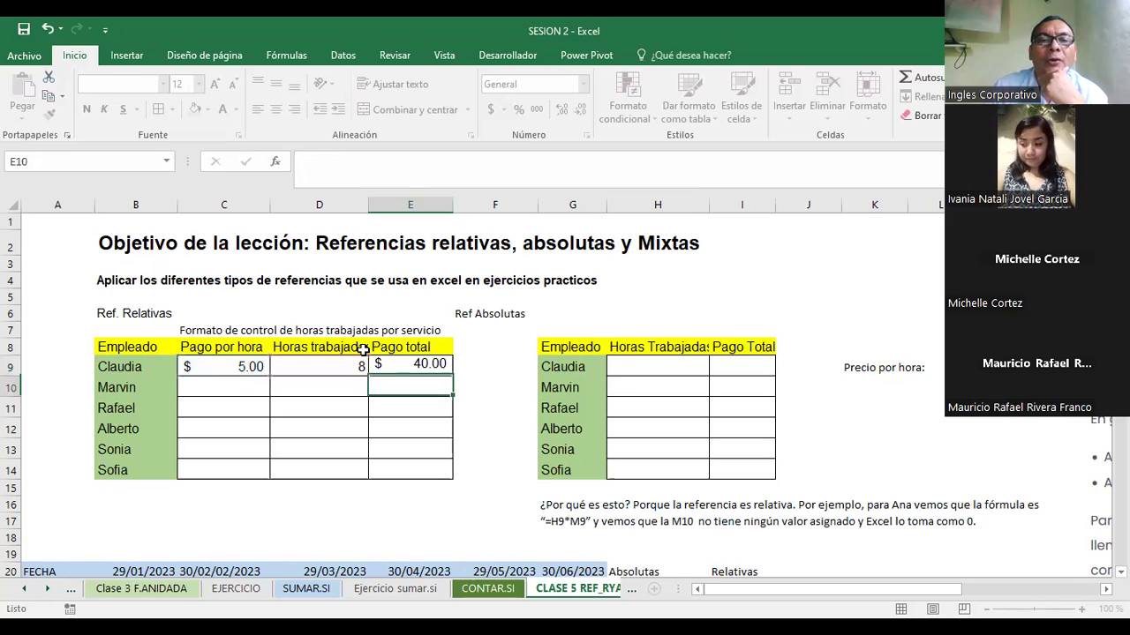
{"action": "left_click", "coordinate": [391, 362]}
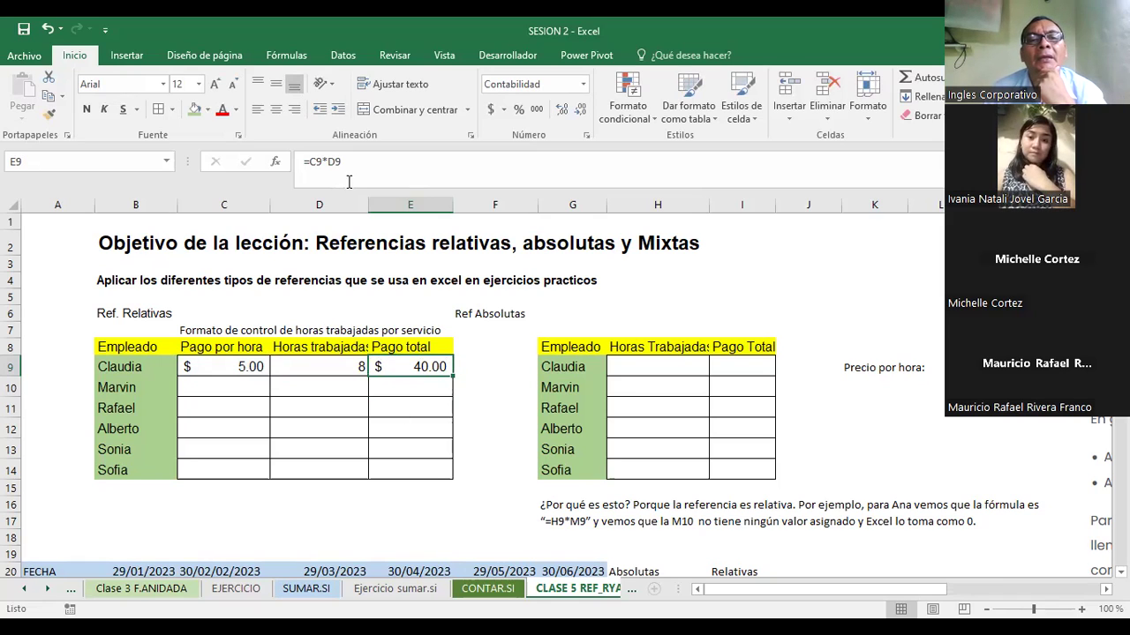
{"action": "left_click", "coordinate": [237, 391]}
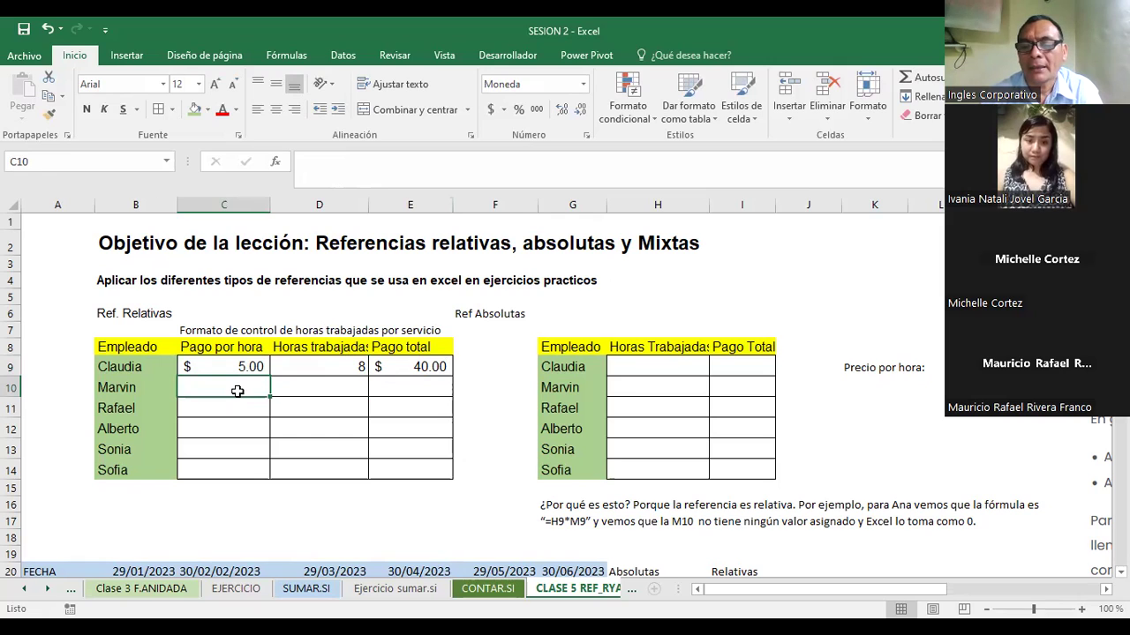
{"action": "type", "text": "6"}
{"action": "key", "text": "Return"}
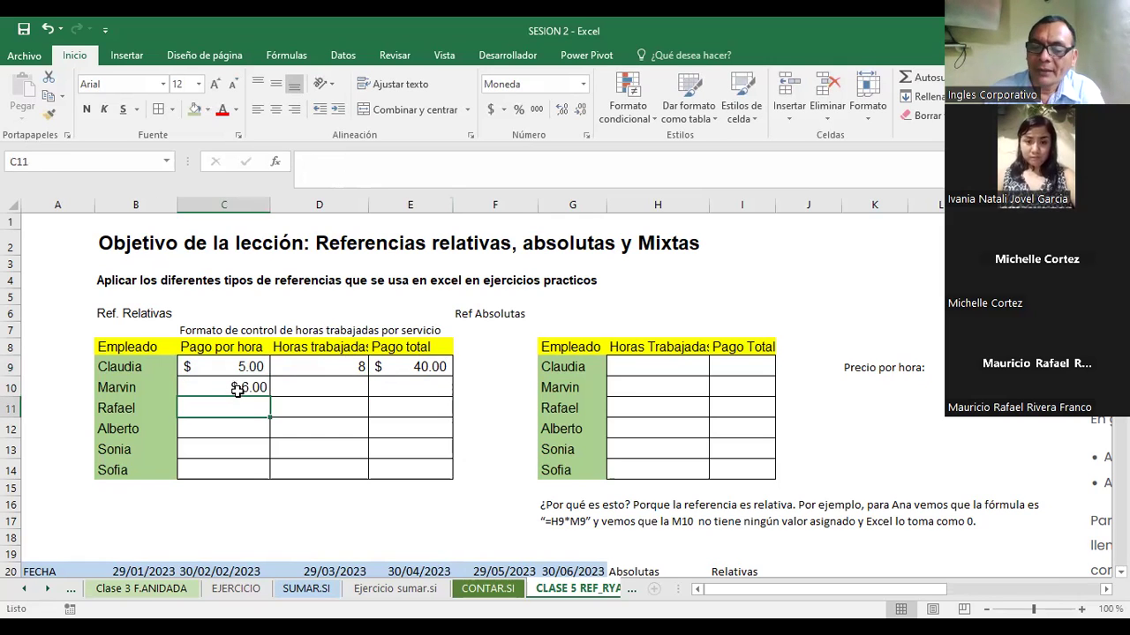
{"action": "type", "text": "4"}
{"action": "key", "text": "Return"}
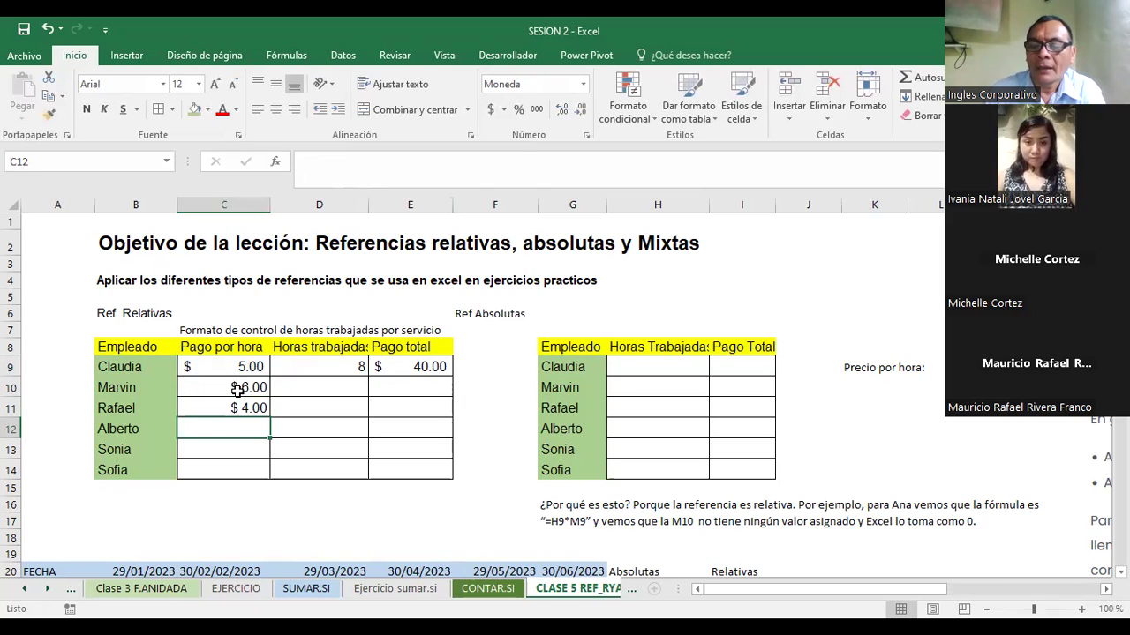
{"action": "type", "text": "5.50"}
{"action": "key", "text": "Return"}
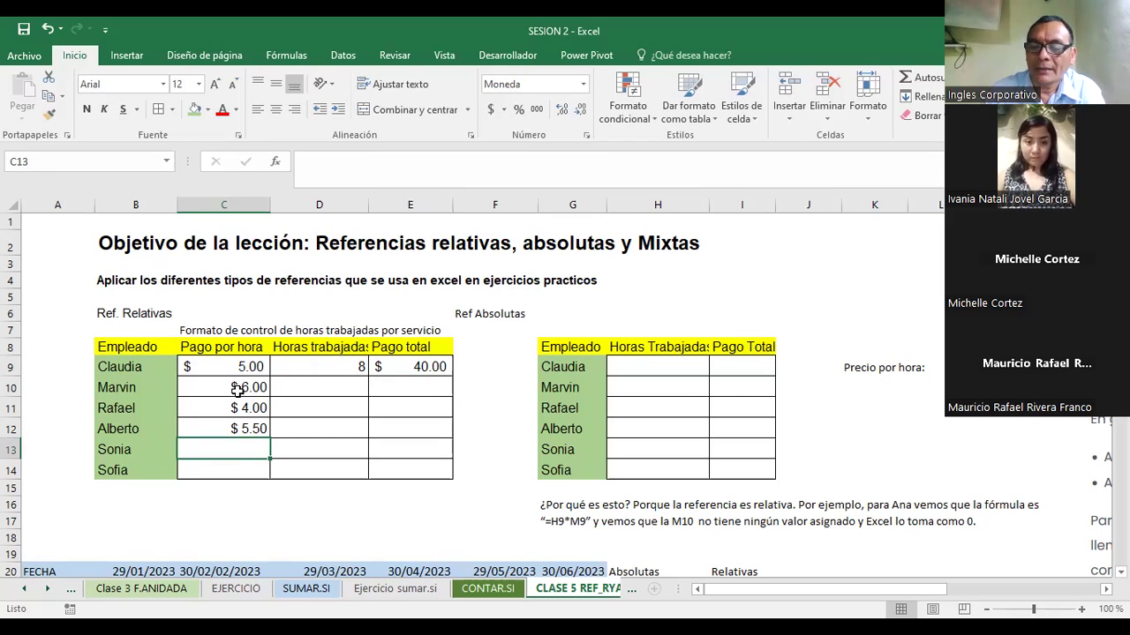
{"action": "type", "text": "6.75"}
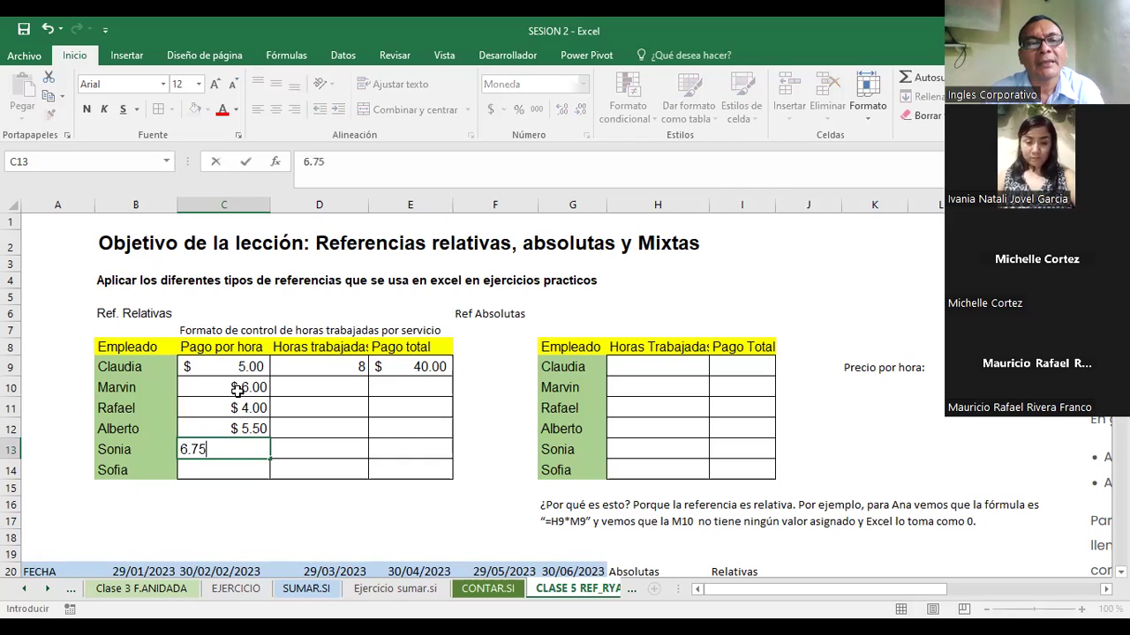
{"action": "key", "text": "Return"}
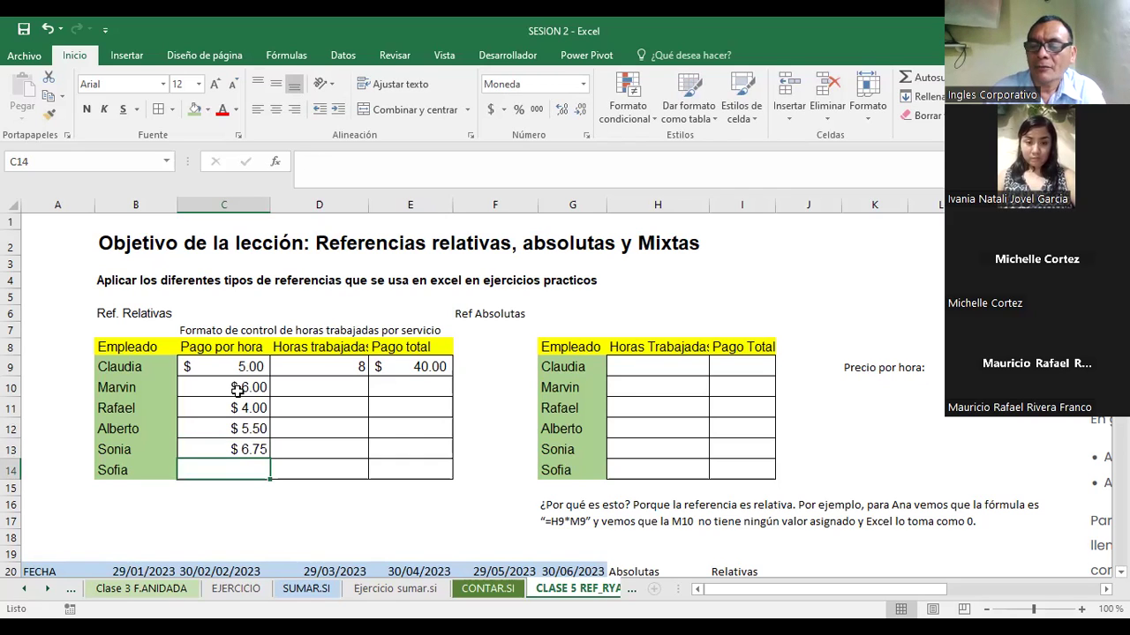
{"action": "type", "text": "9"}
{"action": "key", "text": "Return"}
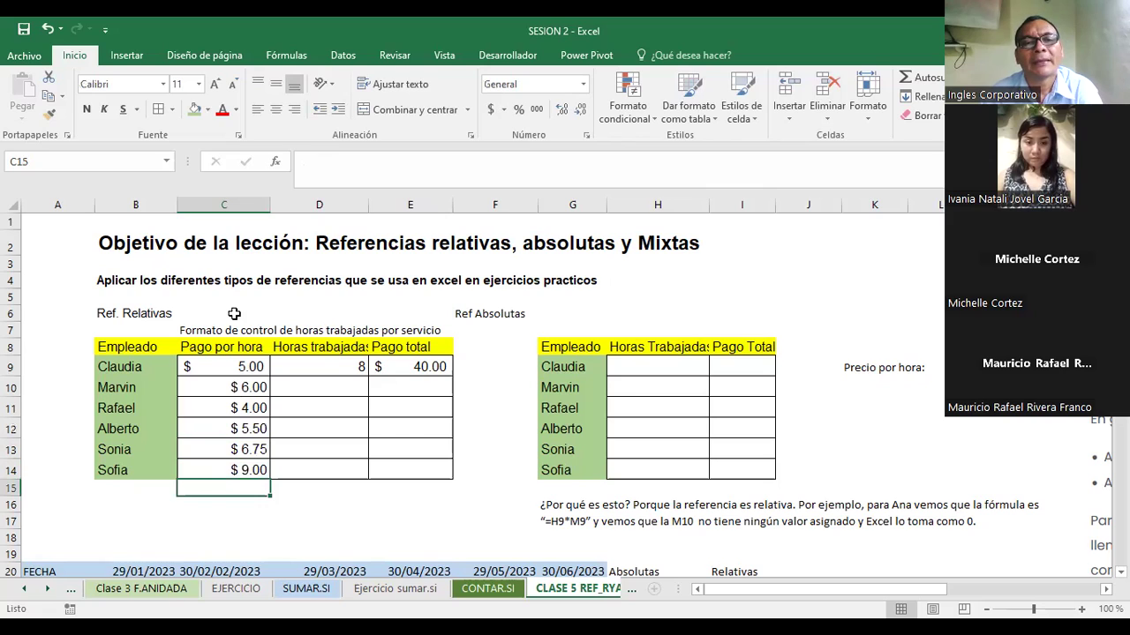
- Enter 5, 8, 8, 7 and 6 hours in D10:D14, then return toward D9
{"action": "left_click", "coordinate": [322, 390]}
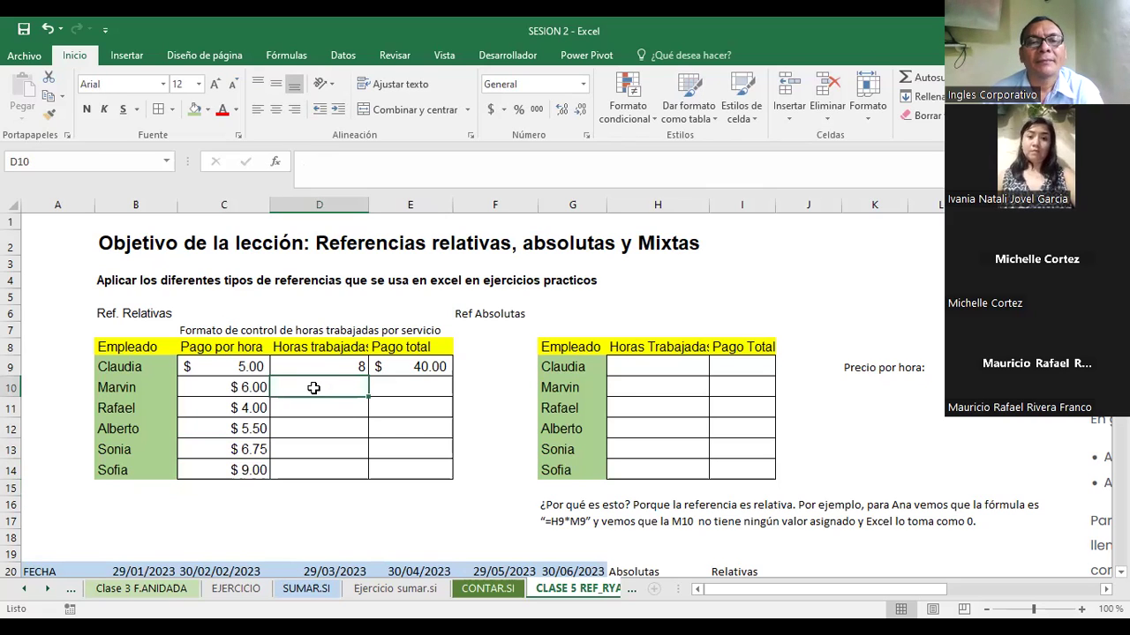
{"action": "type", "text": "5"}
{"action": "key", "text": "Return"}
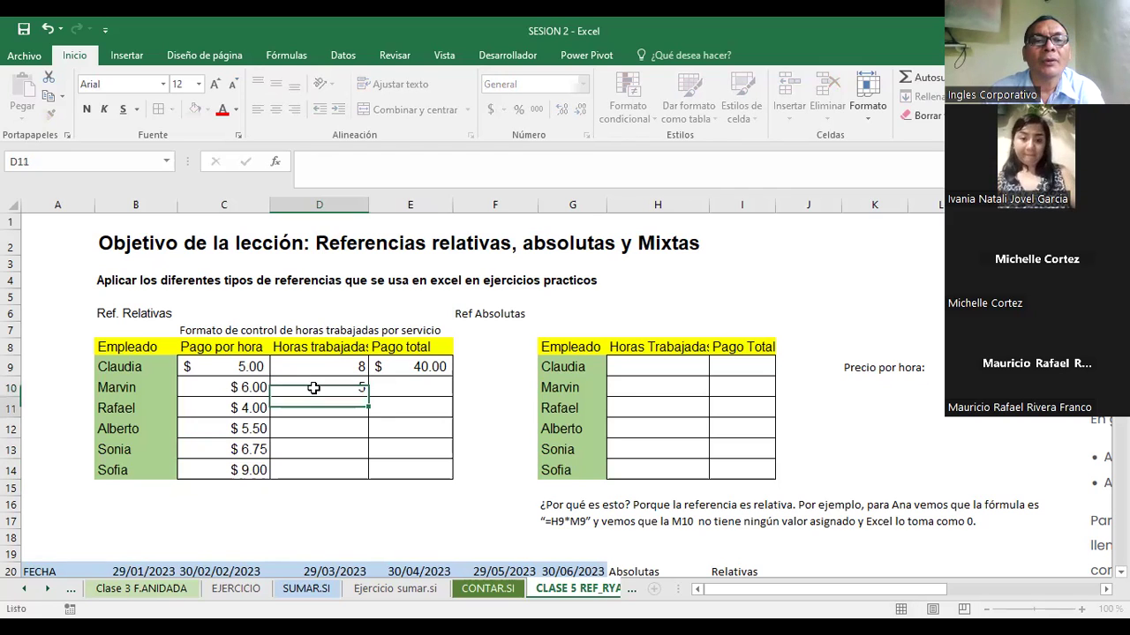
{"action": "type", "text": "8"}
{"action": "key", "text": "Return"}
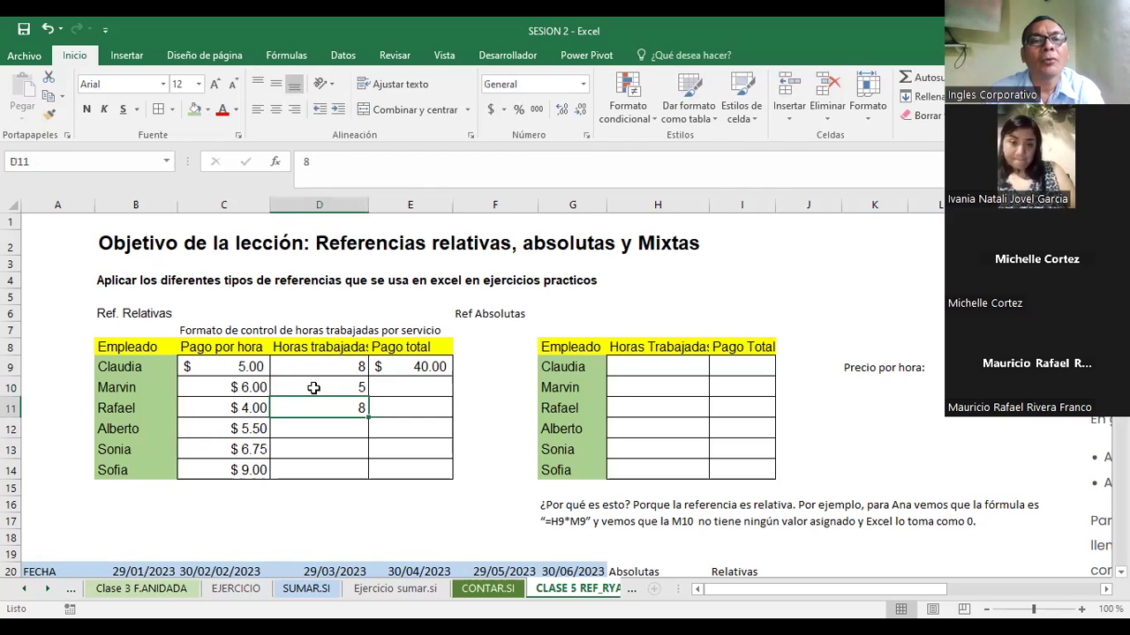
{"action": "type", "text": "8"}
{"action": "key", "text": "Return"}
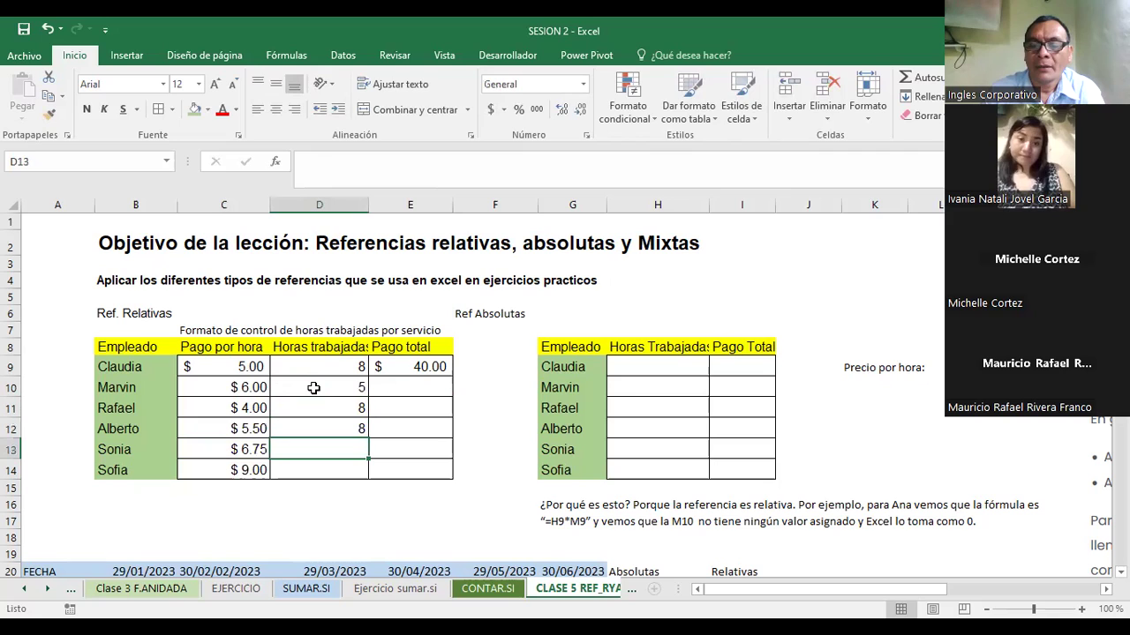
{"action": "type", "text": "7"}
{"action": "key", "text": "Return"}
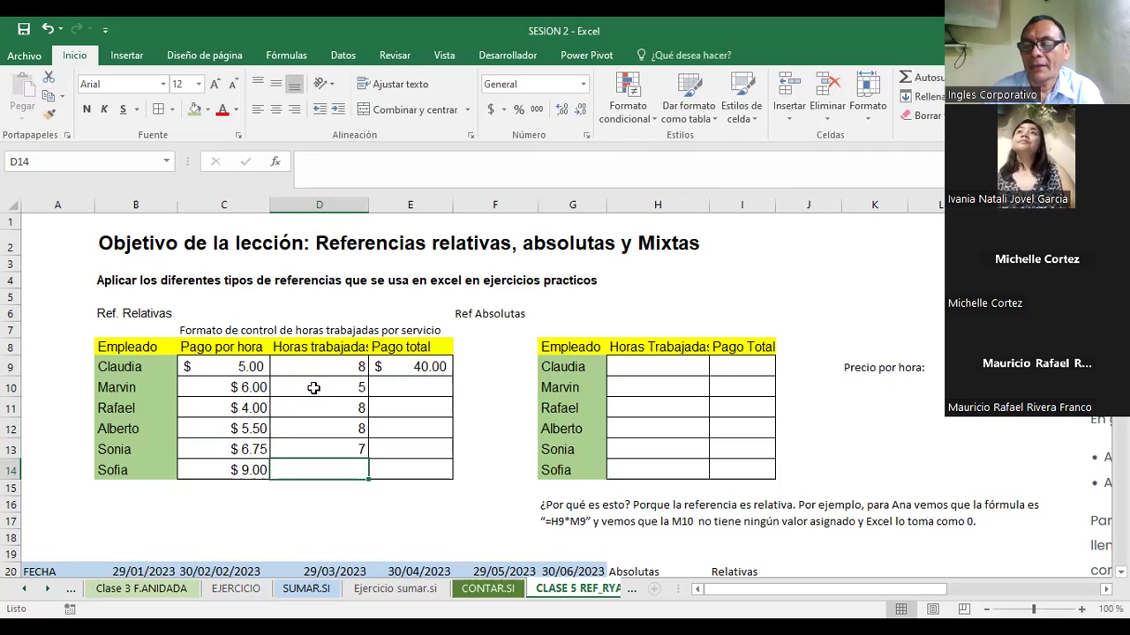
{"action": "type", "text": "6"}
{"action": "key", "text": "Return"}
{"action": "key", "text": "Up"}
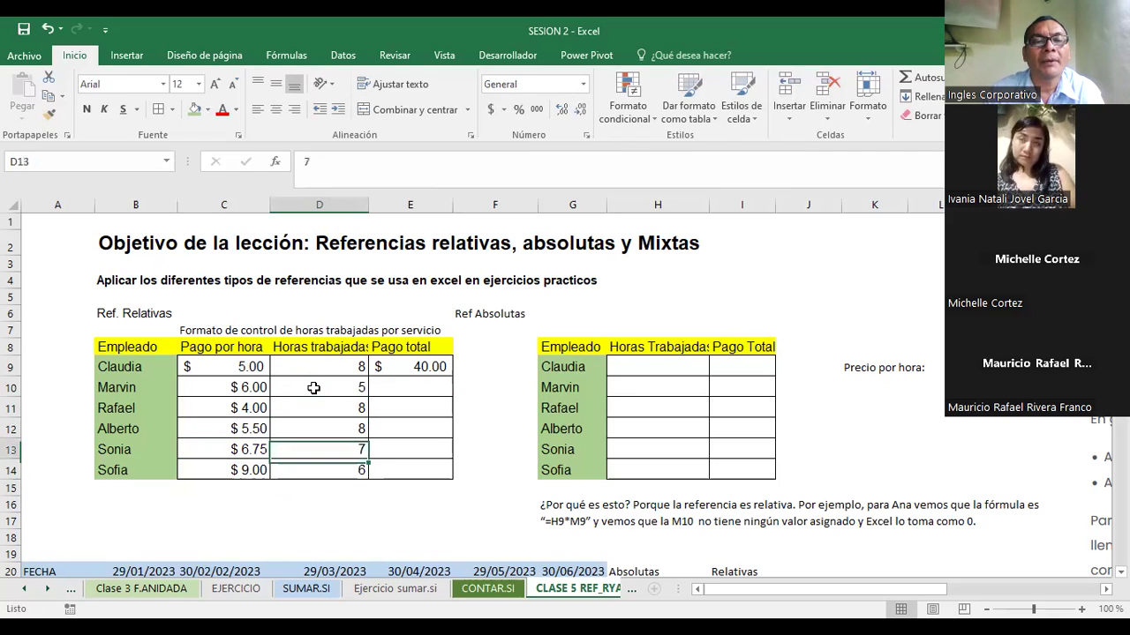
{"action": "key", "text": "Up"}
{"action": "key", "text": "Up"}
{"action": "key", "text": "Up"}
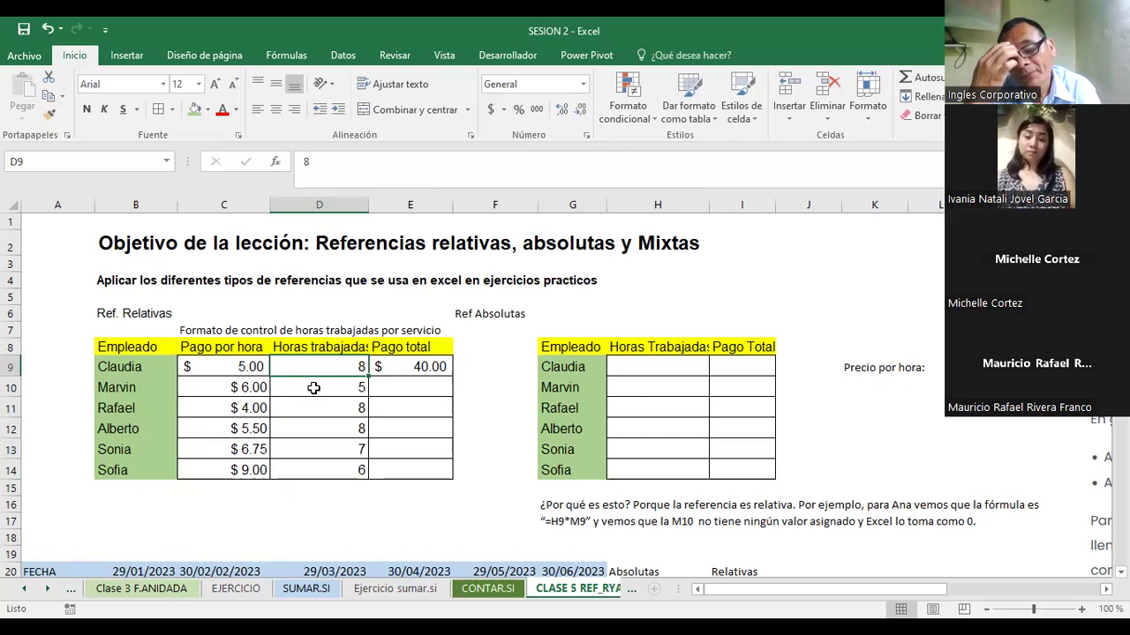
- Review Claudia's =C9*D9 formula in E9 and fill it down to E10 for Marvin
{"action": "left_click", "coordinate": [429, 366]}
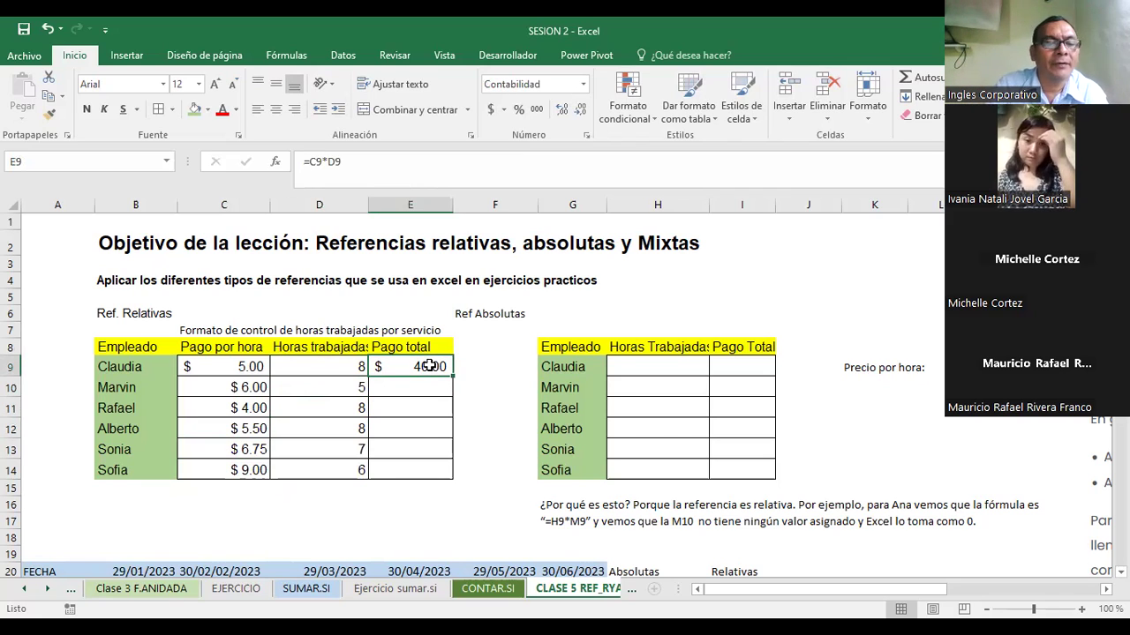
{"action": "double_click", "coordinate": [430, 367]}
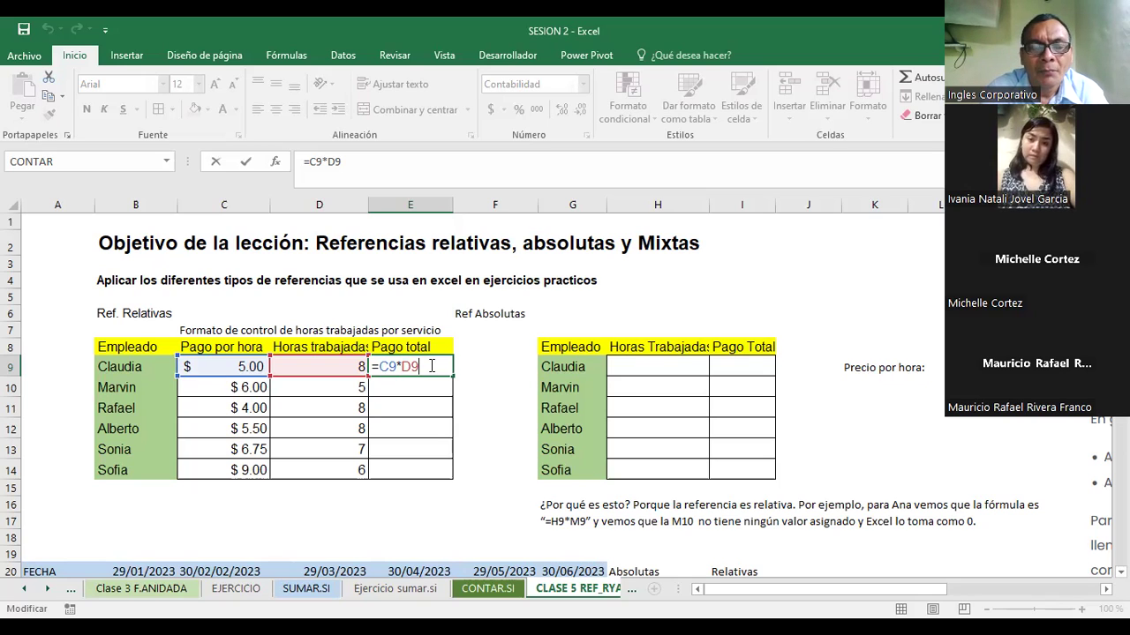
{"action": "key", "text": "Return"}
{"action": "left_click", "coordinate": [429, 366]}
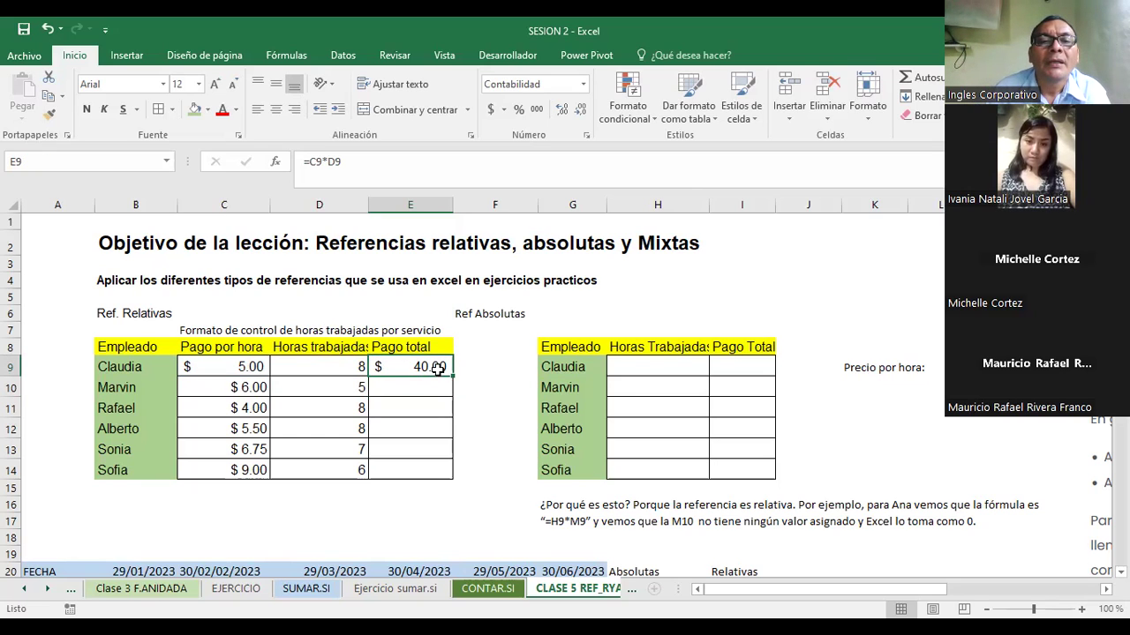
{"action": "left_click_drag", "start_coordinate": [454, 377], "coordinate": [453, 392]}
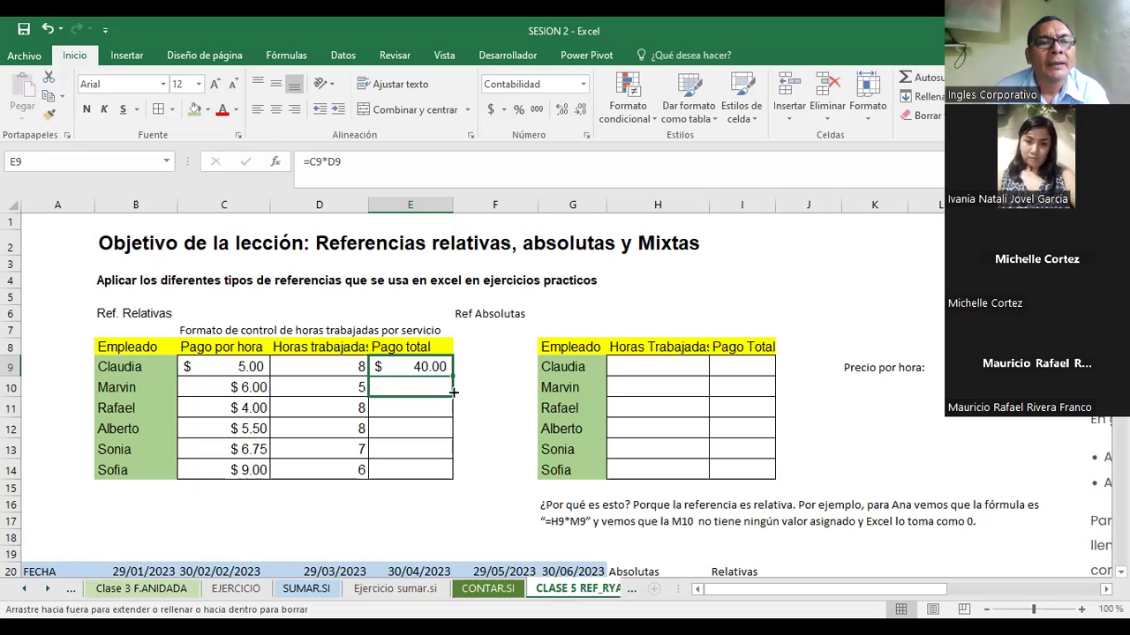
{"action": "left_click_drag", "start_coordinate": [453, 391], "coordinate": [453, 392]}
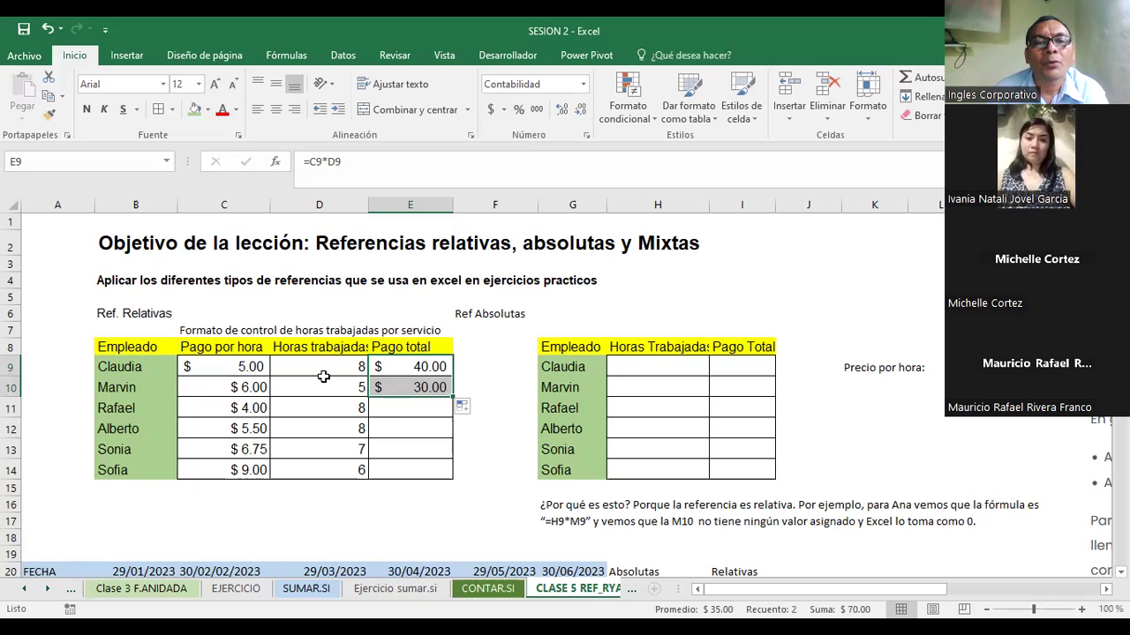
- Compare Marvin's copied =C10*D10 with Claudia's =C9*D9, leaving E9 unchanged
{"action": "left_click", "coordinate": [408, 385]}
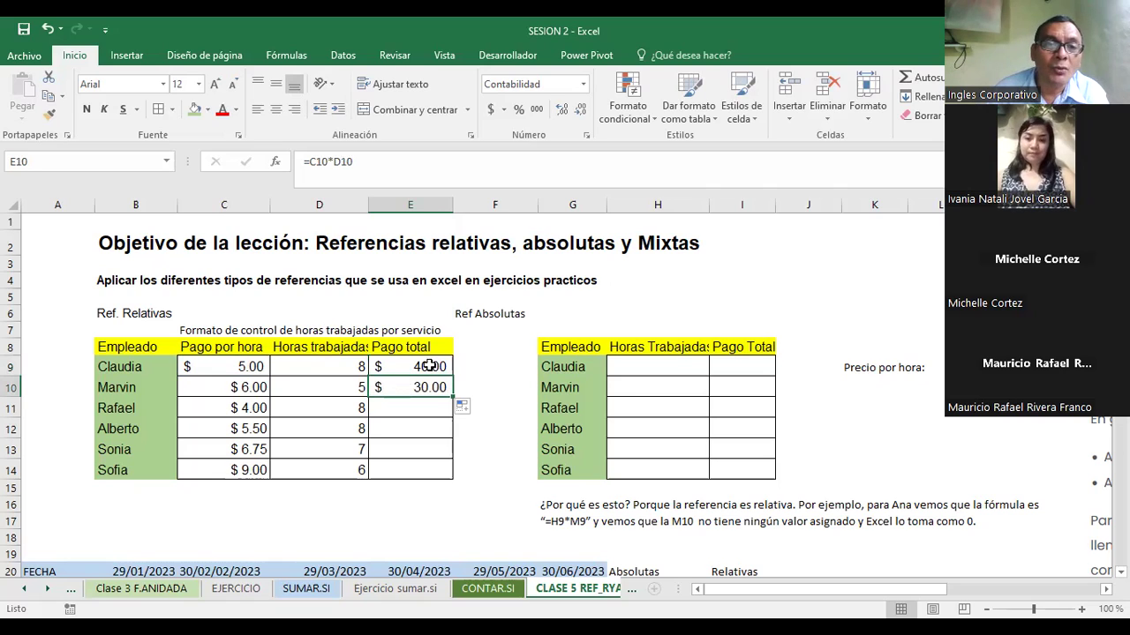
{"action": "left_click", "coordinate": [414, 368]}
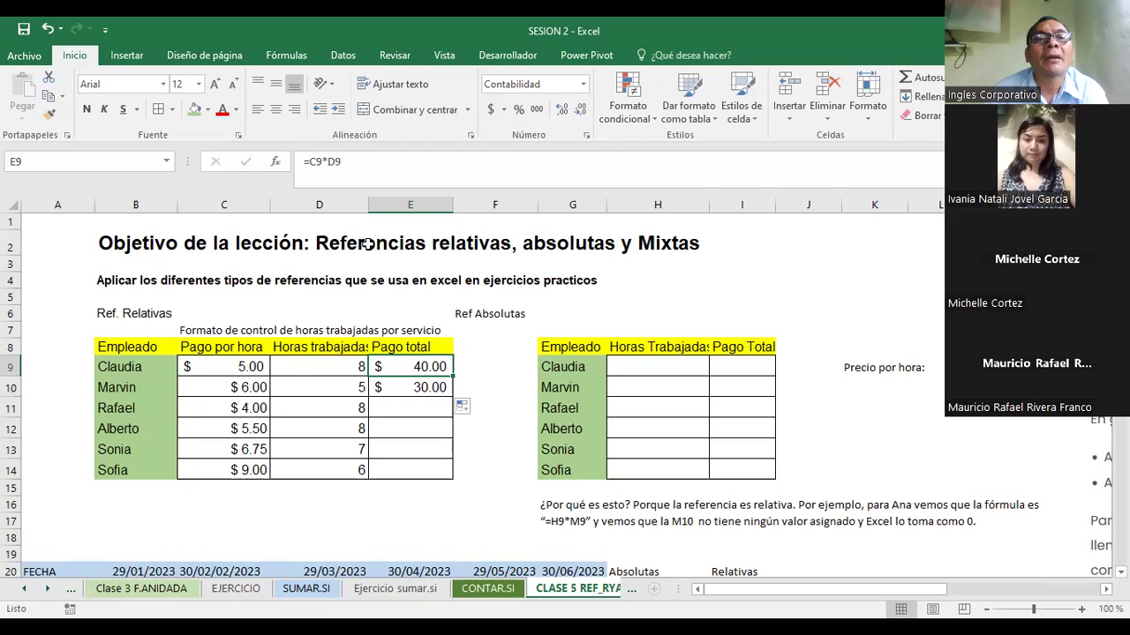
{"action": "key", "text": "F2"}
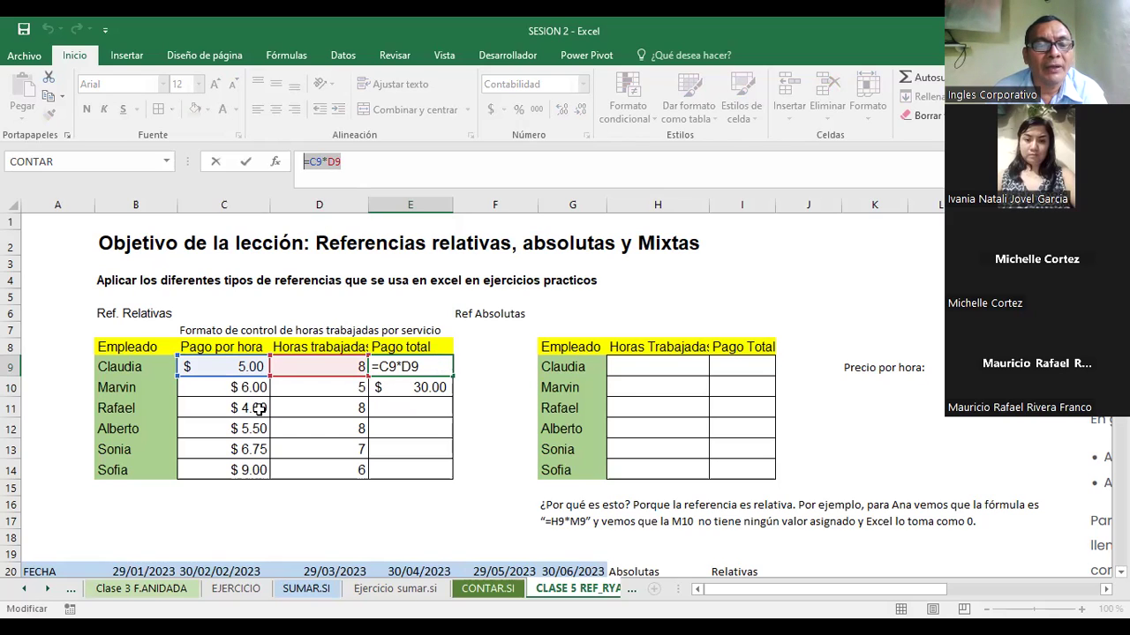
{"action": "type", "text": "="}
{"action": "left_click", "coordinate": [408, 388]}
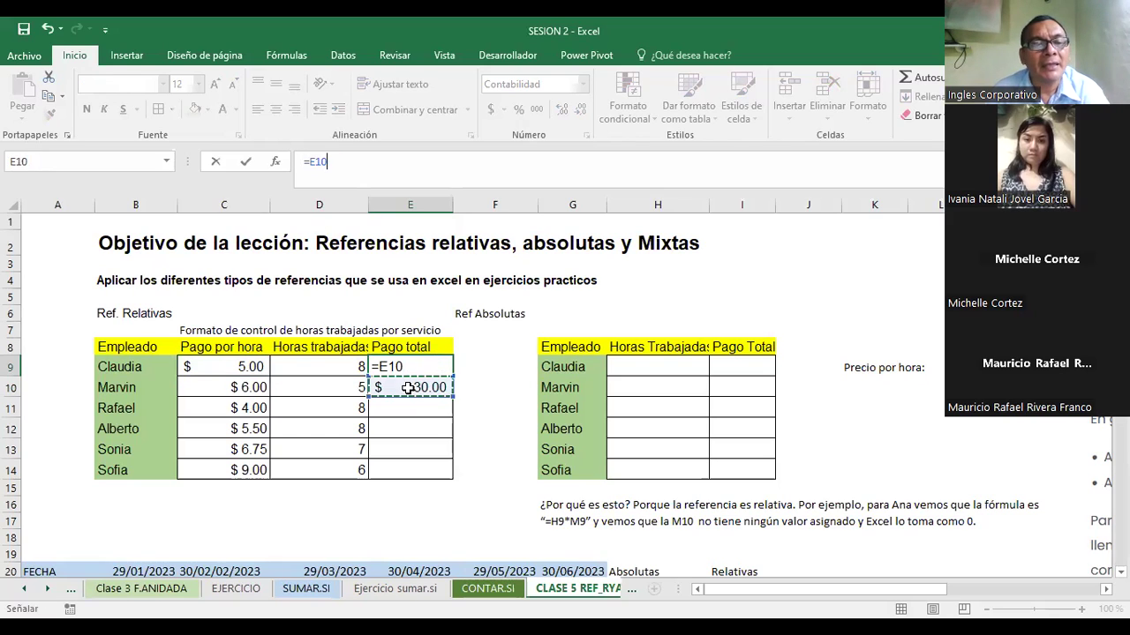
{"action": "key", "text": "Escape"}
{"action": "left_click", "coordinate": [408, 389]}
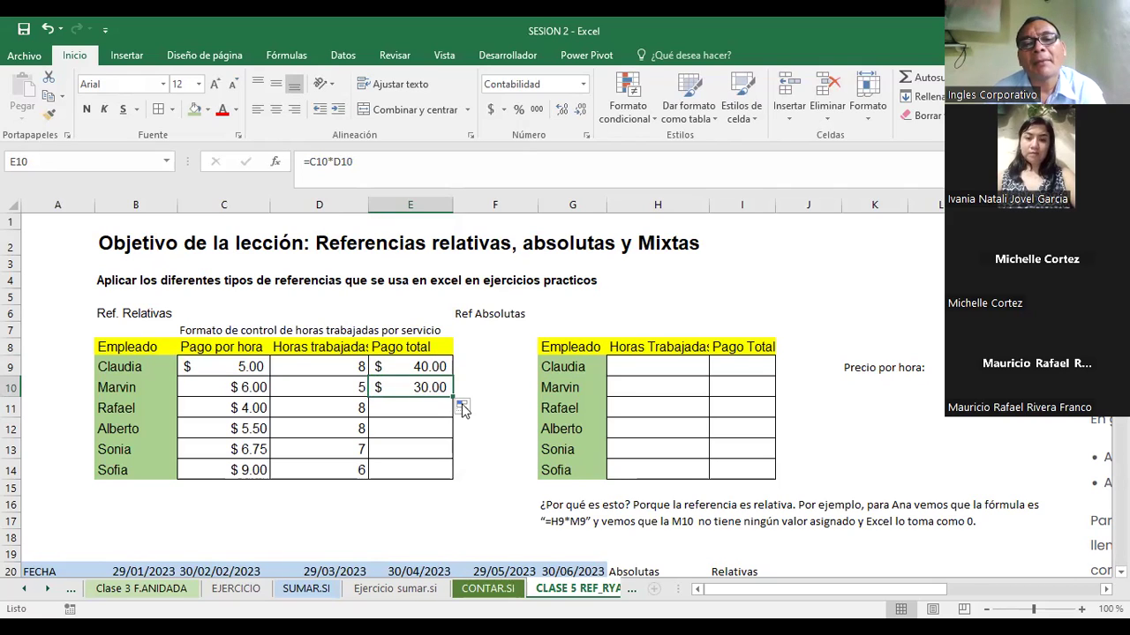
{"action": "left_click_drag", "start_coordinate": [454, 397], "coordinate": [442, 472]}
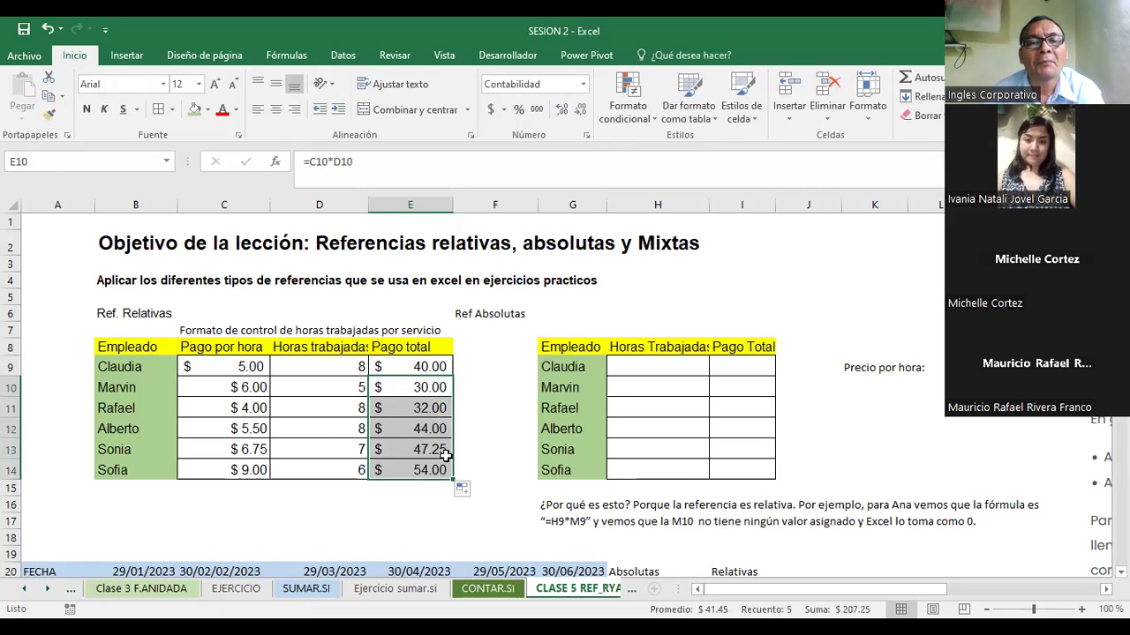
{"action": "left_click", "coordinate": [479, 362]}
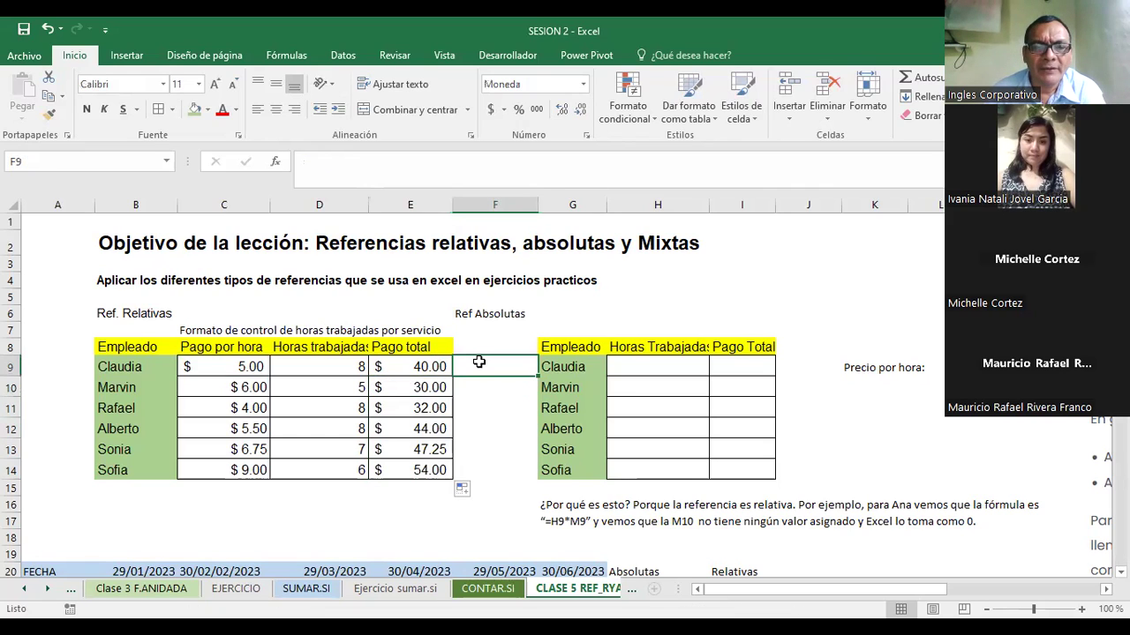
{"action": "left_click", "coordinate": [414, 408]}
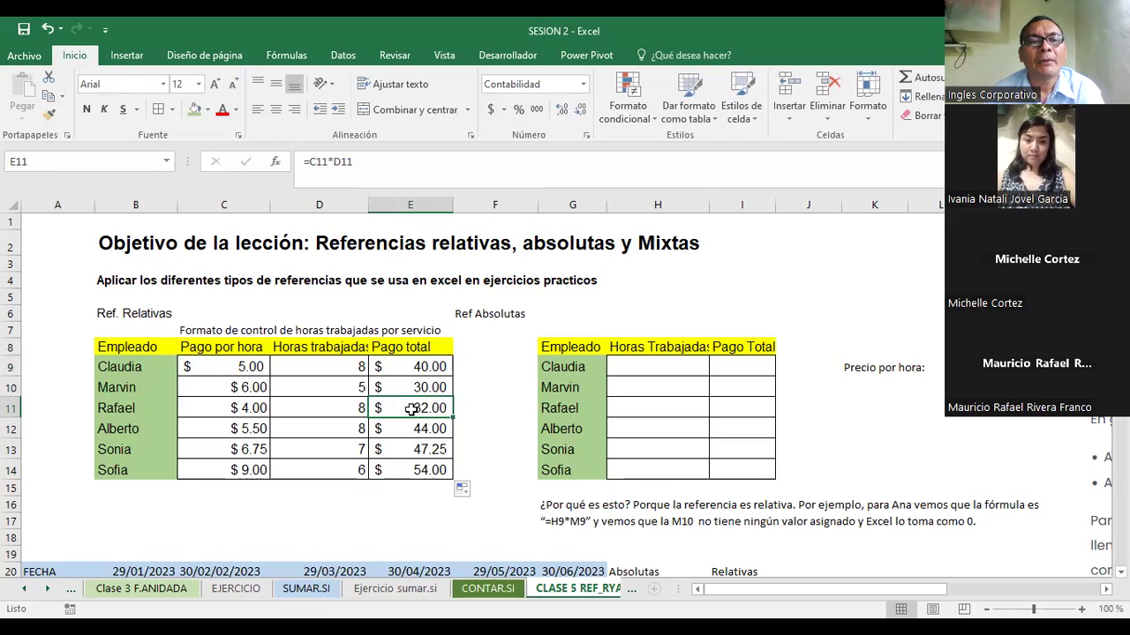
{"action": "left_click", "coordinate": [225, 409]}
{"action": "left_click", "coordinate": [322, 409]}
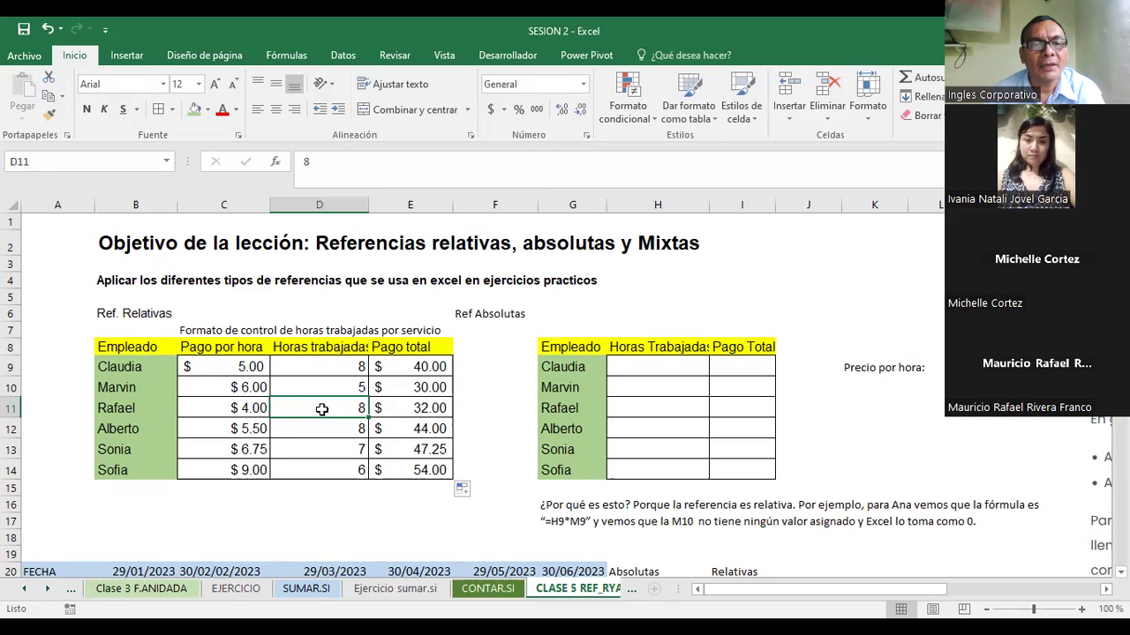
{"action": "left_click", "coordinate": [404, 433]}
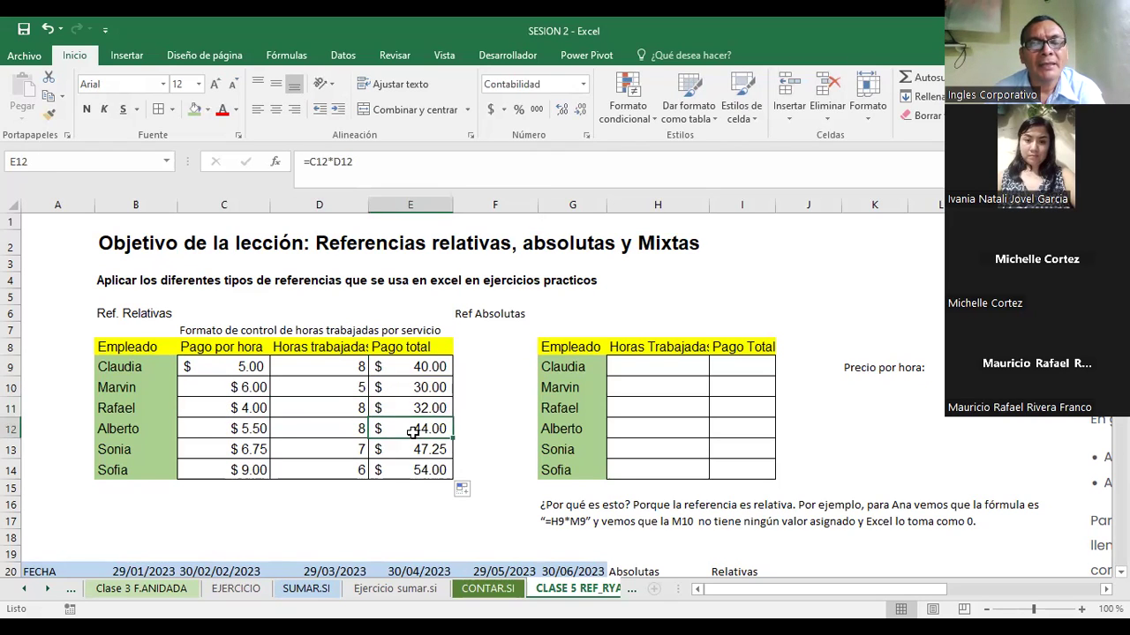
{"action": "left_click", "coordinate": [211, 425]}
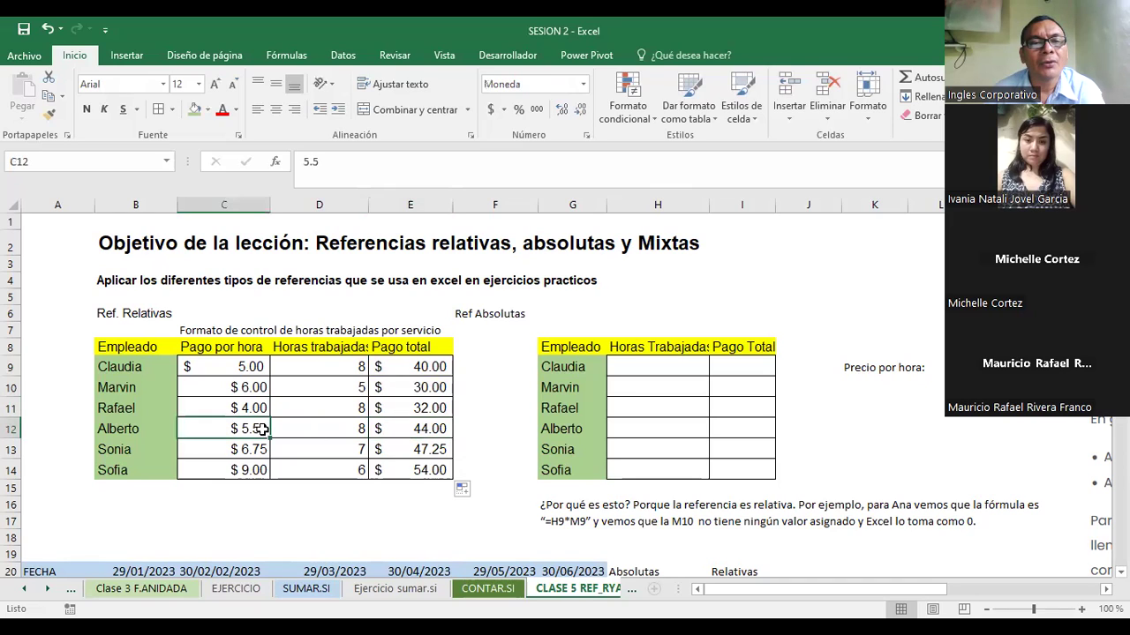
{"action": "left_click", "coordinate": [313, 425]}
{"action": "left_click", "coordinate": [409, 452]}
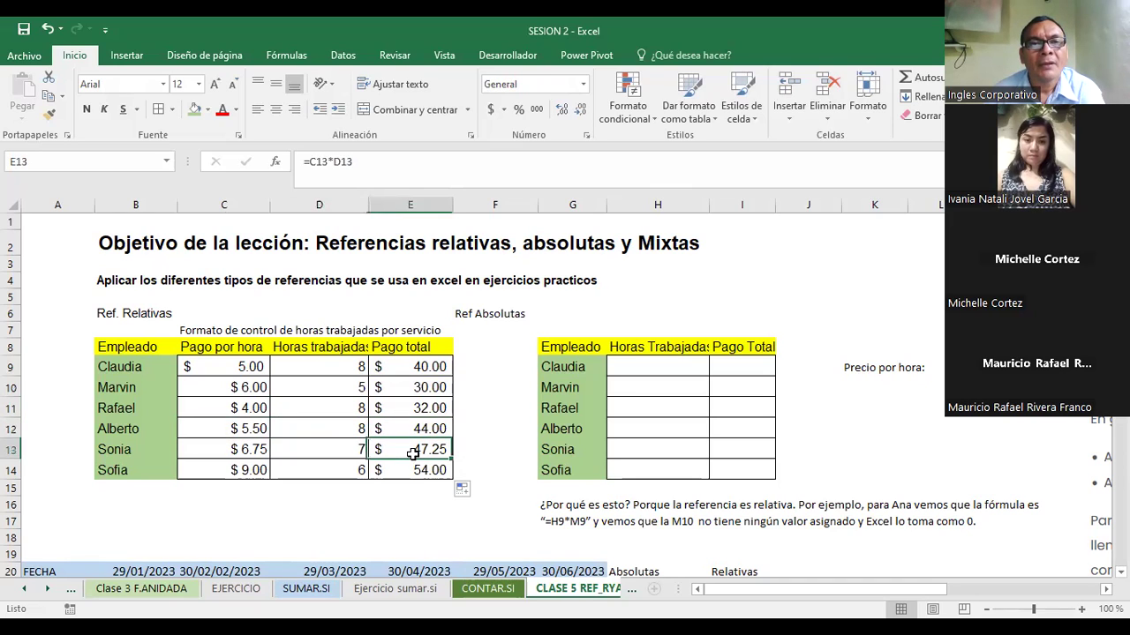
{"action": "left_click", "coordinate": [234, 452]}
{"action": "left_click", "coordinate": [319, 451]}
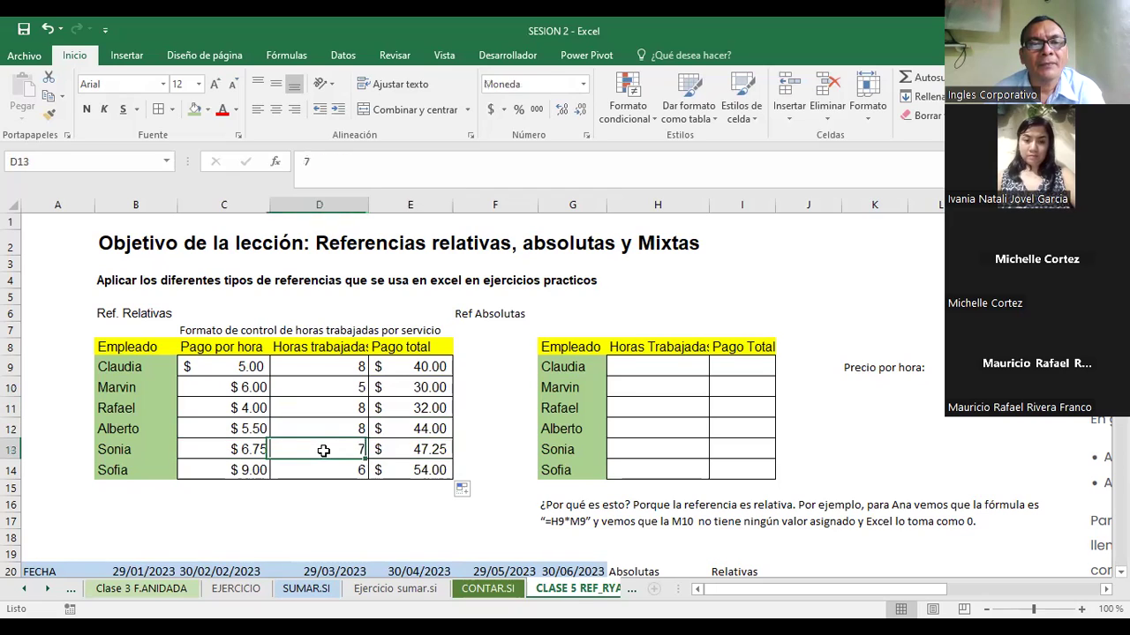
{"action": "left_click", "coordinate": [426, 448]}
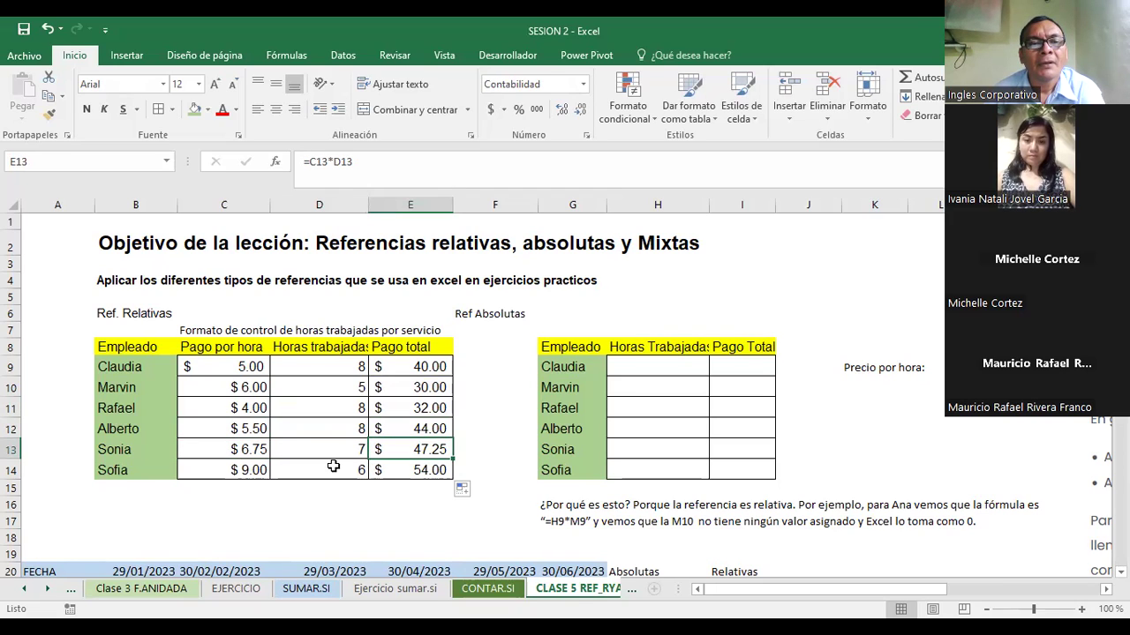
{"action": "left_click", "coordinate": [249, 474]}
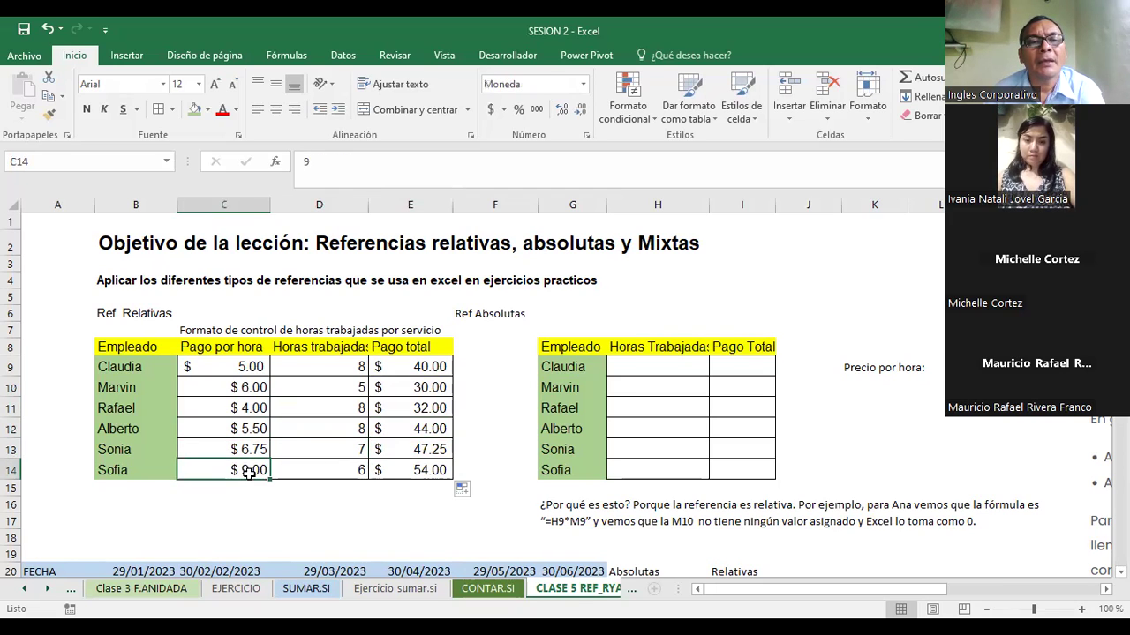
{"action": "left_click", "coordinate": [428, 470]}
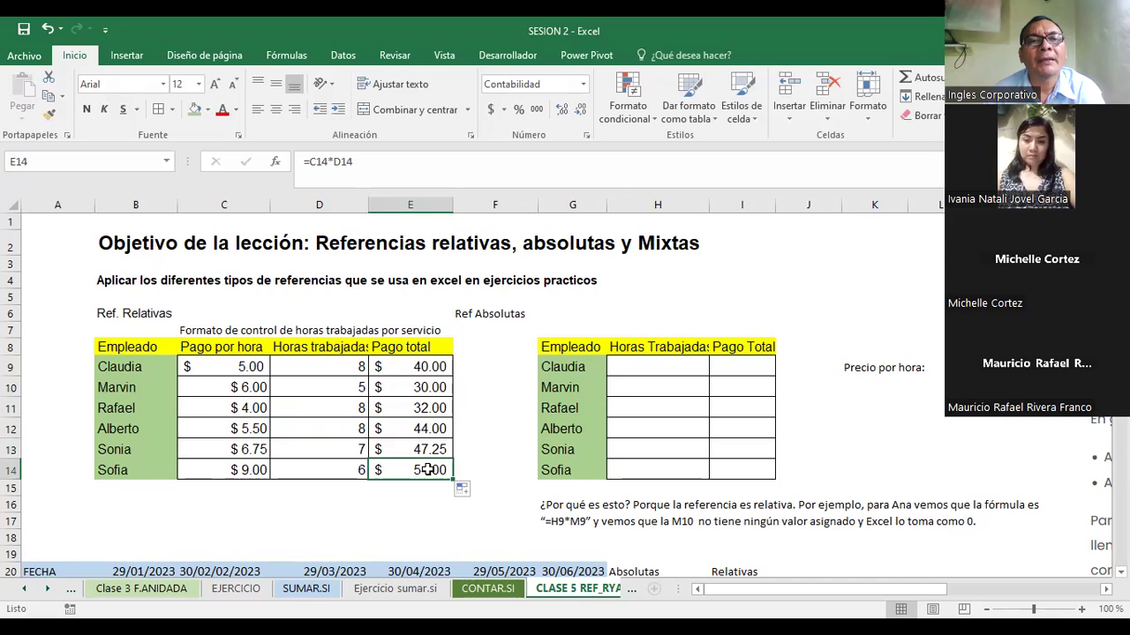
{"action": "left_click", "coordinate": [232, 470]}
{"action": "left_click", "coordinate": [303, 466]}
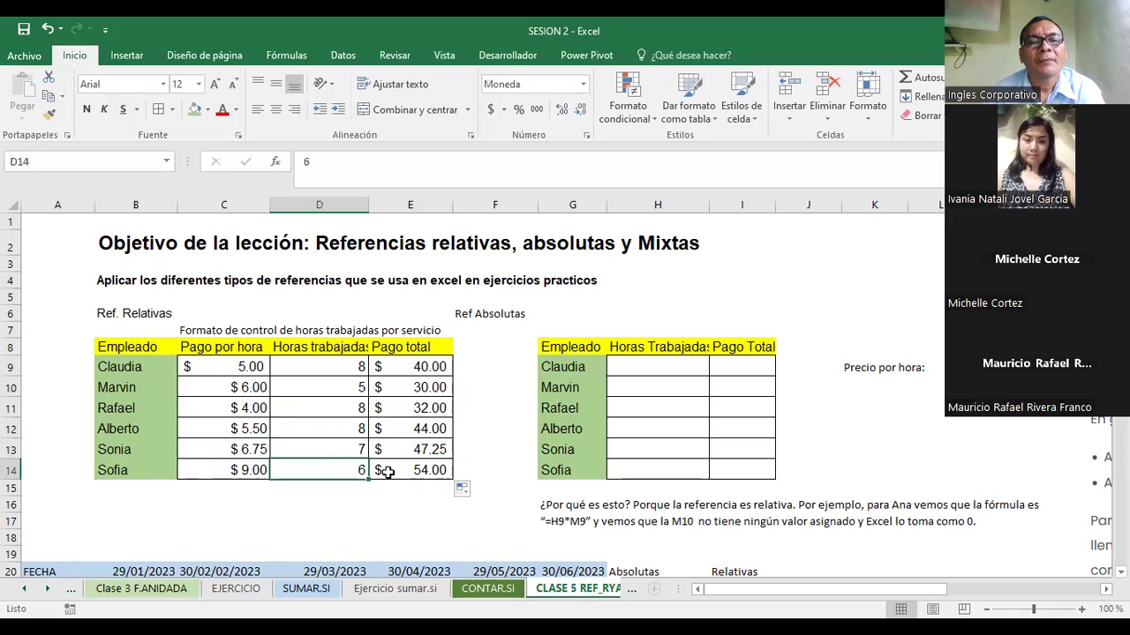
{"action": "left_click", "coordinate": [436, 470]}
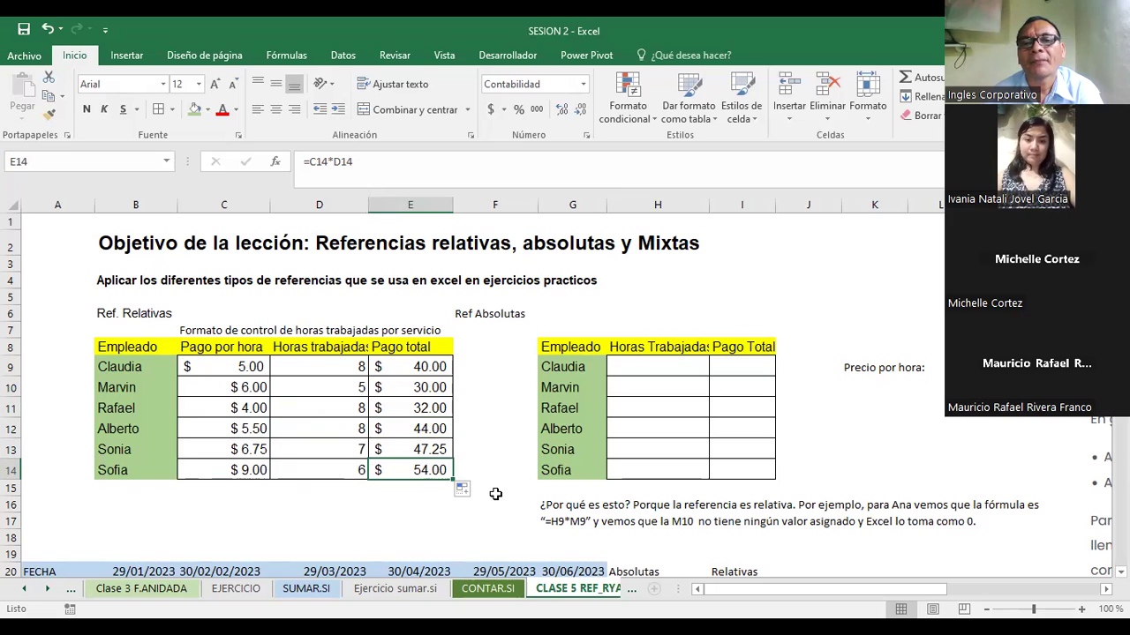
{"action": "left_click", "coordinate": [639, 365]}
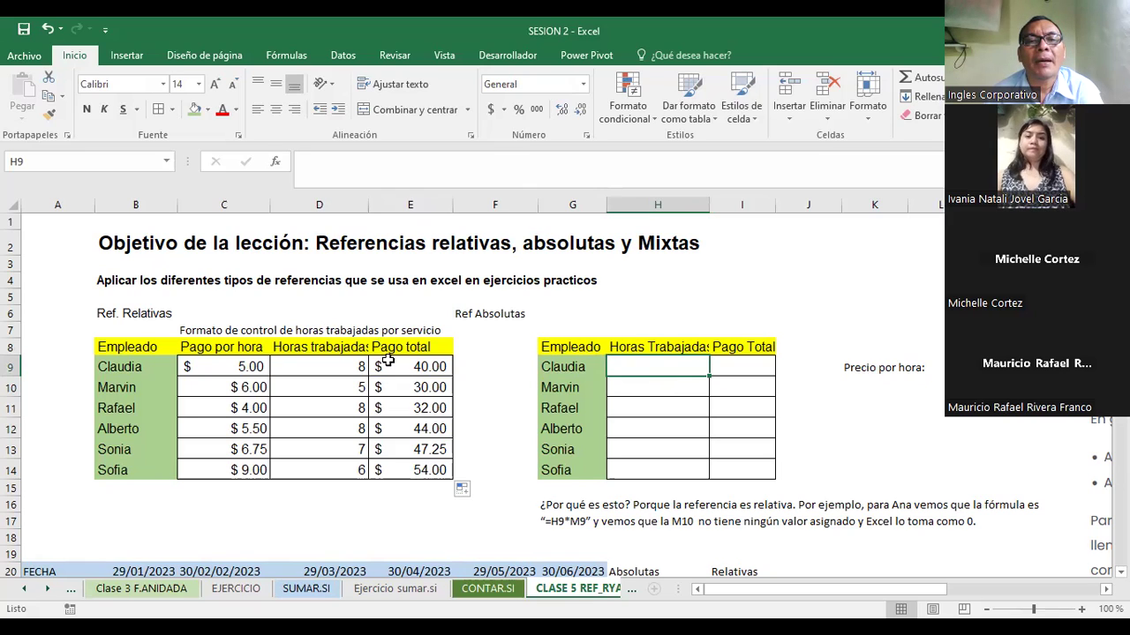
{"action": "left_click_drag", "start_coordinate": [438, 355], "coordinate": [439, 470]}
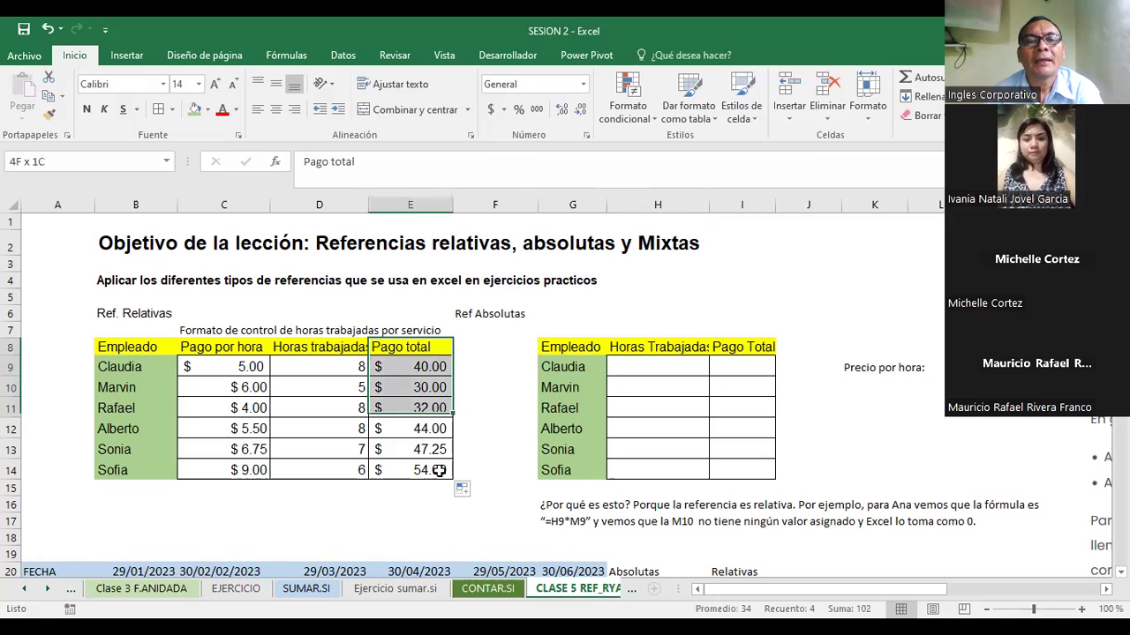
{"action": "left_click", "coordinate": [243, 347]}
{"action": "left_click_drag", "start_coordinate": [243, 347], "coordinate": [234, 471]}
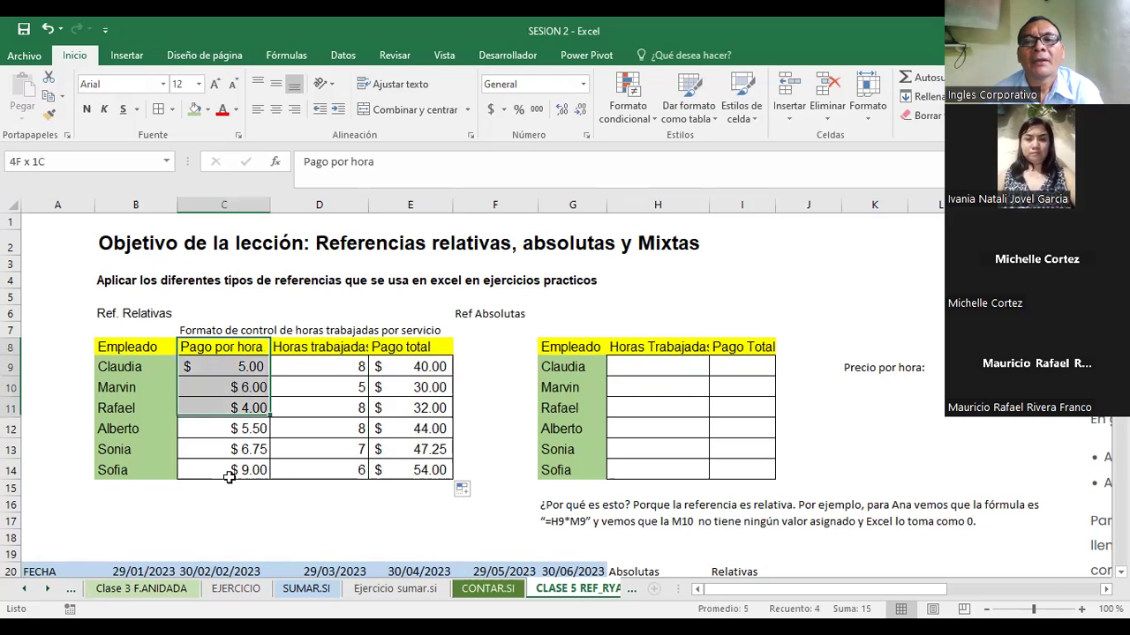
{"action": "left_click", "coordinate": [497, 353]}
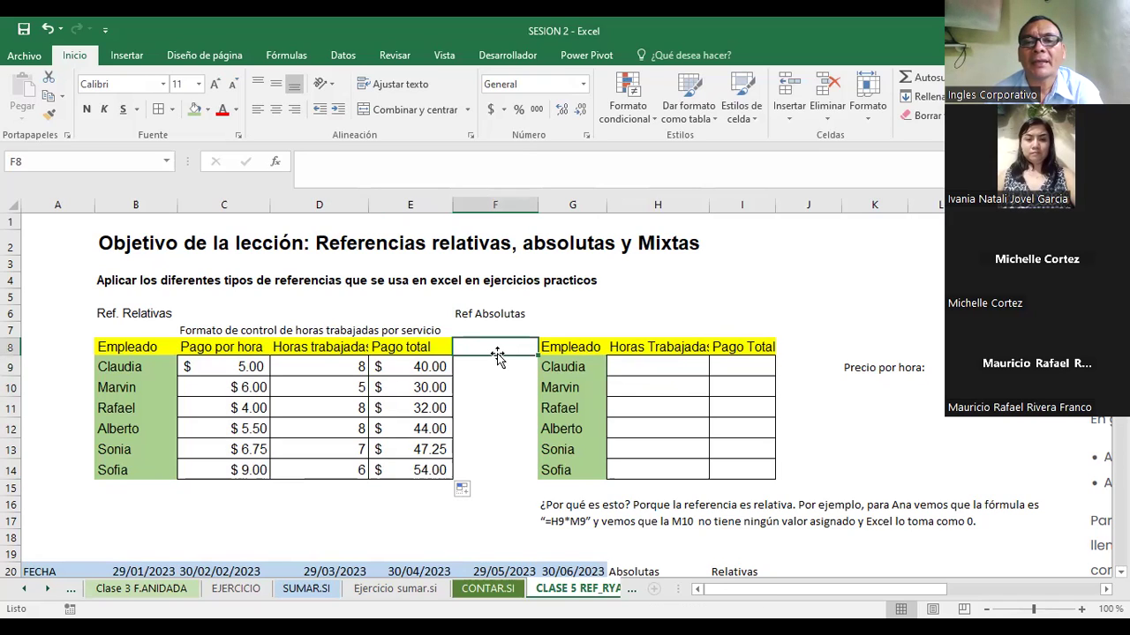
{"action": "left_click", "coordinate": [649, 368]}
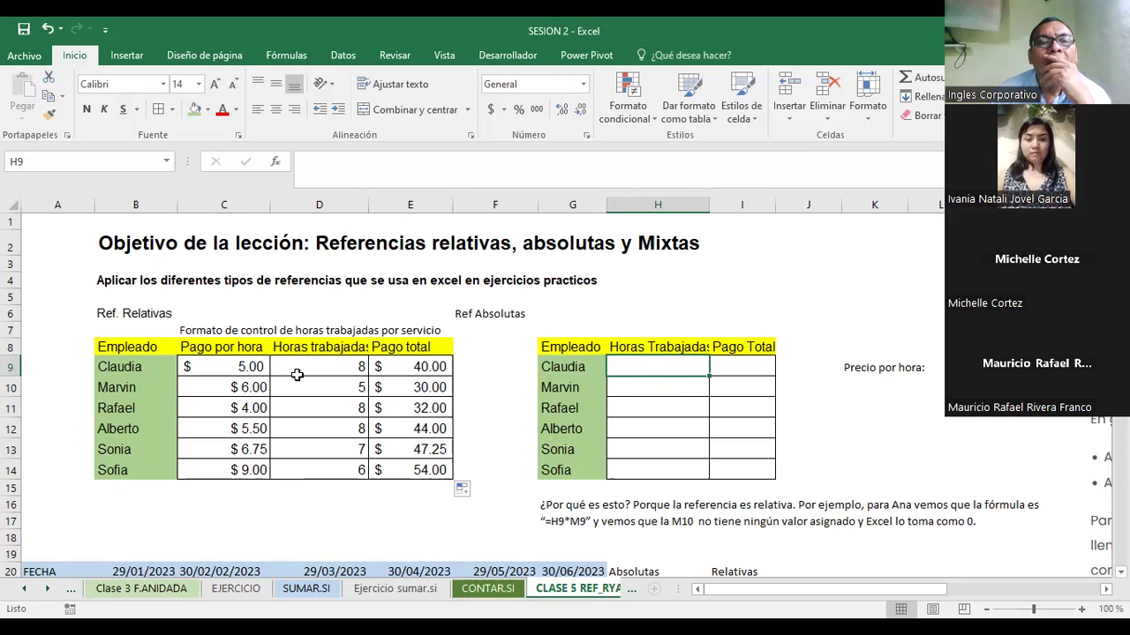
{"action": "left_click", "coordinate": [221, 366]}
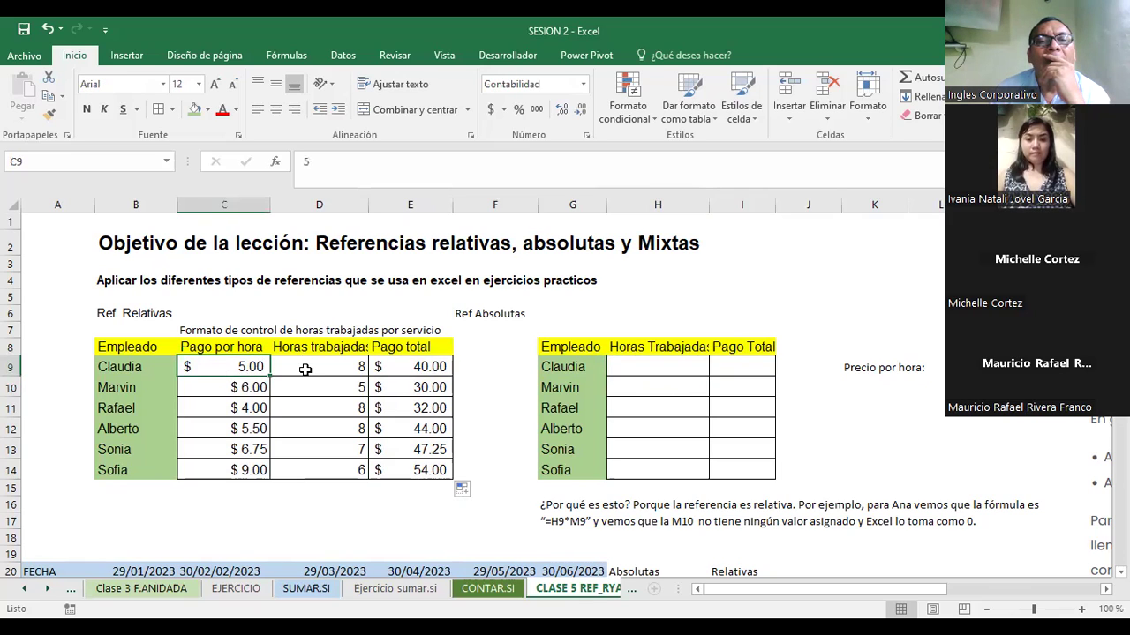
{"action": "left_click", "coordinate": [255, 366]}
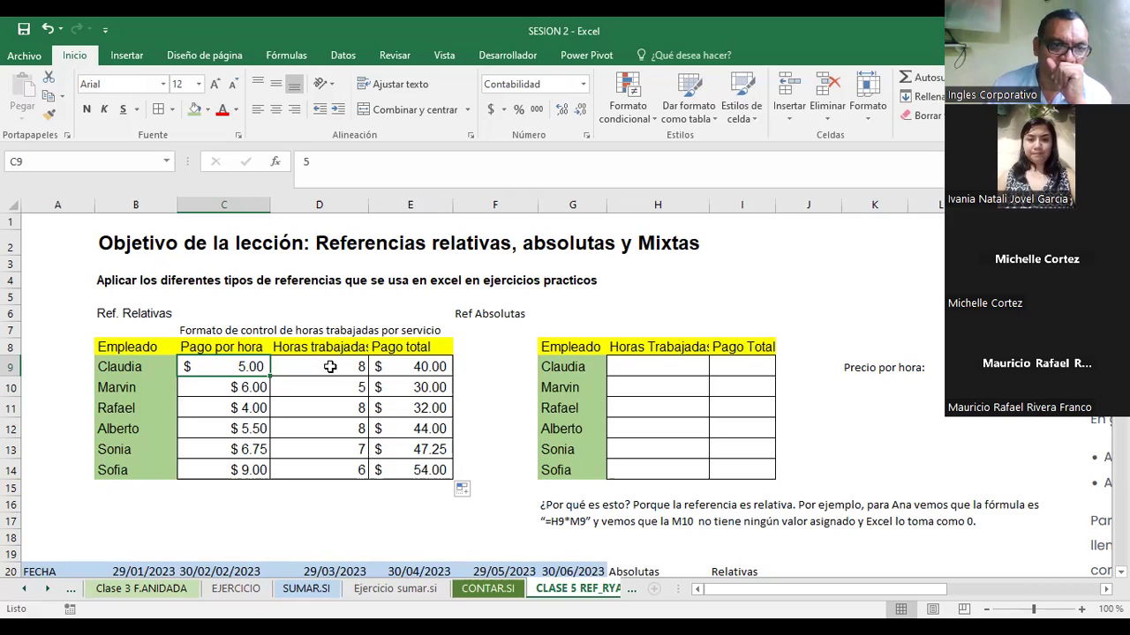
{"action": "left_click", "coordinate": [329, 366]}
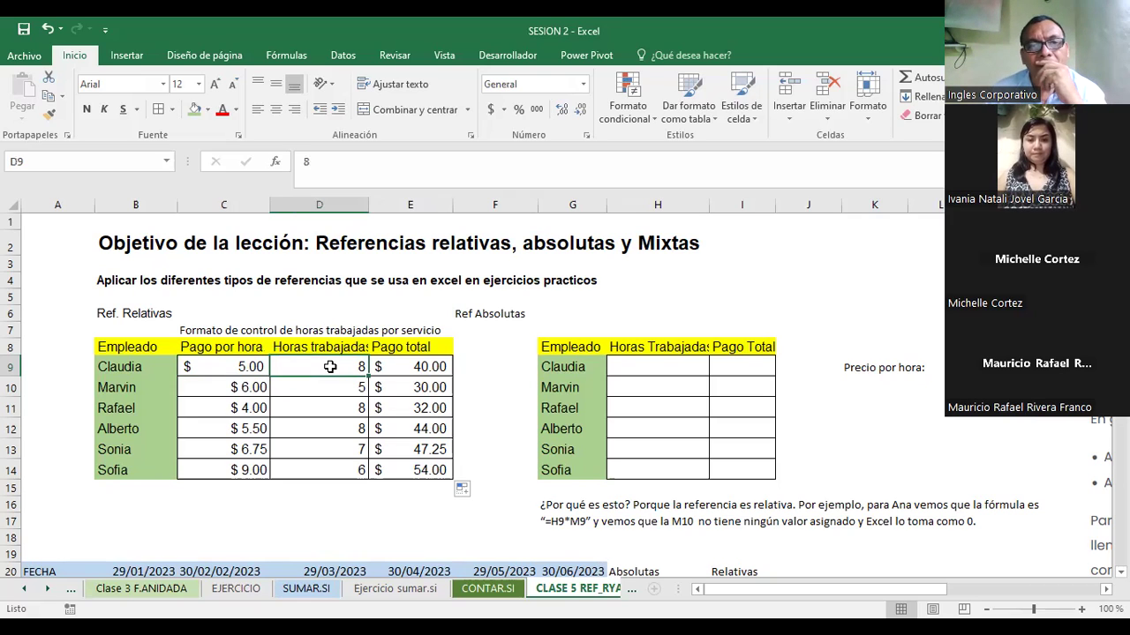
- Compare the total formulas and hourly rates of Claudia, Marvin, Rafael and Alberto
{"action": "left_click", "coordinate": [412, 368]}
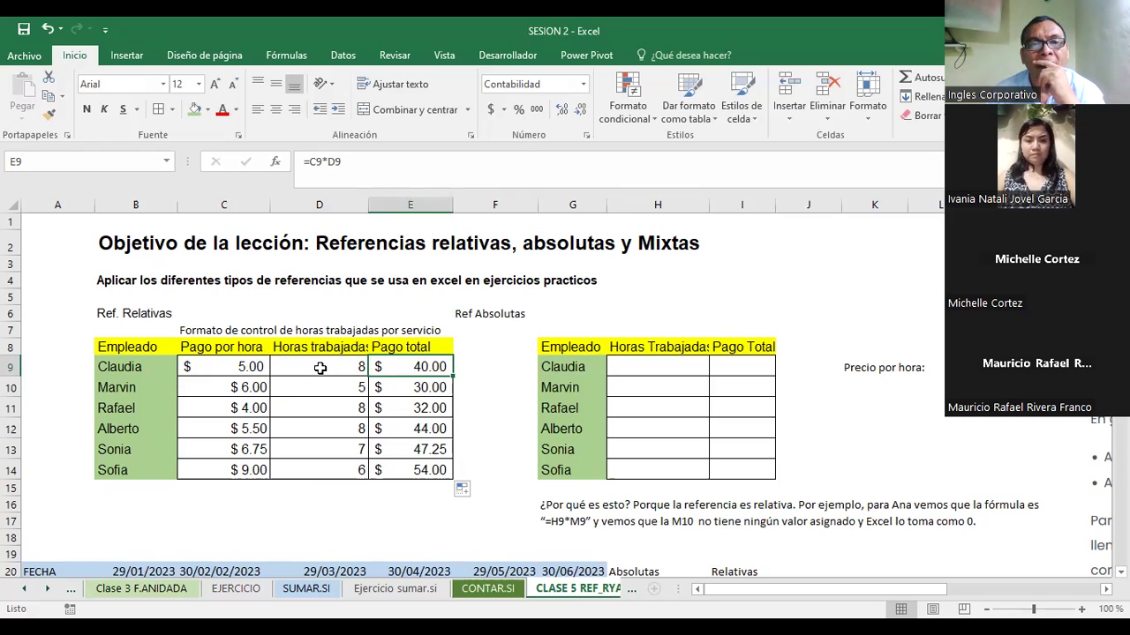
{"action": "left_click", "coordinate": [408, 392]}
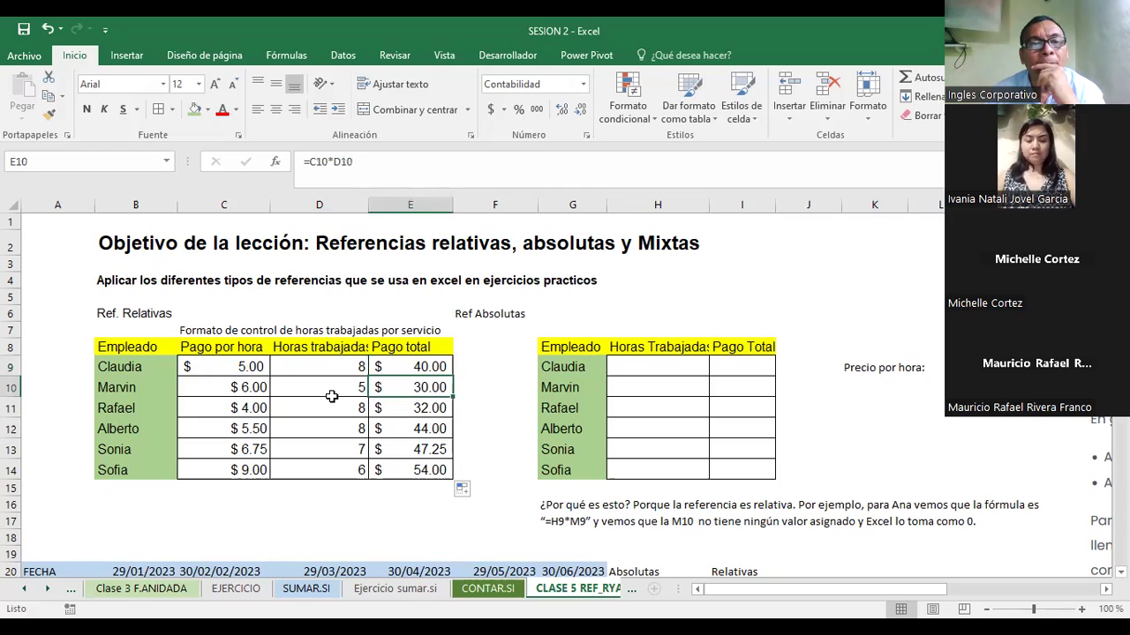
{"action": "left_click", "coordinate": [236, 389]}
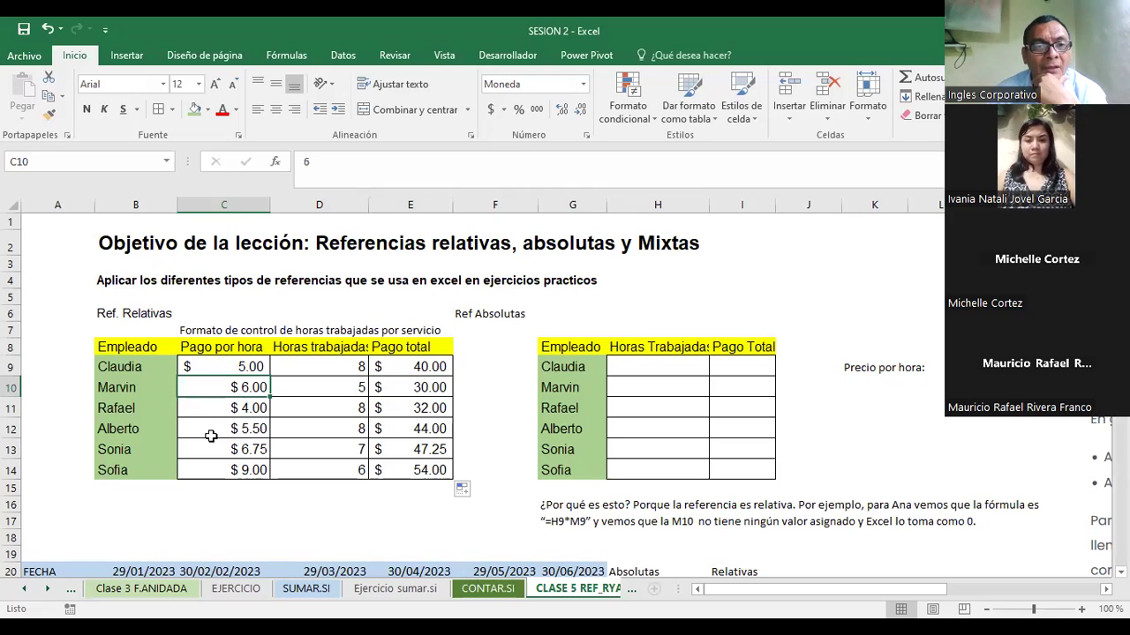
{"action": "left_click", "coordinate": [233, 367]}
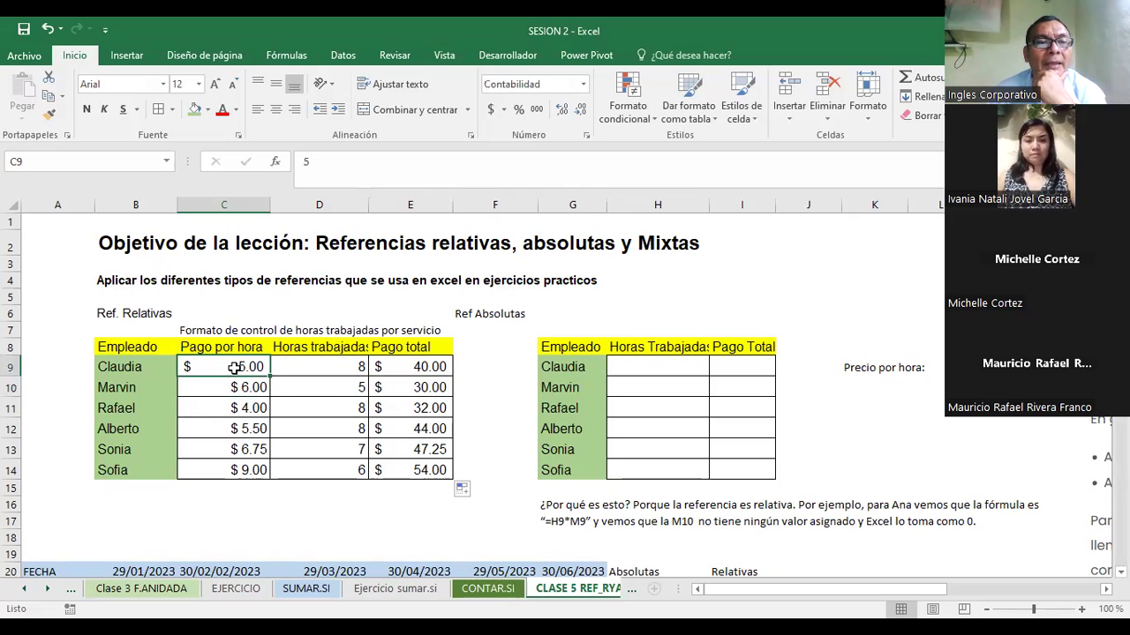
{"action": "key", "text": "Down"}
{"action": "key", "text": "Down"}
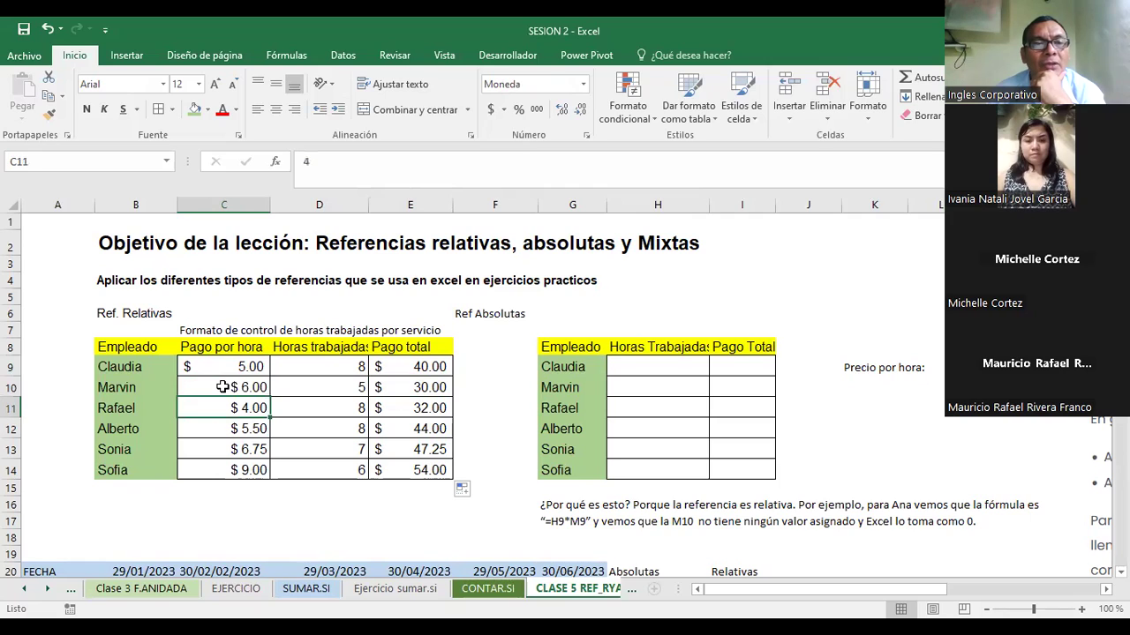
{"action": "left_click", "coordinate": [223, 386]}
{"action": "left_click", "coordinate": [222, 429]}
{"action": "left_click", "coordinate": [232, 408]}
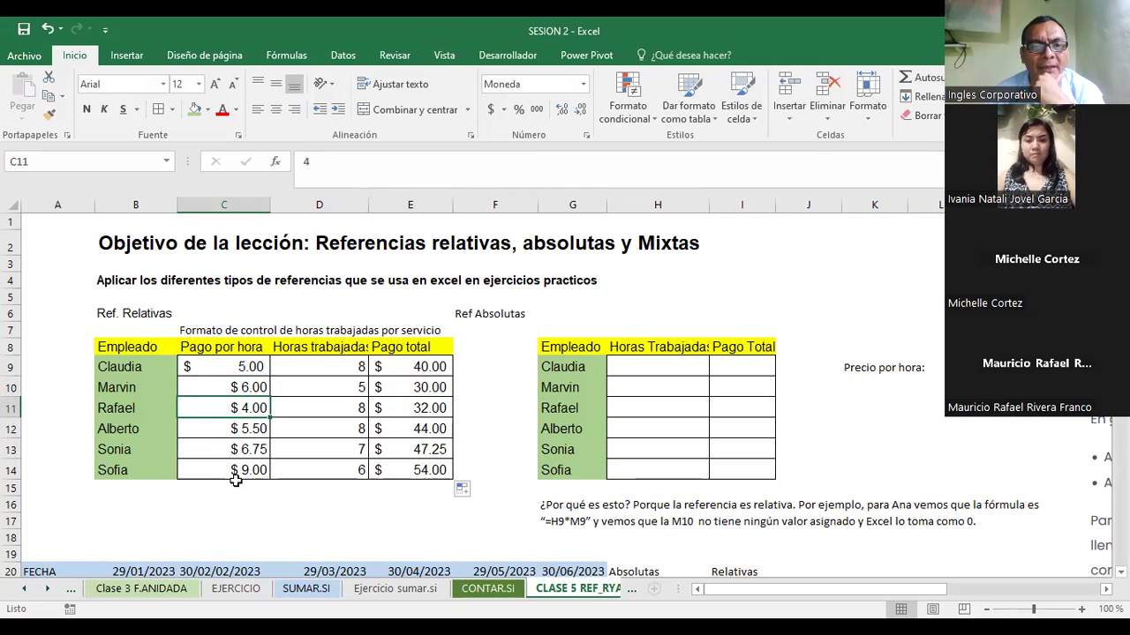
{"action": "left_click", "coordinate": [414, 434]}
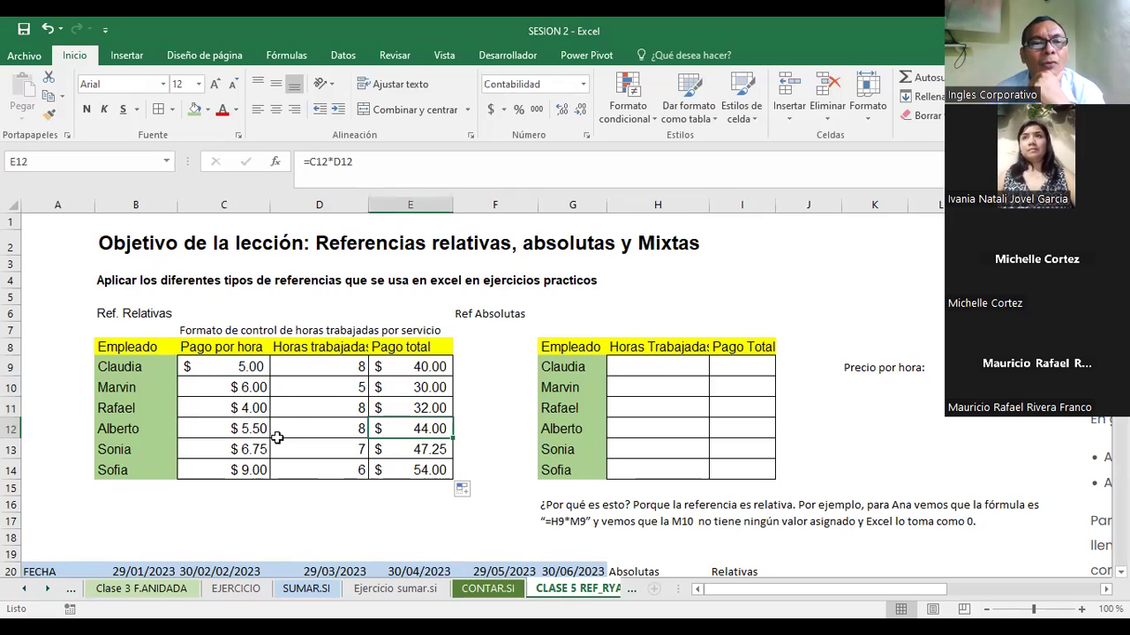
{"action": "left_click", "coordinate": [242, 429]}
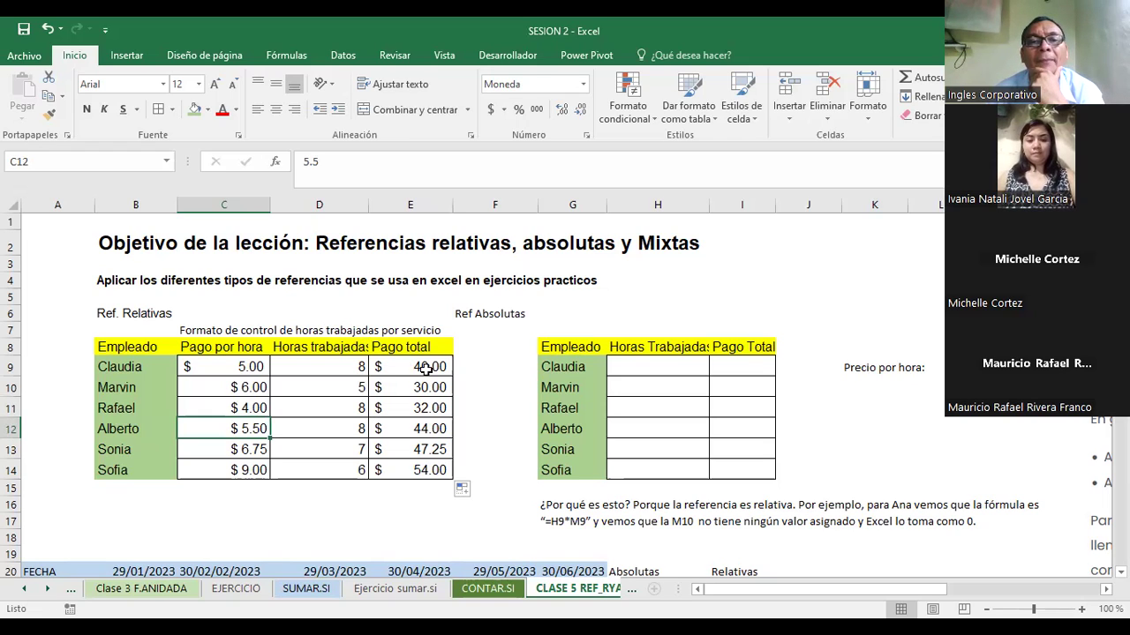
- Copy Claudia's E9 total formula one column right into F9, producing =D9*E9
{"action": "left_click", "coordinate": [429, 369]}
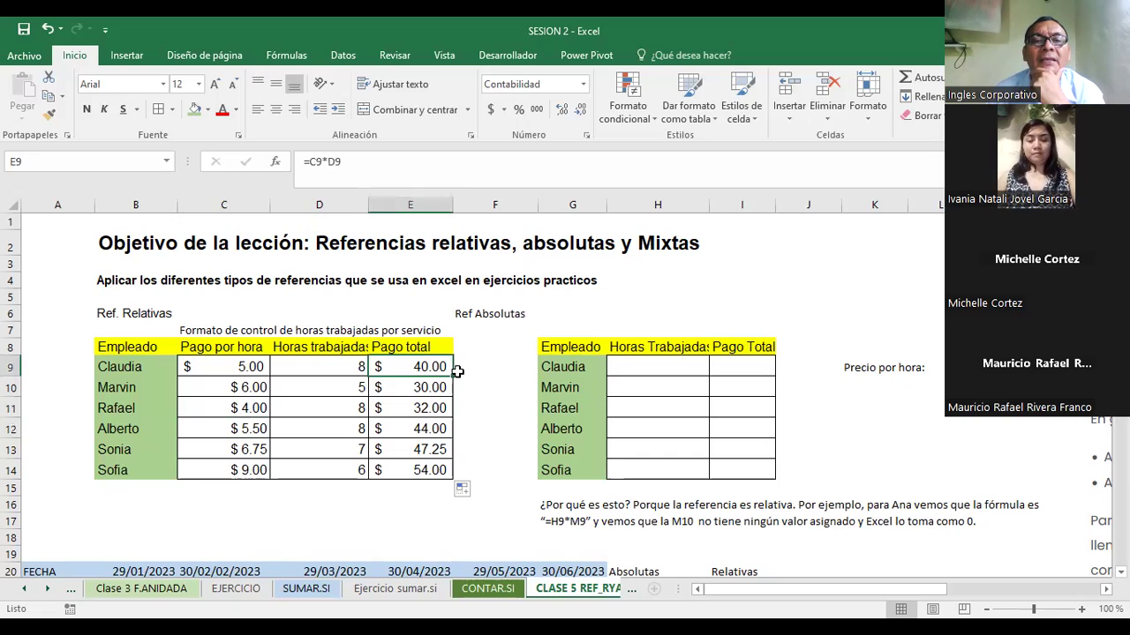
{"action": "left_click_drag", "start_coordinate": [450, 376], "coordinate": [451, 376]}
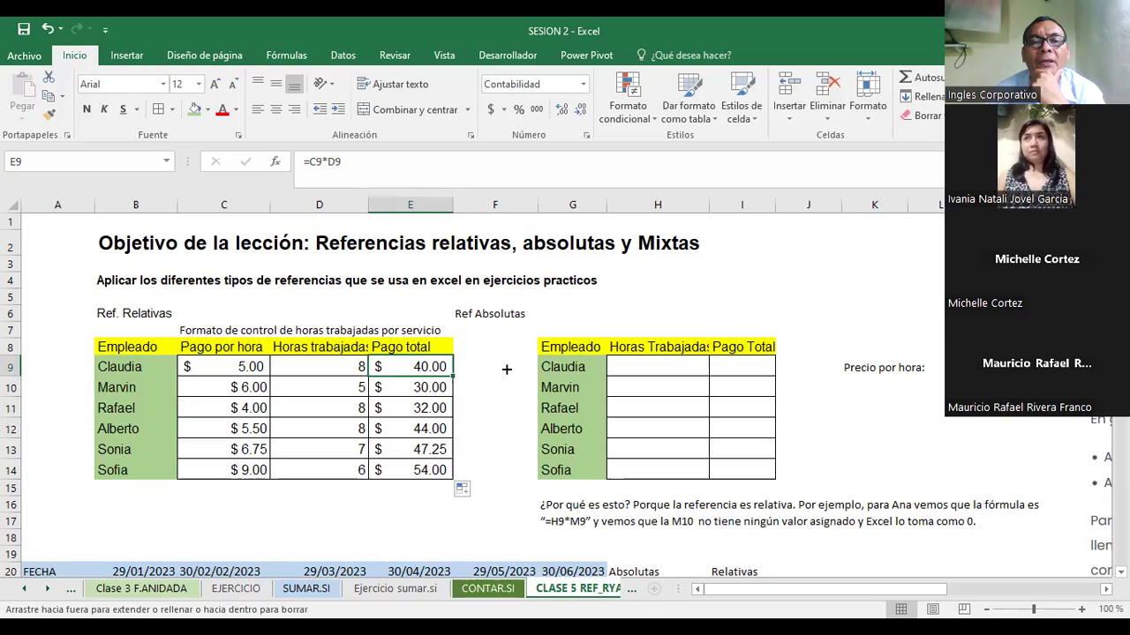
{"action": "left_click_drag", "start_coordinate": [450, 376], "coordinate": [505, 369]}
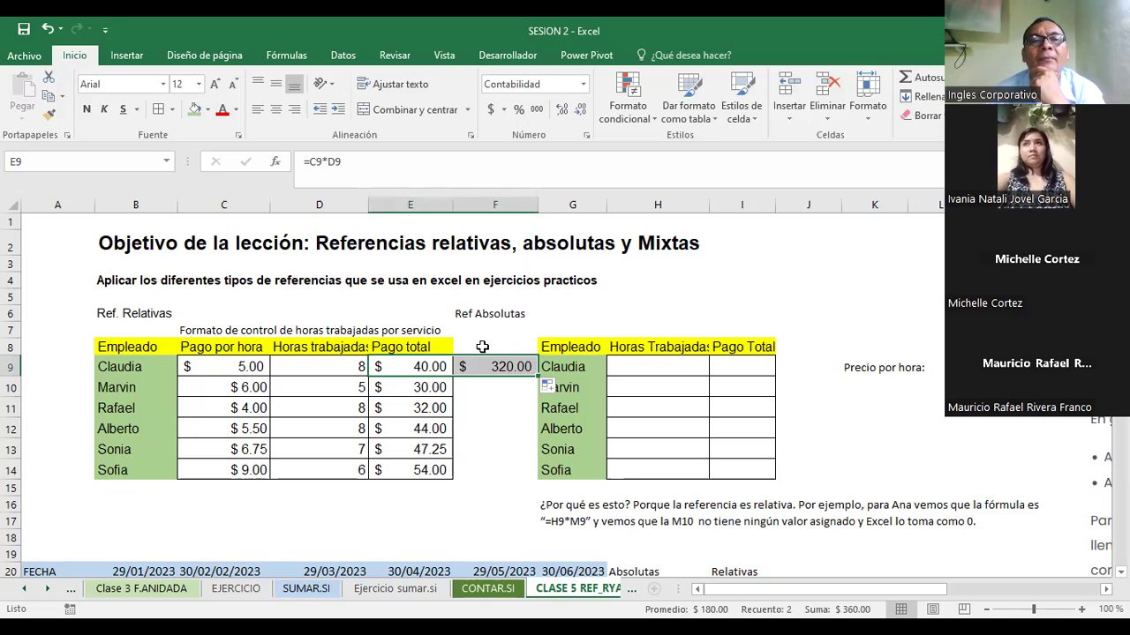
- Compare F9's =D9*E9 with E9's =C9*D9, then undo the 320.00 copy in F9
{"action": "left_click", "coordinate": [490, 366]}
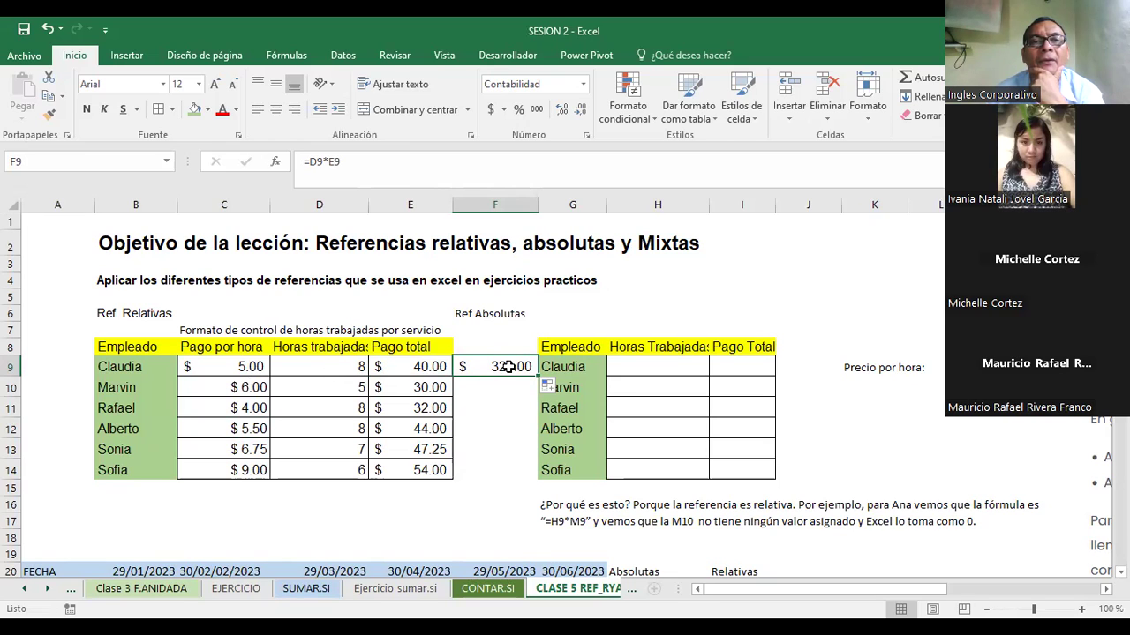
{"action": "left_click", "coordinate": [312, 368]}
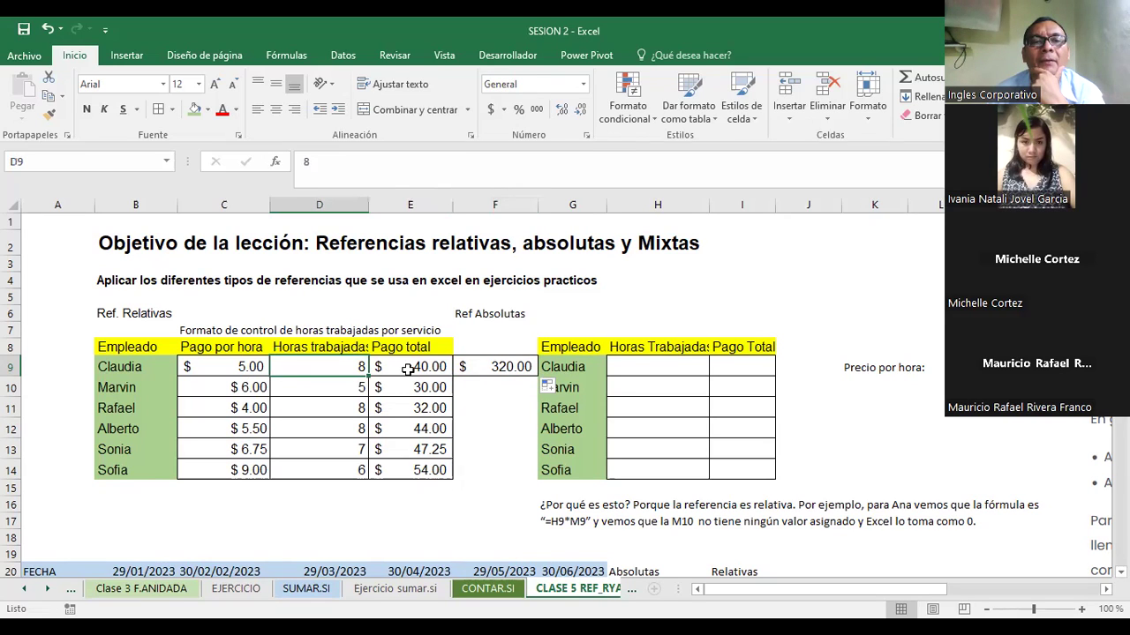
{"action": "left_click", "coordinate": [409, 369]}
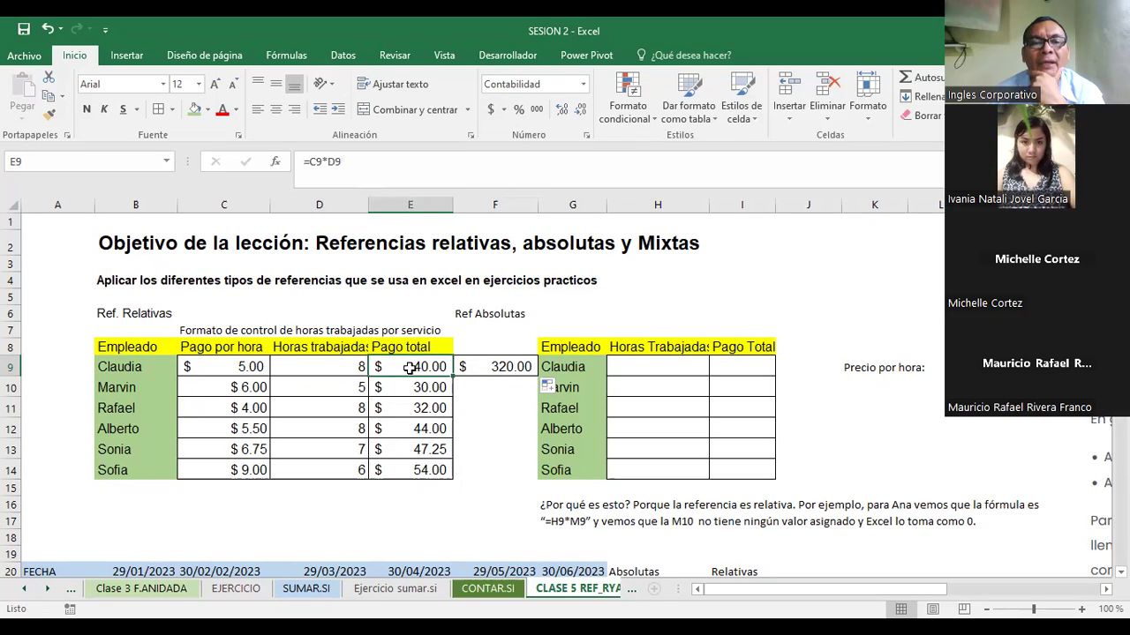
{"action": "left_click", "coordinate": [494, 367]}
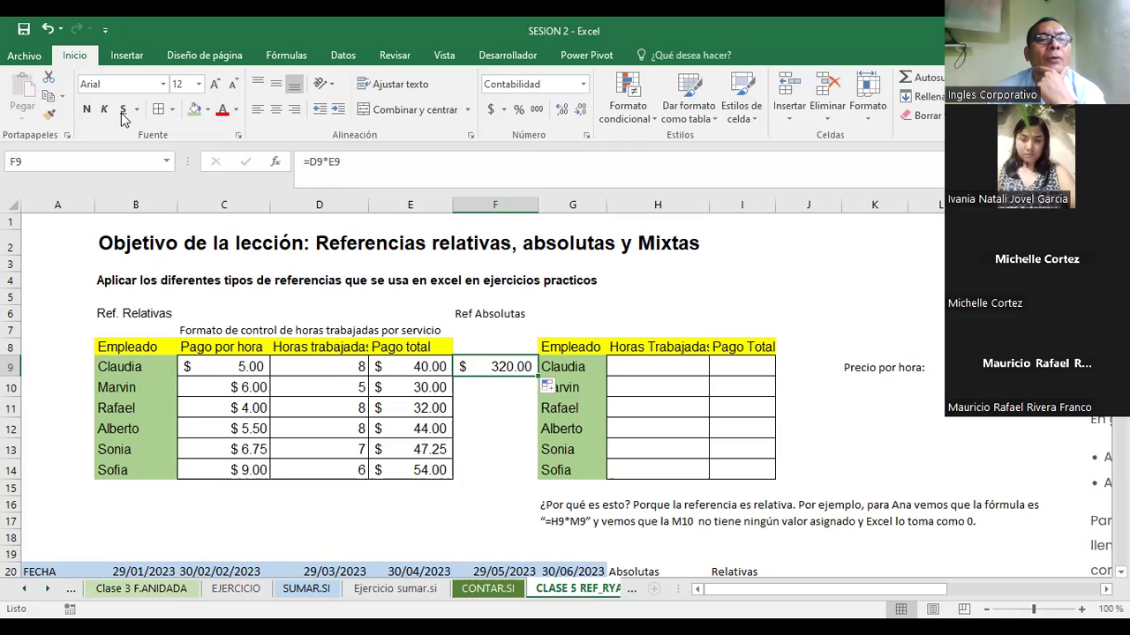
{"action": "left_click", "coordinate": [48, 32]}
{"action": "left_click", "coordinate": [627, 366]}
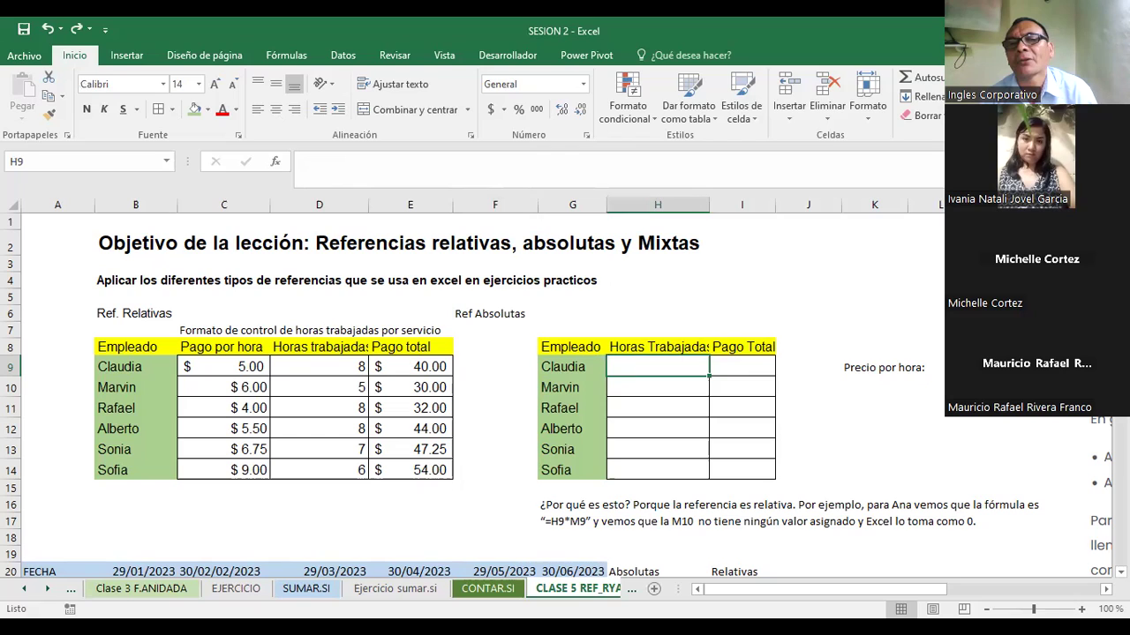
- Enlarge the $12.50 hourly price in M9 and bring the Ref Absolutas table into view
{"action": "left_click", "coordinate": [1006, 367]}
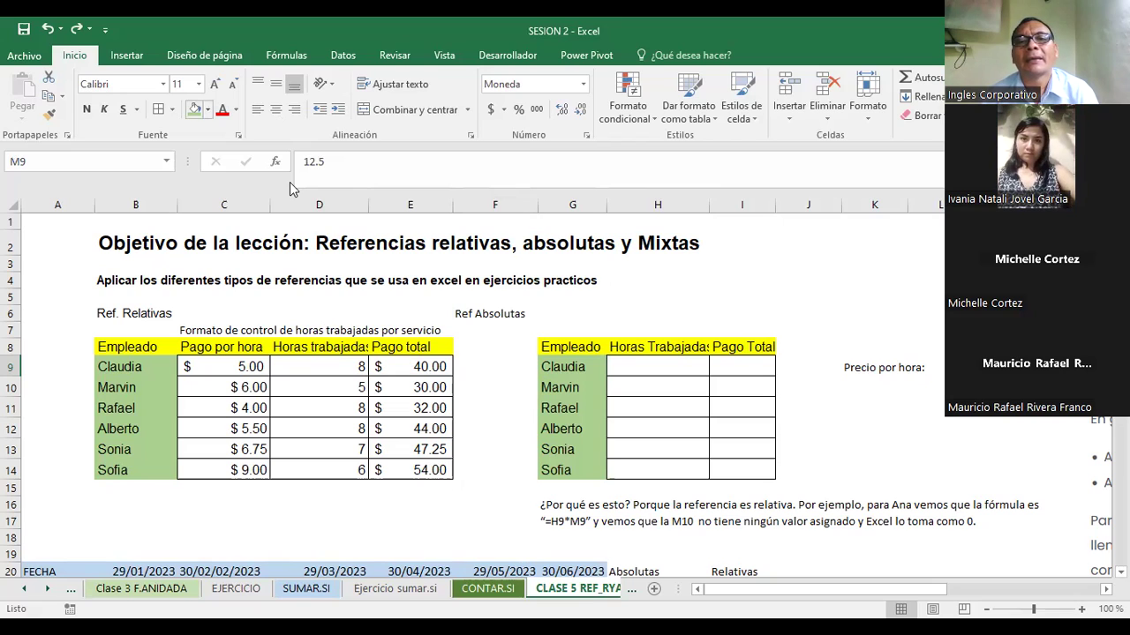
{"action": "left_click", "coordinate": [214, 88]}
{"action": "left_click", "coordinate": [214, 88]}
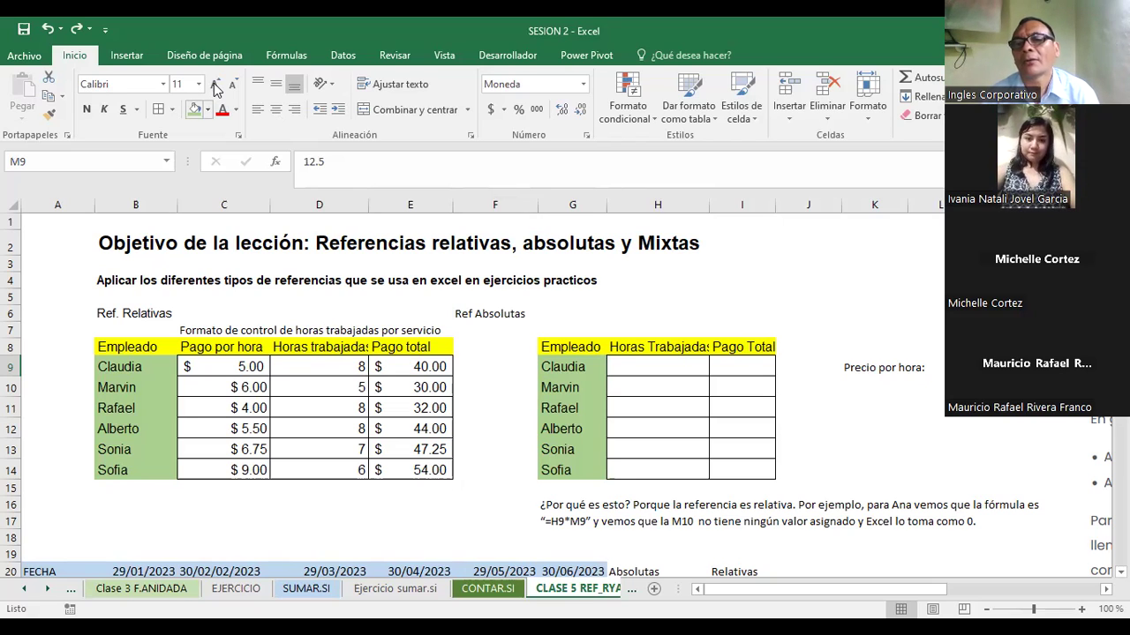
{"action": "left_click", "coordinate": [844, 276]}
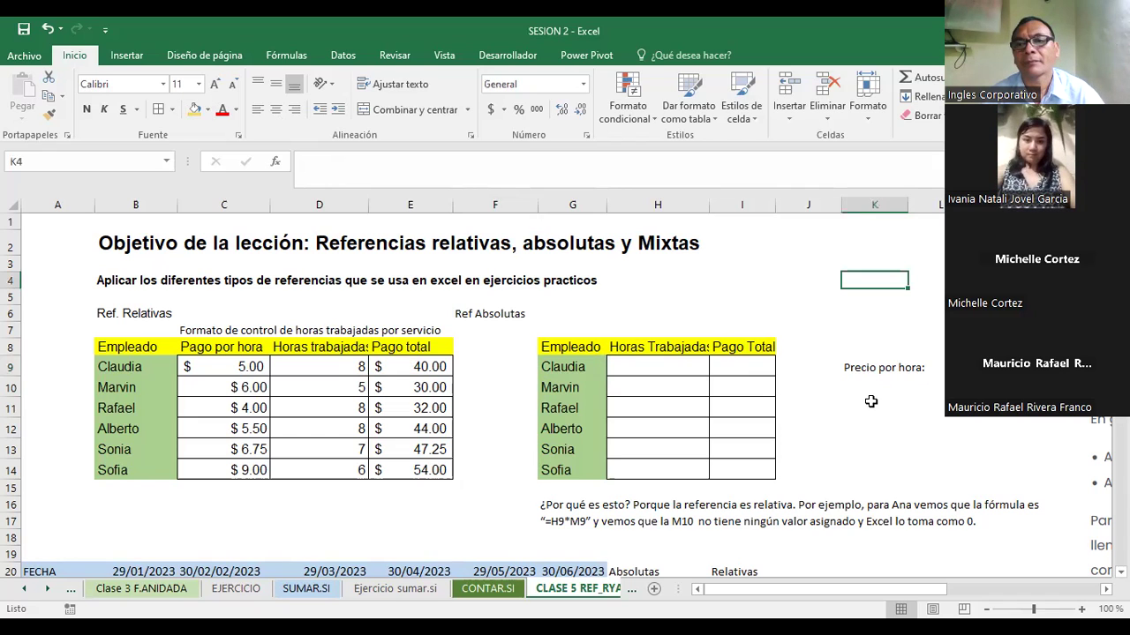
{"action": "scroll", "coordinate": [934, 520], "scroll_direction": "up", "scroll_amount": 1}
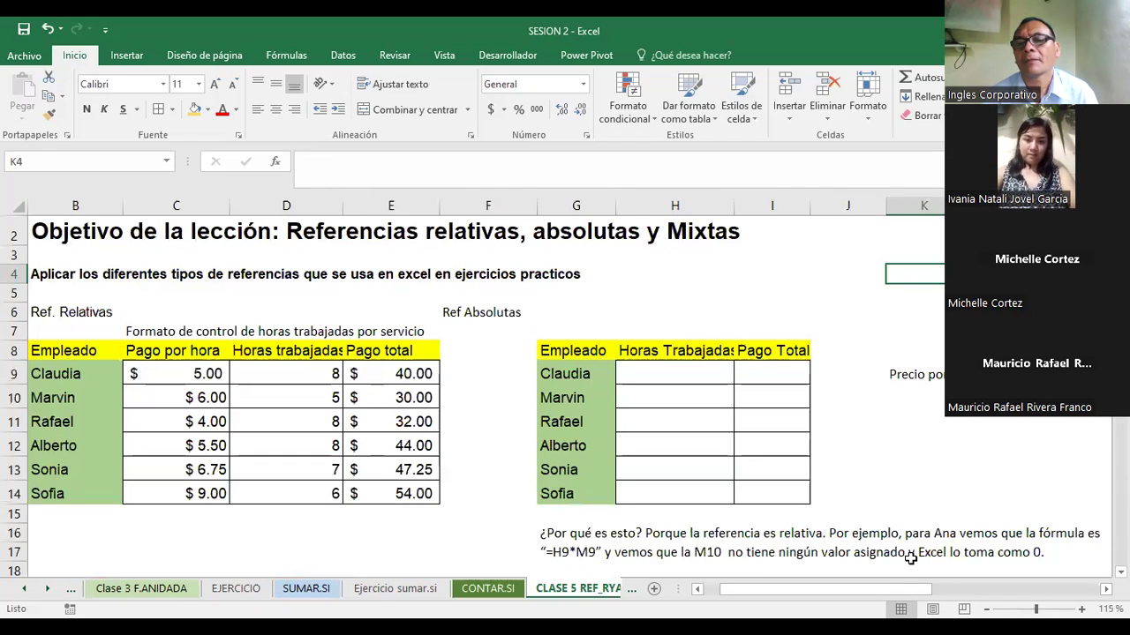
{"action": "scroll", "coordinate": [895, 589], "scroll_direction": "right", "scroll_amount": 3}
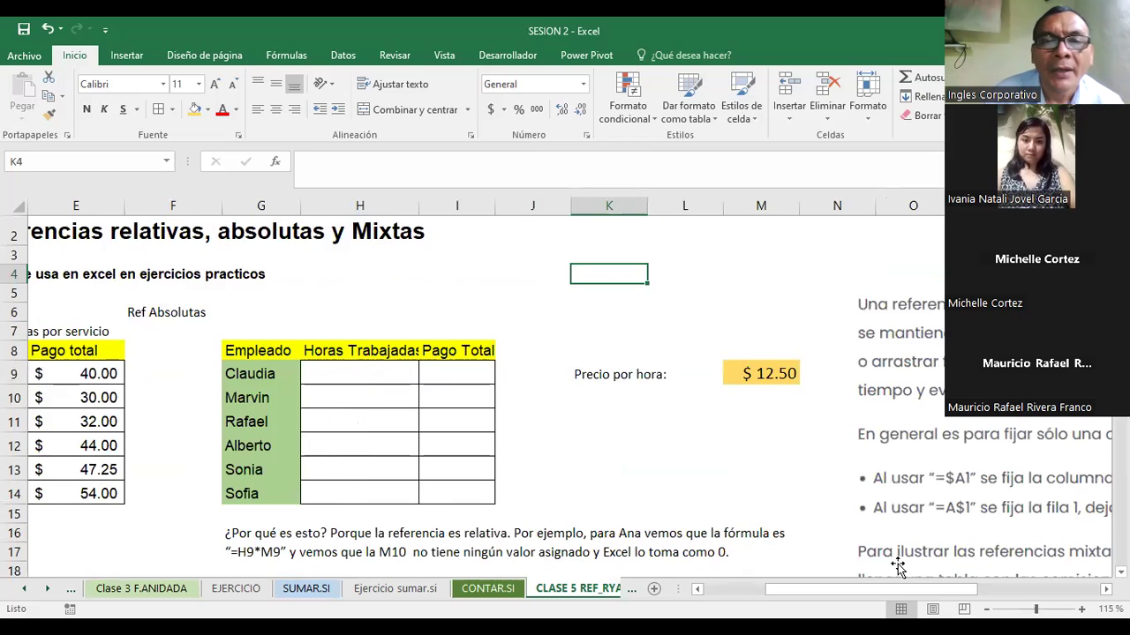
{"action": "left_click", "coordinate": [354, 379]}
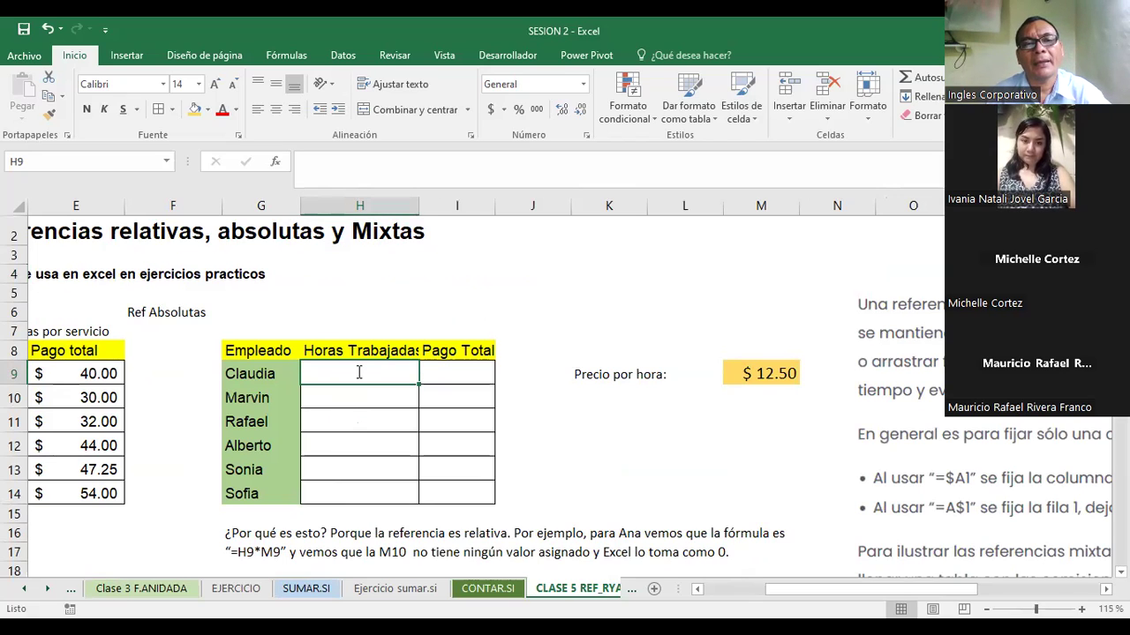
- Correct H9 to 8 hours, then enter 5 and 4 hours in H10 and H11
{"action": "type", "text": "5"}
{"action": "key", "text": "BackSpace"}
{"action": "type", "text": "8"}
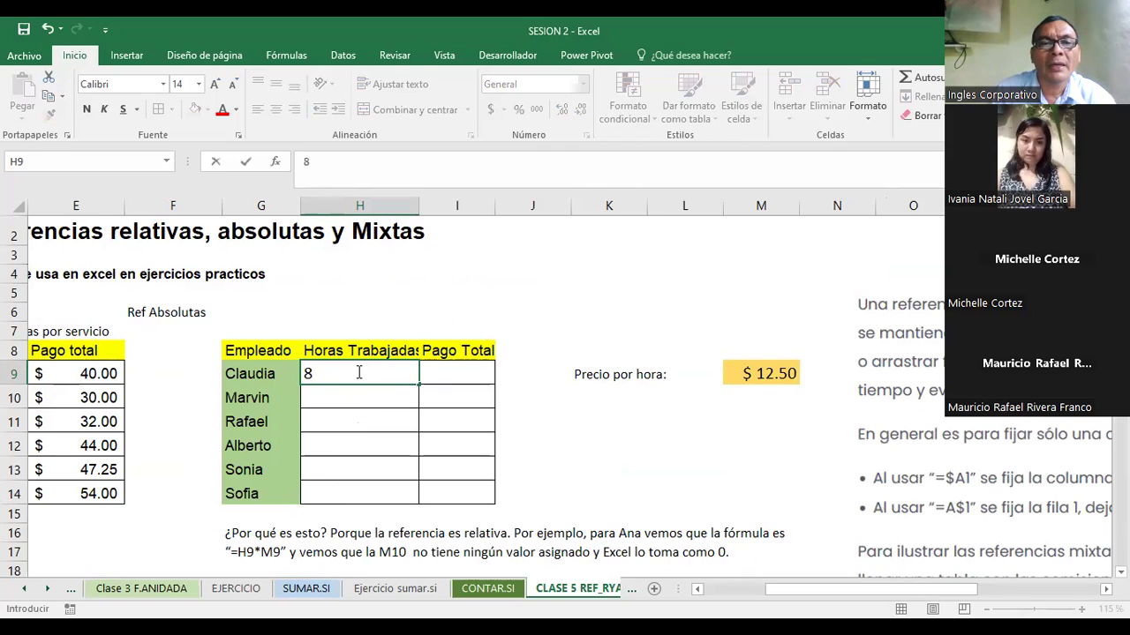
{"action": "key", "text": "Return"}
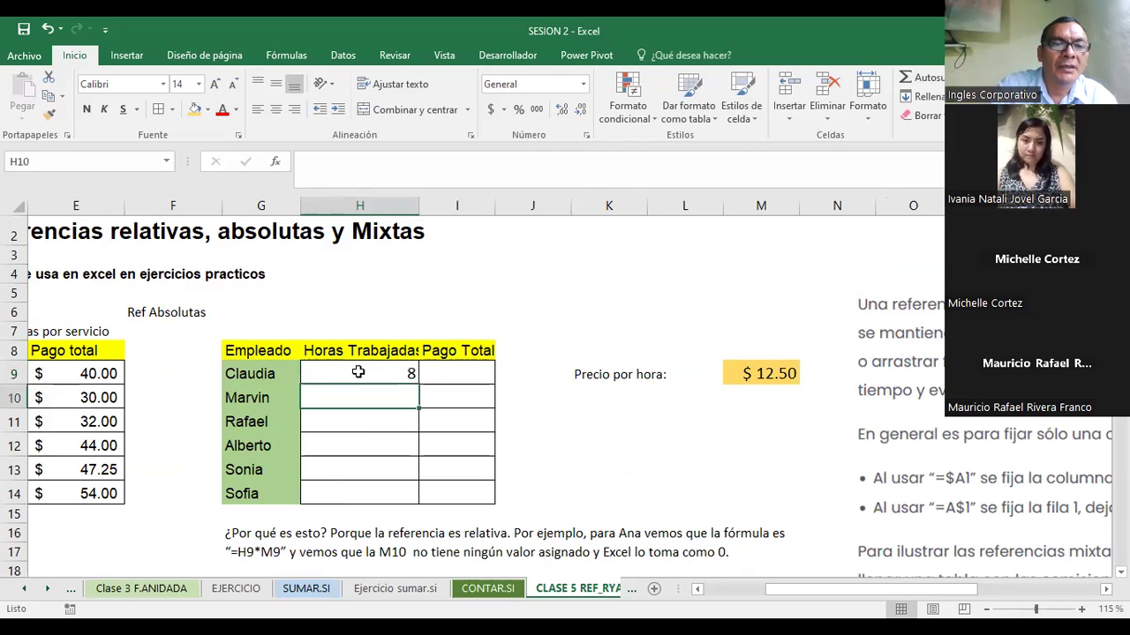
{"action": "type", "text": "5"}
{"action": "key", "text": "Return"}
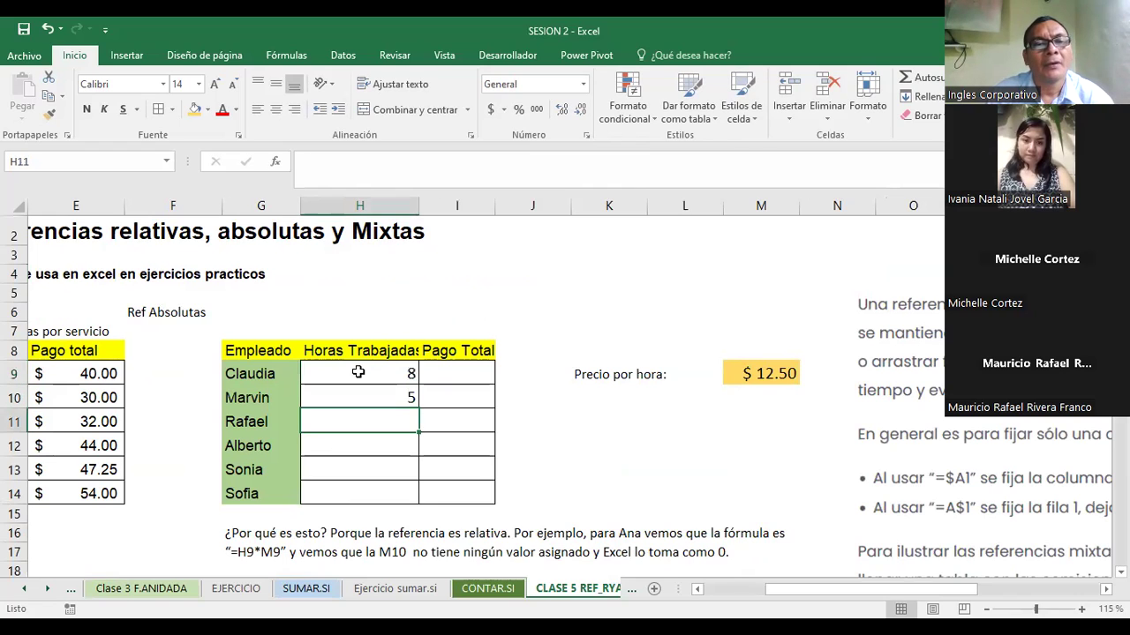
{"action": "type", "text": "4"}
{"action": "key", "text": "Return"}
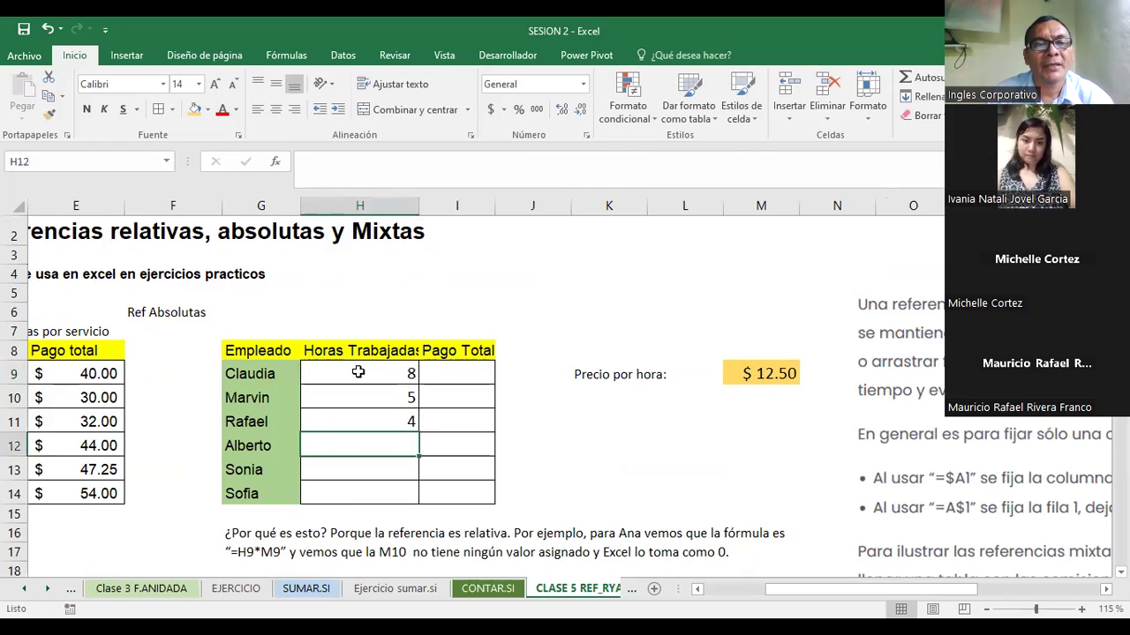
- Enter 6, 7 and 5 hours in H12 to H14
{"action": "type", "text": "6"}
{"action": "key", "text": "Return"}
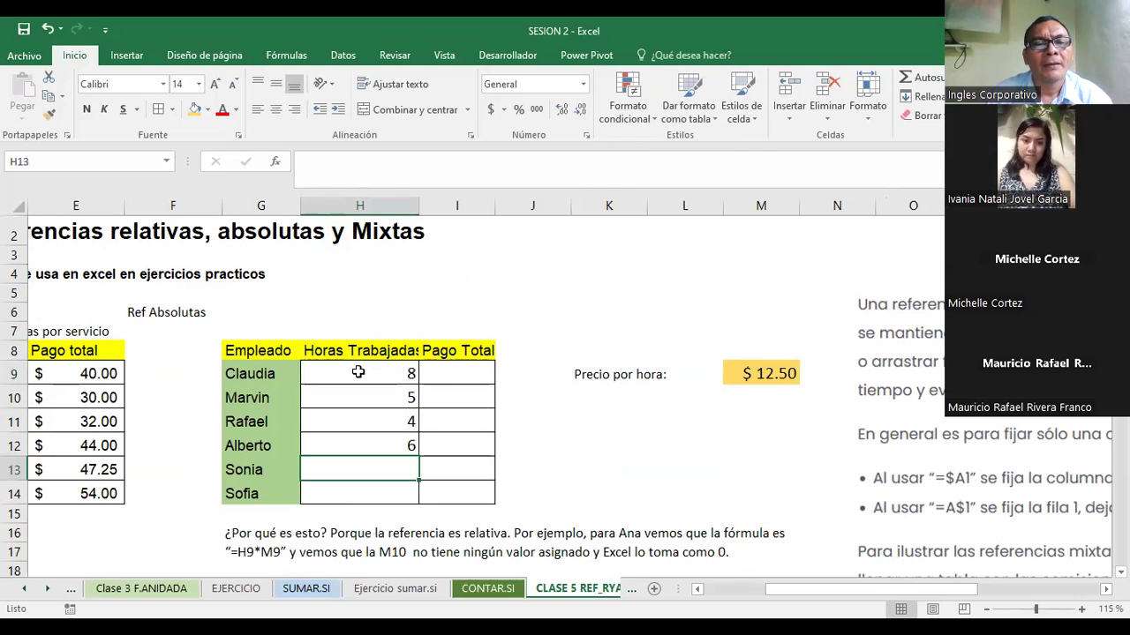
{"action": "type", "text": "7"}
{"action": "key", "text": "Return"}
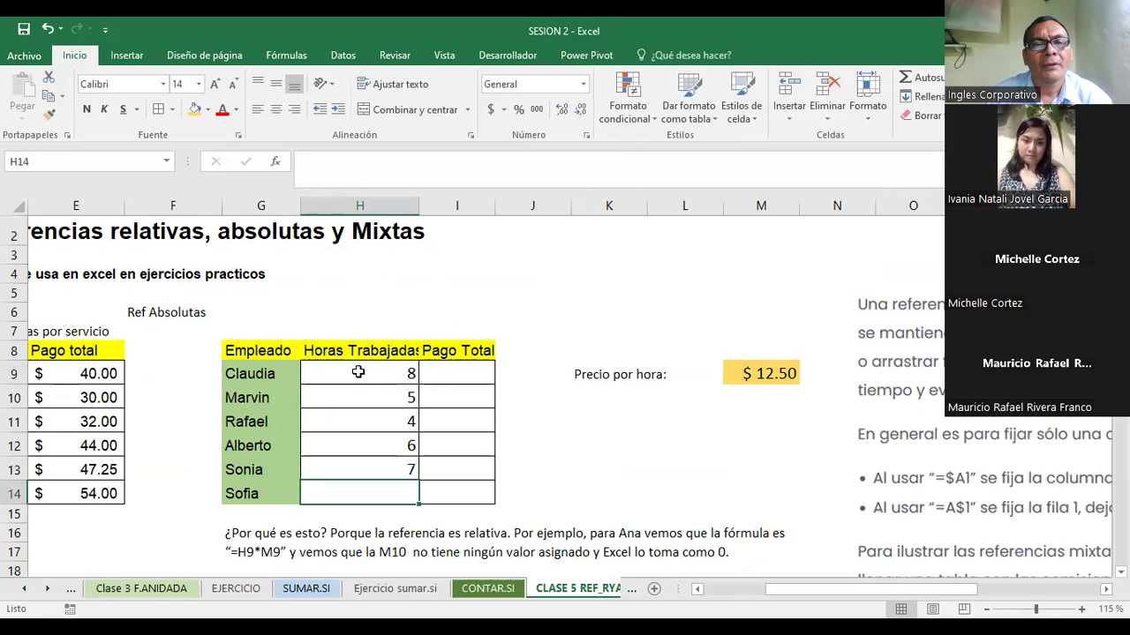
{"action": "type", "text": "5"}
{"action": "key", "text": "Return"}
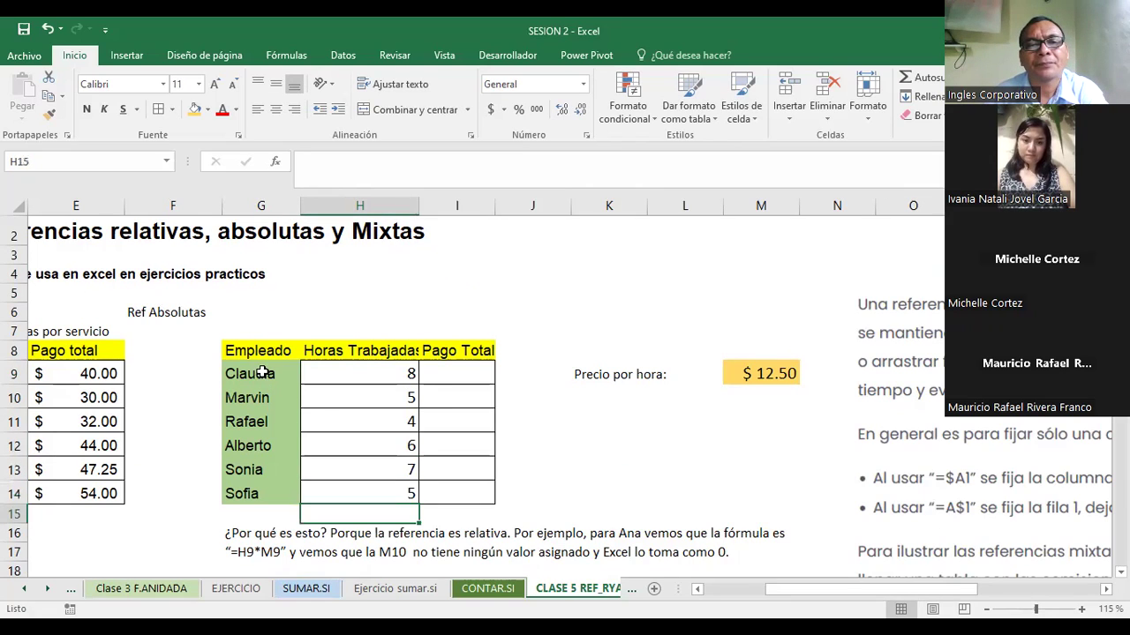
{"action": "left_click", "coordinate": [465, 376]}
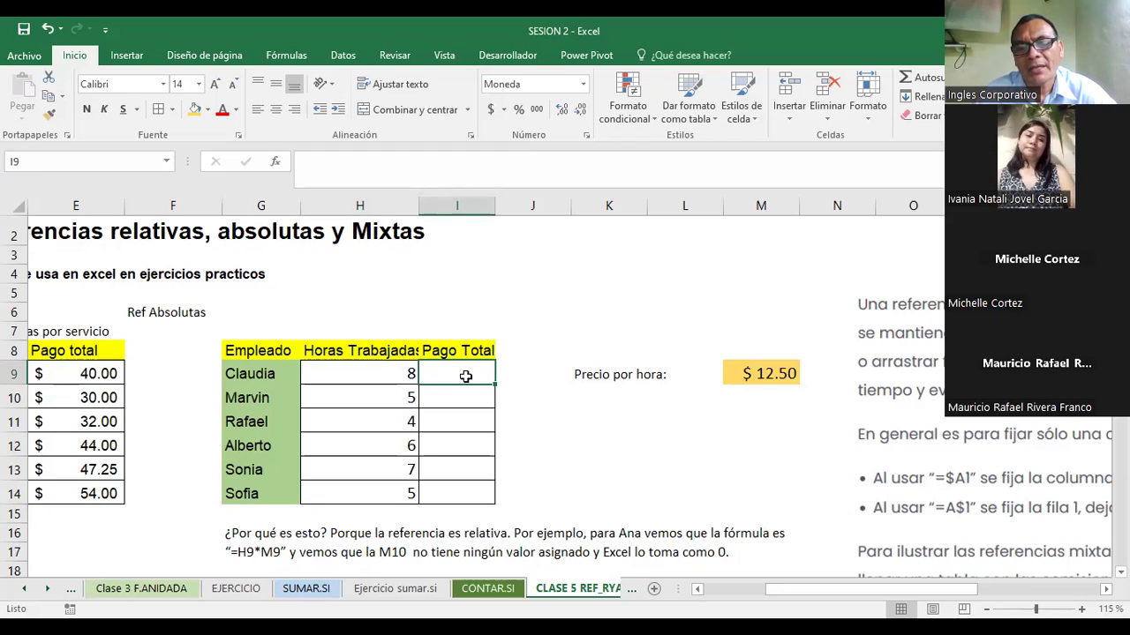
- Enter =H9;M9 in I9 by pointing at H9 and M9, which returns #¡VALOR!
{"action": "type", "text": "="}
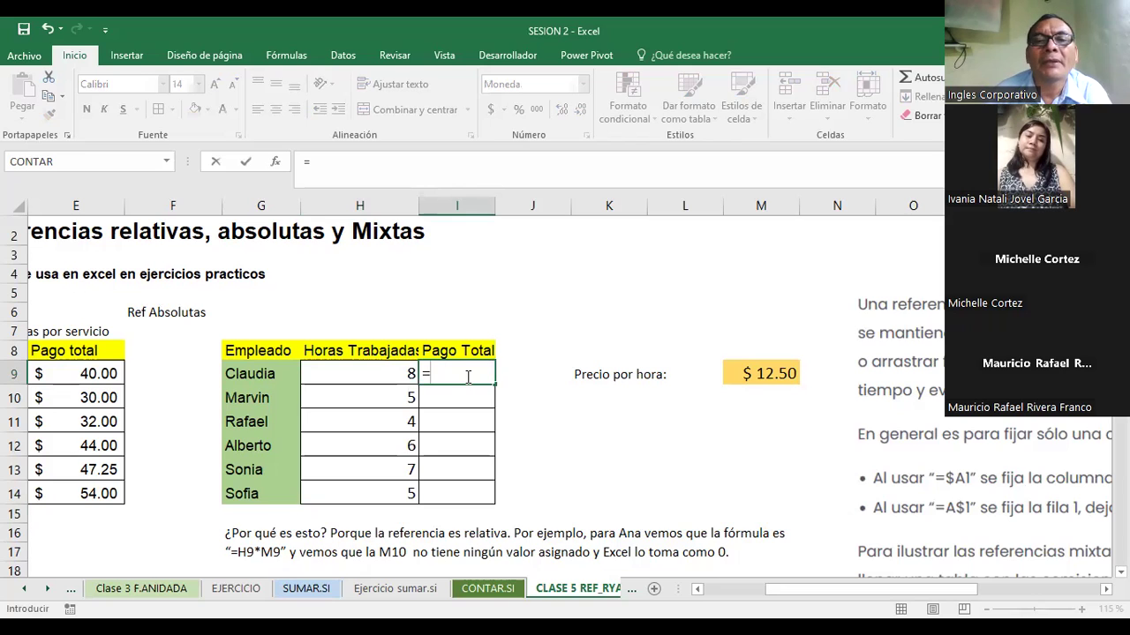
{"action": "left_click", "coordinate": [364, 374]}
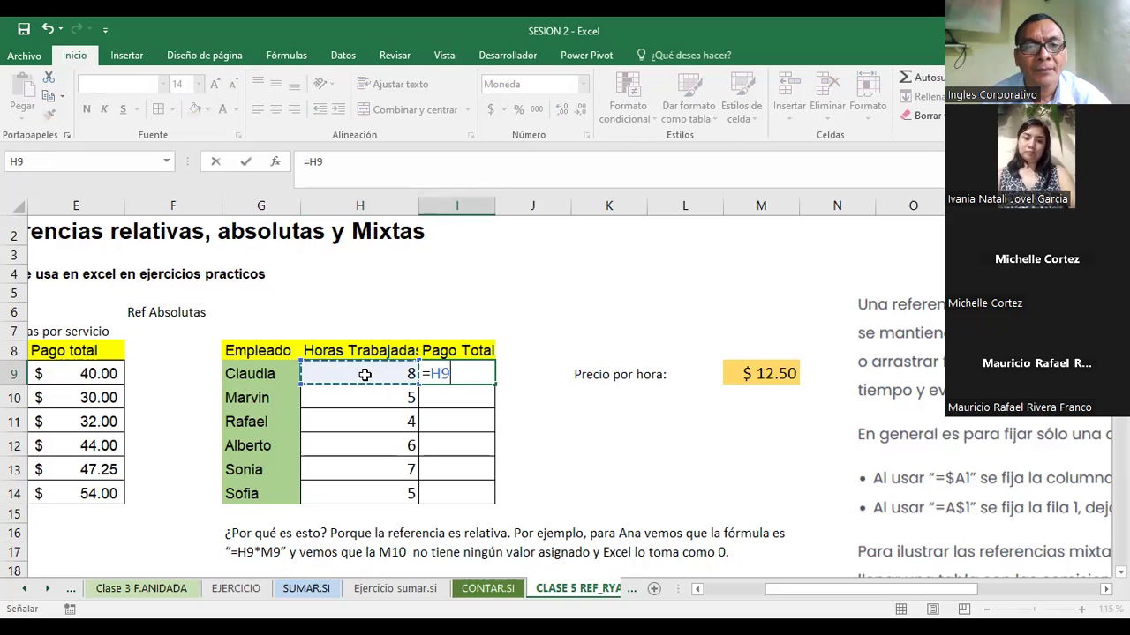
{"action": "type", "text": ";"}
{"action": "left_click", "coordinate": [766, 374]}
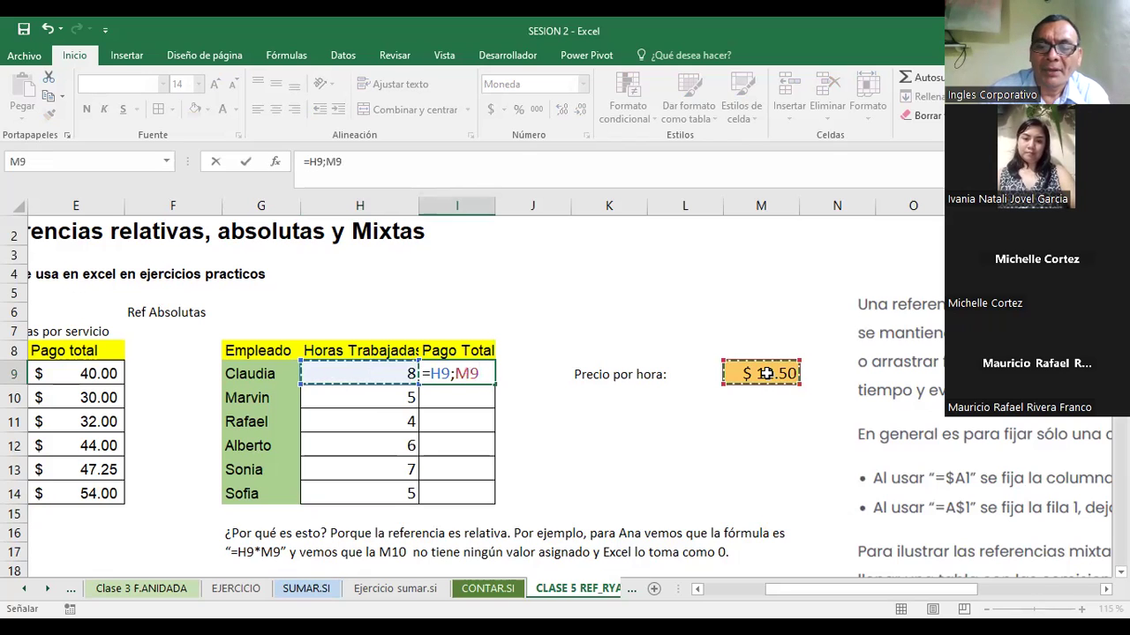
{"action": "key", "text": "Return"}
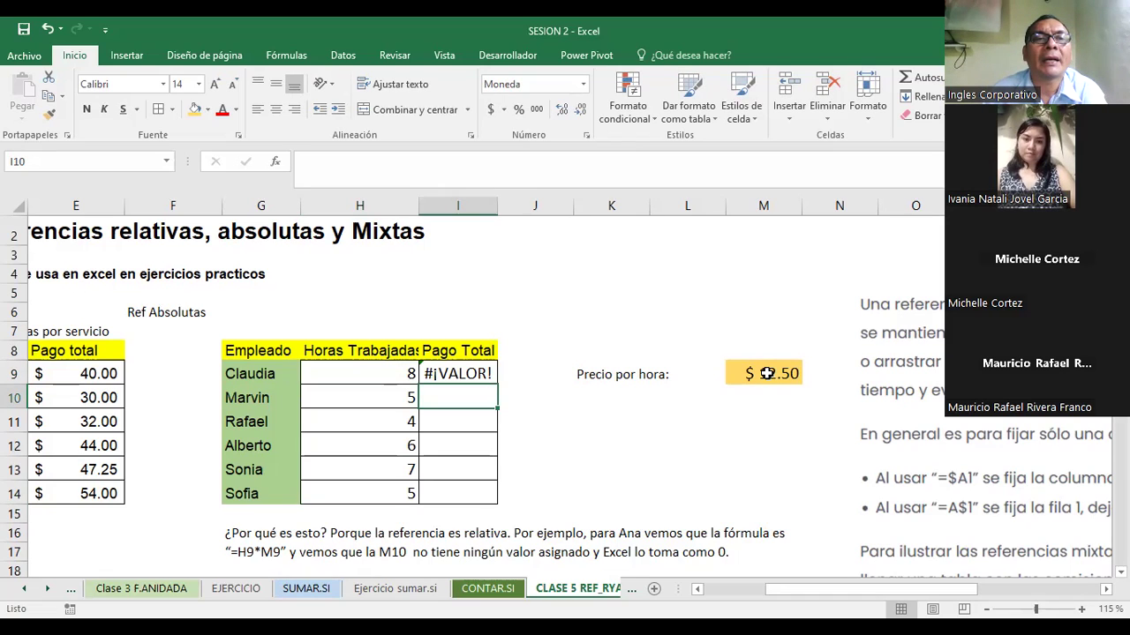
- Edit I9 to replace the semicolon with *, making the formula =H9*M9
{"action": "left_click", "coordinate": [459, 369]}
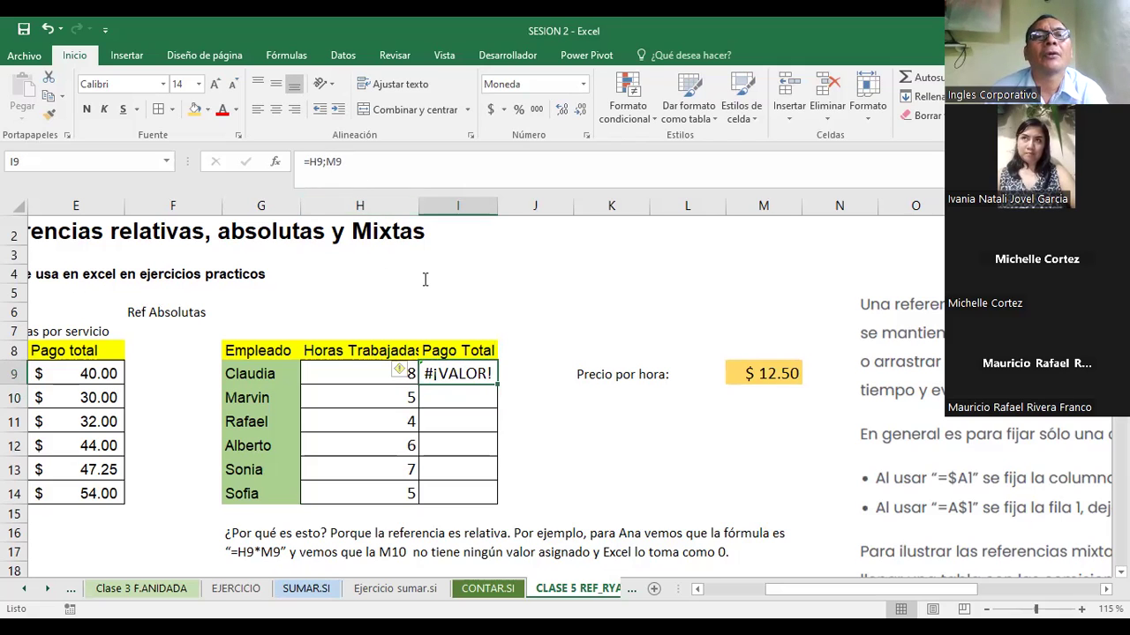
{"action": "key", "text": "F2"}
{"action": "key", "text": "Left"}
{"action": "key", "text": "Left"}
{"action": "key", "text": "BackSpace"}
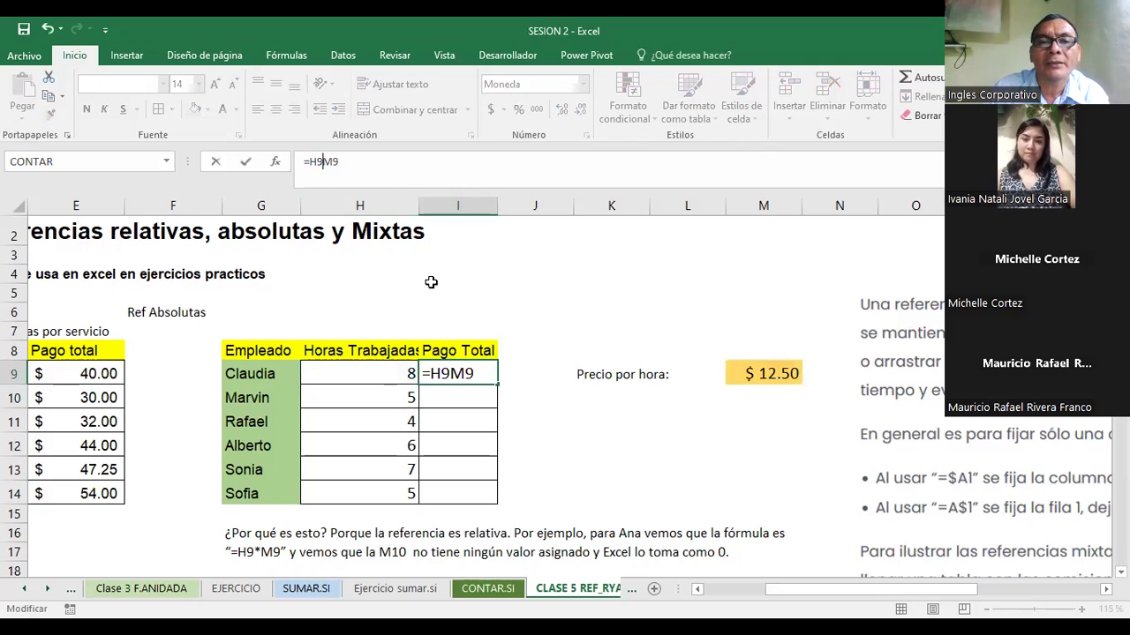
{"action": "type", "text": "*"}
{"action": "key", "text": "Return"}
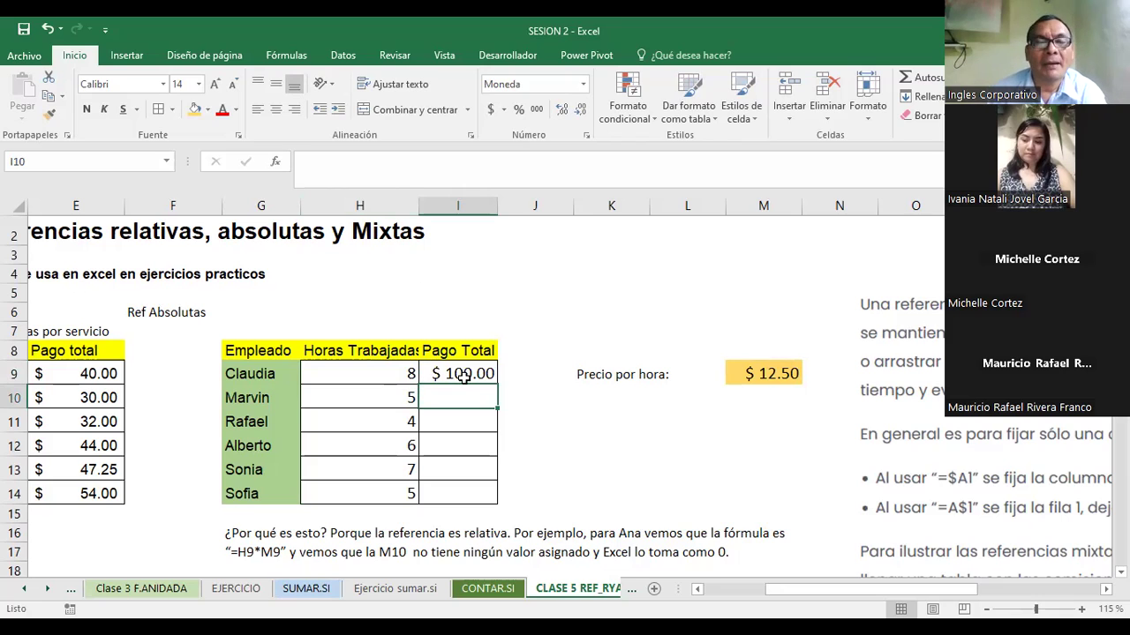
- Fill the I9 pay formula down through I14
{"action": "left_click", "coordinate": [399, 382]}
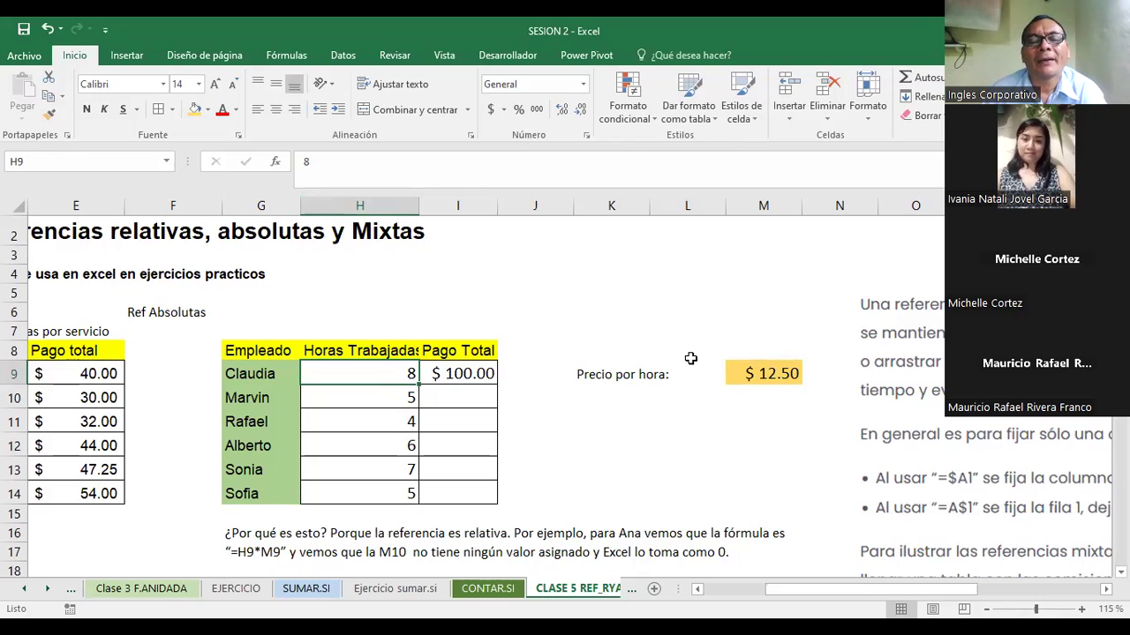
{"action": "left_click", "coordinate": [458, 374]}
{"action": "left_click_drag", "start_coordinate": [495, 397], "coordinate": [486, 500]}
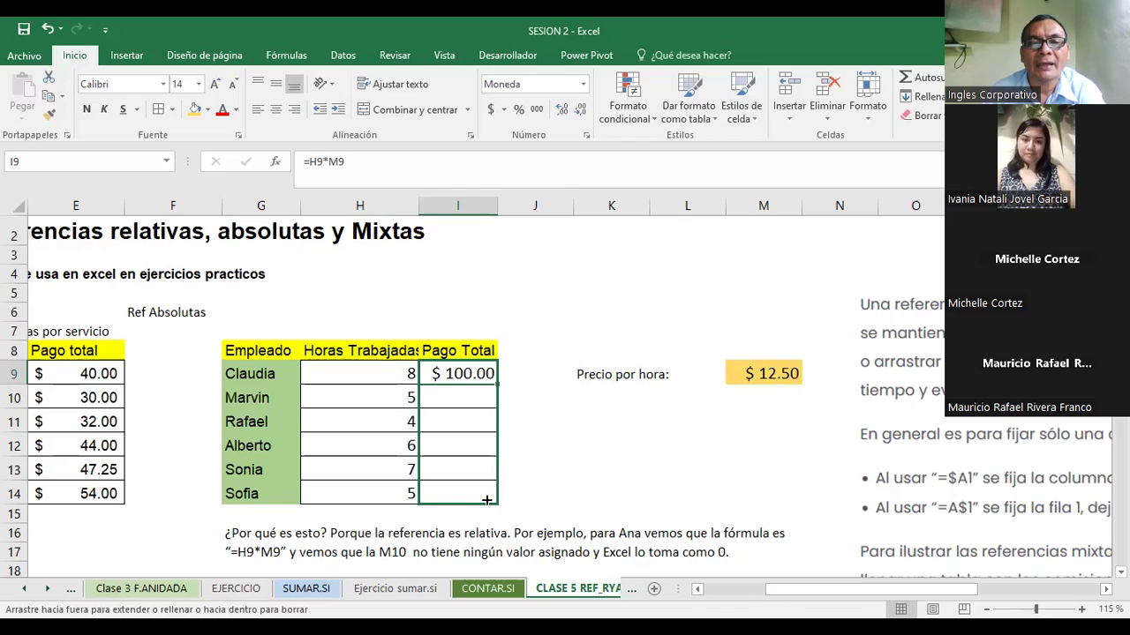
{"action": "left_click_drag", "start_coordinate": [486, 501], "coordinate": [485, 500]}
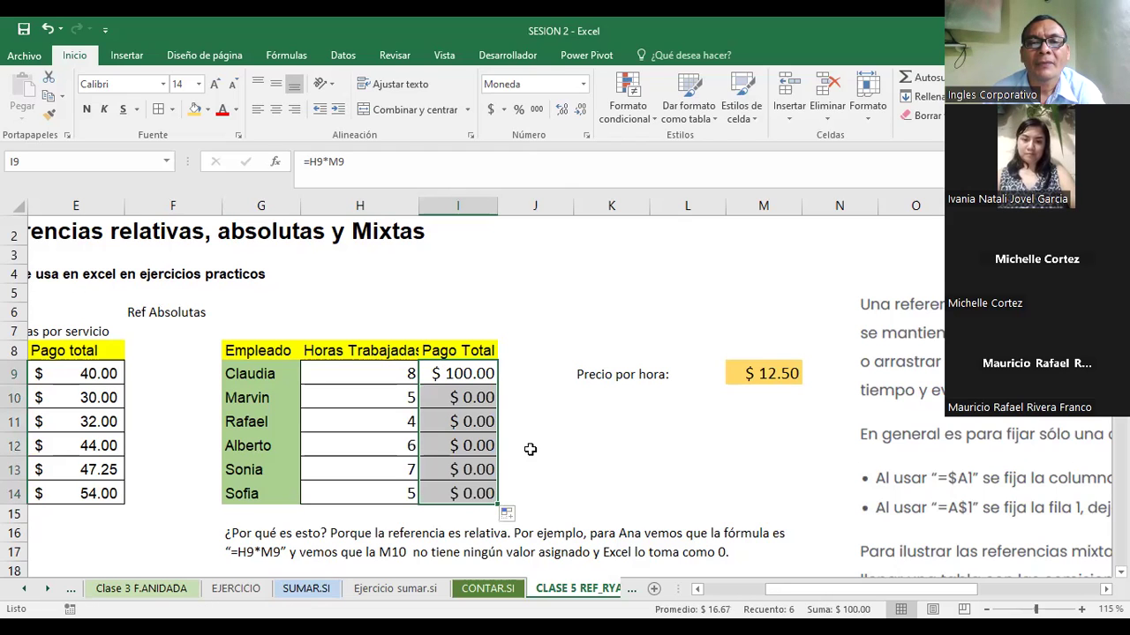
{"action": "left_click", "coordinate": [572, 313]}
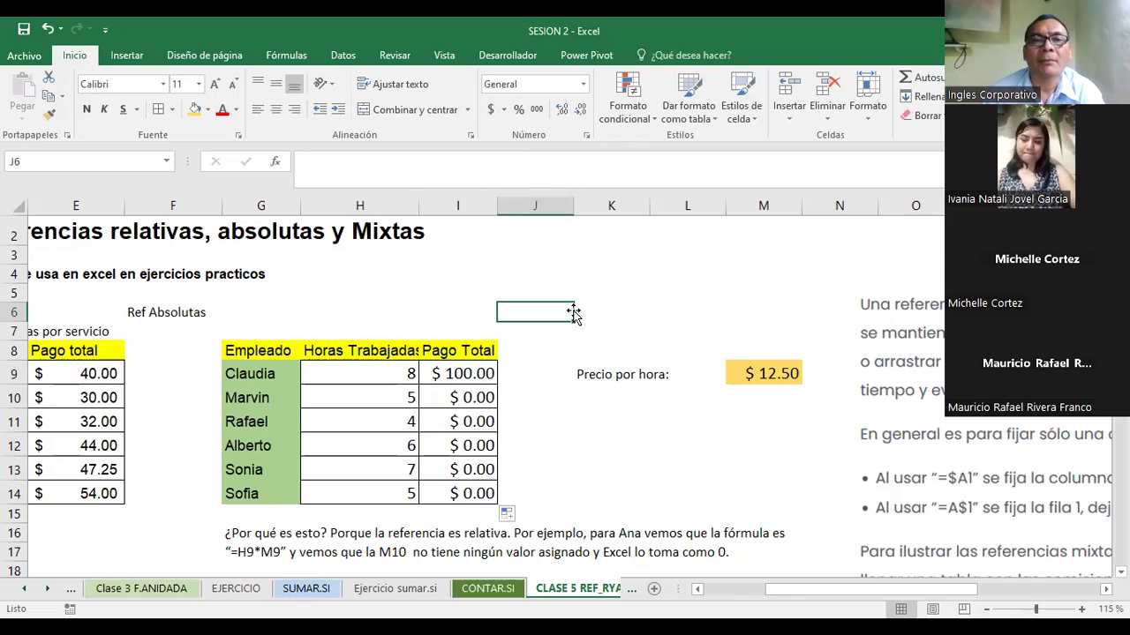
- Check the price cells M9 to M14, showing that M10 to M14 are empty
{"action": "left_click", "coordinate": [771, 380]}
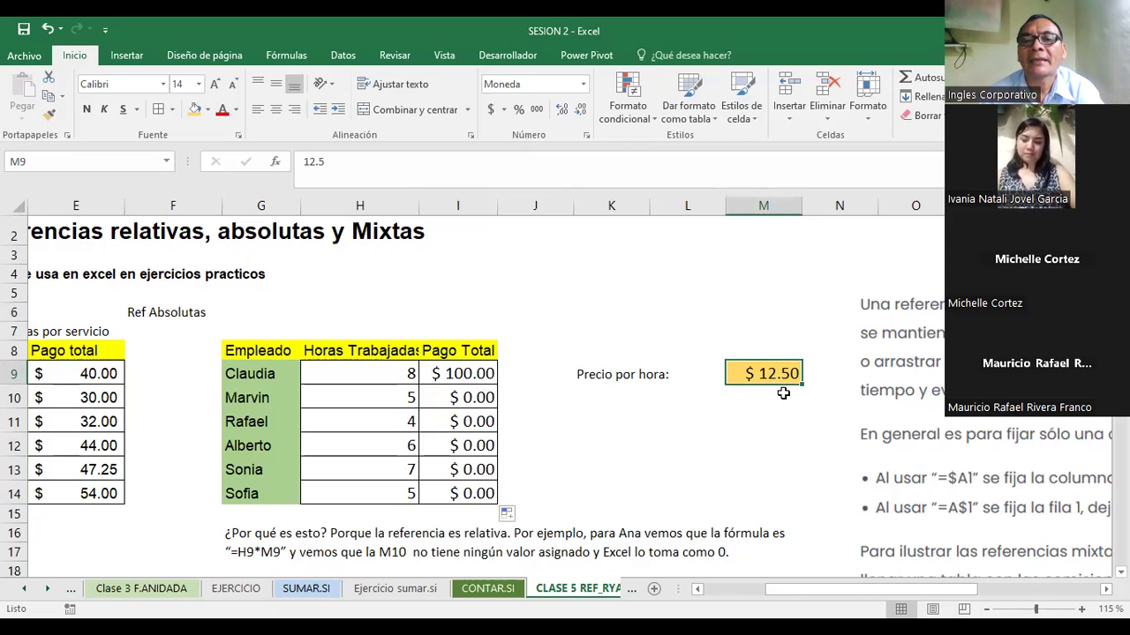
{"action": "left_click", "coordinate": [783, 393]}
{"action": "left_click", "coordinate": [768, 445]}
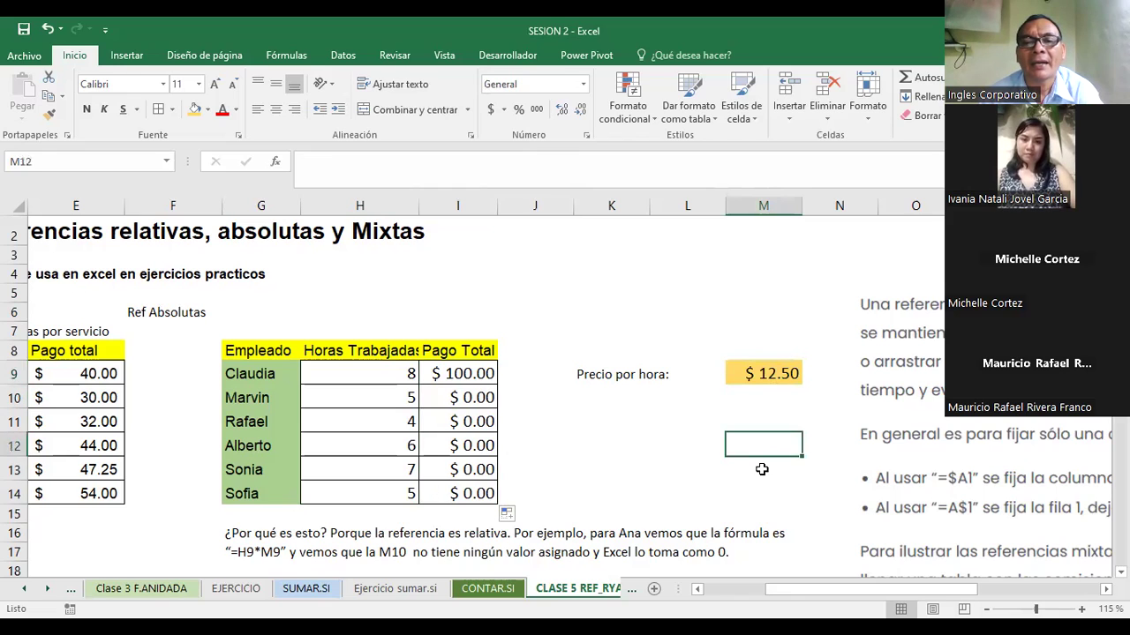
{"action": "left_click", "coordinate": [759, 477]}
{"action": "left_click", "coordinate": [756, 503]}
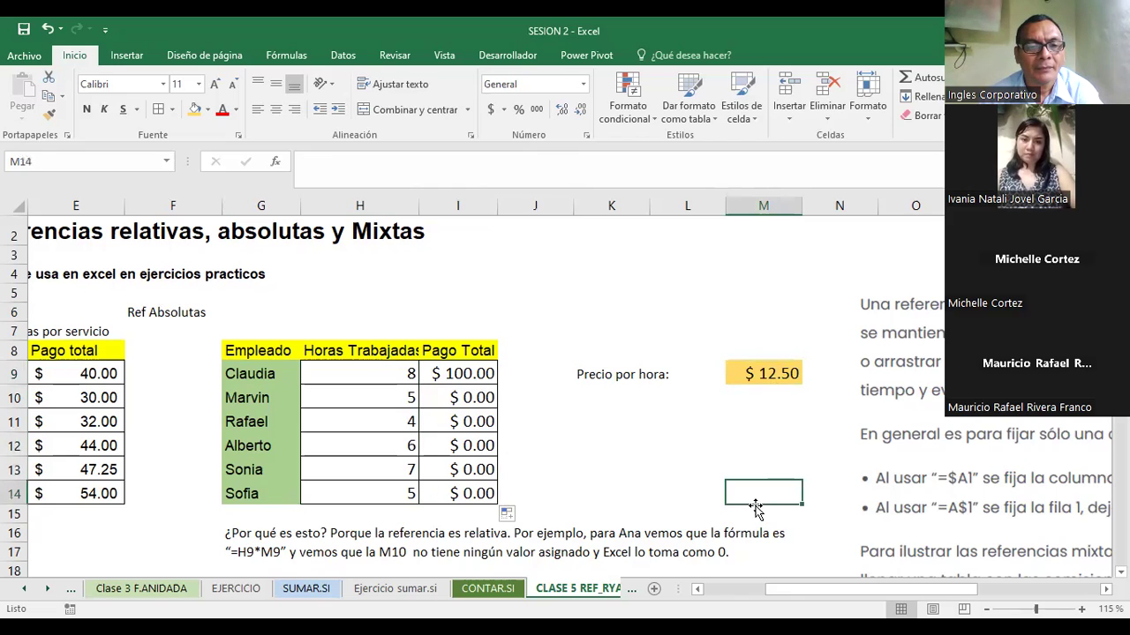
- Enter test prices of 10 in M10 and 5 in M11, then review the I9 formula
{"action": "left_click", "coordinate": [764, 400]}
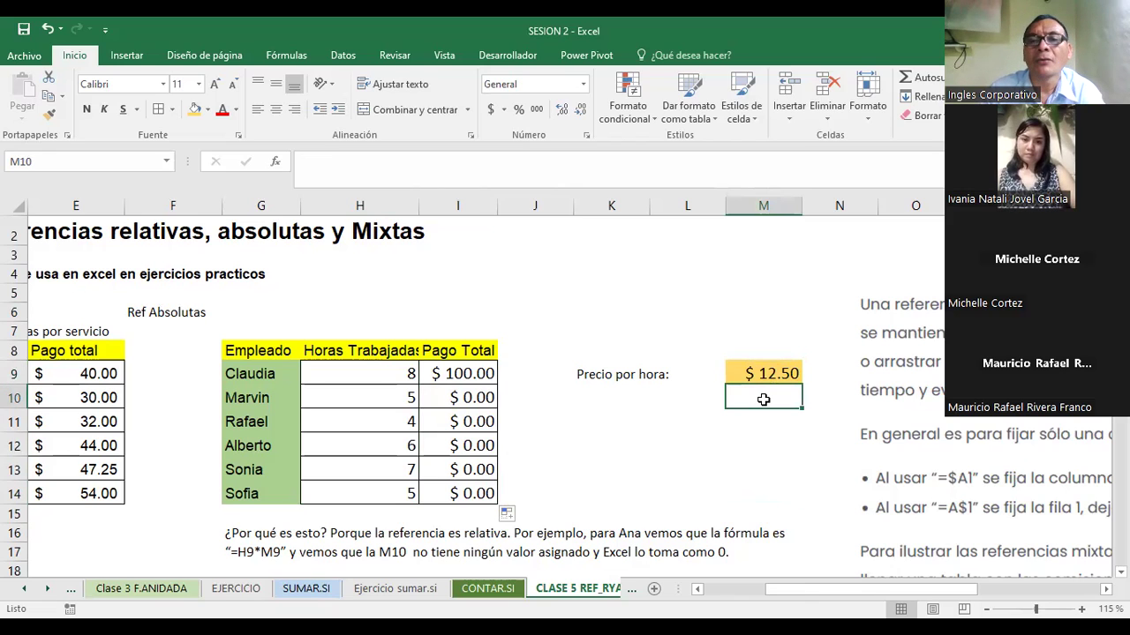
{"action": "type", "text": "10"}
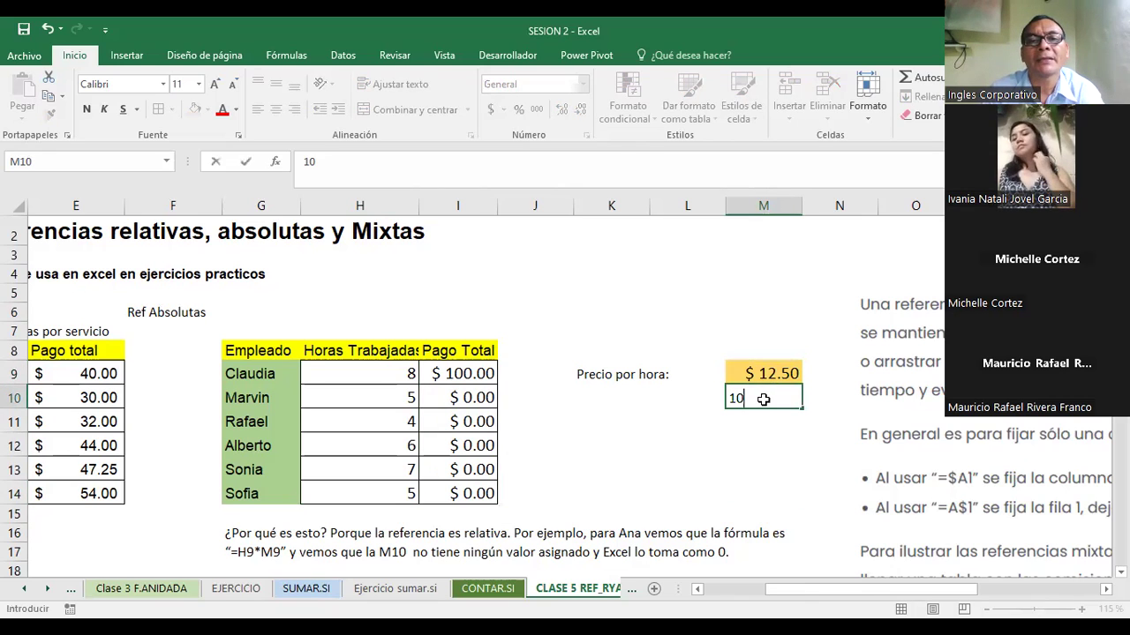
{"action": "key", "text": "Return"}
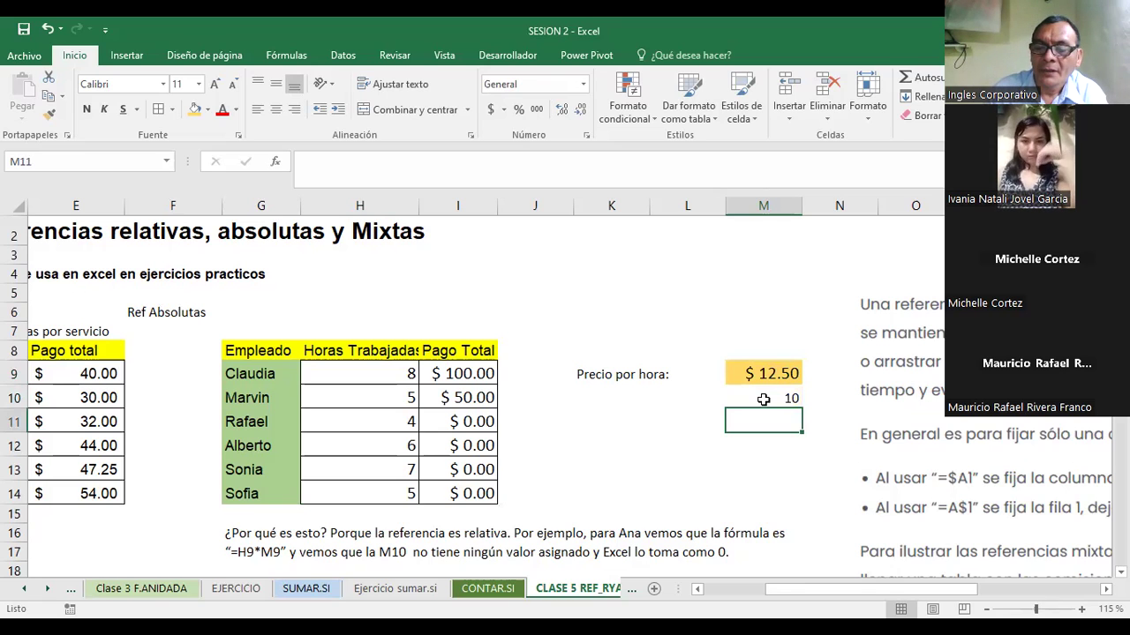
{"action": "type", "text": "5"}
{"action": "key", "text": "Return"}
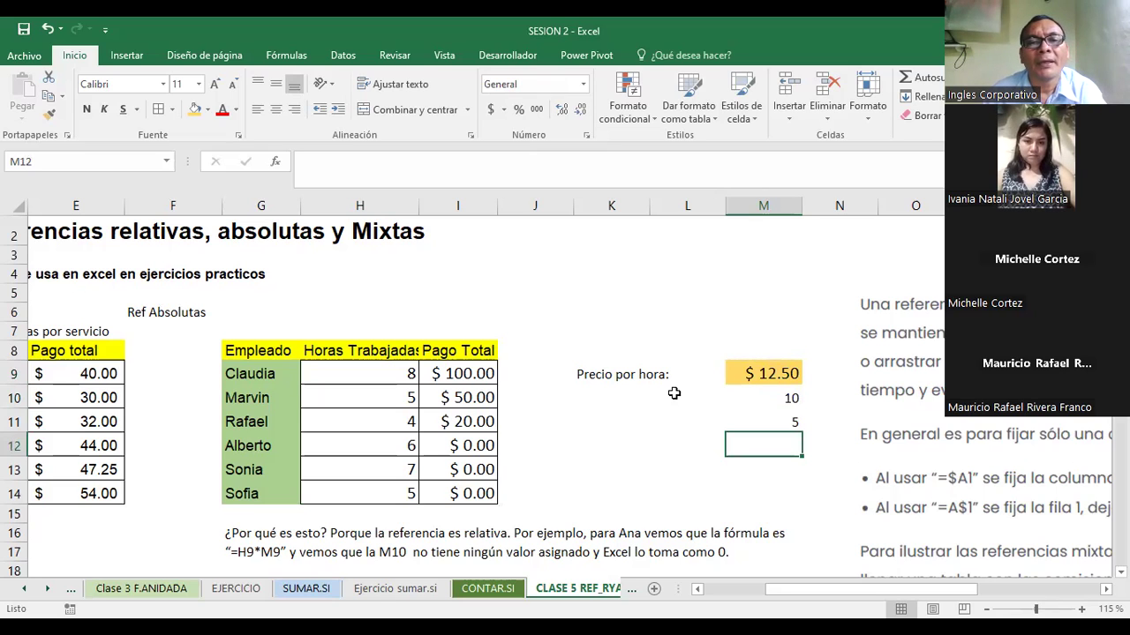
{"action": "left_click", "coordinate": [482, 375]}
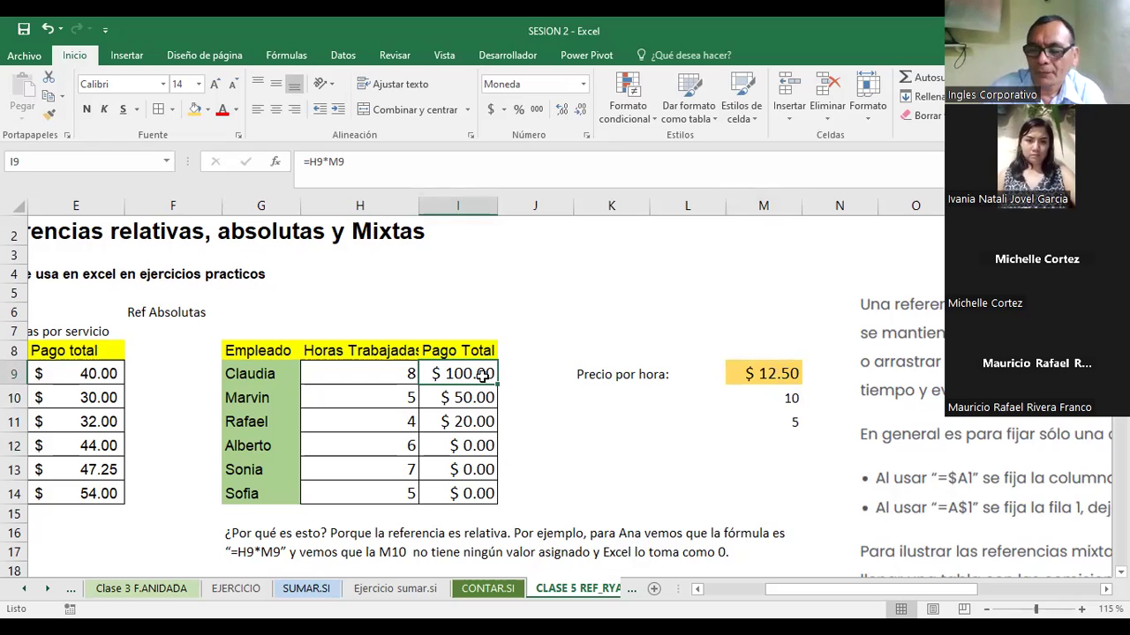
- Delete the test prices from M10 and M11, leaving only the M9 price
{"action": "left_click", "coordinate": [771, 399]}
{"action": "key", "text": "Delete"}
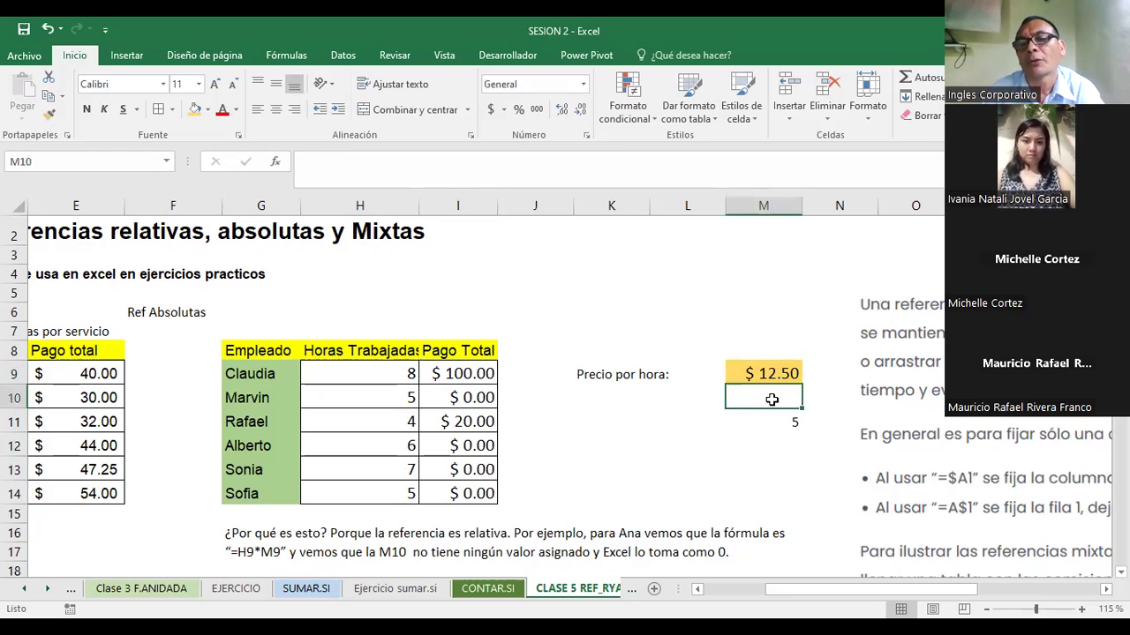
{"action": "left_click", "coordinate": [774, 424]}
{"action": "key", "text": "Delete"}
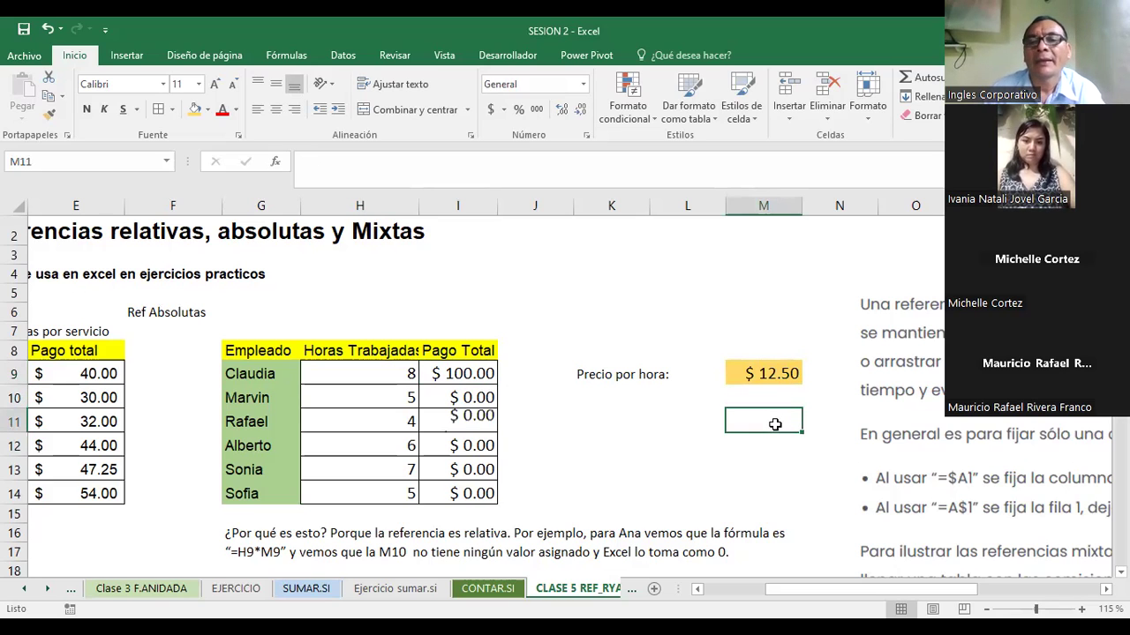
{"action": "left_click", "coordinate": [776, 372]}
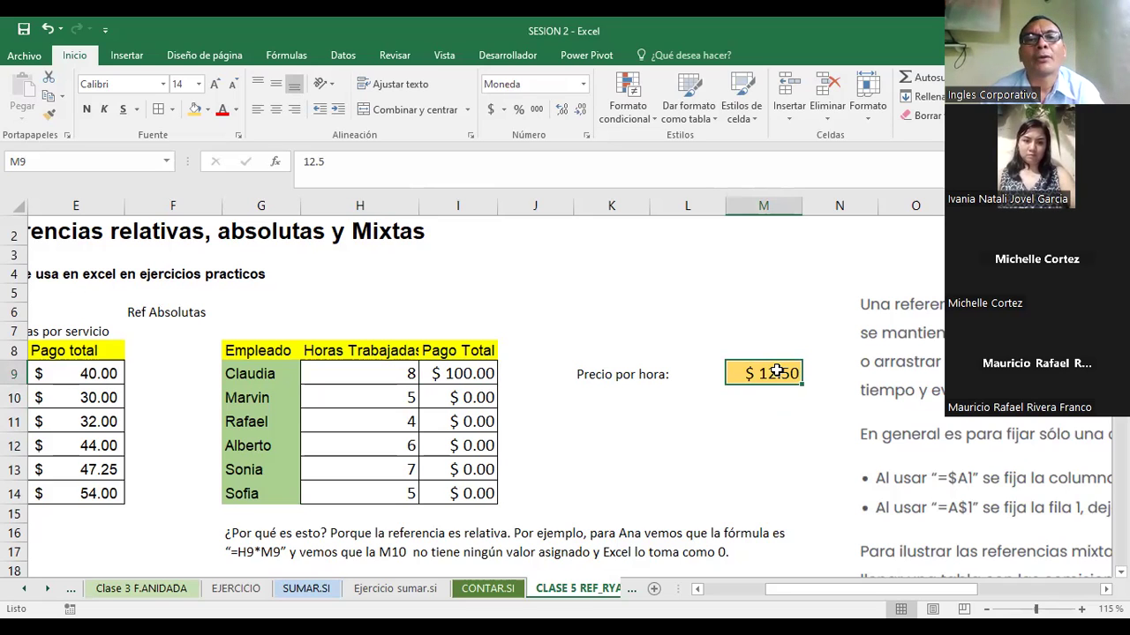
{"action": "left_click", "coordinate": [512, 288]}
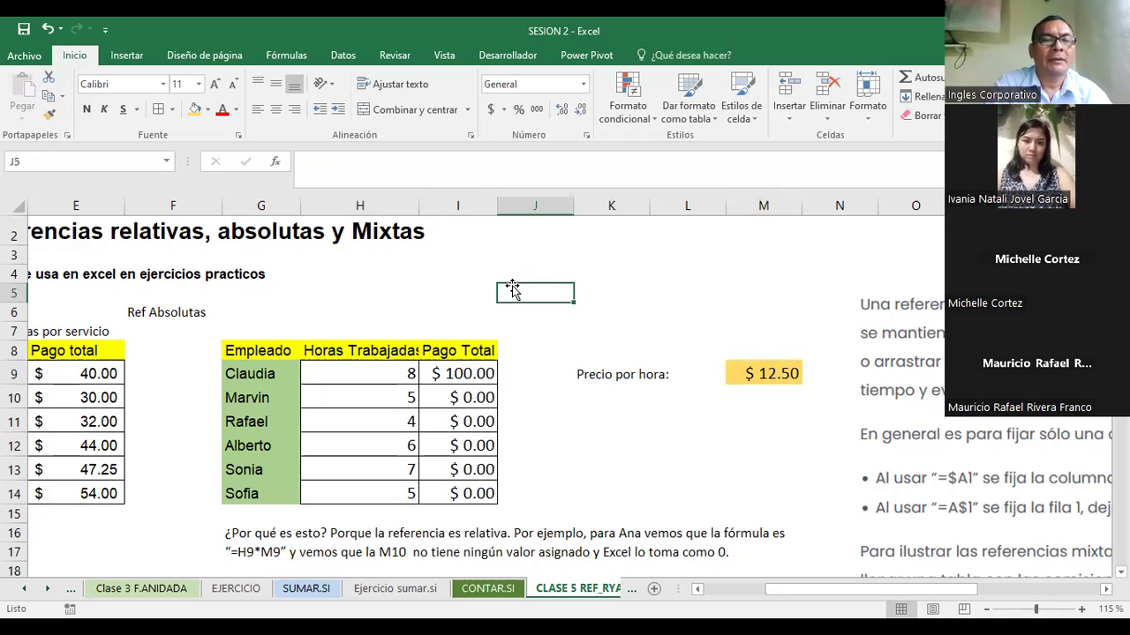
- Put the label ref.R in J5 and the text A1+A2 in J6
{"action": "type", "text": "ref.R"}
{"action": "key", "text": "Return"}
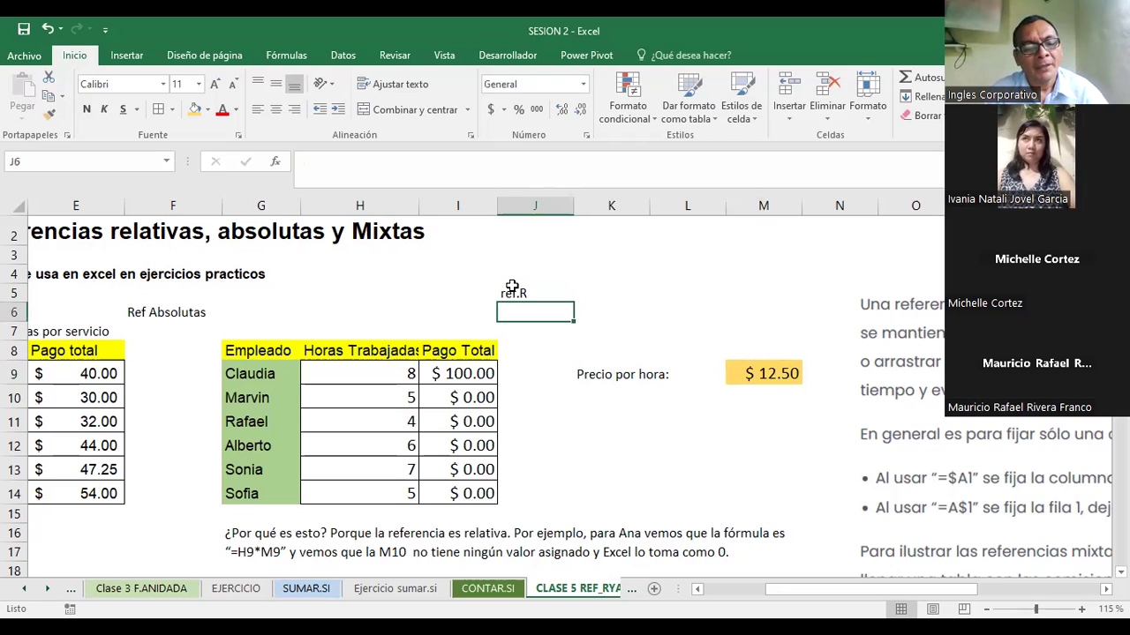
{"action": "type", "text": "A1"}
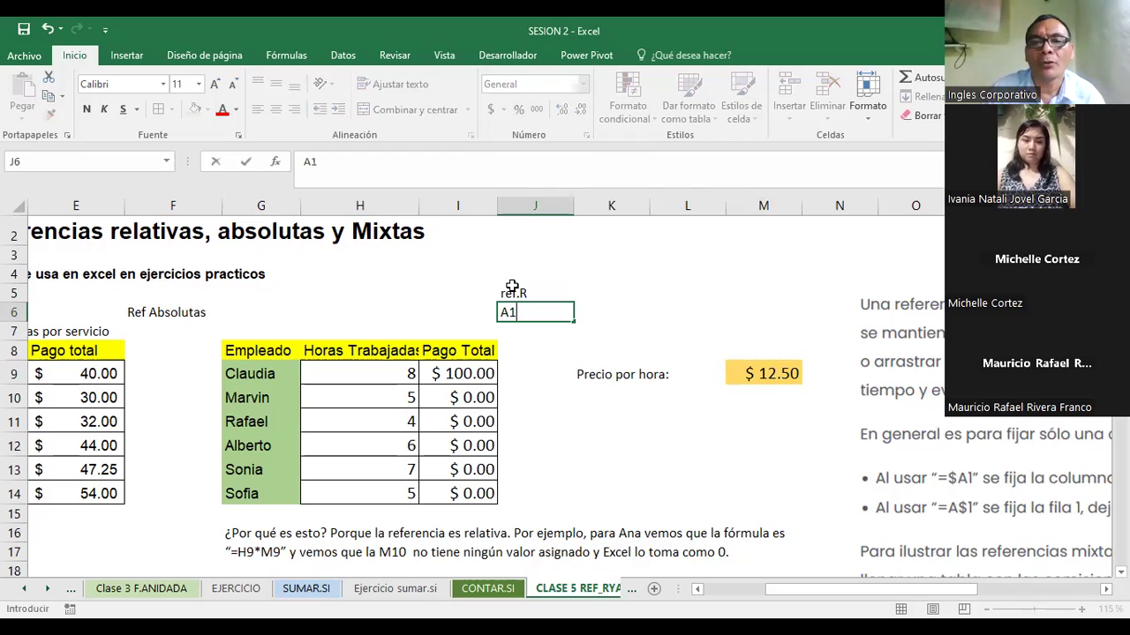
{"action": "key", "text": "Return"}
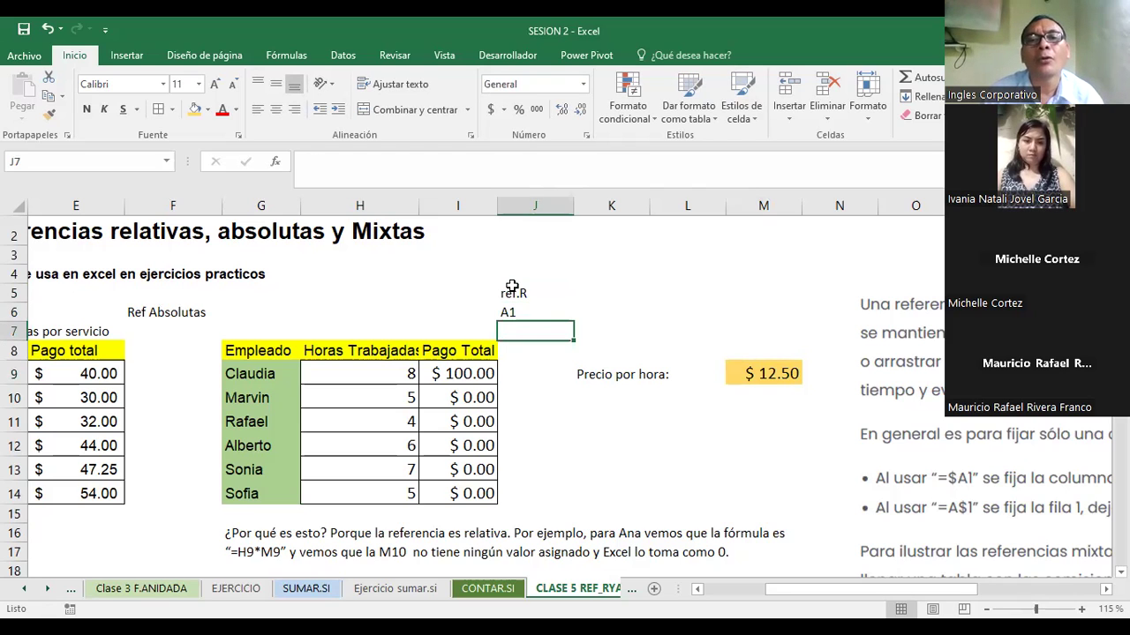
{"action": "key", "text": "Up"}
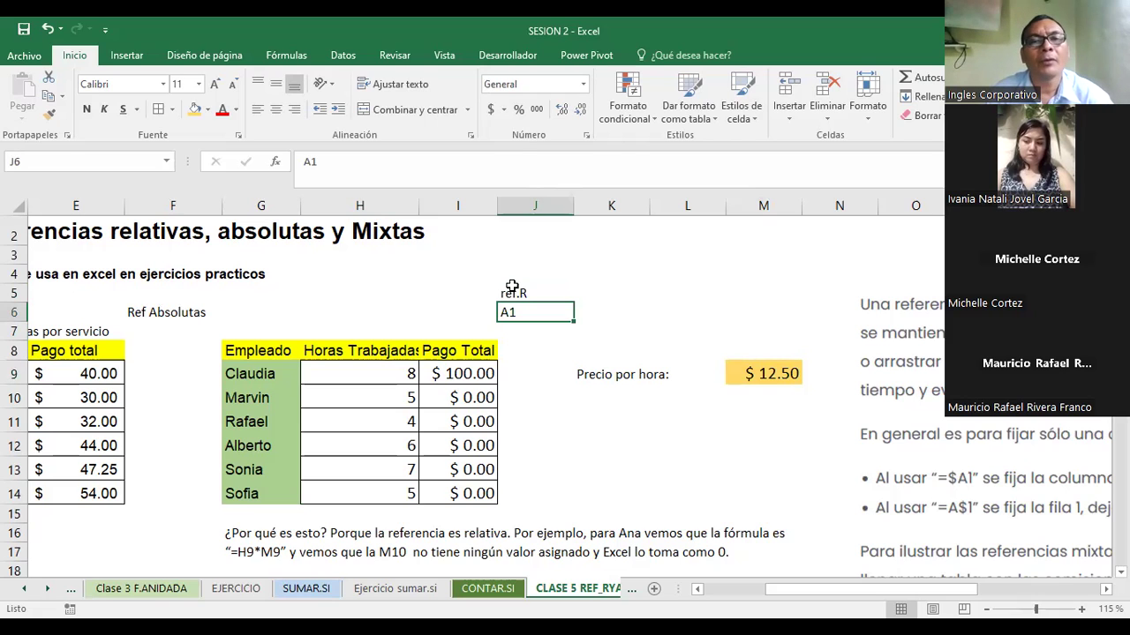
{"action": "key", "text": "F2"}
{"action": "type", "text": "+A2"}
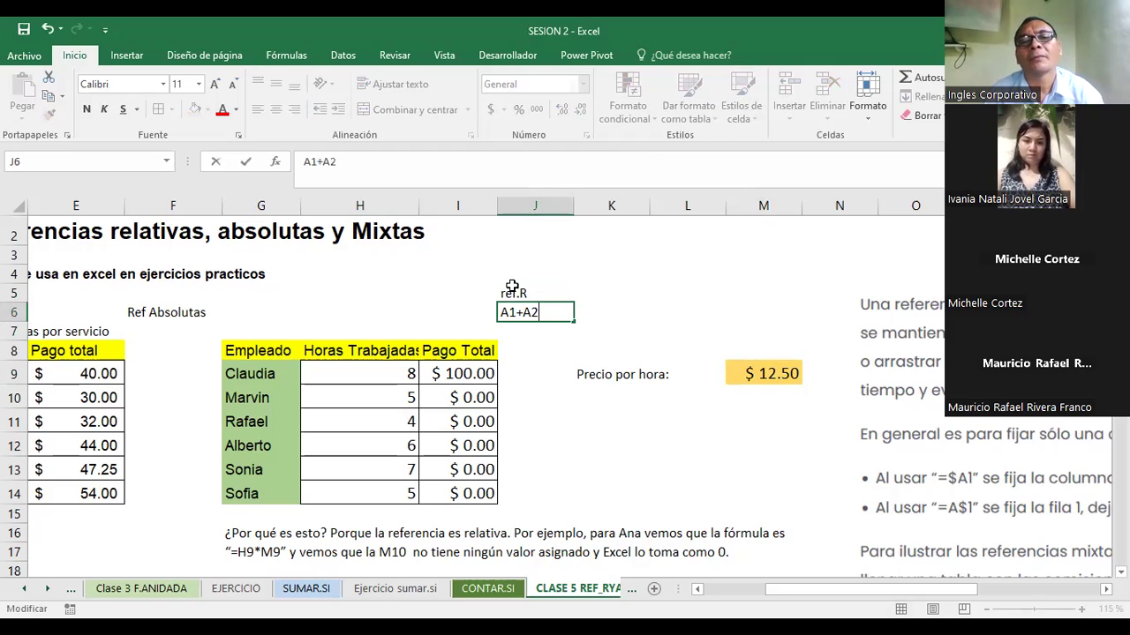
{"action": "key", "text": "Return"}
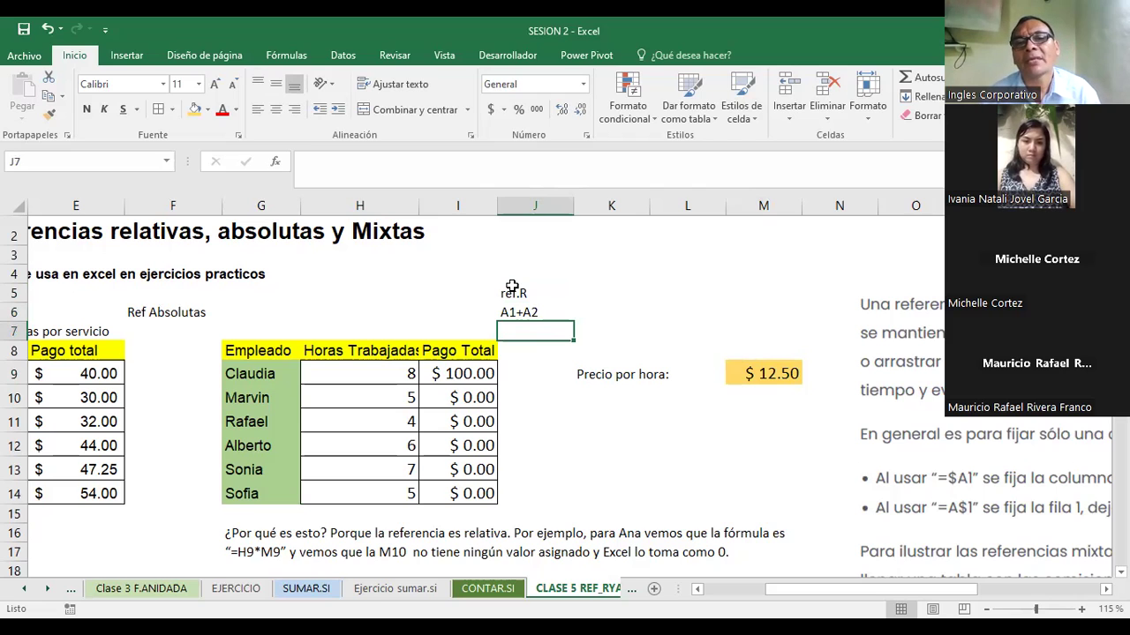
{"action": "left_click", "coordinate": [622, 328]}
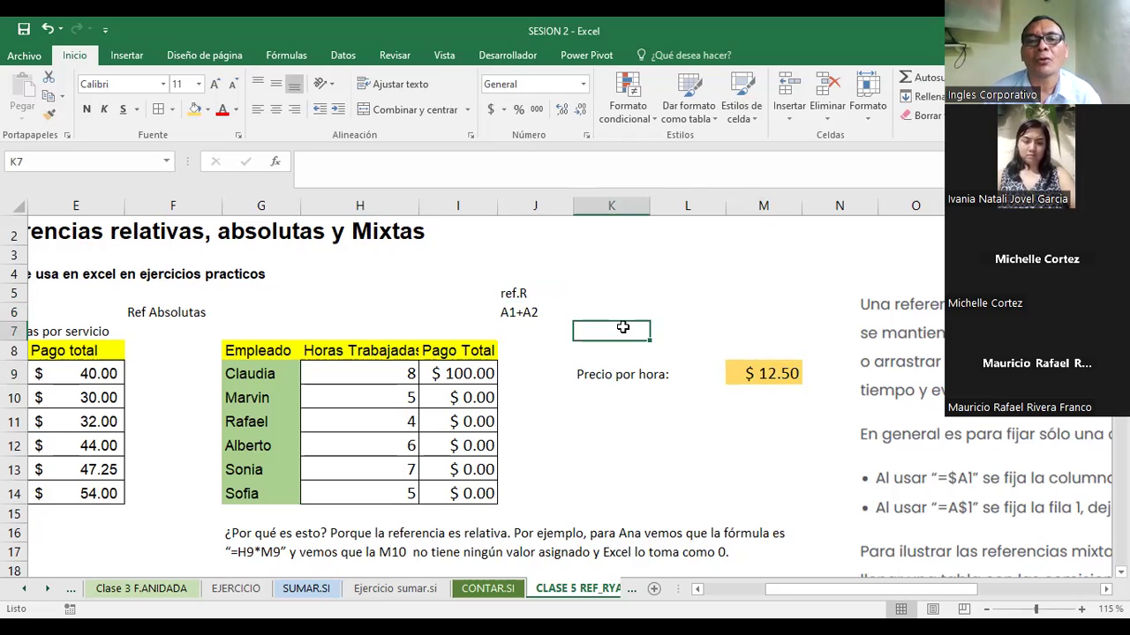
- Enter the absolute-reference example $A$1*$B$1 in K7
{"action": "type", "text": "A1"}
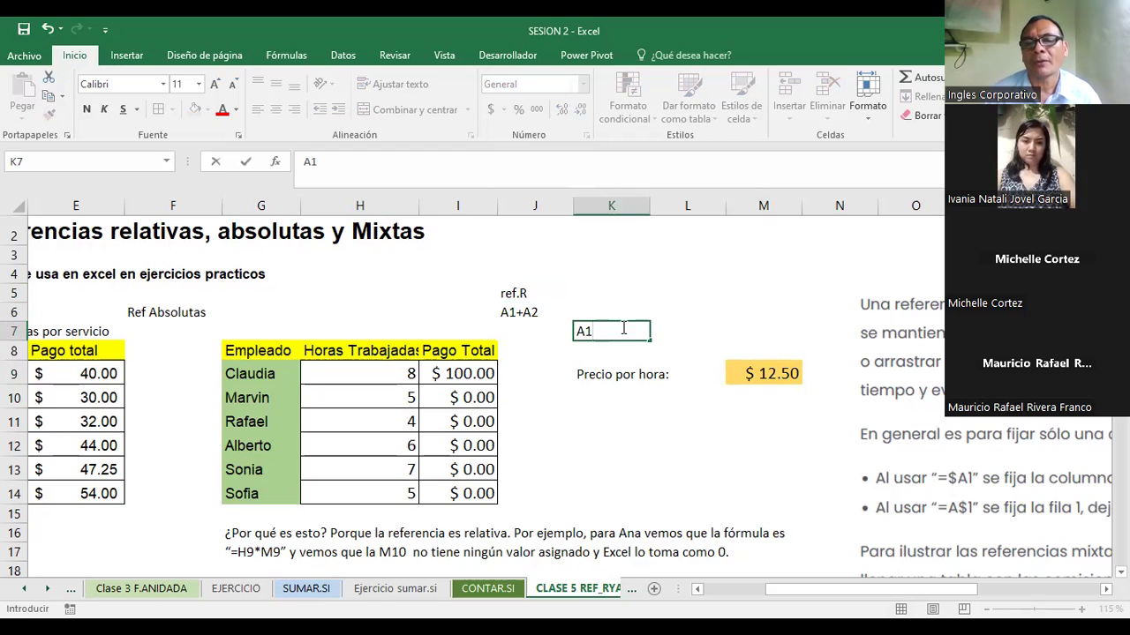
{"action": "key", "text": "BackSpace"}
{"action": "key", "text": "BackSpace"}
{"action": "type", "text": "$A"}
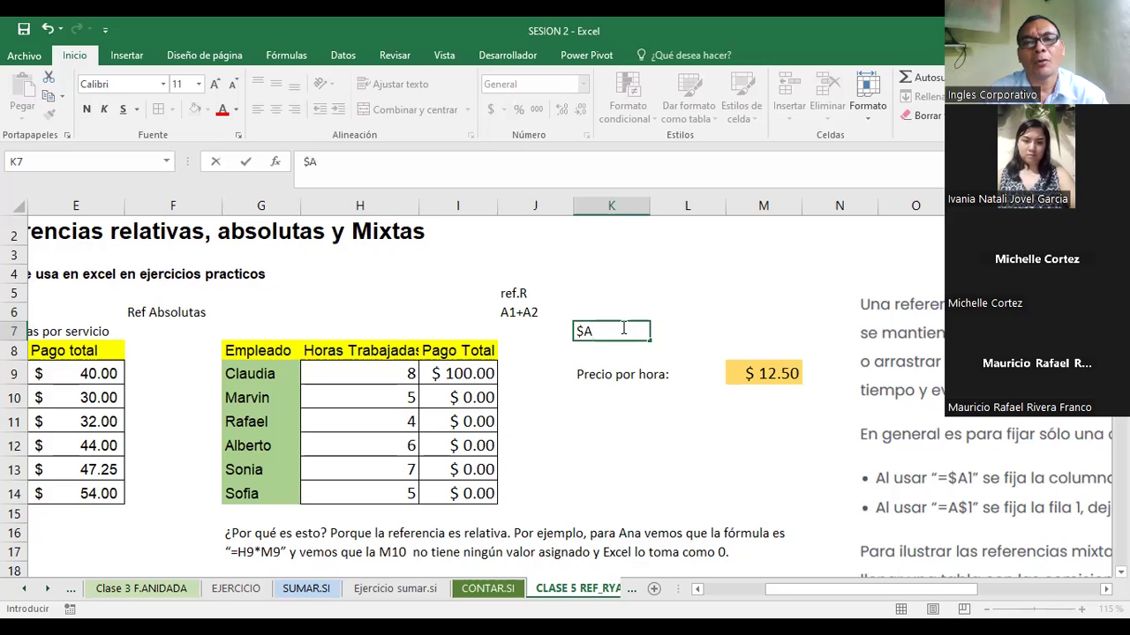
{"action": "type", "text": "$1"}
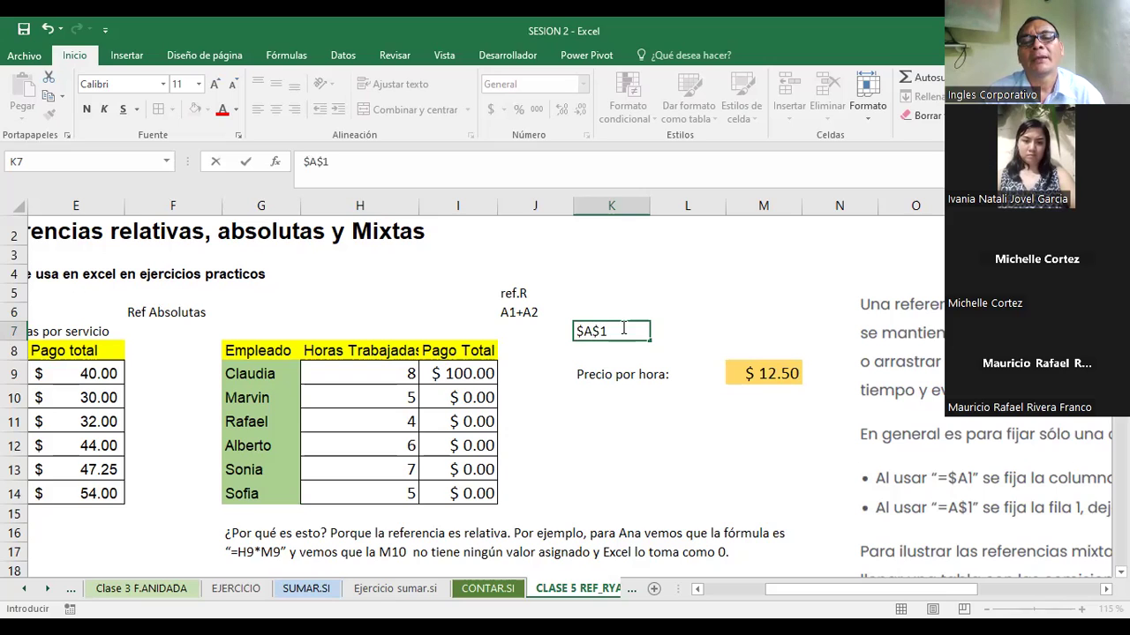
{"action": "type", "text": "*"}
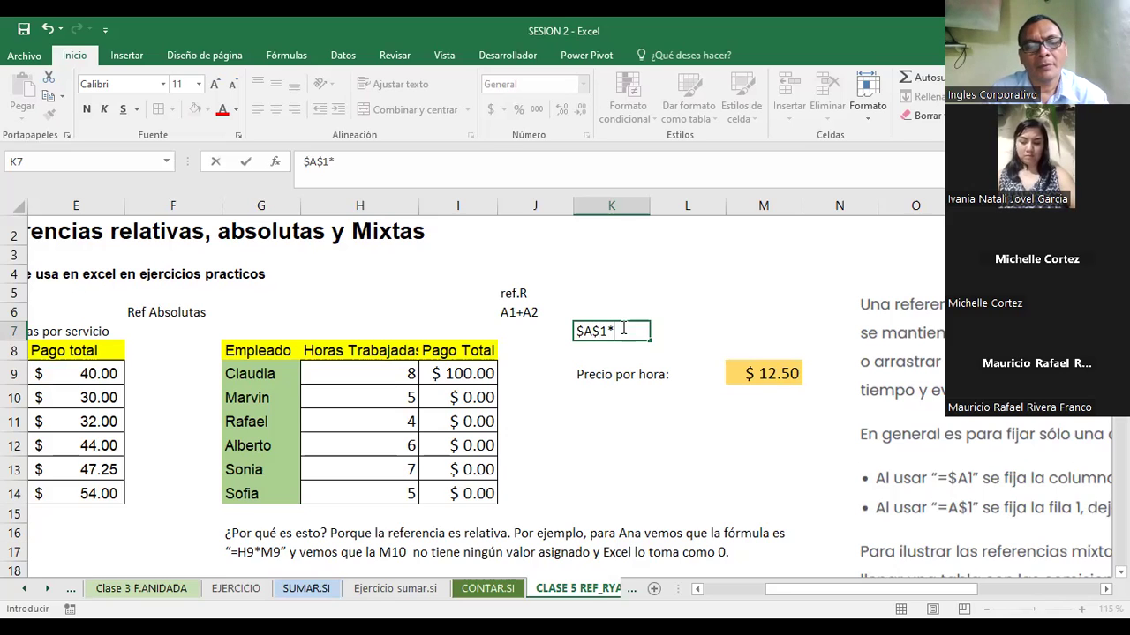
{"action": "type", "text": "$B"}
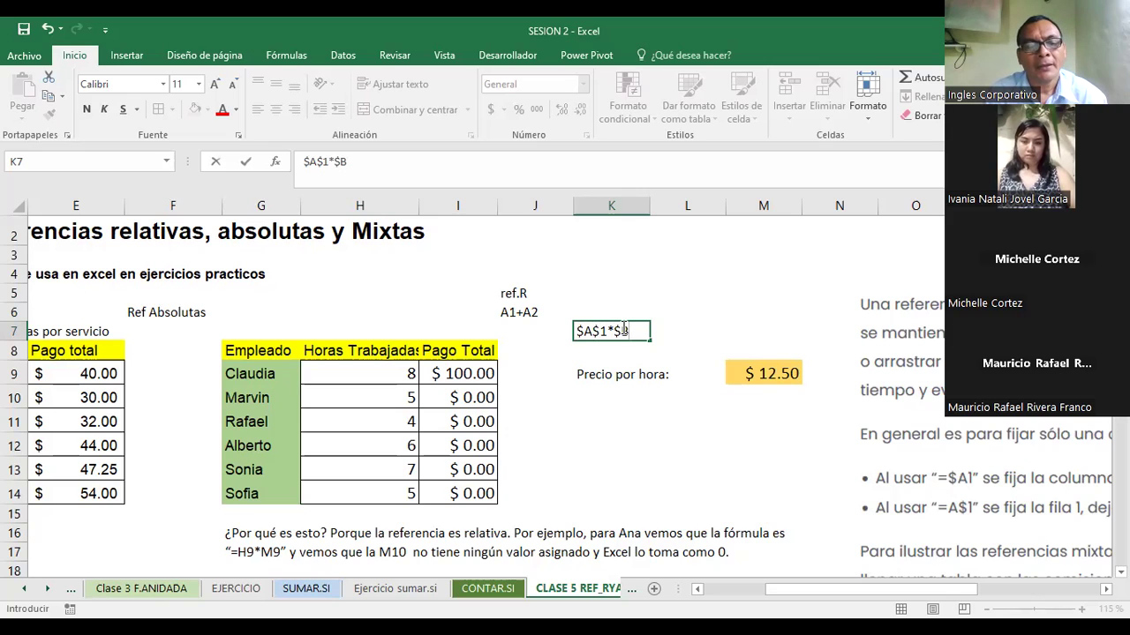
{"action": "type", "text": "$"}
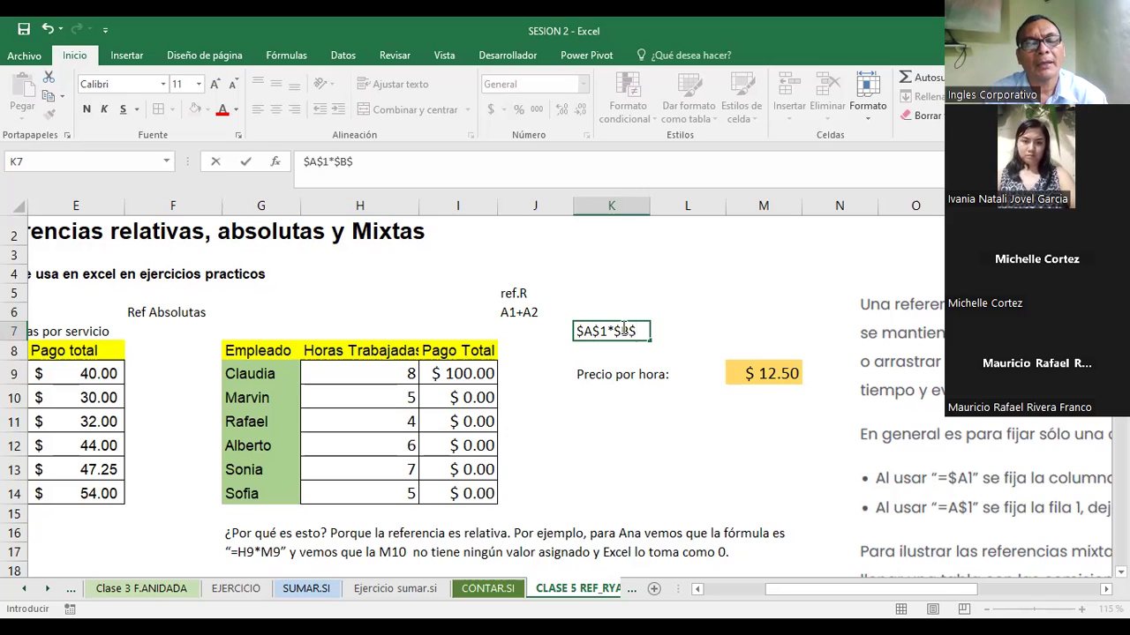
{"action": "type", "text": "1"}
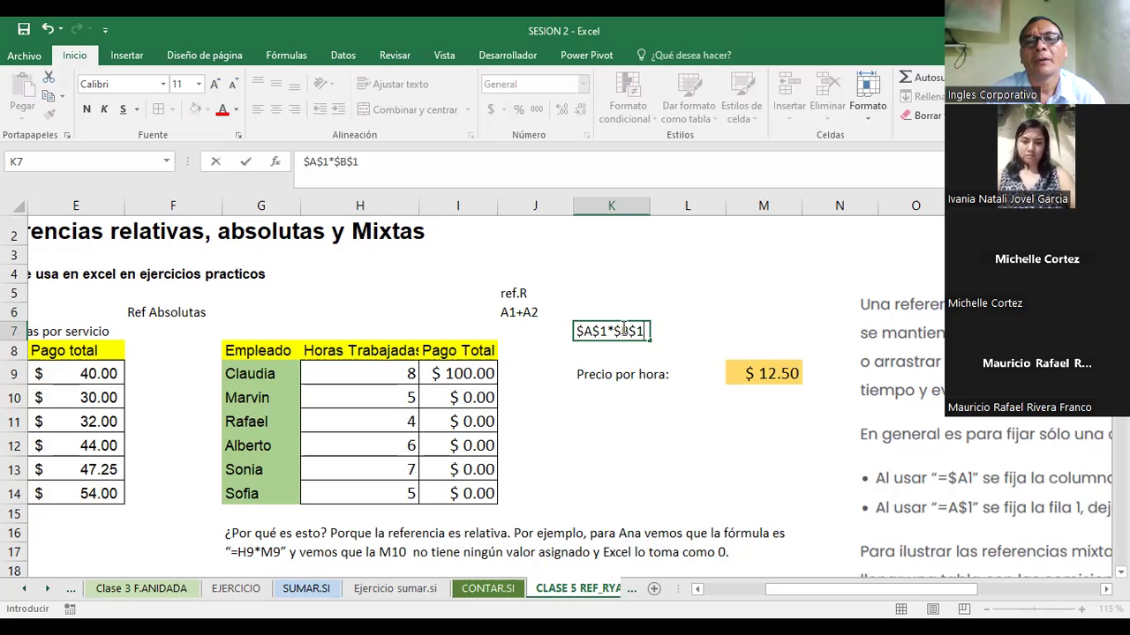
{"action": "key", "text": "Return"}
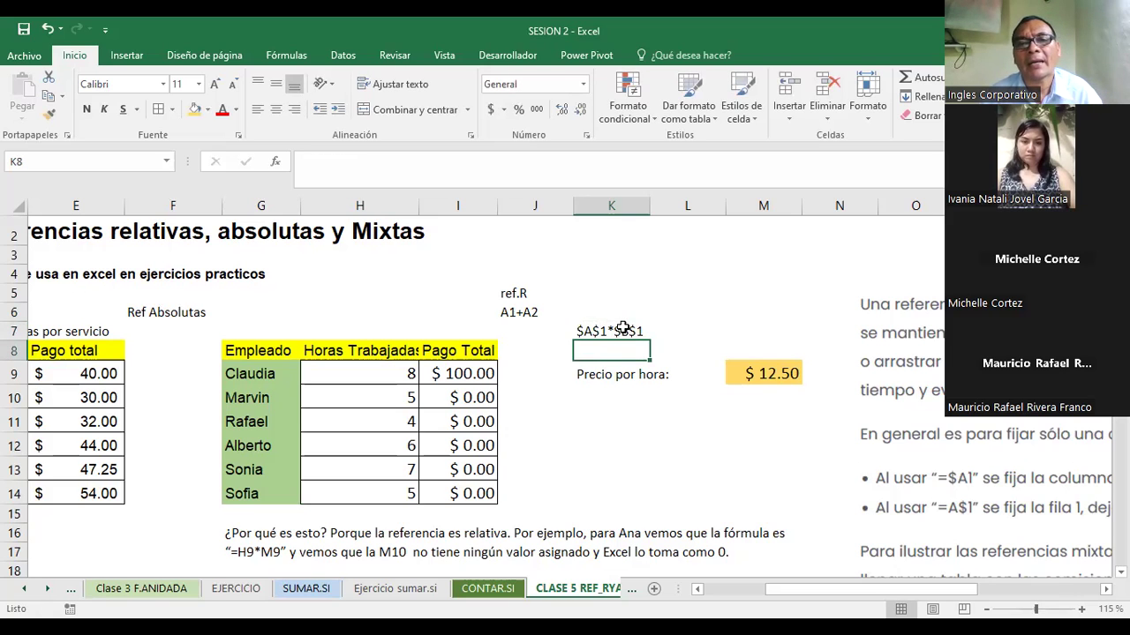
- Move $A$1*$B$1 from K7 to K6 and delete the ref.R label in J5
{"action": "left_click", "coordinate": [613, 333]}
{"action": "key", "text": "ctrl+c"}
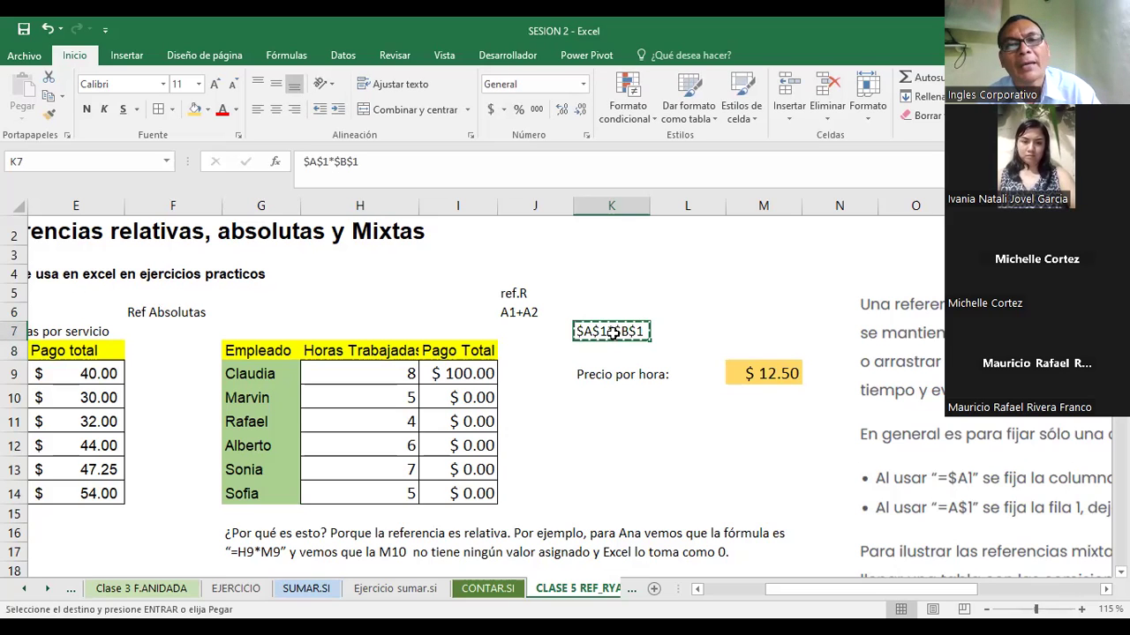
{"action": "left_click", "coordinate": [594, 308]}
{"action": "key", "text": "ctrl+v"}
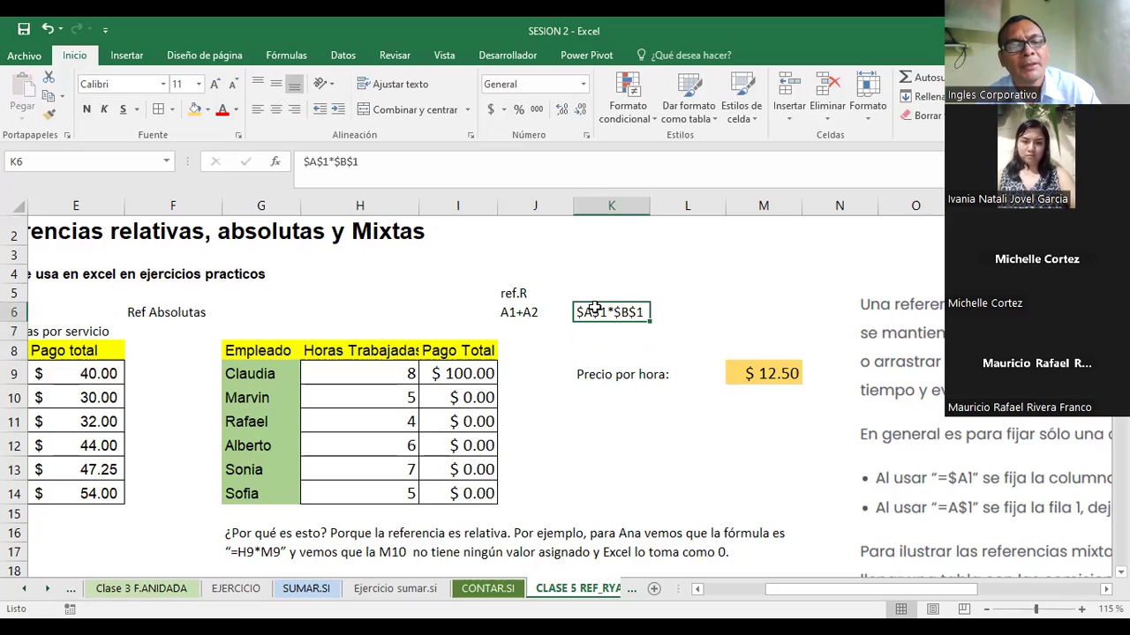
{"action": "left_click", "coordinate": [556, 335]}
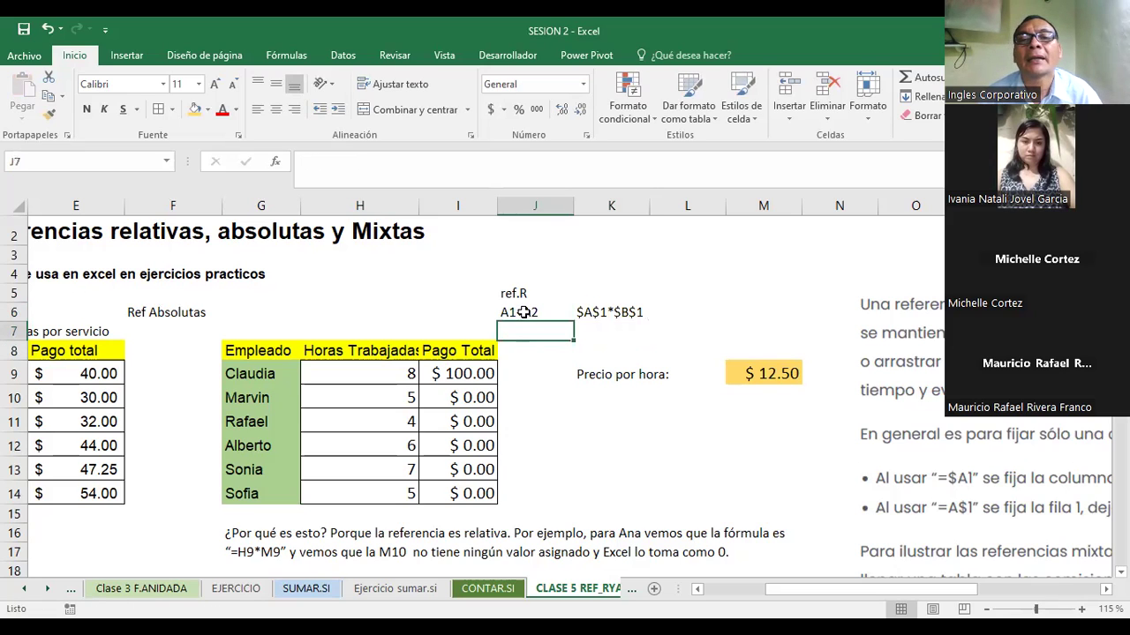
{"action": "key", "text": "Up"}
{"action": "left_click", "coordinate": [526, 293]}
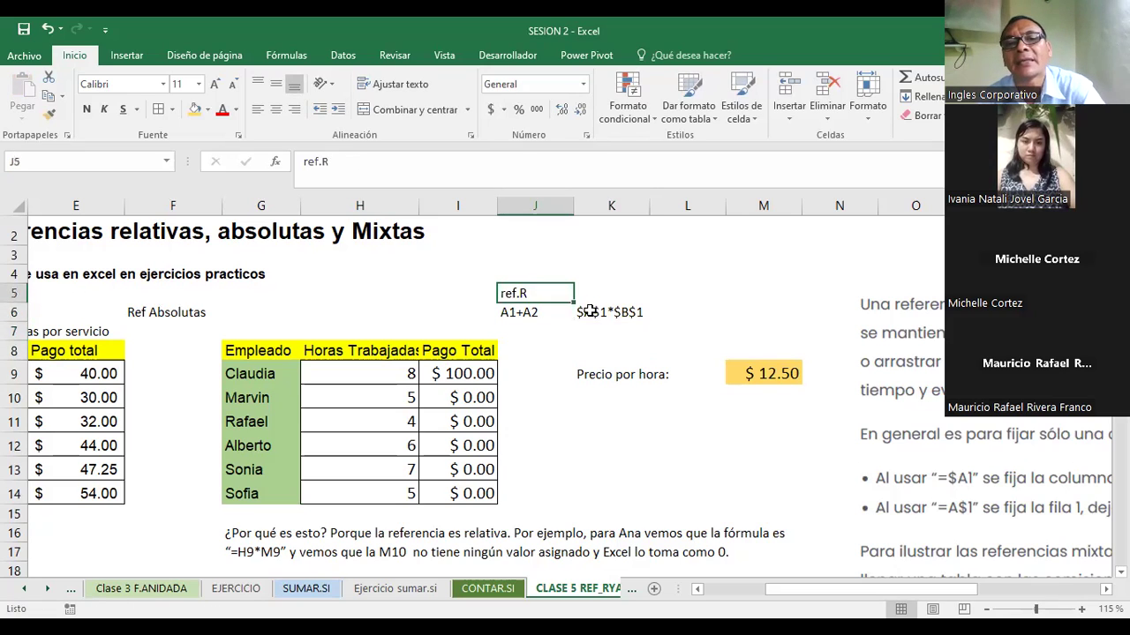
{"action": "key", "text": "Delete"}
{"action": "left_click", "coordinate": [593, 313]}
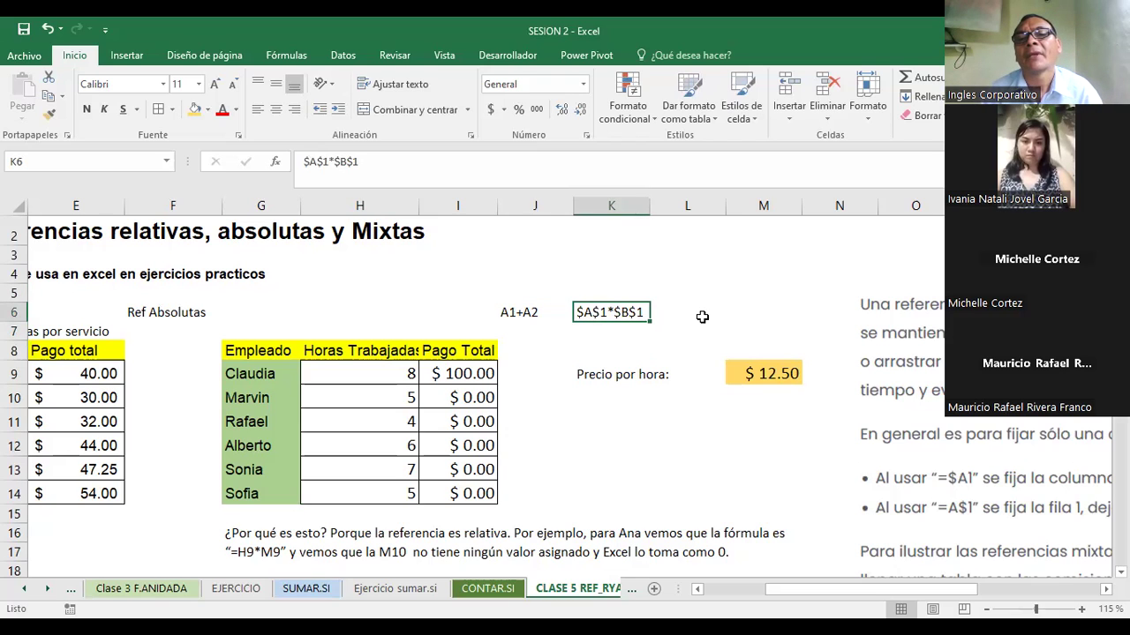
- Check the M9 price and the I9 formula, then clear the zero totals in I10:I14
{"action": "left_click", "coordinate": [700, 316]}
{"action": "left_click", "coordinate": [750, 374]}
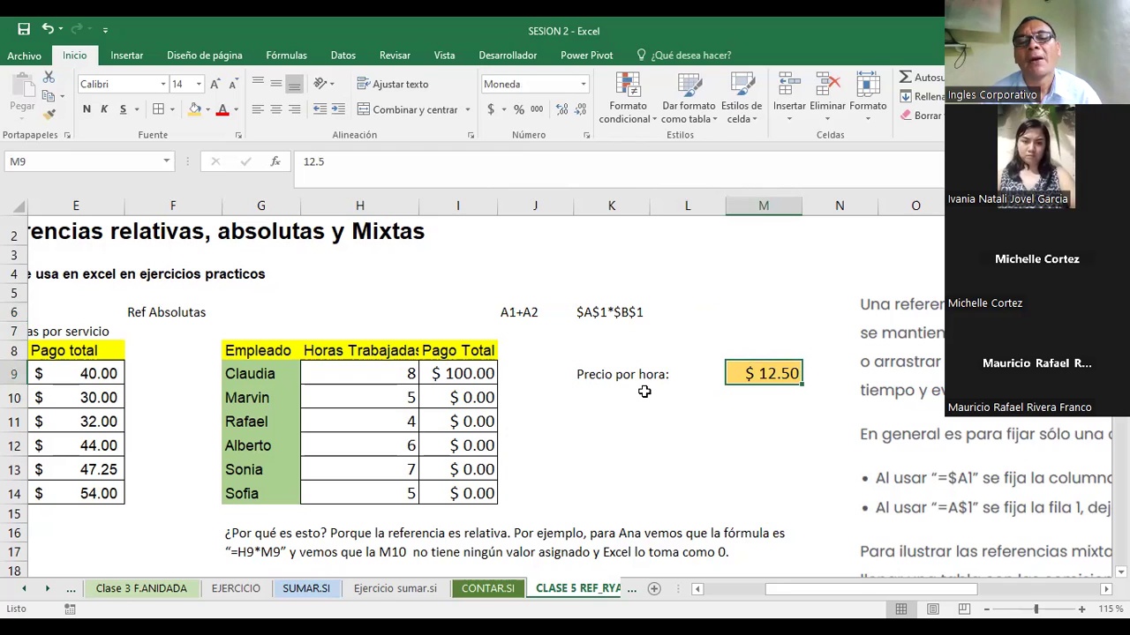
{"action": "left_click", "coordinate": [470, 380]}
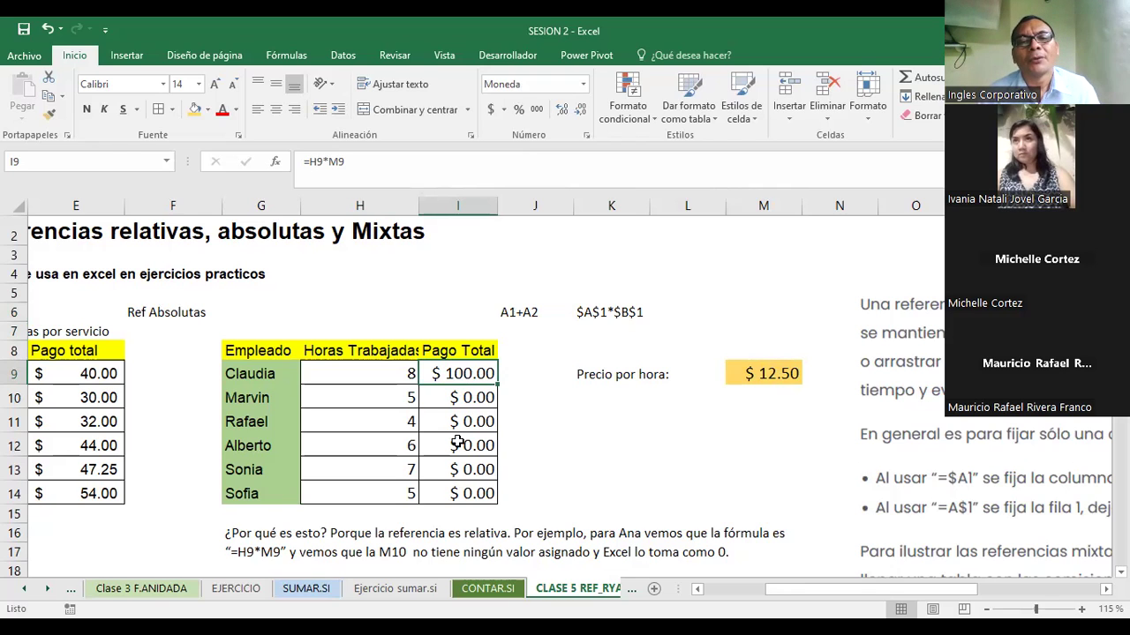
{"action": "left_click_drag", "start_coordinate": [459, 397], "coordinate": [459, 493]}
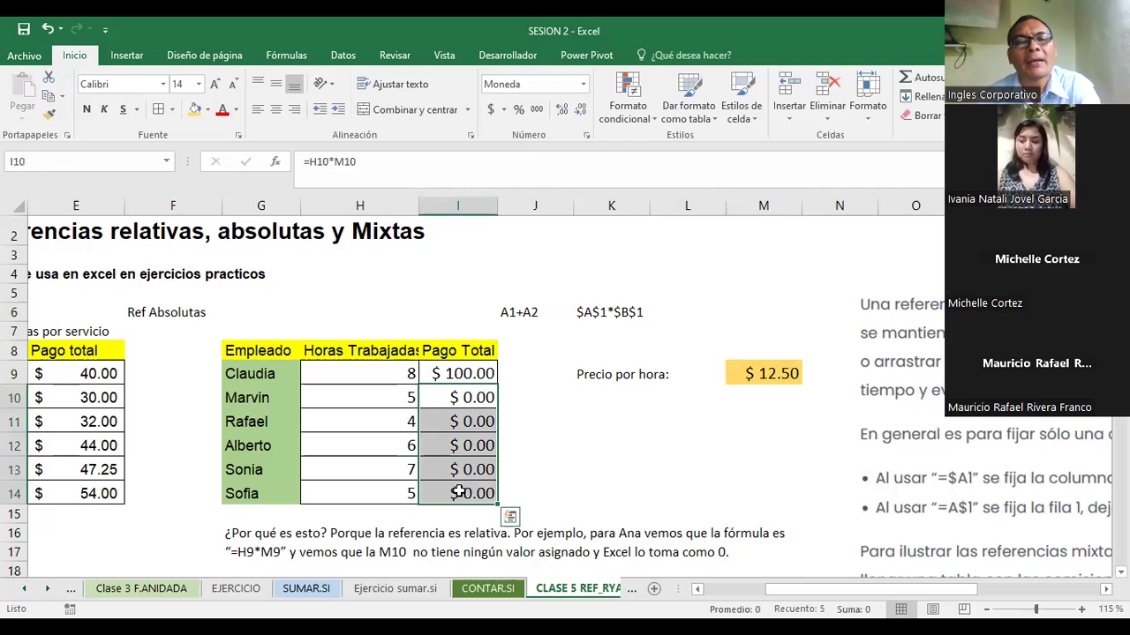
{"action": "key", "text": "Delete"}
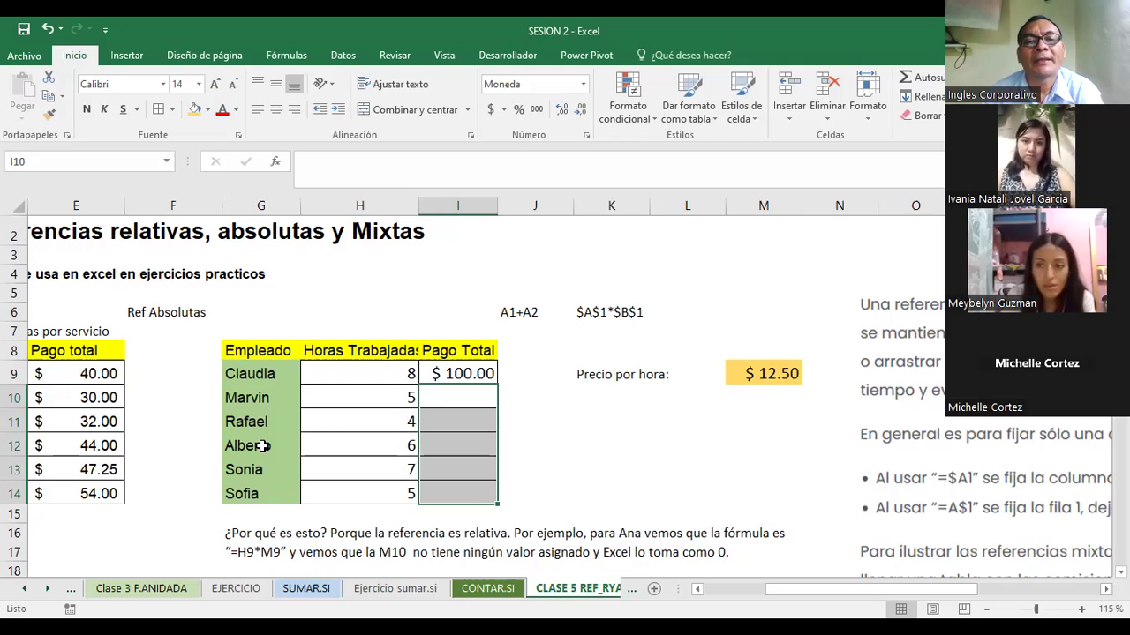
- In the formula bar, remove the M9 reference from the I9 formula and point it at M9 again
{"action": "left_click", "coordinate": [450, 375]}
{"action": "left_click", "coordinate": [392, 163]}
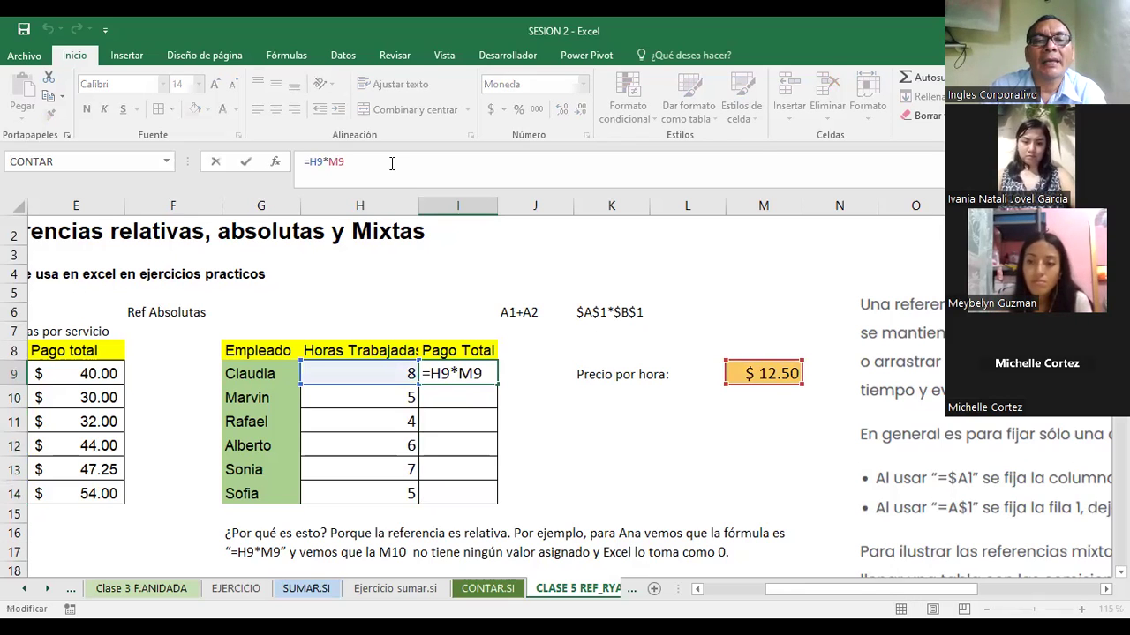
{"action": "key", "text": "BackSpace"}
{"action": "key", "text": "BackSpace"}
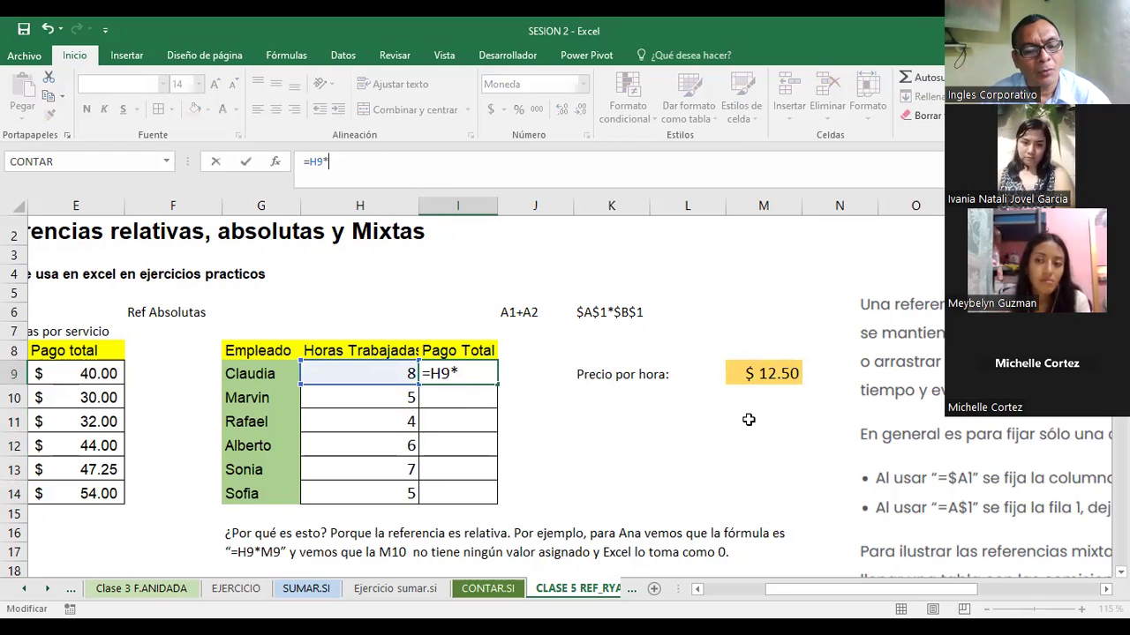
{"action": "left_click", "coordinate": [767, 373]}
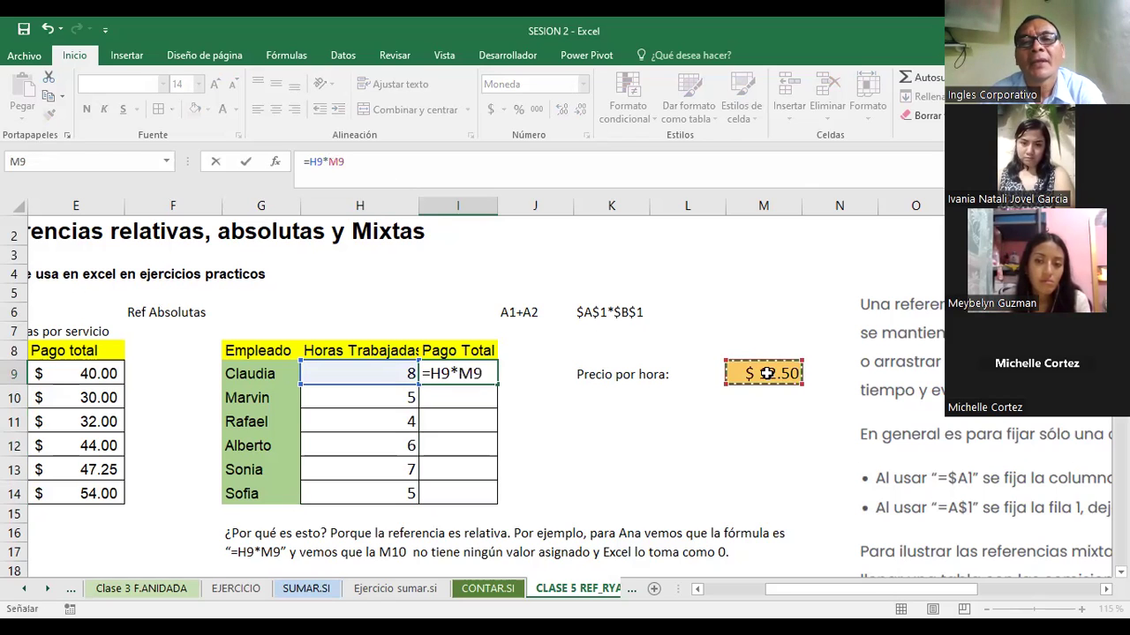
{"action": "left_click", "coordinate": [347, 163]}
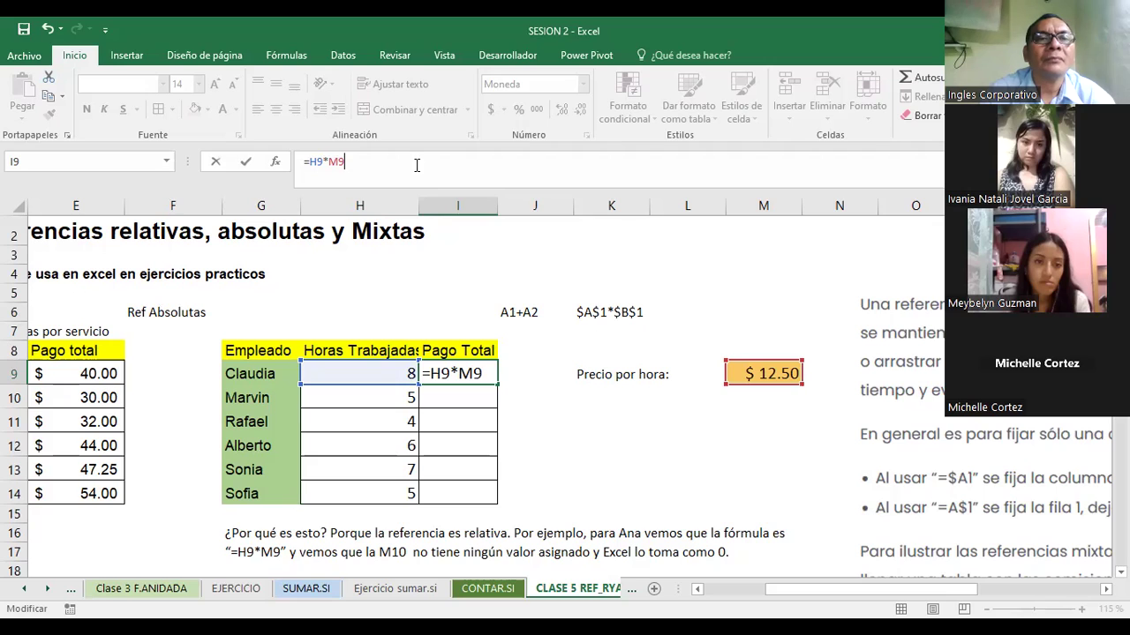
- Cycle the M9 reference with F4 back to $M$9 and commit =H9*$M$9
{"action": "key", "text": "F4"}
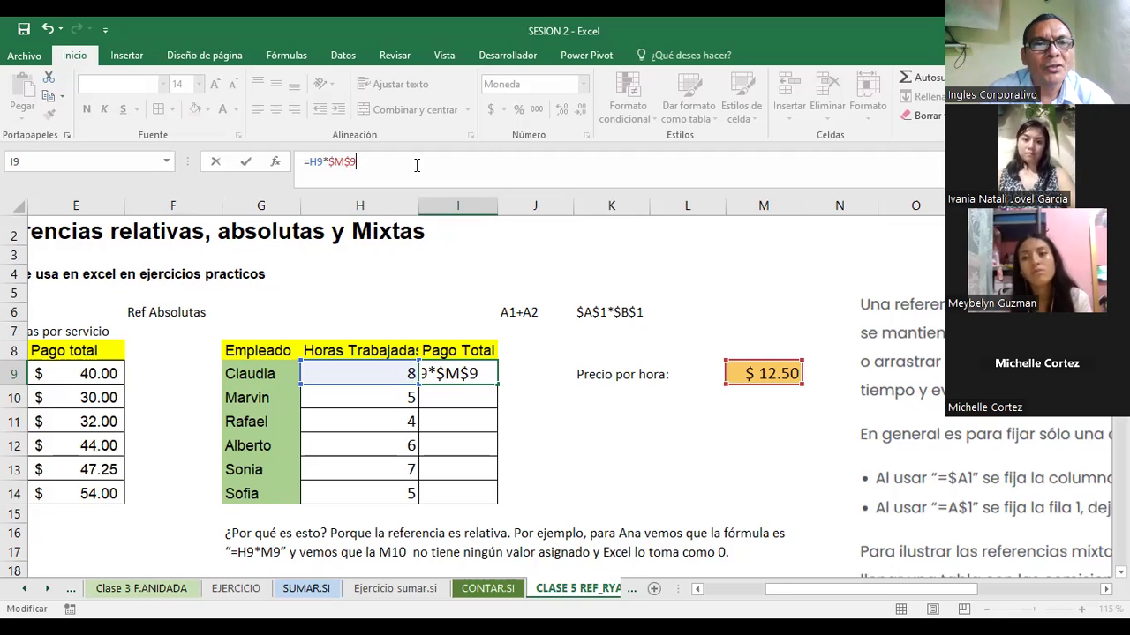
{"action": "key", "text": "F4"}
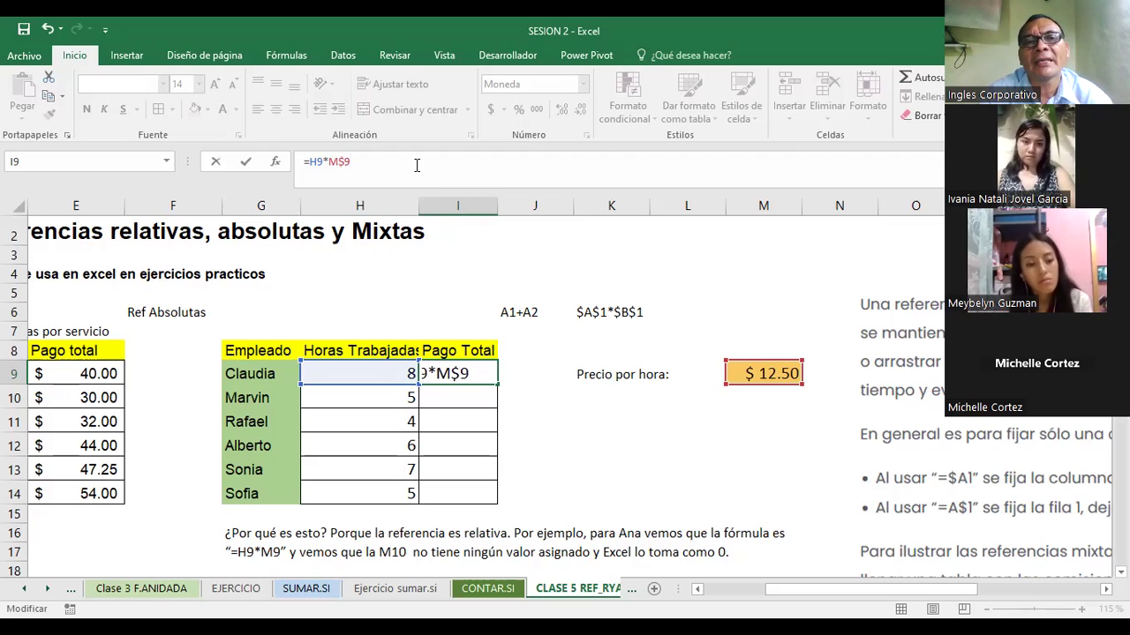
{"action": "key", "text": "F4"}
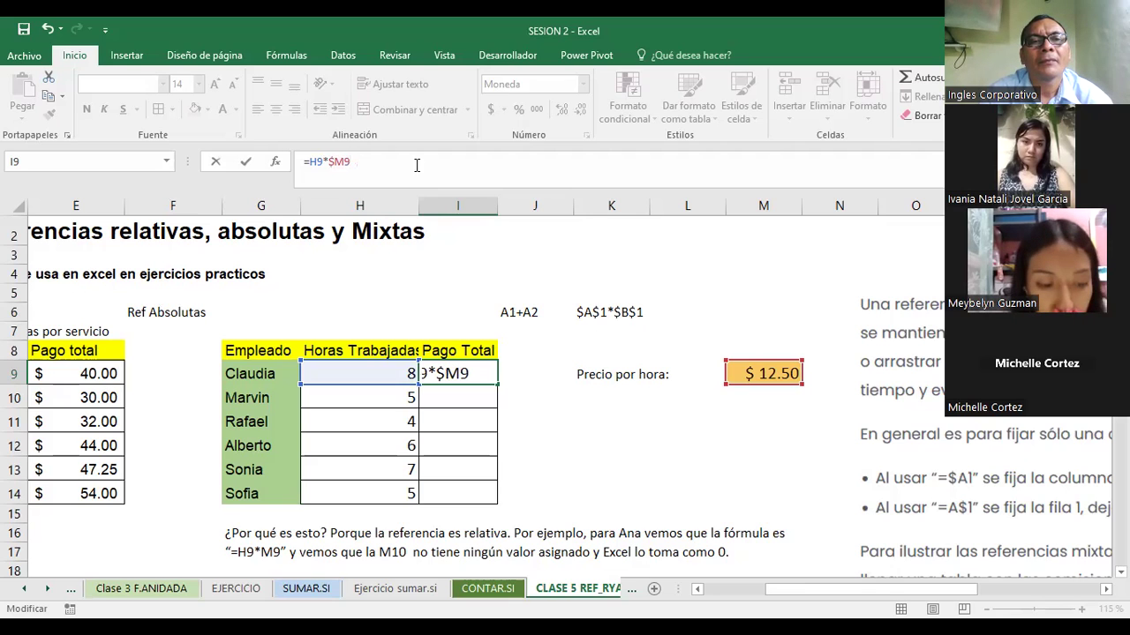
{"action": "key", "text": "F4"}
{"action": "key", "text": "F4"}
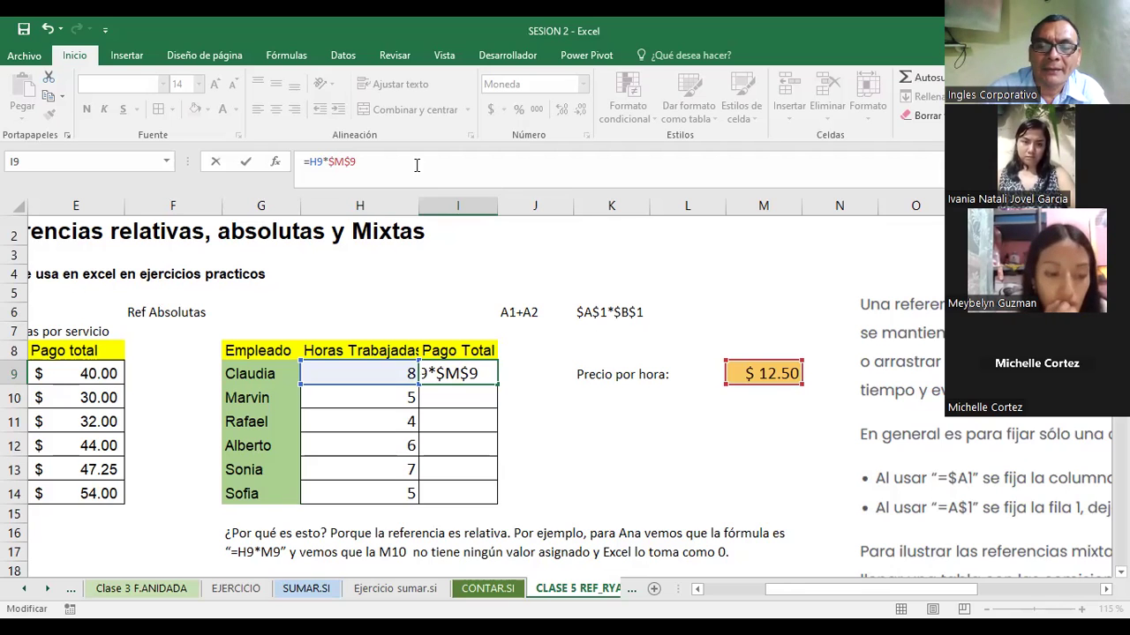
{"action": "key", "text": "Escape"}
{"action": "key", "text": "Return"}
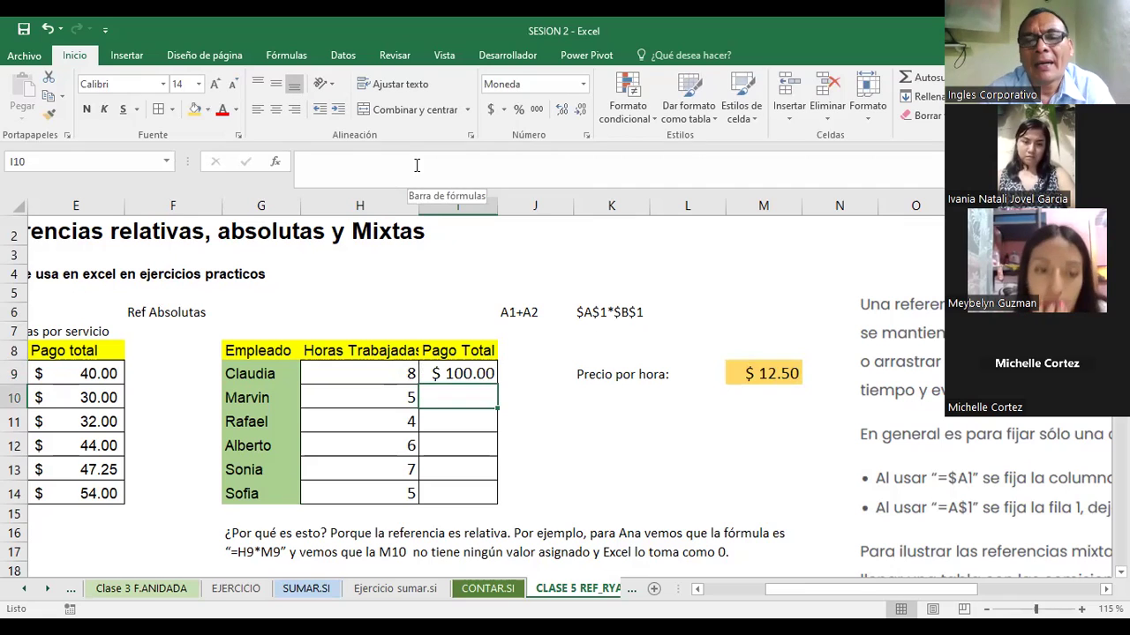
- Select H9 and ink a blue line from the Pago Total heading to the $12.50 rate in M9
{"action": "left_click", "coordinate": [392, 369]}
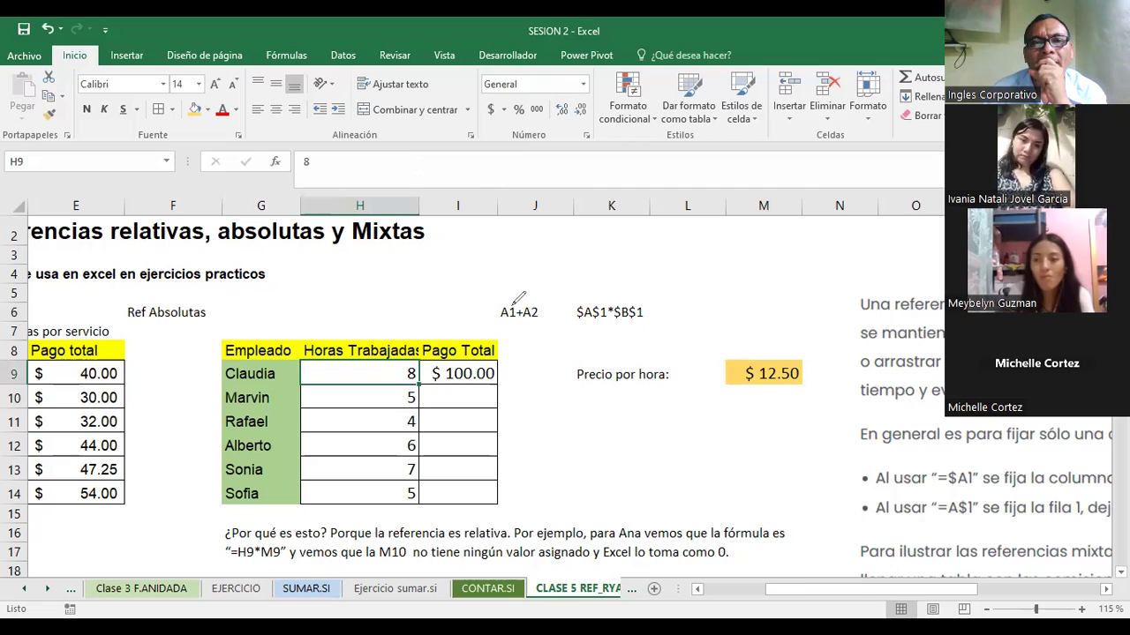
{"action": "mouse_move", "coordinate": [476, 353]}
{"action": "left_mouse_down"}
{"action": "mouse_move", "coordinate": [592, 258]}
{"action": "mouse_move", "coordinate": [724, 270]}
{"action": "mouse_move", "coordinate": [756, 359]}
{"action": "left_mouse_up"}
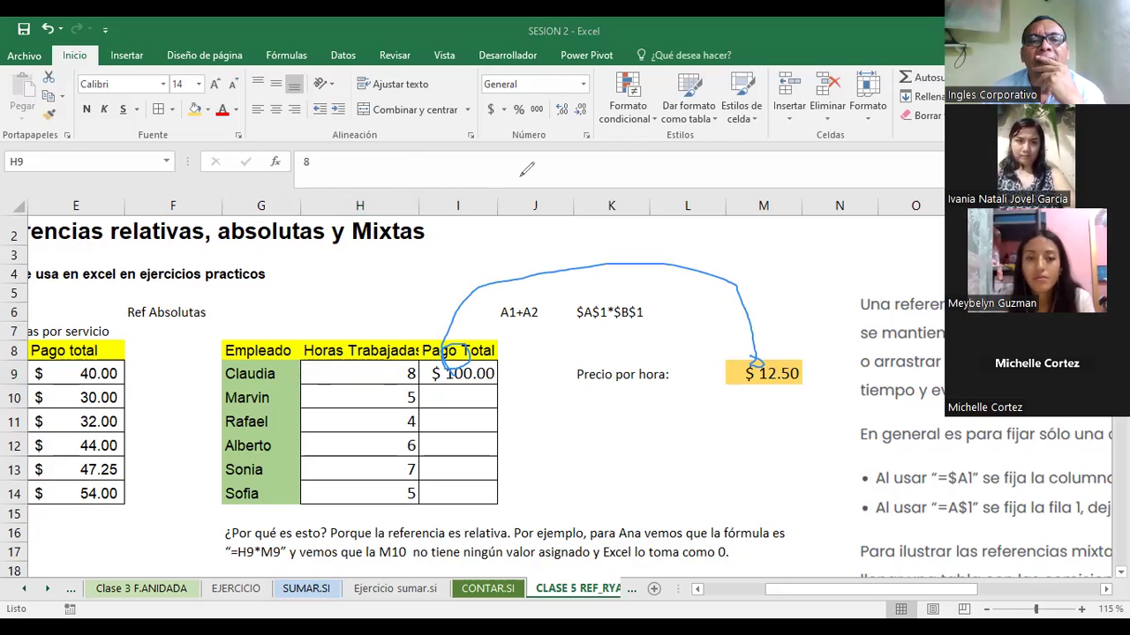
- Fill I9's =H9*$M$9 formula down to I14 and confirm I10 reads =H10*$M$9
{"action": "left_click", "coordinate": [456, 378]}
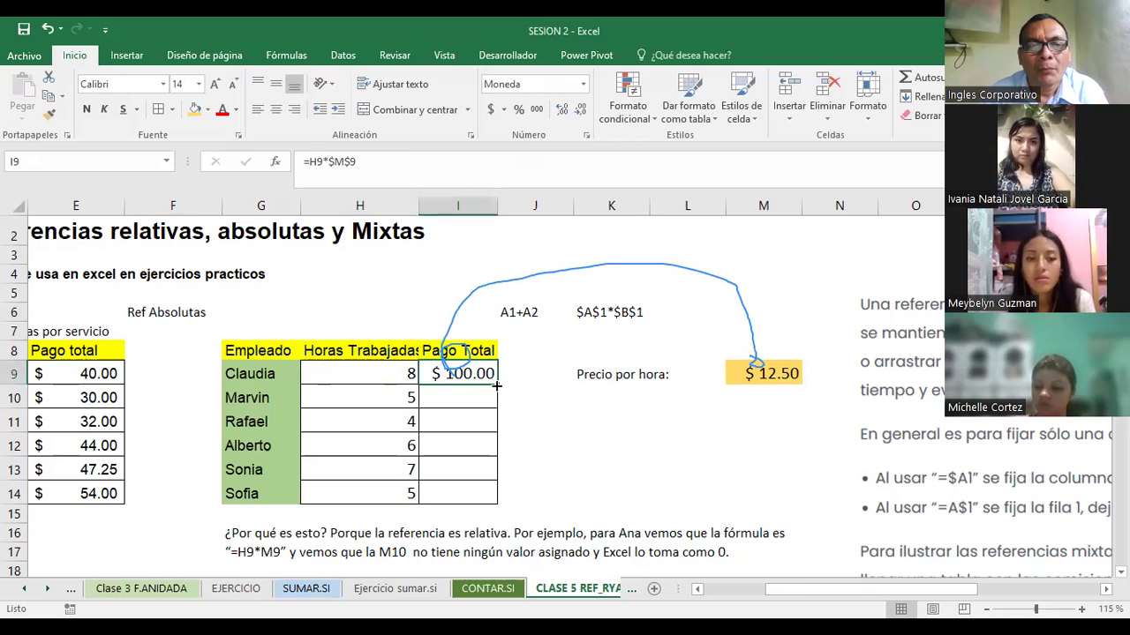
{"action": "left_click_drag", "start_coordinate": [497, 386], "coordinate": [480, 499]}
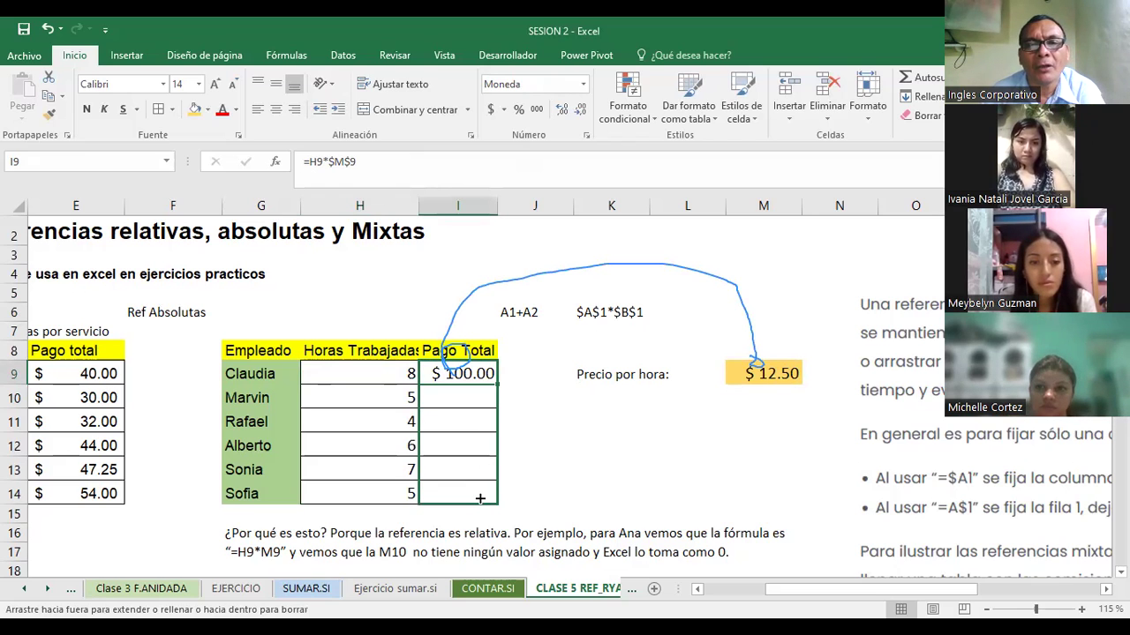
{"action": "left_click_drag", "start_coordinate": [481, 499], "coordinate": [478, 497]}
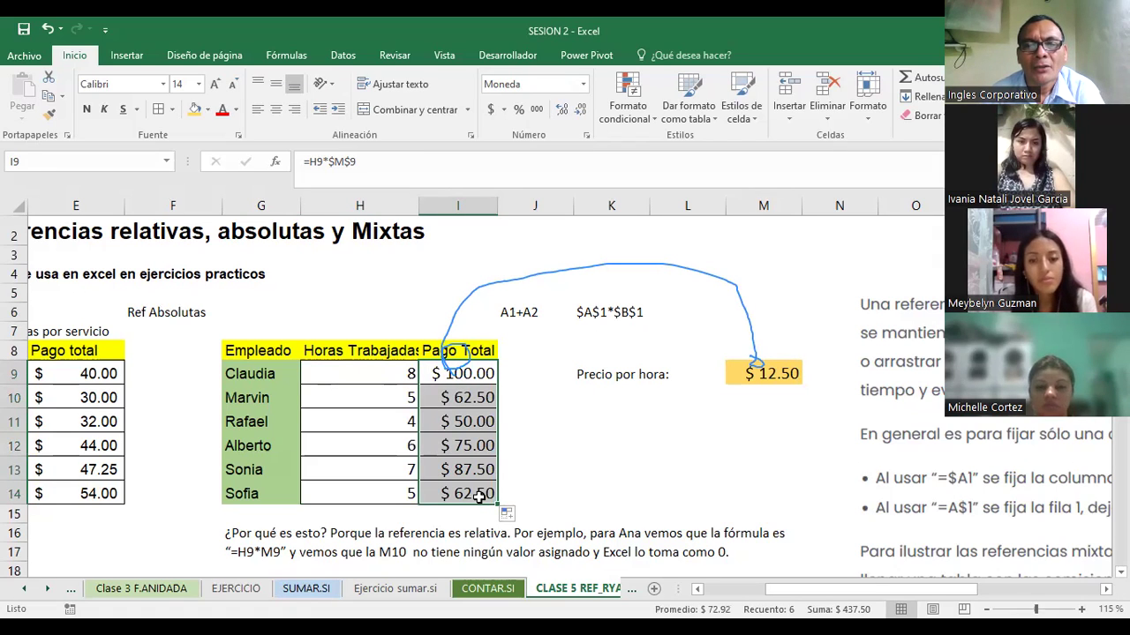
{"action": "left_click", "coordinate": [467, 398]}
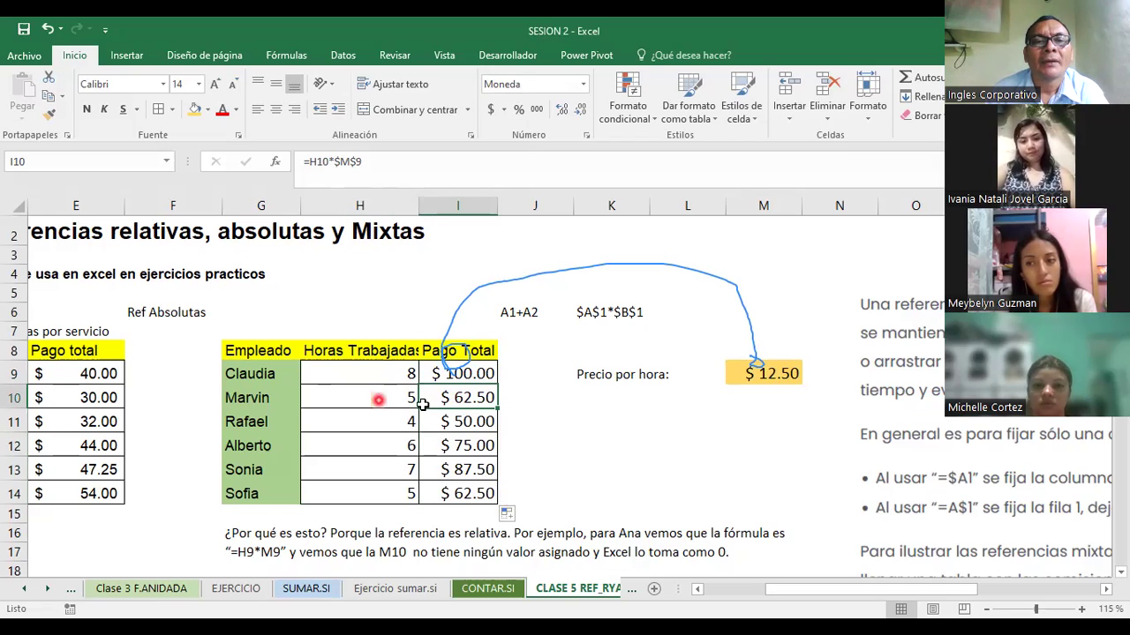
{"action": "mouse_move", "coordinate": [398, 398]}
{"action": "left_mouse_down"}
{"action": "mouse_move", "coordinate": [429, 374]}
{"action": "mouse_move", "coordinate": [388, 398]}
{"action": "left_mouse_up"}
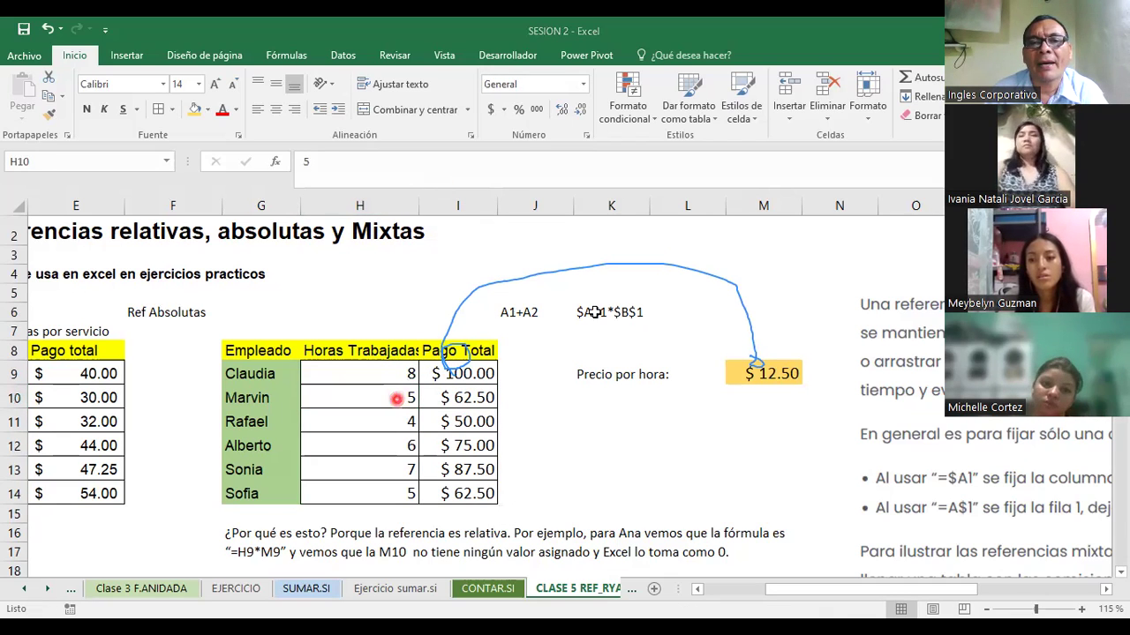
{"action": "left_click_drag", "start_coordinate": [761, 375], "coordinate": [408, 400]}
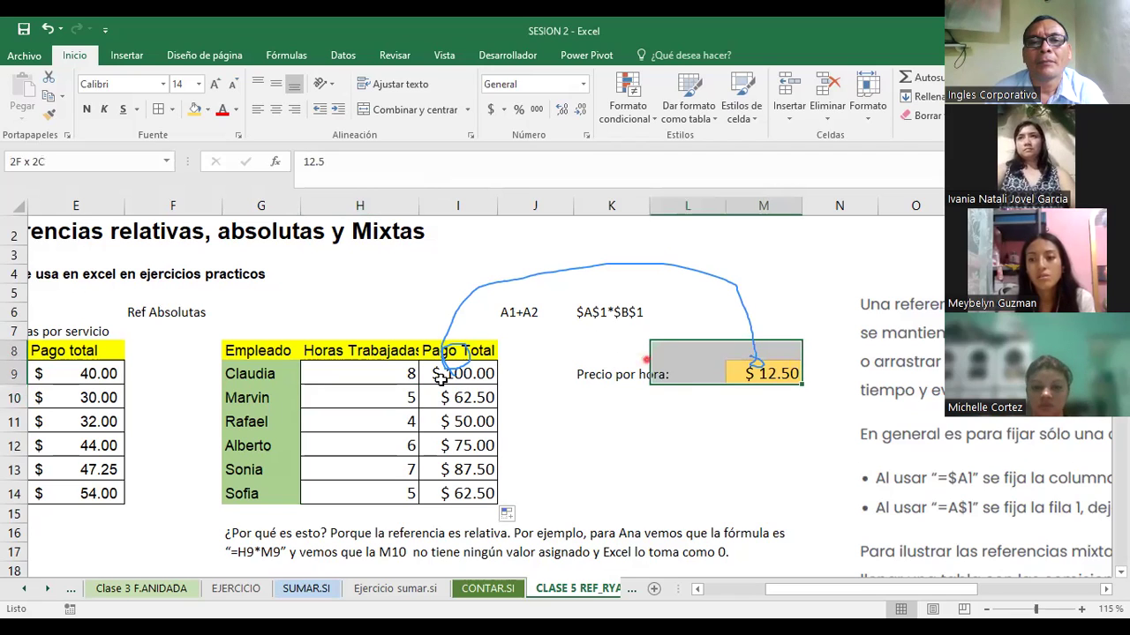
{"action": "left_click", "coordinate": [623, 441]}
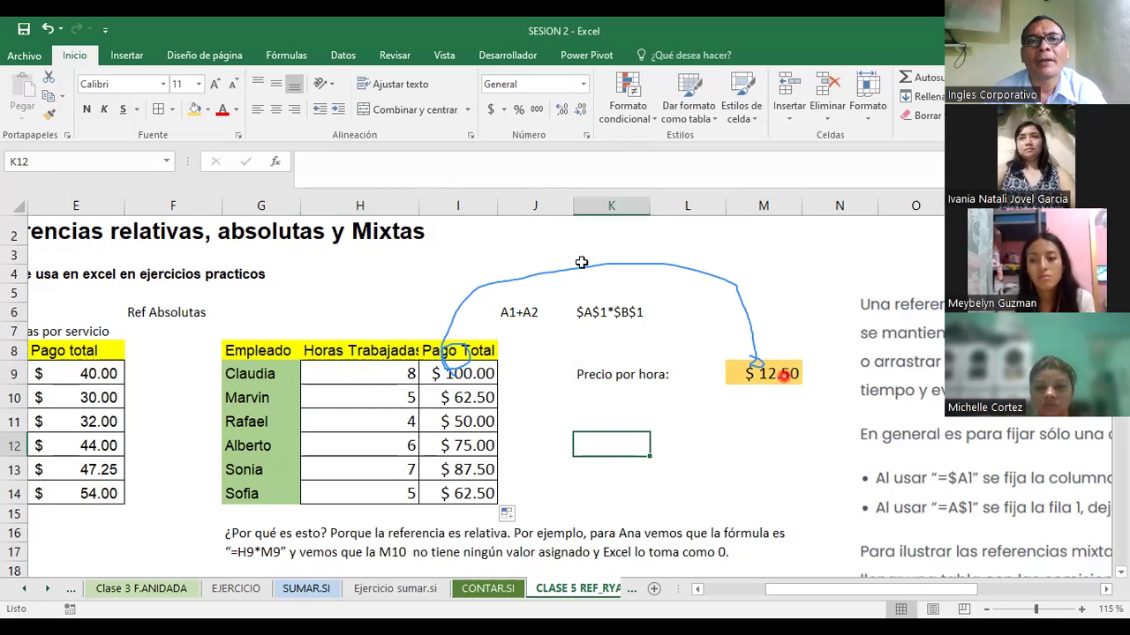
{"action": "left_click", "coordinate": [474, 374]}
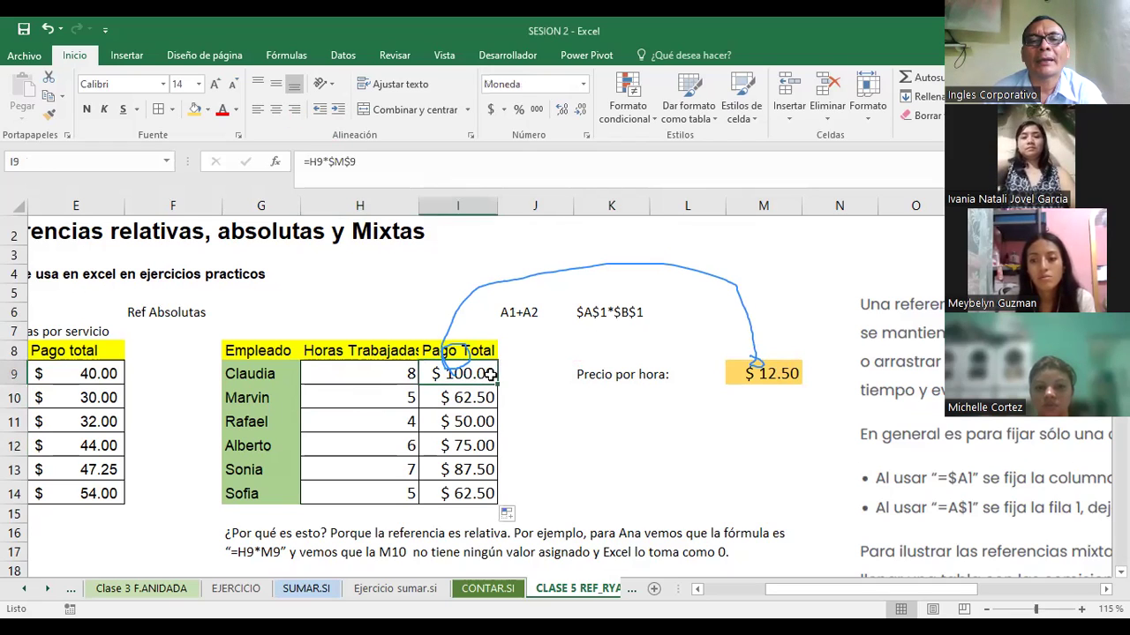
- Copy the I9 formula into J9, autofit column J, clear J9, then switch to PowerPoint
{"action": "left_click_drag", "start_coordinate": [542, 385], "coordinate": [541, 387]}
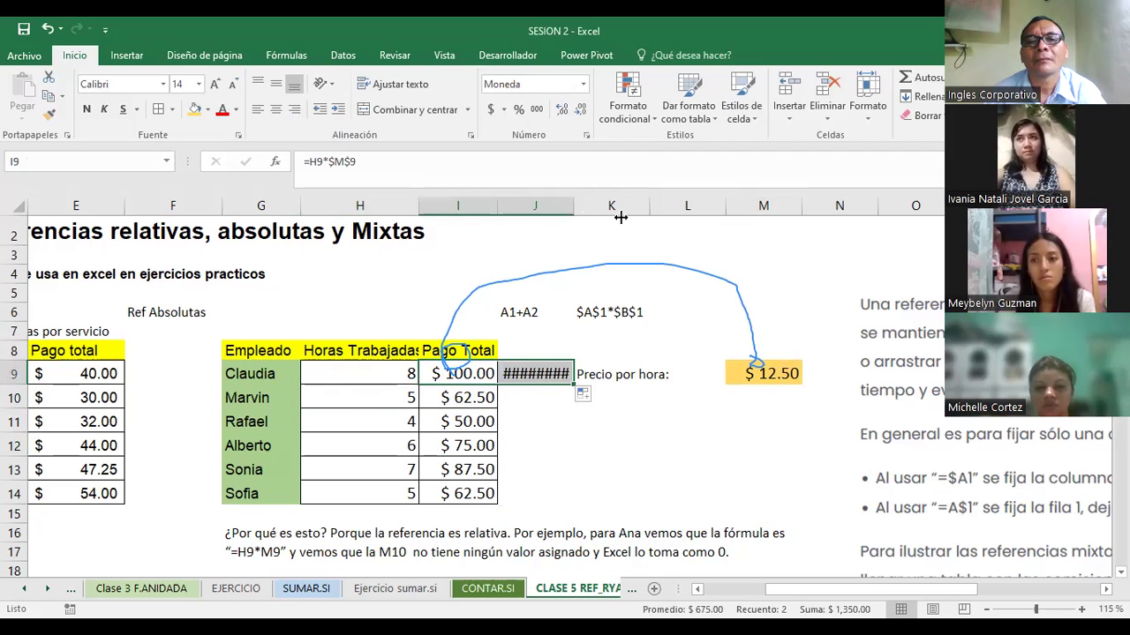
{"action": "double_click", "coordinate": [621, 217]}
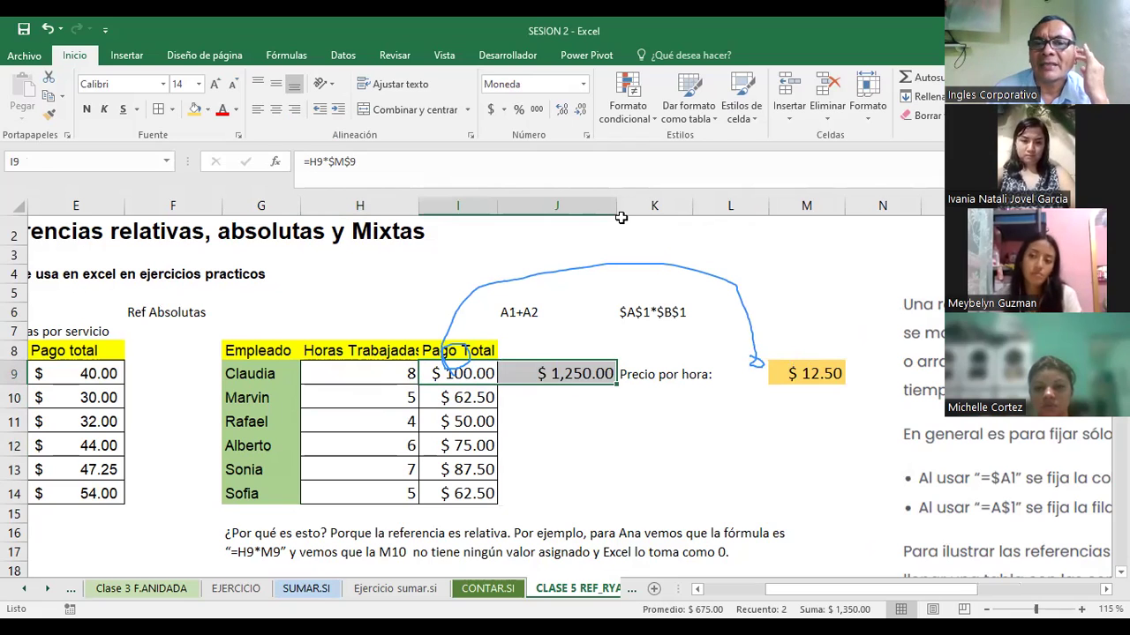
{"action": "left_click", "coordinate": [557, 378]}
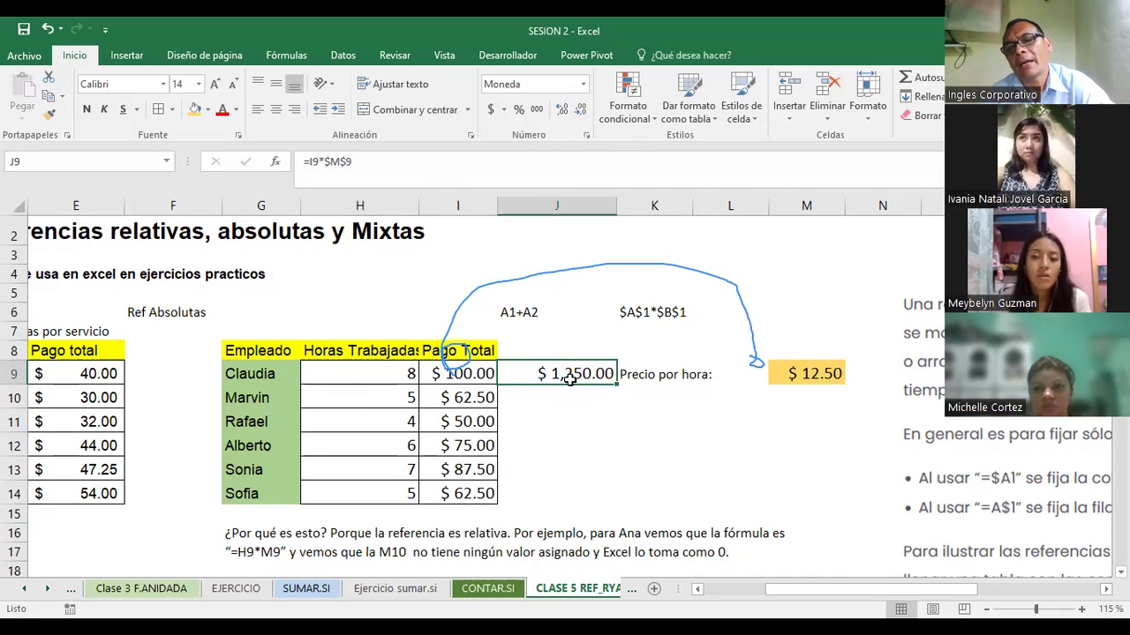
{"action": "key", "text": "Delete"}
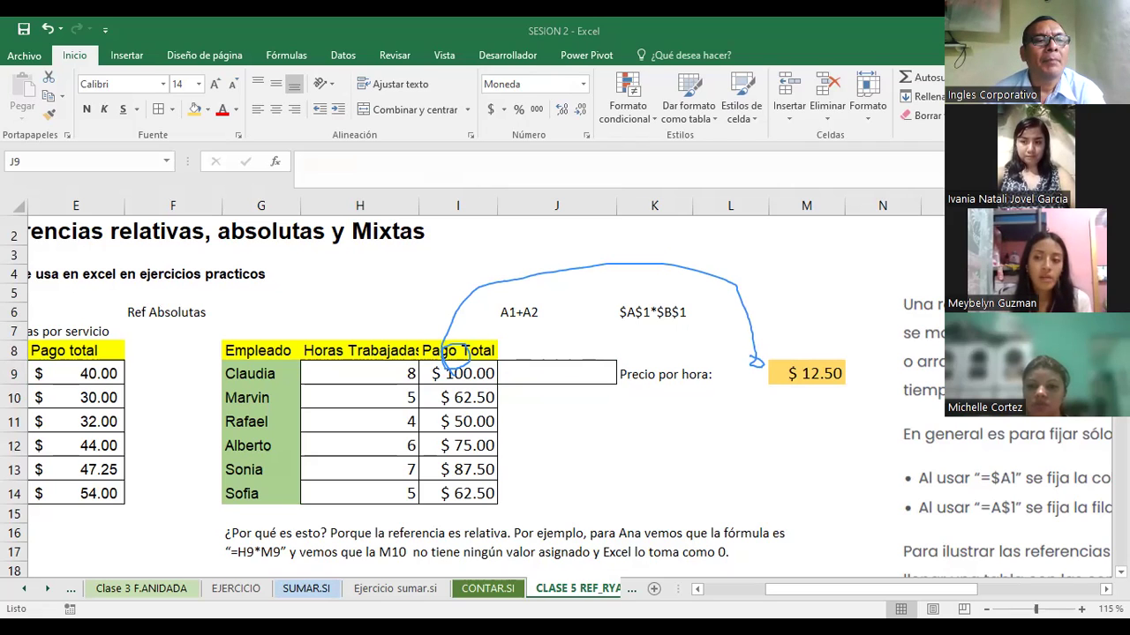
{"action": "key", "text": "alt+Tab"}
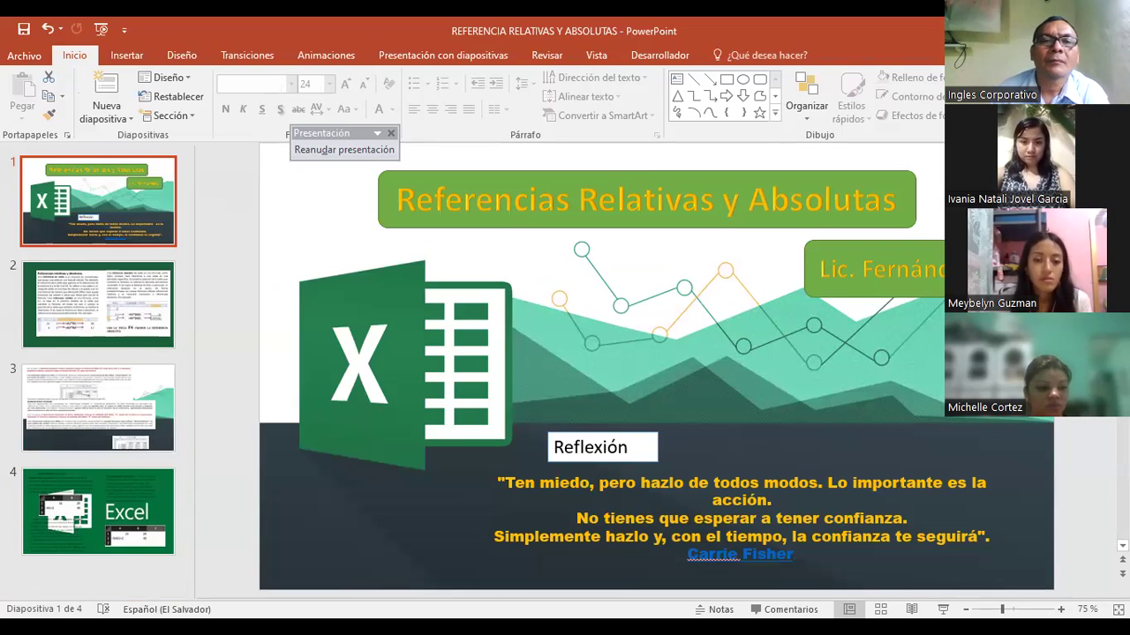
- Restart the slideshow with F5 and advance to slide 2 on relative and absolute references
{"action": "left_click", "coordinate": [345, 149]}
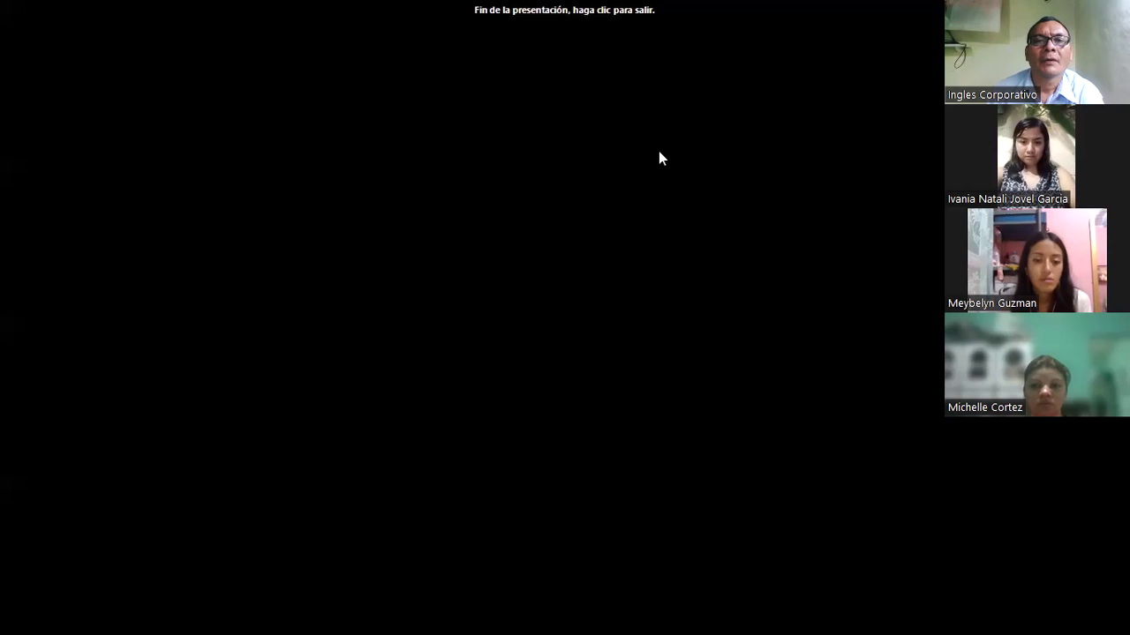
{"action": "left_click", "coordinate": [661, 198]}
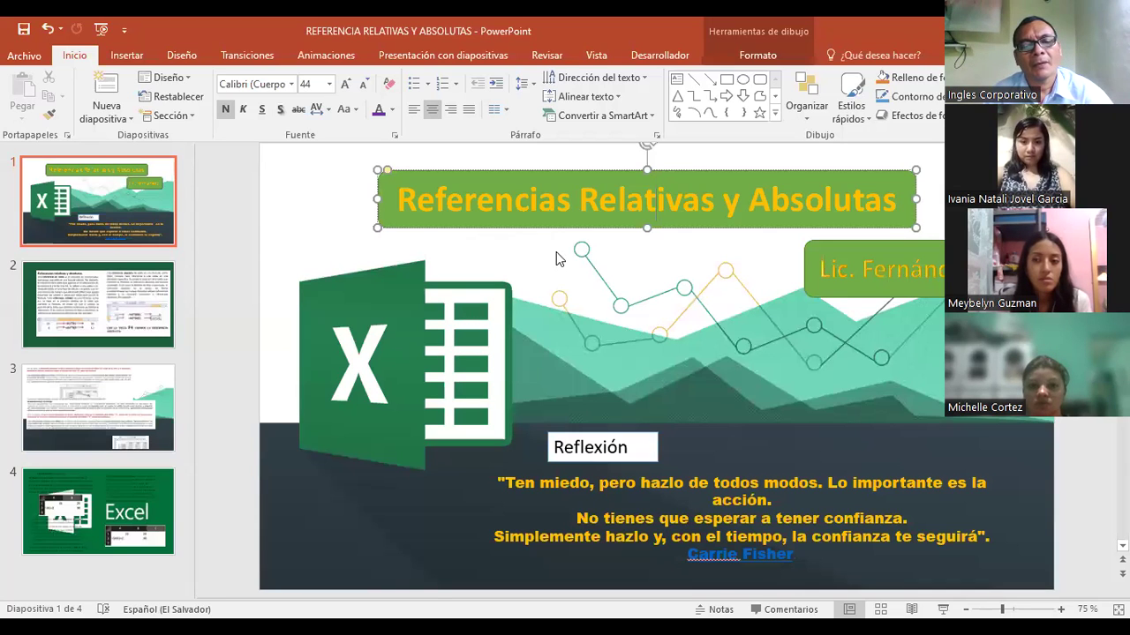
{"action": "key", "text": "F5"}
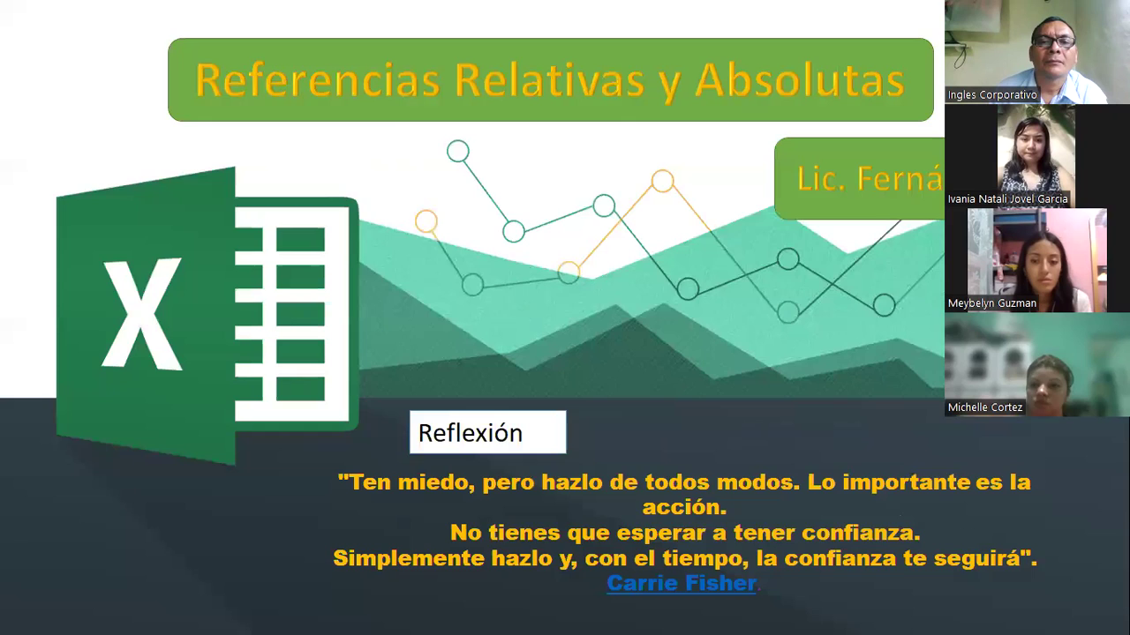
{"action": "key", "text": "Right"}
{"action": "key", "text": "Right"}
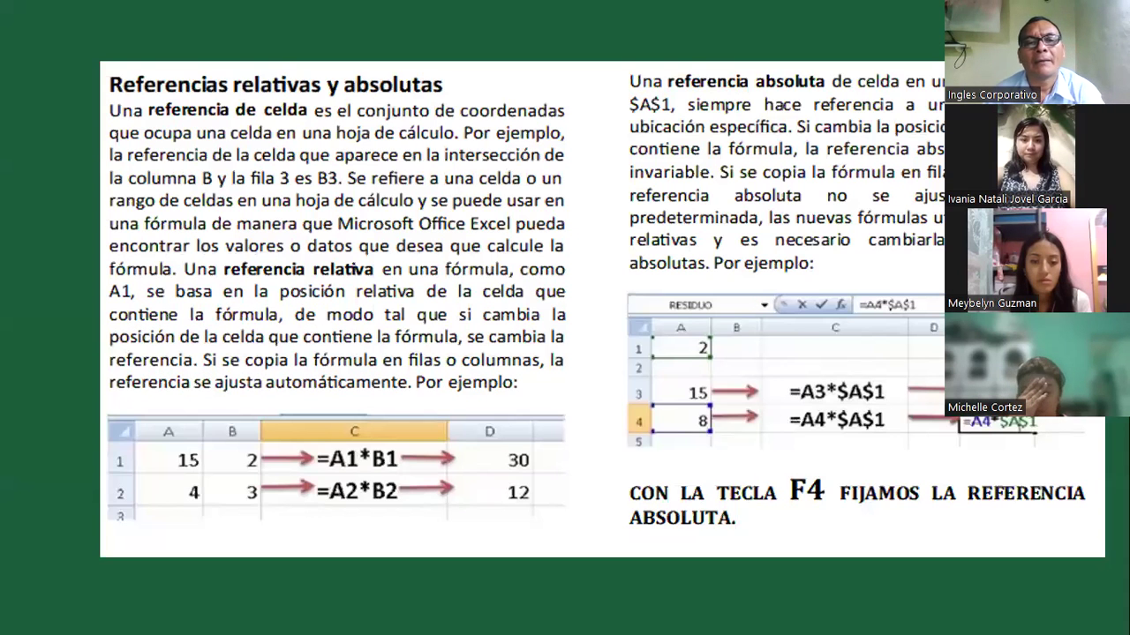
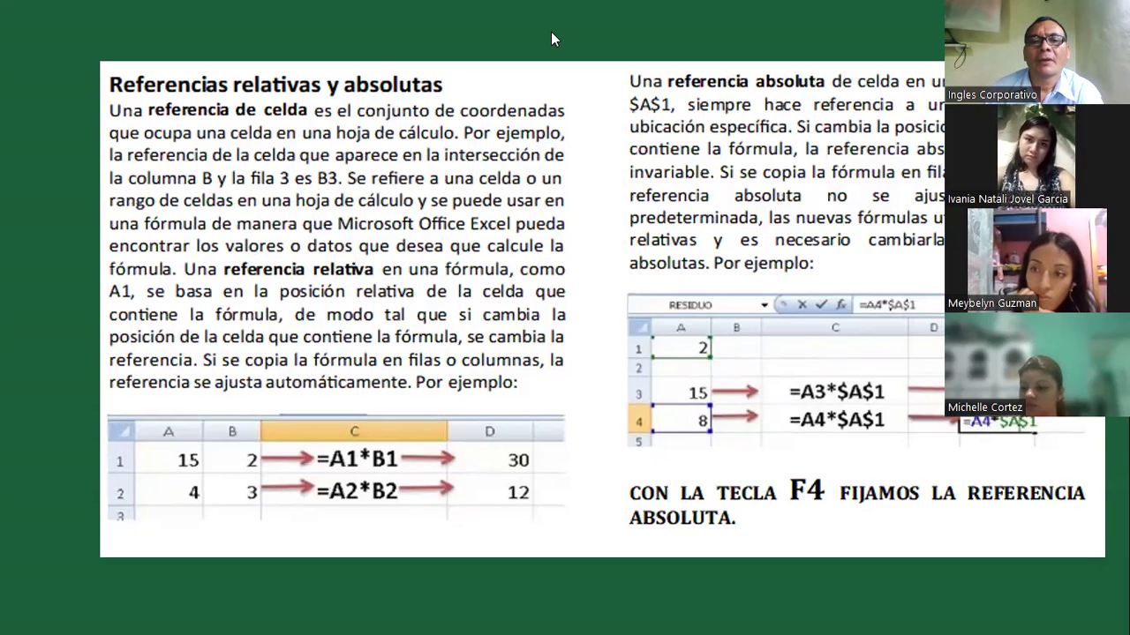
- Switch to the SESION 2 workbook and scroll to the mixed-reference explanation beside the $12.50 hourly price
{"action": "key", "text": "alt+Tab"}
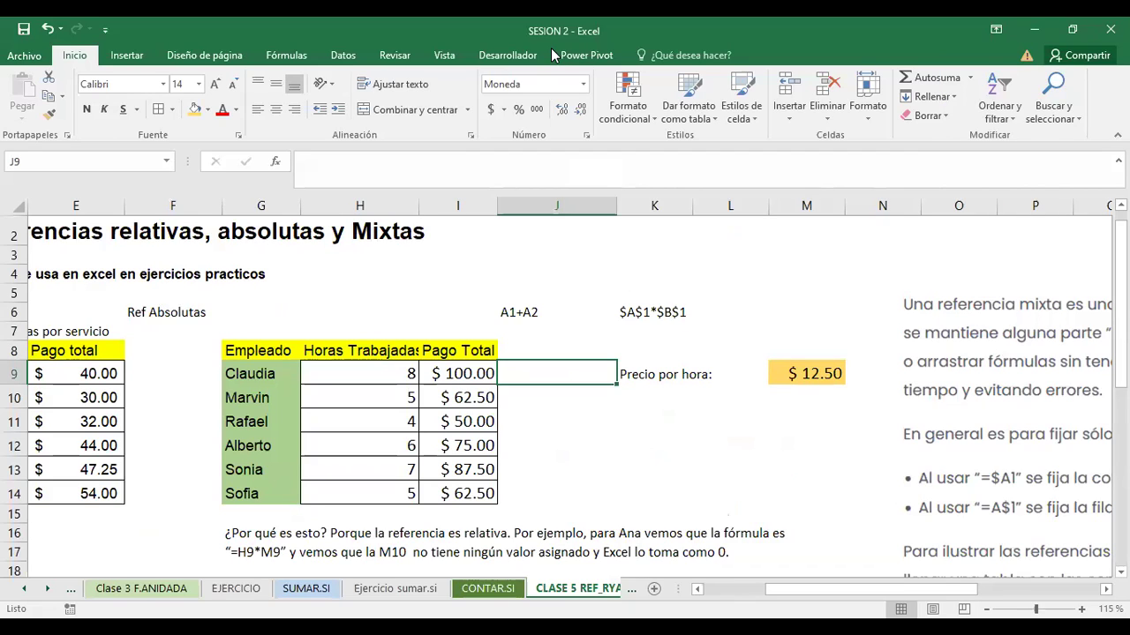
{"action": "mouse_move", "coordinate": [797, 591]}
{"action": "left_mouse_down"}
{"action": "mouse_move", "coordinate": [889, 591]}
{"action": "mouse_move", "coordinate": [857, 595]}
{"action": "left_mouse_up"}
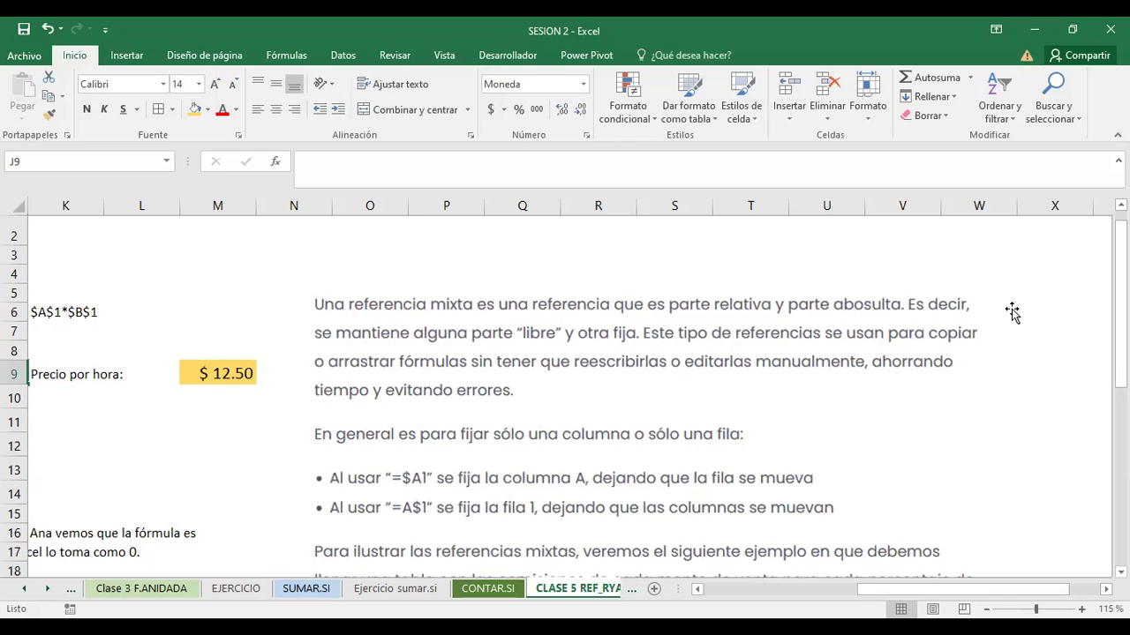
{"action": "left_click_drag", "start_coordinate": [1121, 300], "coordinate": [1121, 326]}
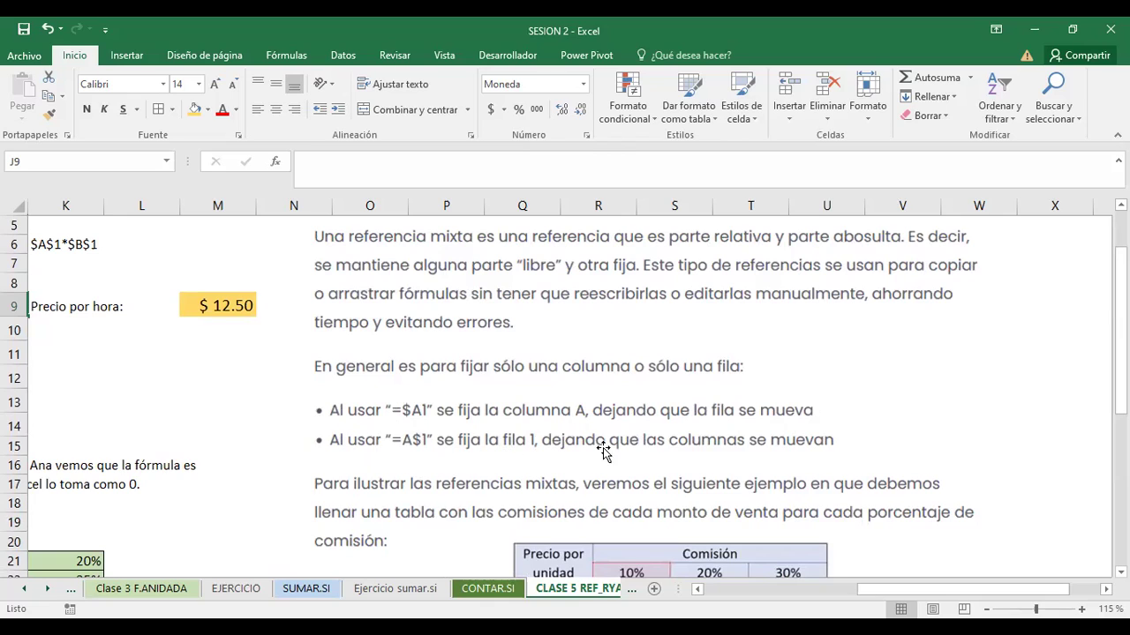
- Return to column A and scroll down to rows 15–33 showing the PF grades and Ejercicio 2
{"action": "left_click_drag", "start_coordinate": [1119, 292], "coordinate": [1119, 318]}
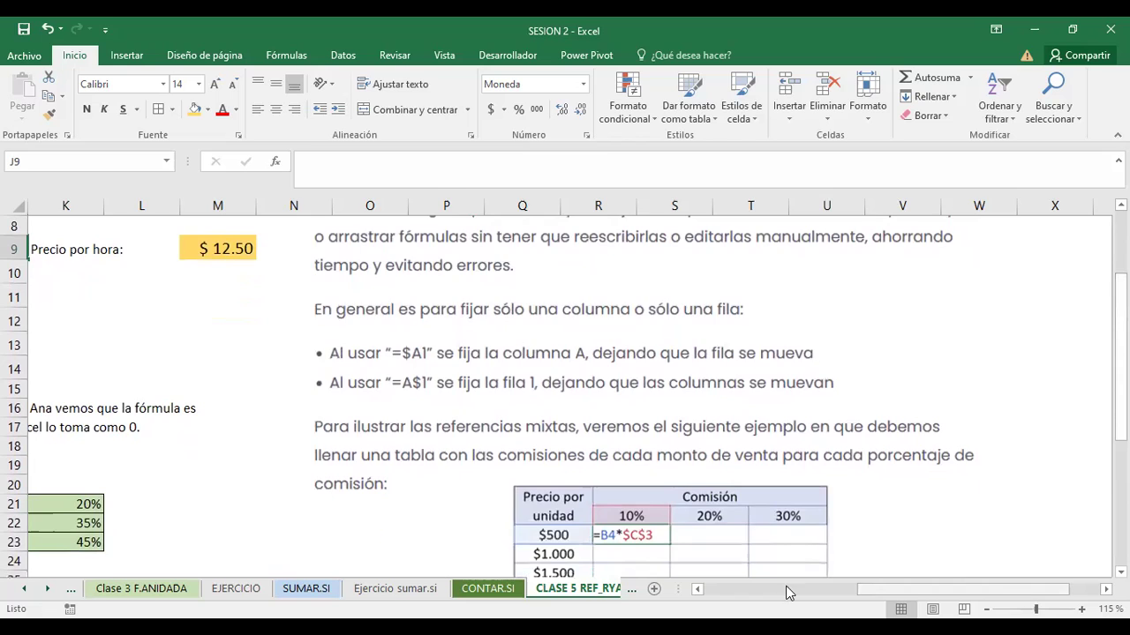
{"action": "left_click", "coordinate": [788, 593]}
{"action": "left_click_drag", "start_coordinate": [1119, 291], "coordinate": [1119, 350]}
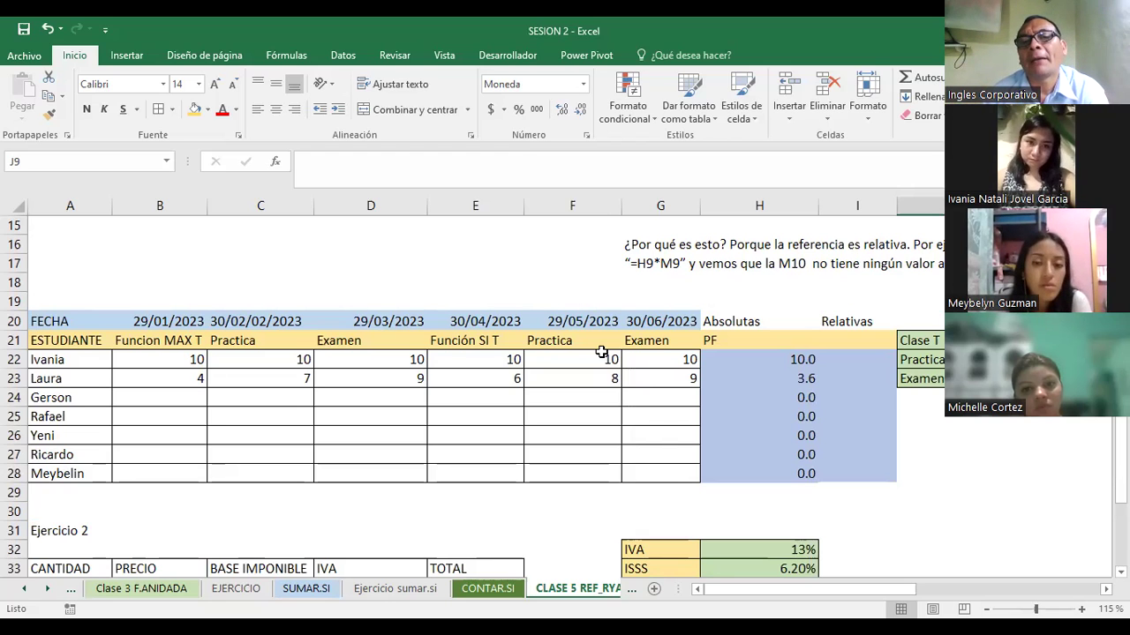
{"action": "left_click", "coordinate": [751, 361]}
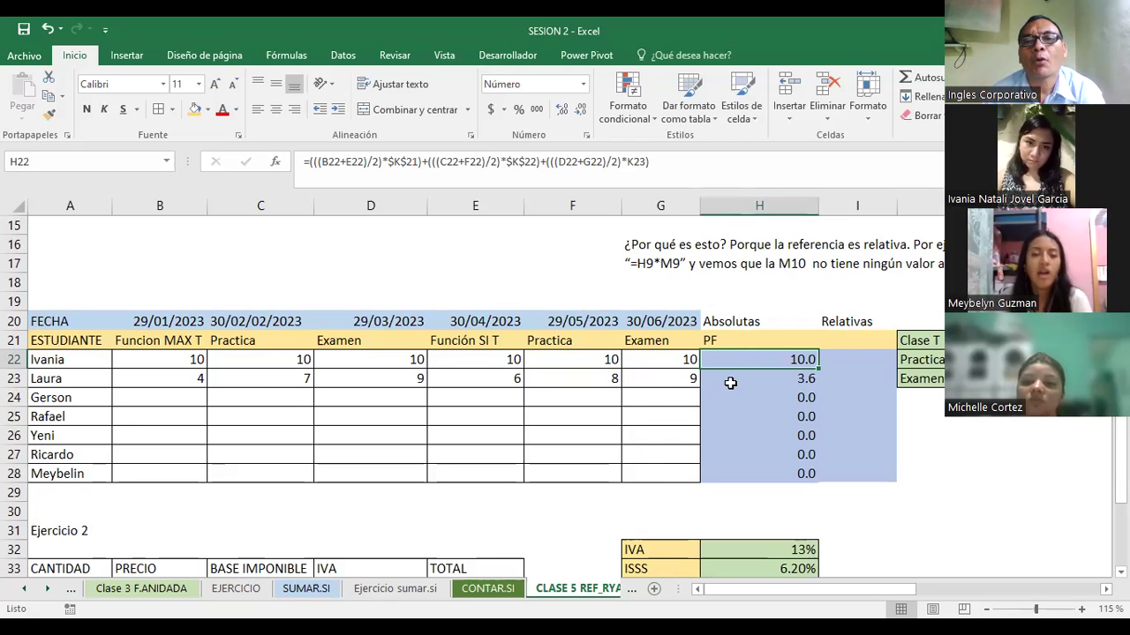
{"action": "left_click", "coordinate": [140, 383]}
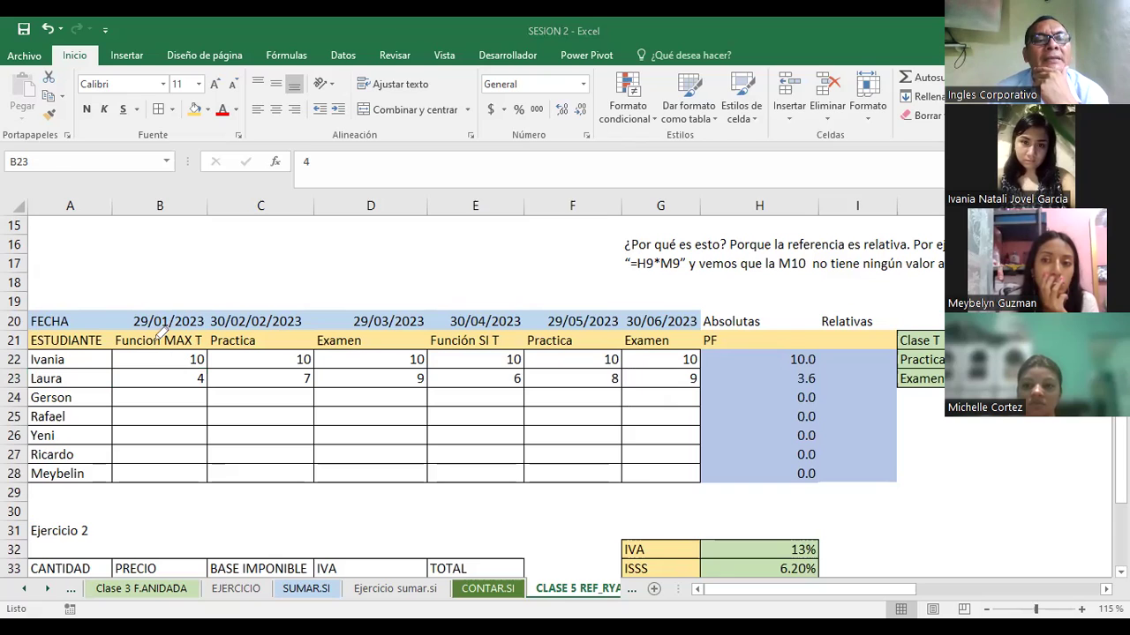
{"action": "left_click_drag", "start_coordinate": [123, 318], "coordinate": [190, 357]}
{"action": "mouse_move", "coordinate": [265, 321]}
{"action": "left_mouse_down"}
{"action": "mouse_move", "coordinate": [300, 332]}
{"action": "mouse_move", "coordinate": [296, 316]}
{"action": "left_mouse_up"}
{"action": "mouse_move", "coordinate": [339, 351]}
{"action": "left_mouse_down"}
{"action": "mouse_move", "coordinate": [380, 328]}
{"action": "mouse_move", "coordinate": [344, 355]}
{"action": "left_mouse_up"}
{"action": "left_click_drag", "start_coordinate": [125, 316], "coordinate": [346, 314]}
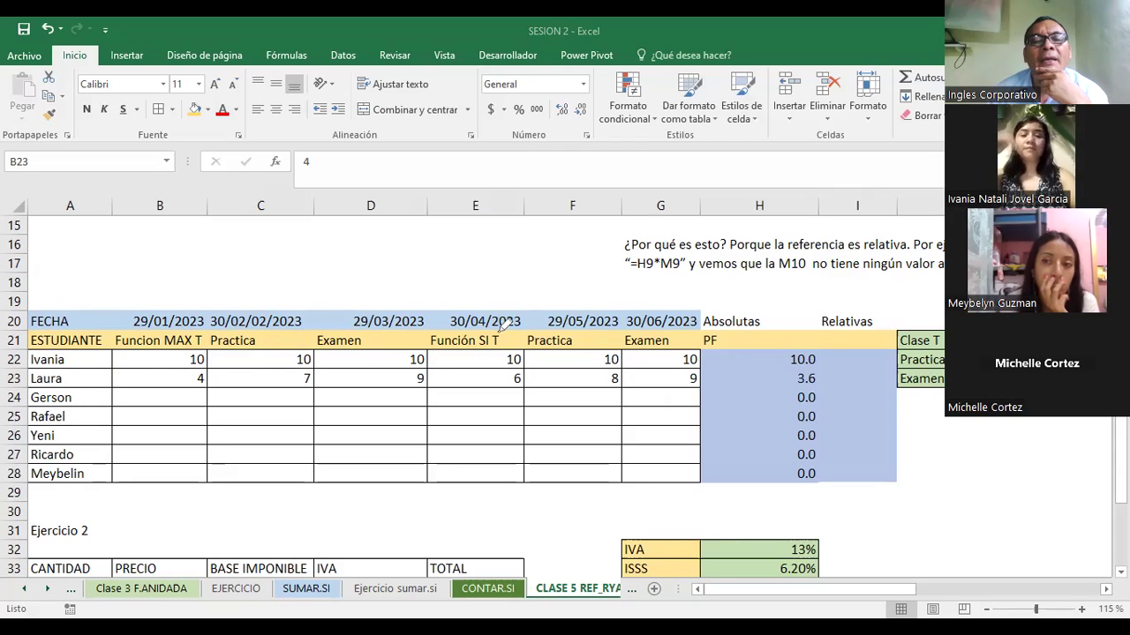
{"action": "left_click_drag", "start_coordinate": [515, 321], "coordinate": [516, 323]}
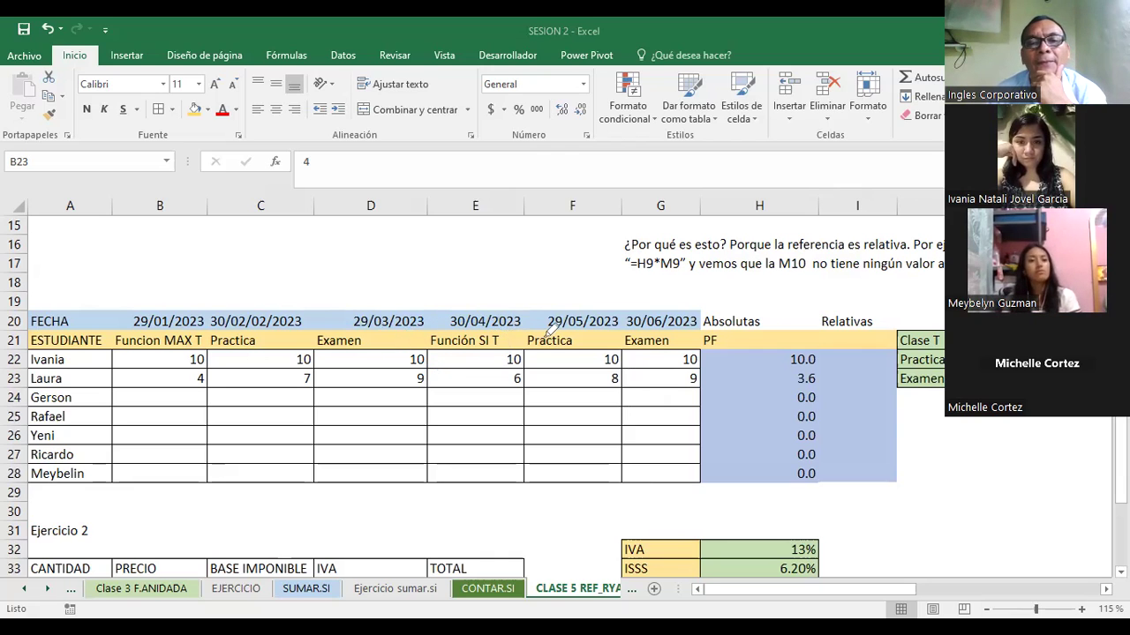
{"action": "left_click_drag", "start_coordinate": [599, 323], "coordinate": [590, 325]}
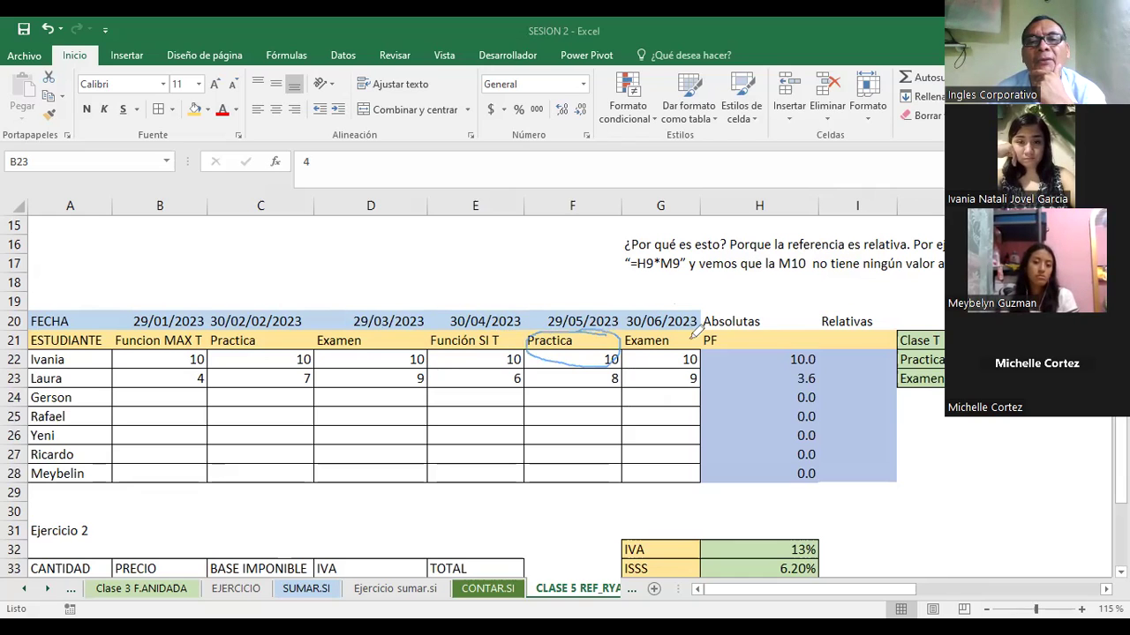
{"action": "left_click_drag", "start_coordinate": [638, 359], "coordinate": [683, 318]}
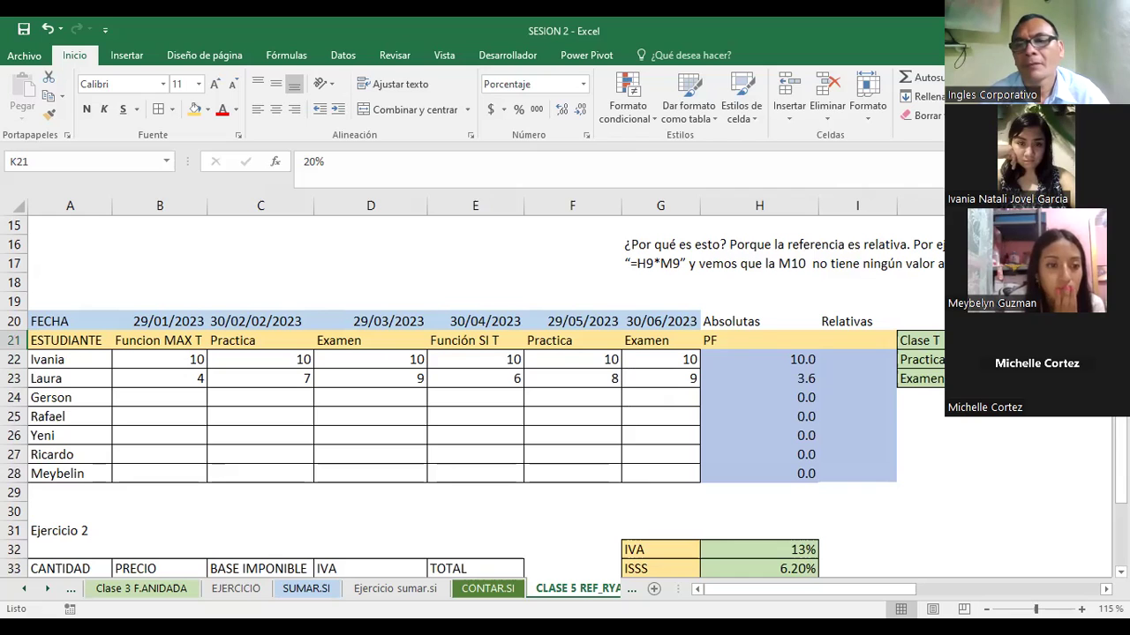
{"action": "scroll", "coordinate": [556, 388], "scroll_direction": "up", "scroll_amount": 1}
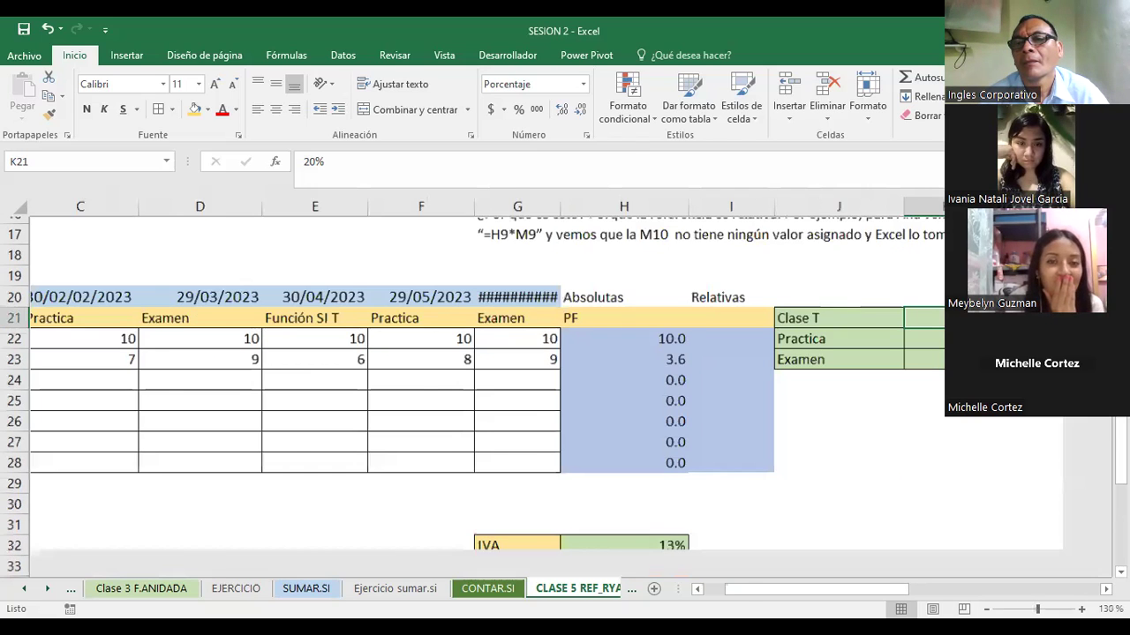
{"action": "scroll", "coordinate": [556, 389], "scroll_direction": "up", "scroll_amount": 1}
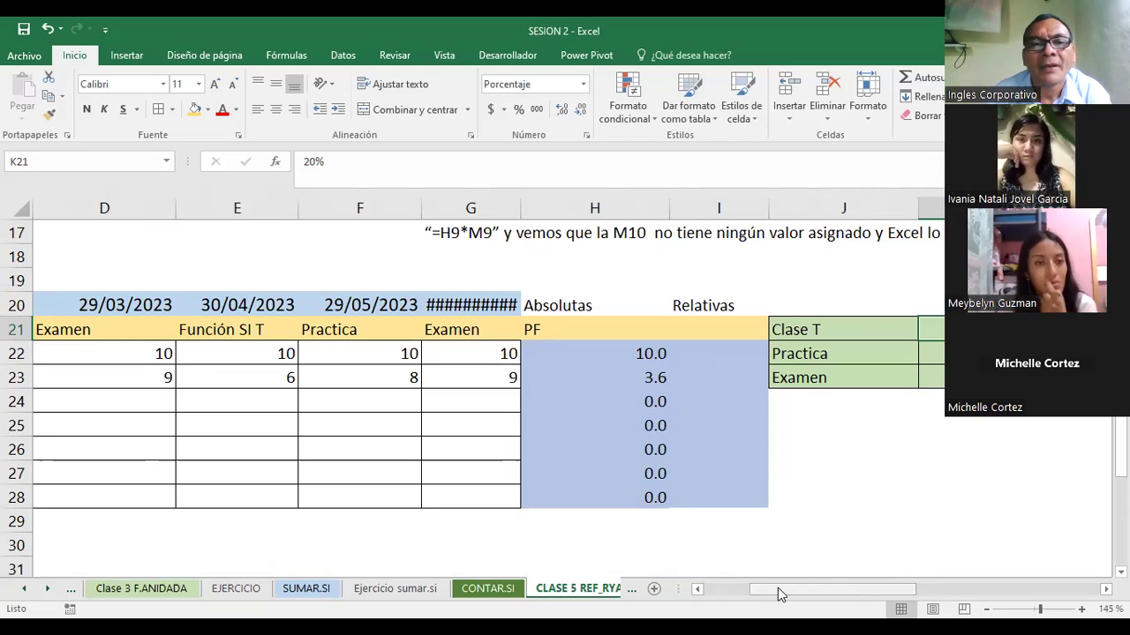
{"action": "scroll", "coordinate": [382, 364], "scroll_direction": "left", "scroll_amount": 3}
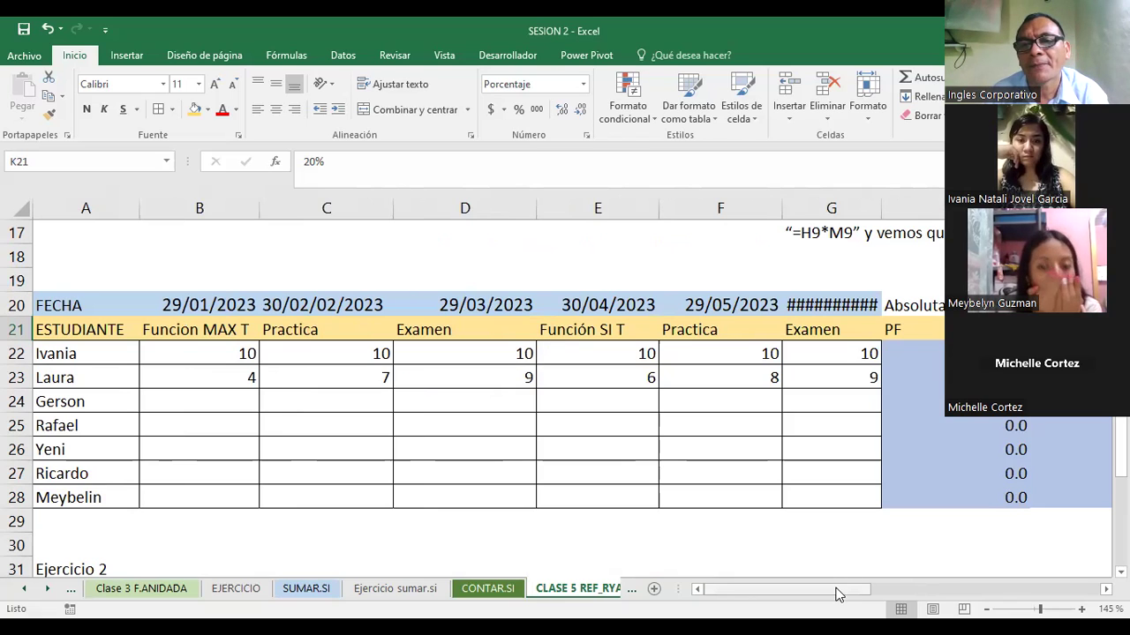
{"action": "scroll", "coordinate": [710, 353], "scroll_direction": "right", "scroll_amount": 3}
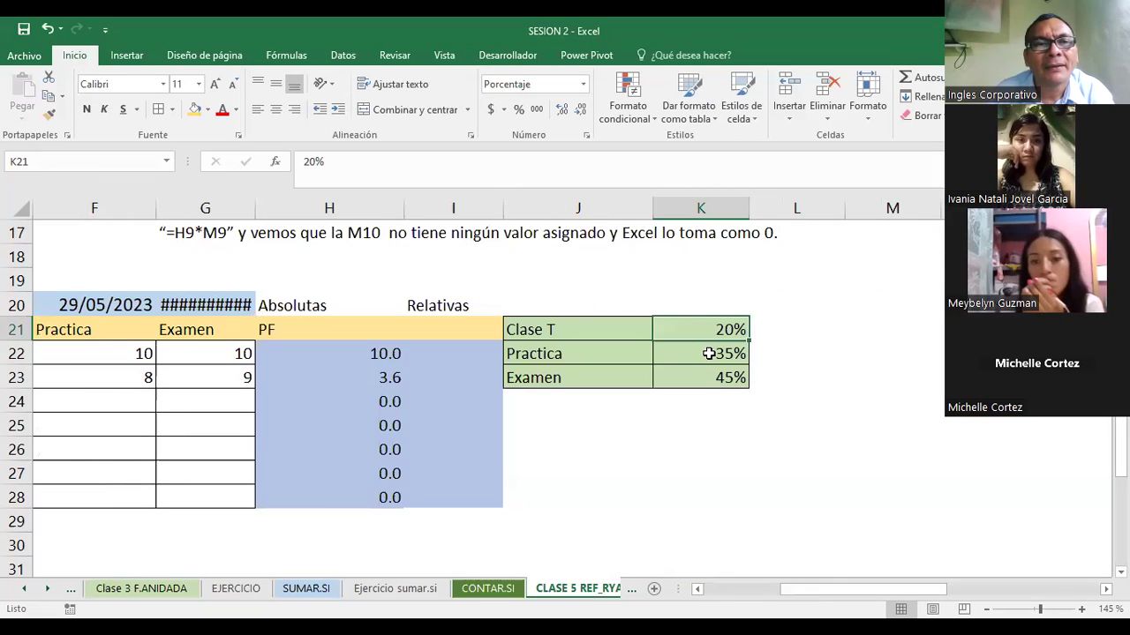
{"action": "left_click", "coordinate": [710, 353]}
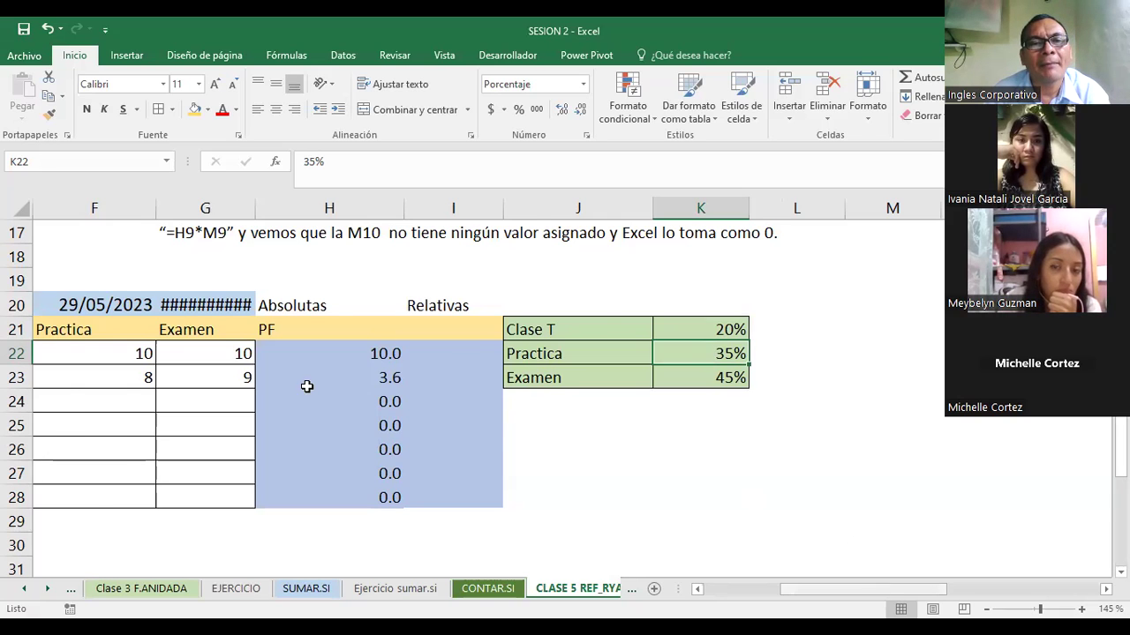
{"action": "scroll", "coordinate": [305, 383], "scroll_direction": "left", "scroll_amount": 5}
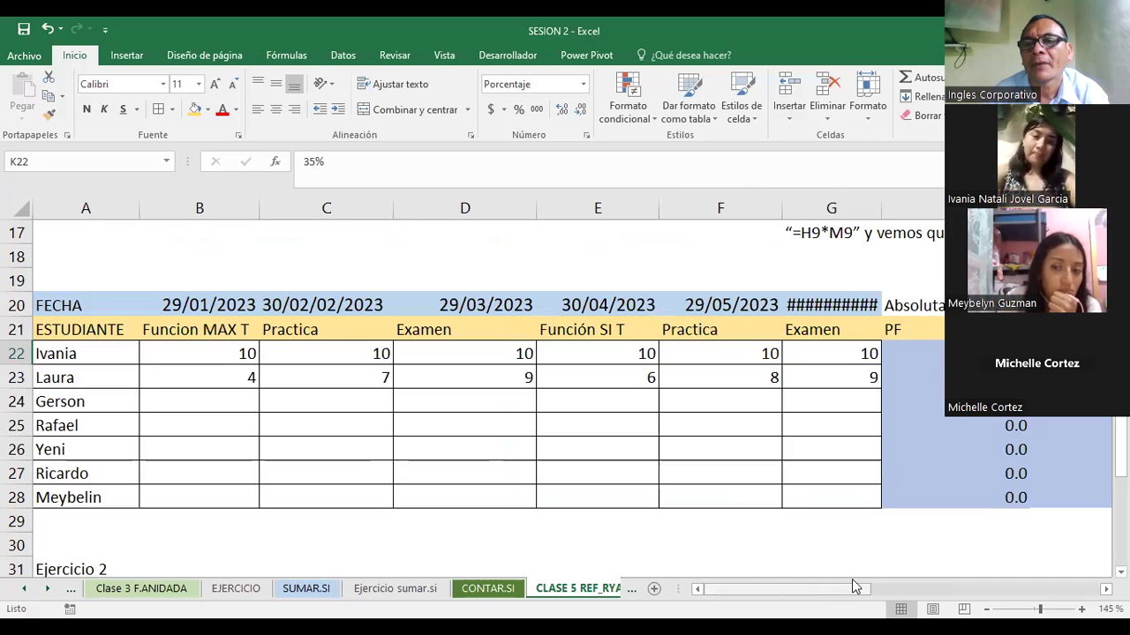
{"action": "scroll", "coordinate": [944, 376], "scroll_direction": "right", "scroll_amount": 3}
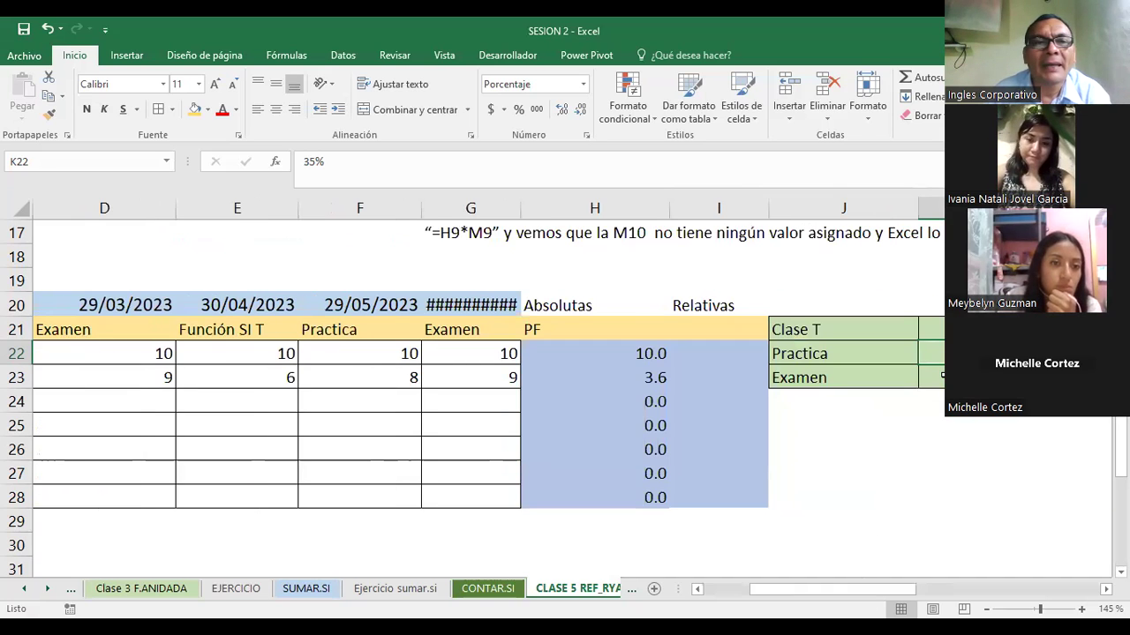
- Check the 45% Examen weight and Ivania's scores, then select H22's whole PF formula text
{"action": "left_click", "coordinate": [943, 375]}
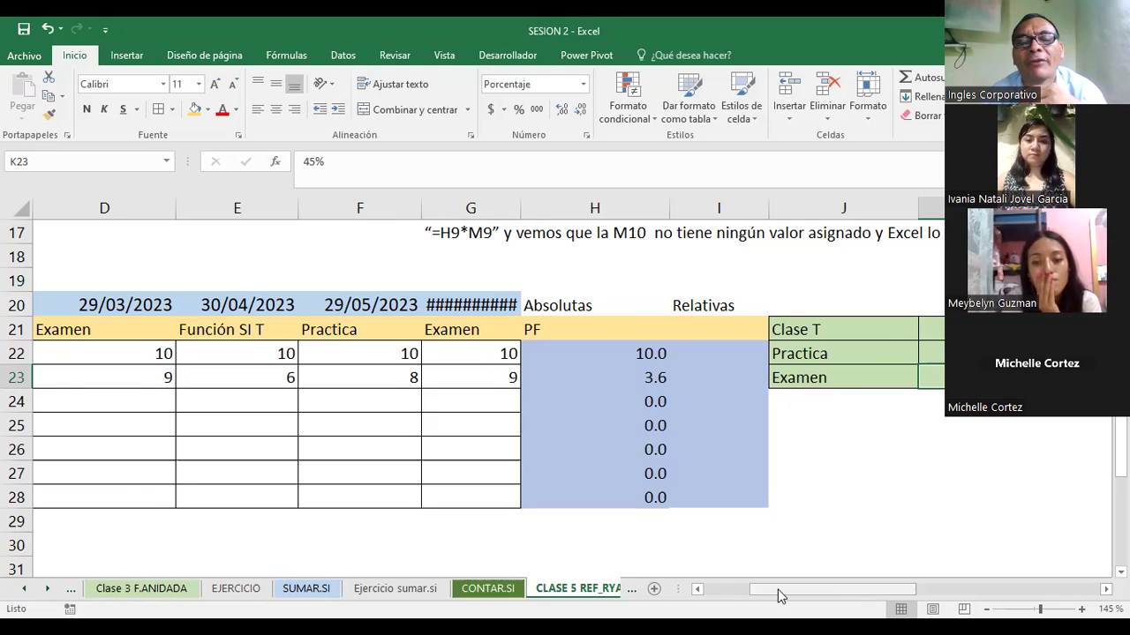
{"action": "scroll", "coordinate": [778, 590], "scroll_direction": "left", "scroll_amount": 3}
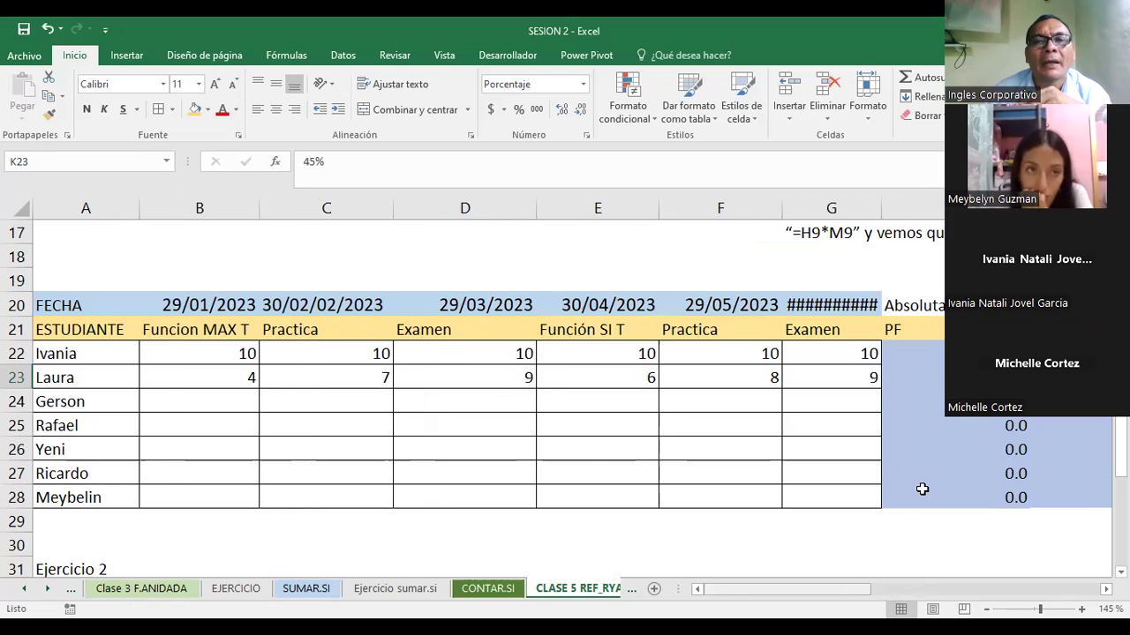
{"action": "scroll", "coordinate": [921, 489], "scroll_direction": "right", "scroll_amount": 2}
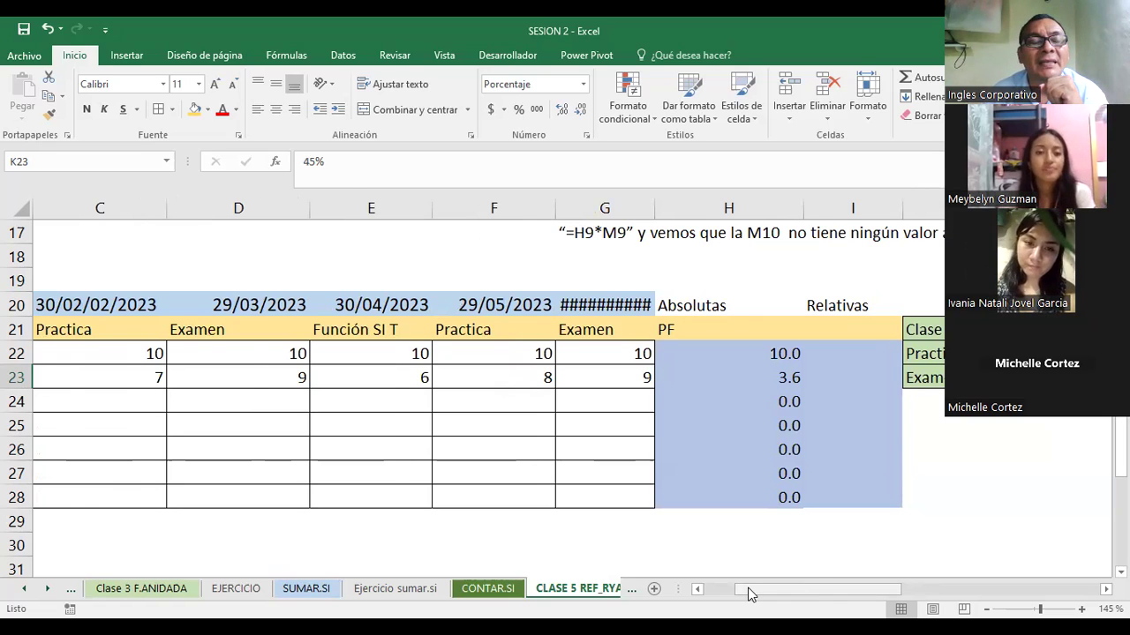
{"action": "left_click_drag", "start_coordinate": [747, 594], "coordinate": [715, 594]}
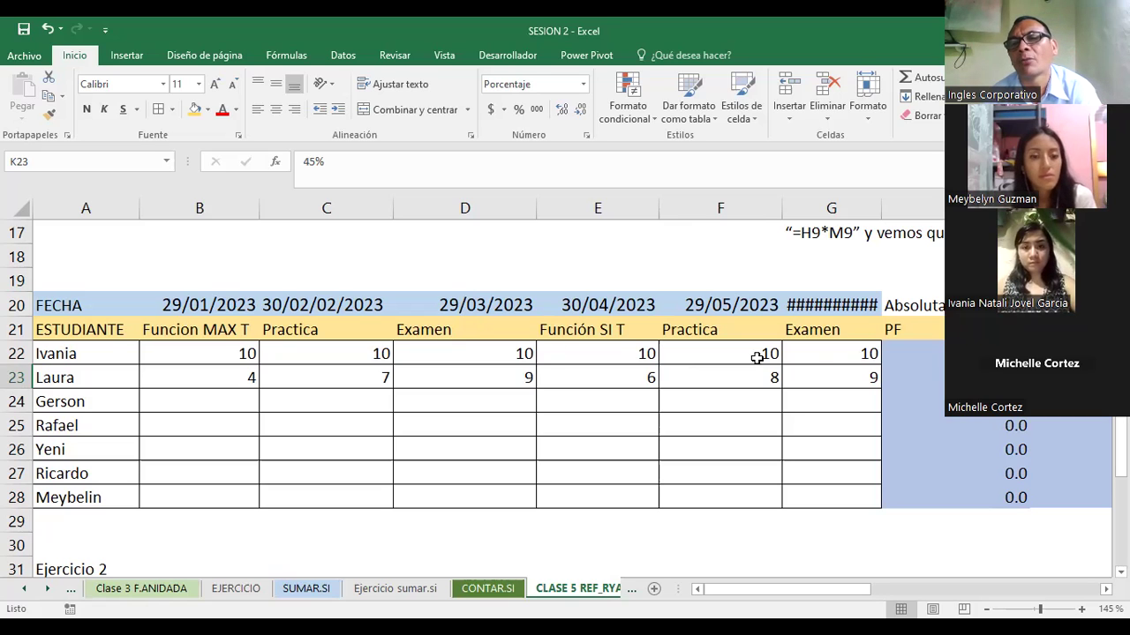
{"action": "left_click", "coordinate": [826, 358]}
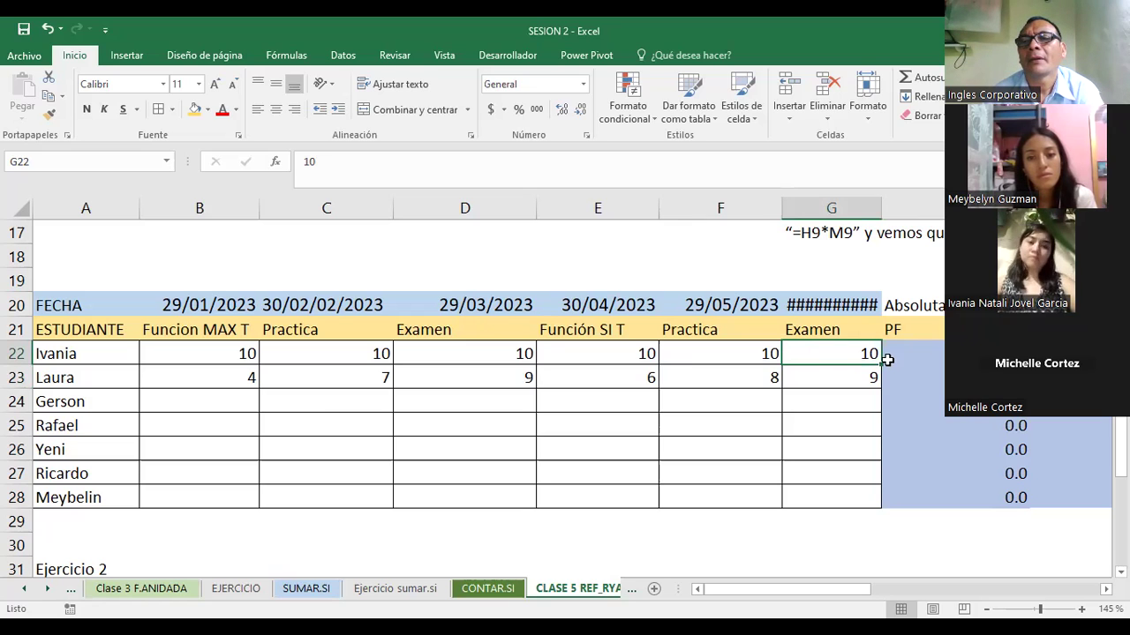
{"action": "key", "text": "Right"}
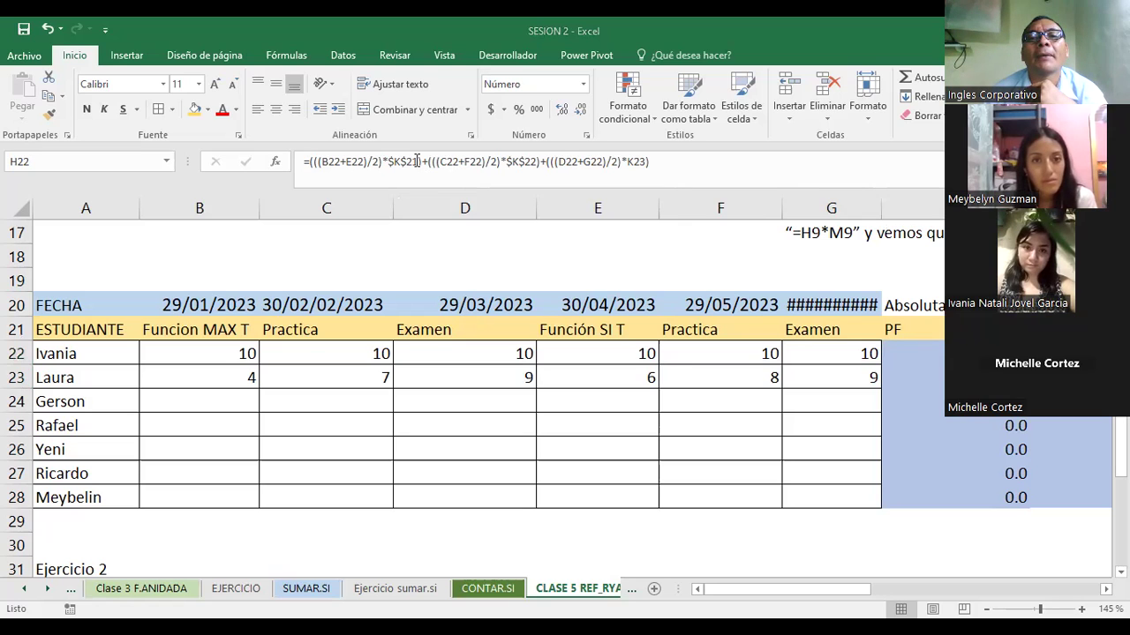
{"action": "left_click_drag", "start_coordinate": [303, 162], "coordinate": [648, 162]}
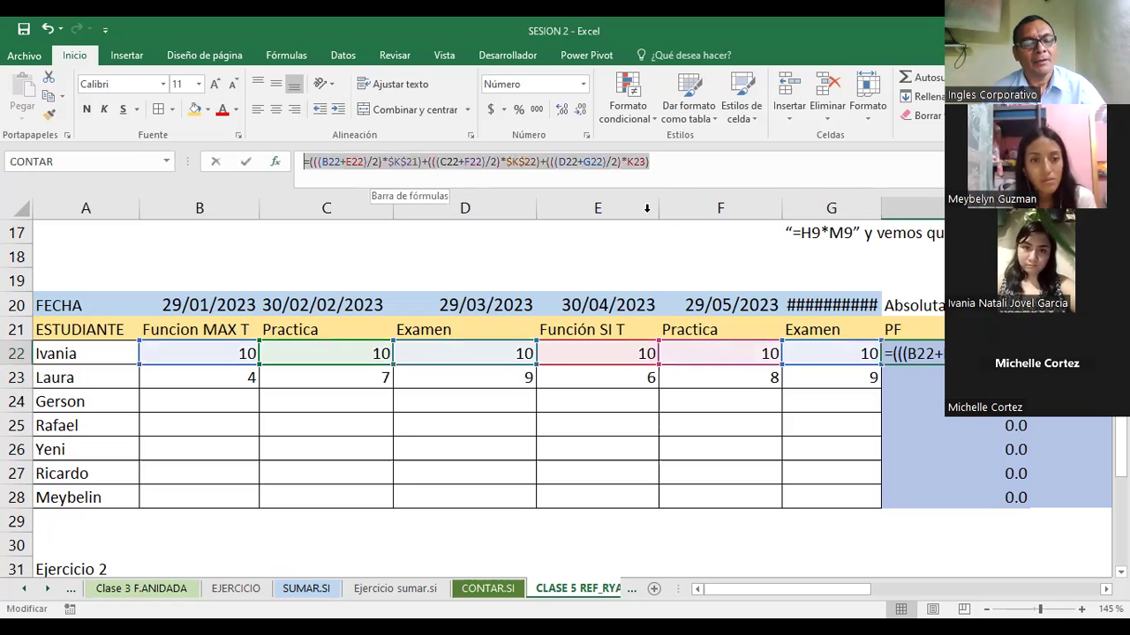
- Move through H22's PF formula in edit mode to inspect its $K$21, $K$22 and relative K23 references
{"action": "left_click", "coordinate": [646, 208]}
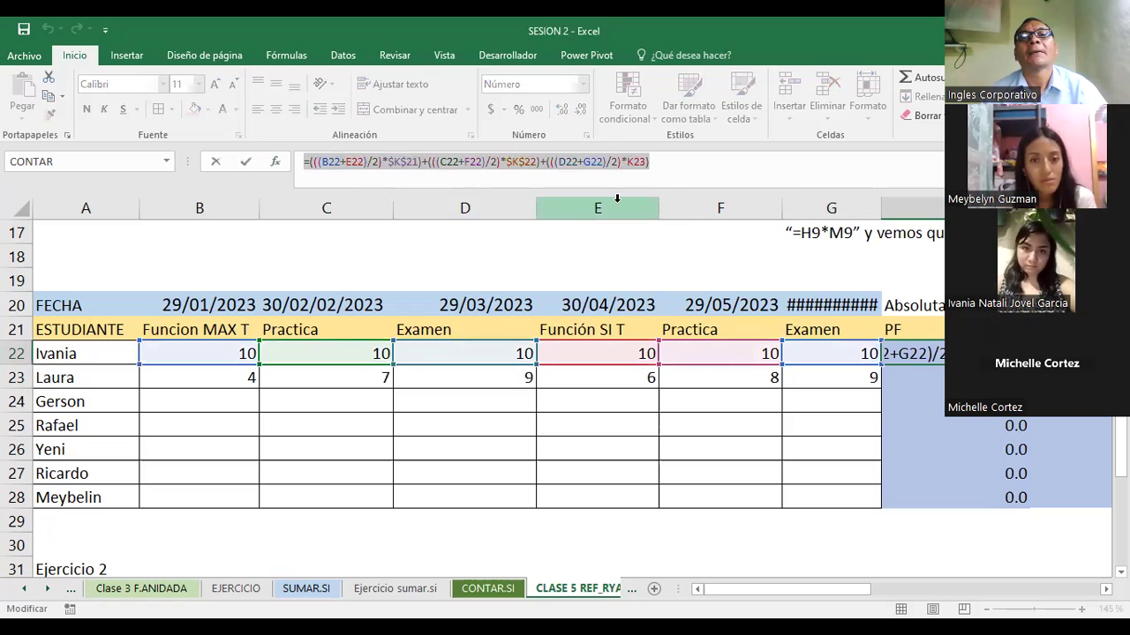
{"action": "left_click", "coordinate": [678, 160]}
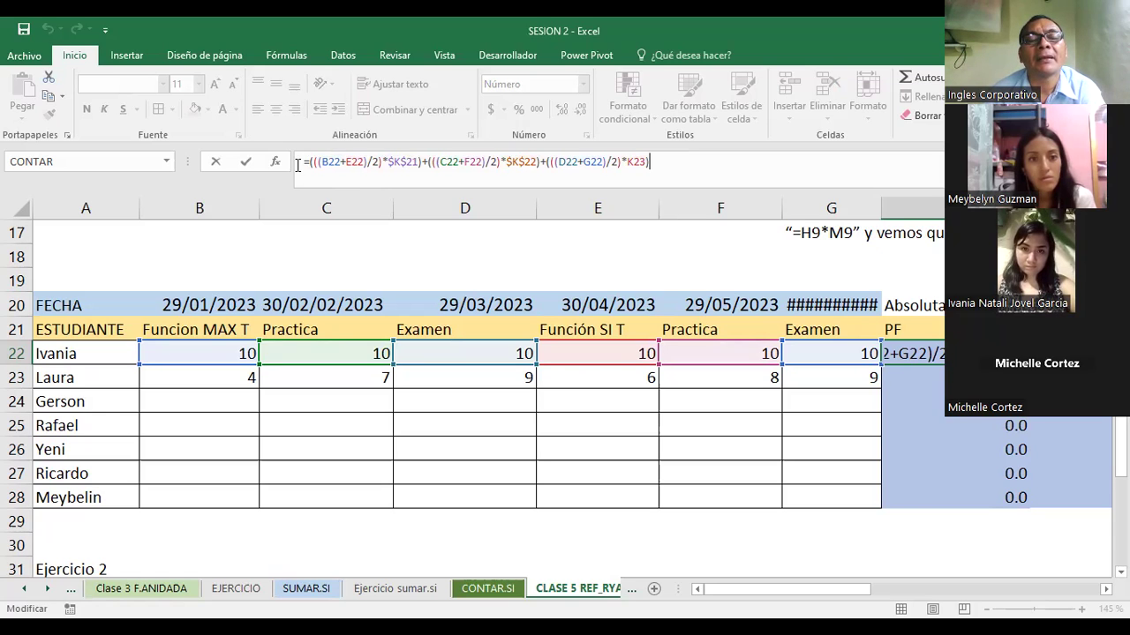
{"action": "left_click", "coordinate": [309, 164]}
{"action": "key", "text": "End"}
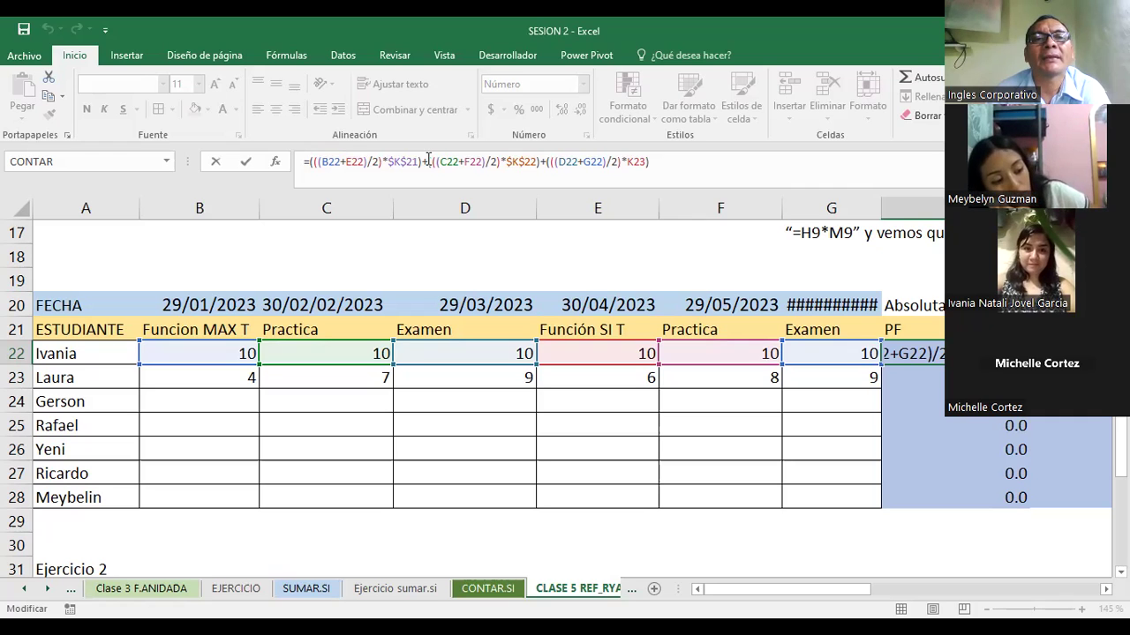
{"action": "left_click", "coordinate": [323, 163]}
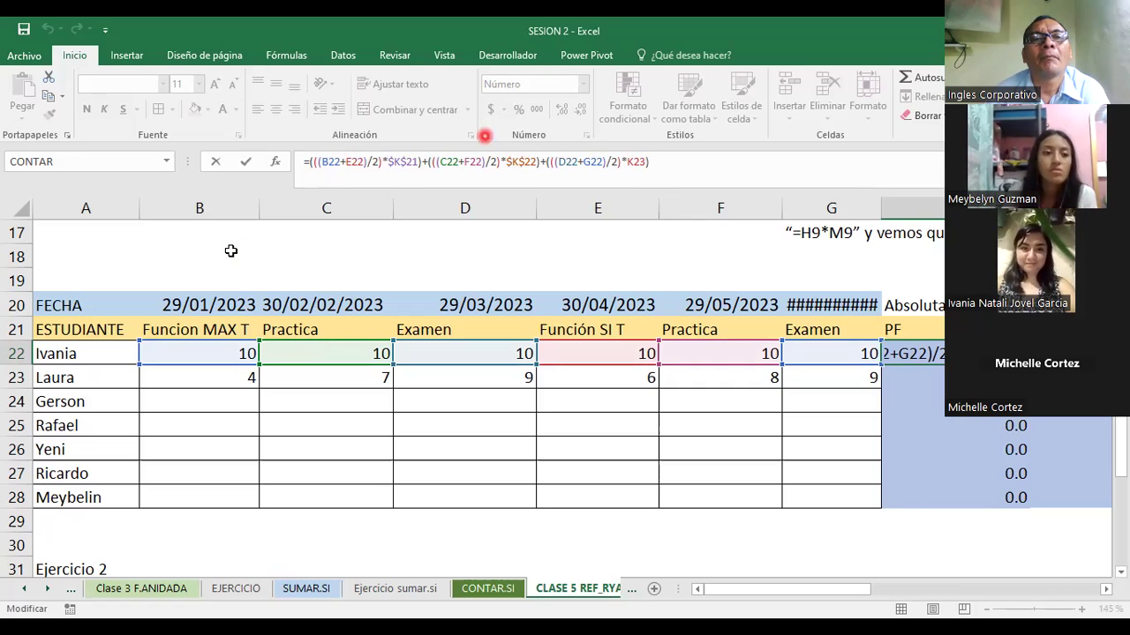
{"action": "left_click_drag", "start_coordinate": [327, 164], "coordinate": [228, 269]}
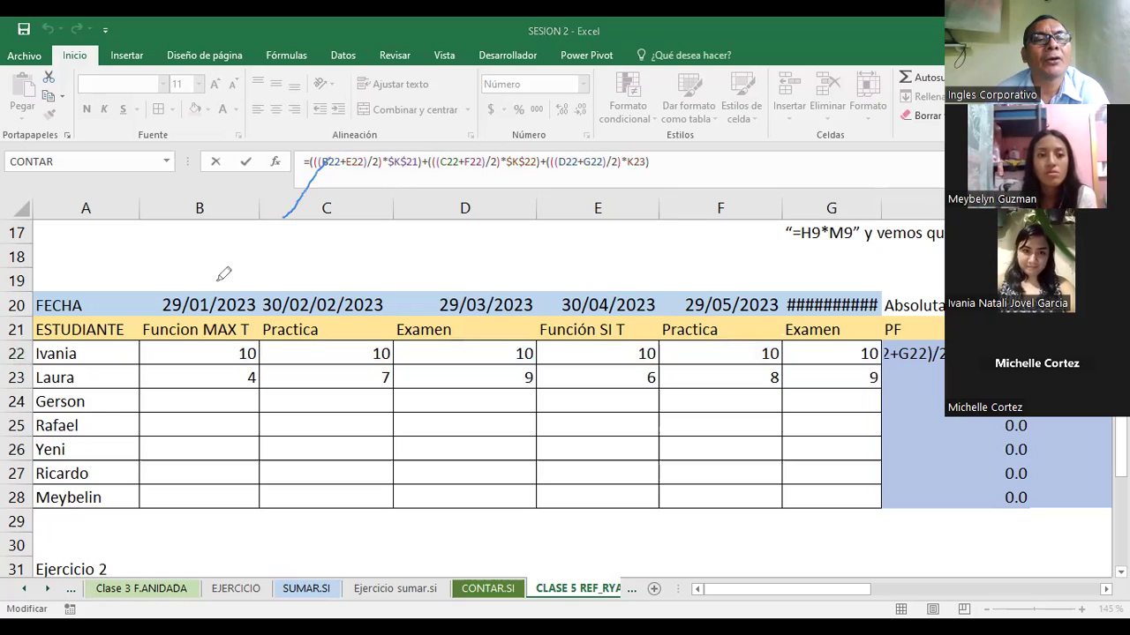
{"action": "left_click_drag", "start_coordinate": [191, 349], "coordinate": [188, 352]}
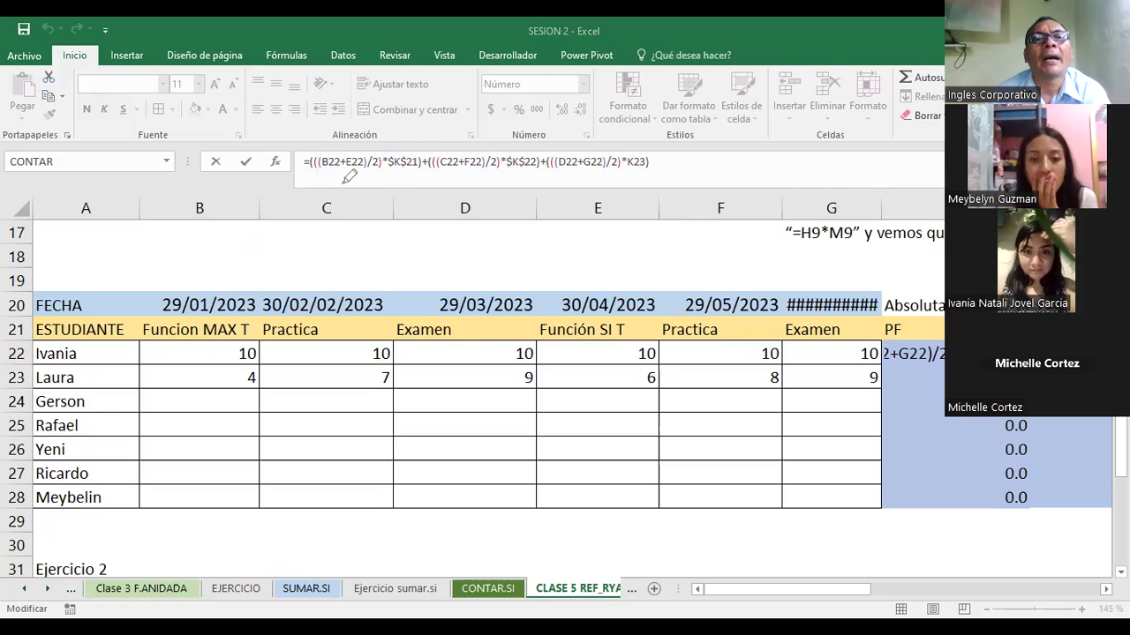
{"action": "left_click_drag", "start_coordinate": [354, 161], "coordinate": [493, 262]}
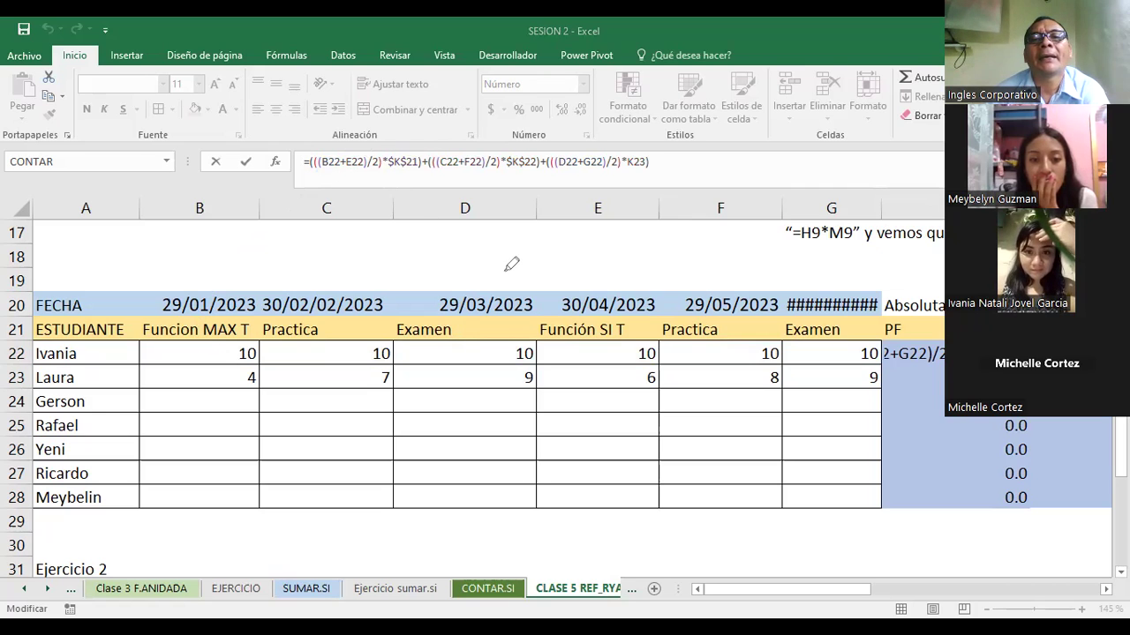
{"action": "left_click_drag", "start_coordinate": [606, 320], "coordinate": [601, 346]}
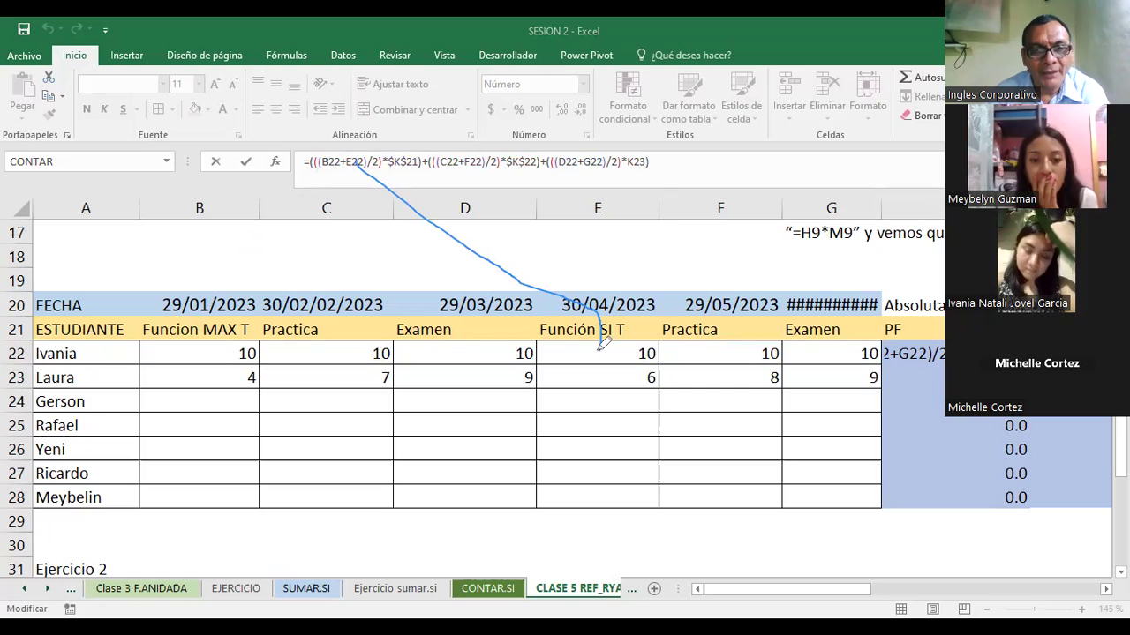
{"action": "left_click_drag", "start_coordinate": [578, 350], "coordinate": [613, 354]}
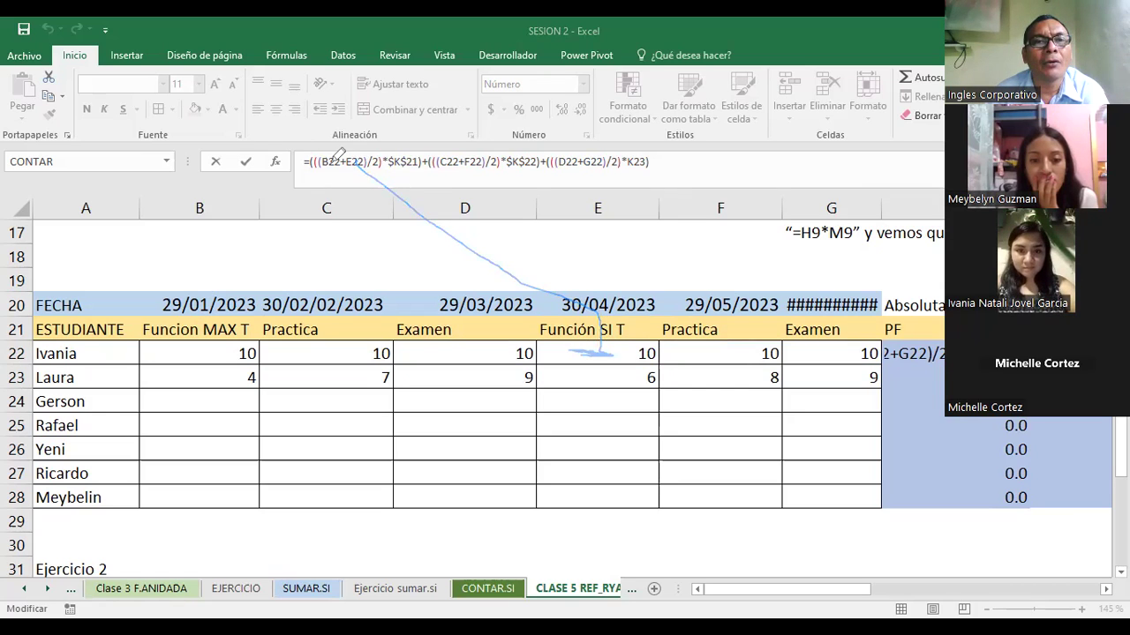
{"action": "left_click_drag", "start_coordinate": [332, 161], "coordinate": [215, 349]}
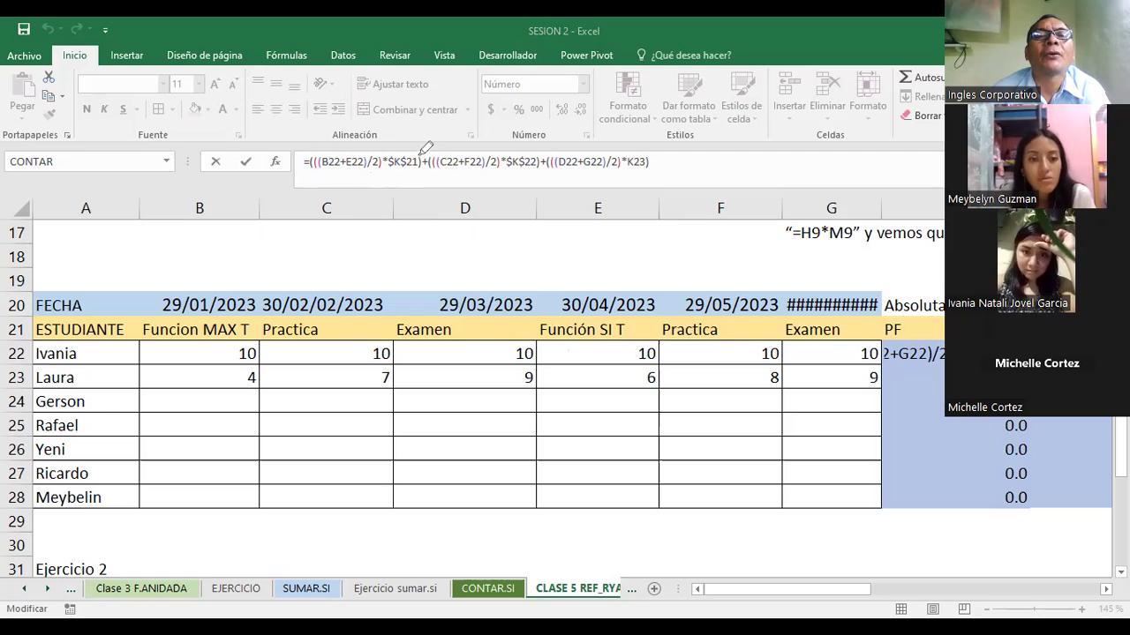
{"action": "mouse_move", "coordinate": [427, 144]}
{"action": "left_mouse_down"}
{"action": "mouse_move", "coordinate": [385, 147]}
{"action": "mouse_move", "coordinate": [389, 172]}
{"action": "mouse_move", "coordinate": [413, 179]}
{"action": "mouse_move", "coordinate": [426, 152]}
{"action": "left_mouse_up"}
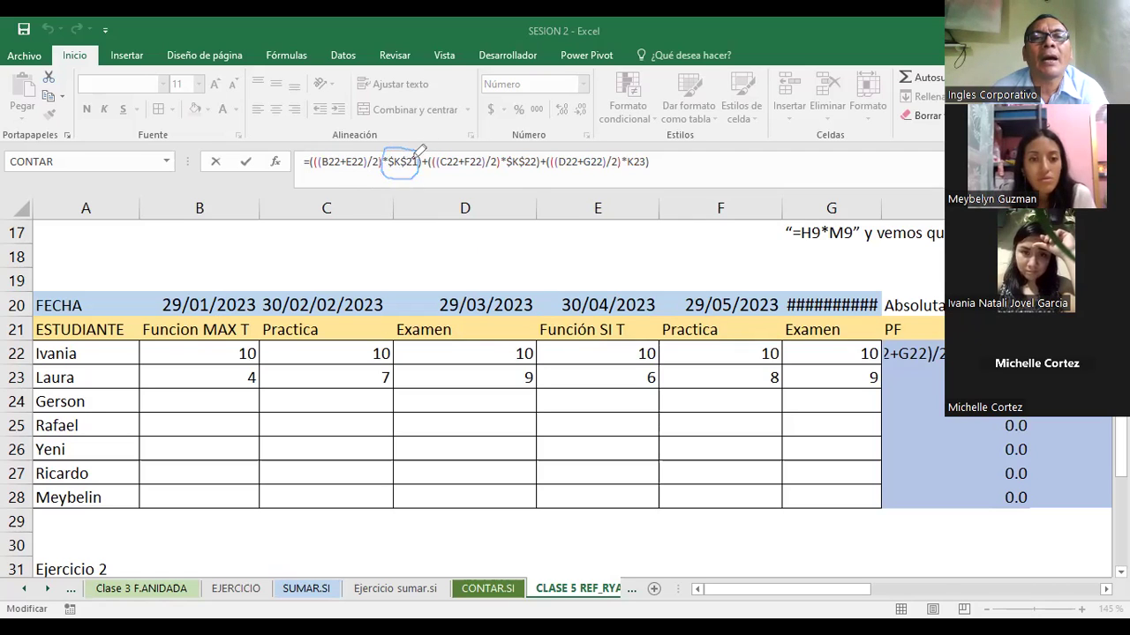
{"action": "mouse_move", "coordinate": [422, 160]}
{"action": "left_mouse_down"}
{"action": "mouse_move", "coordinate": [389, 162]}
{"action": "mouse_move", "coordinate": [406, 176]}
{"action": "mouse_move", "coordinate": [425, 152]}
{"action": "left_mouse_up"}
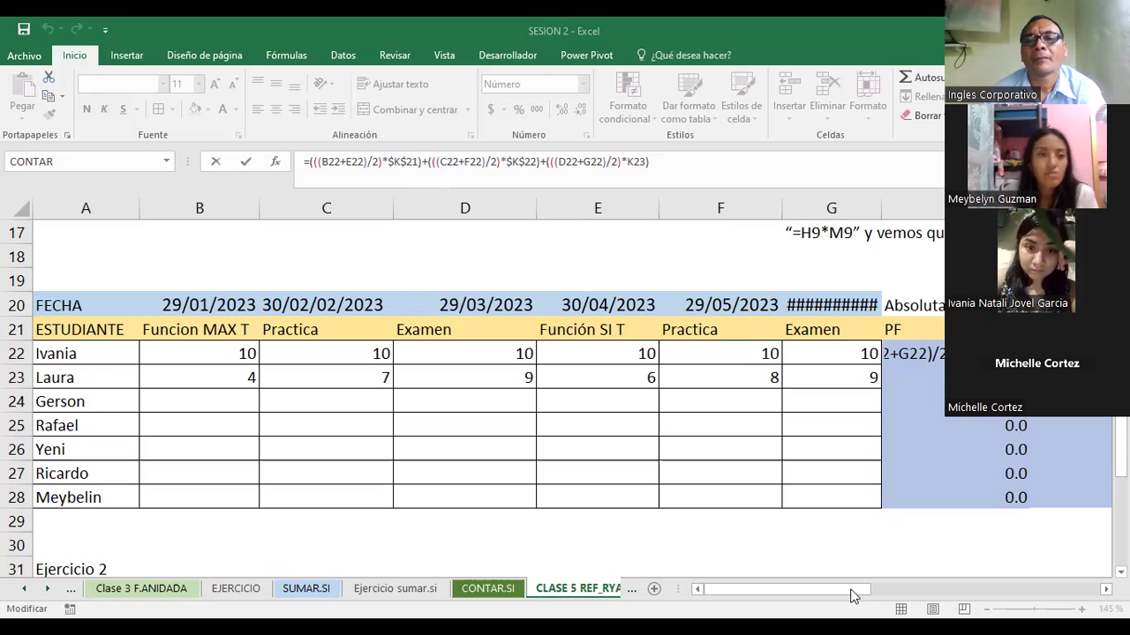
{"action": "left_click_drag", "start_coordinate": [863, 593], "coordinate": [912, 542]}
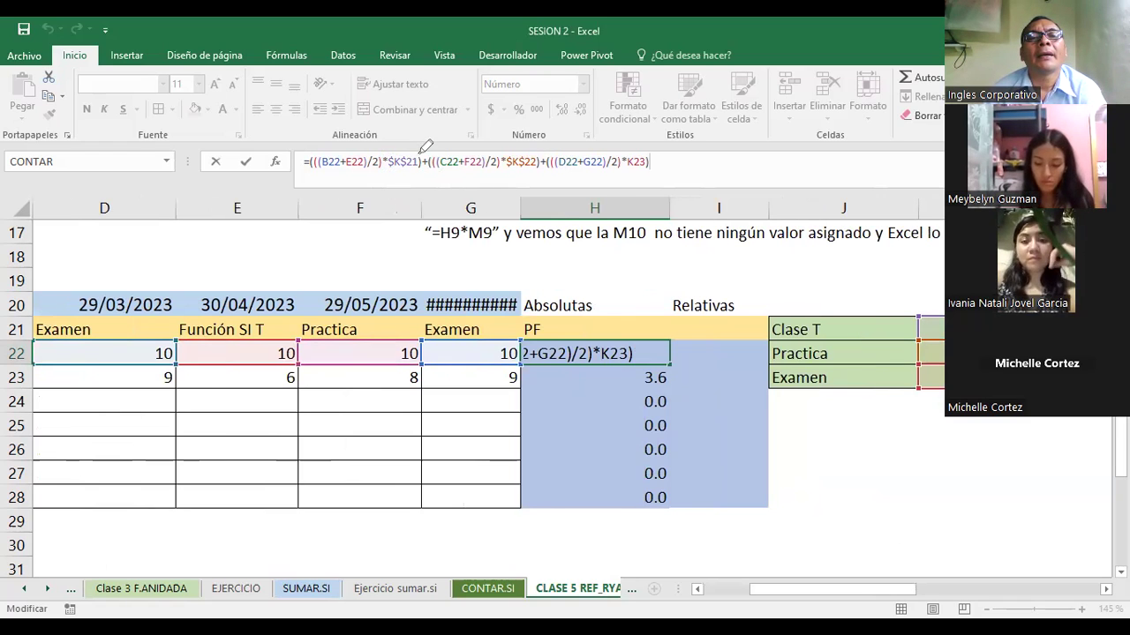
{"action": "left_click_drag", "start_coordinate": [389, 155], "coordinate": [942, 261]}
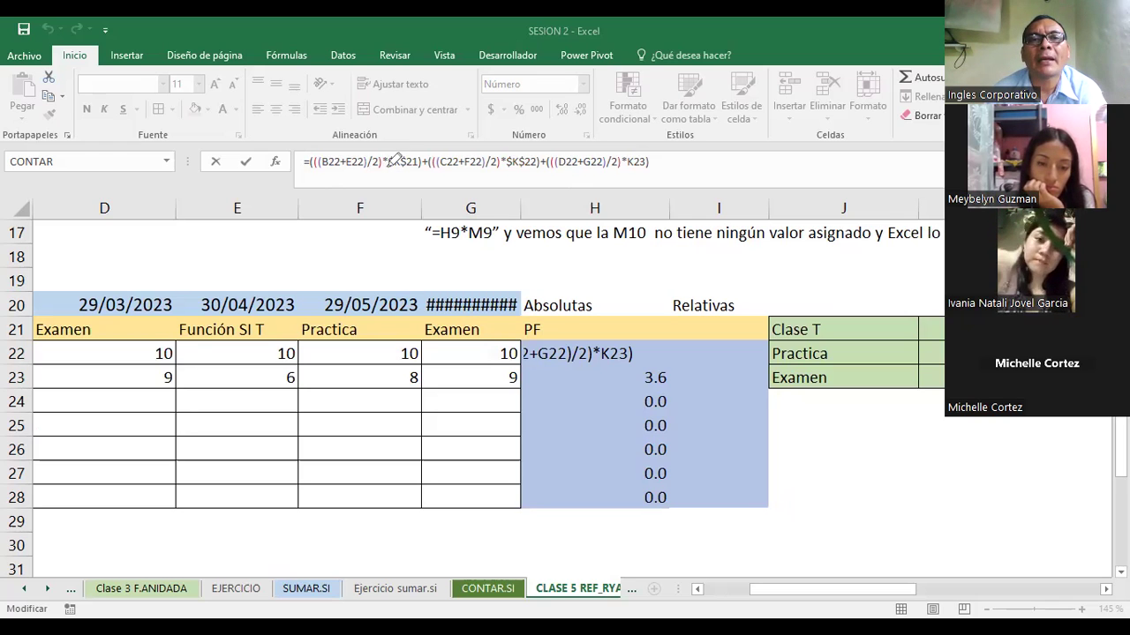
{"action": "left_click_drag", "start_coordinate": [388, 160], "coordinate": [415, 161]}
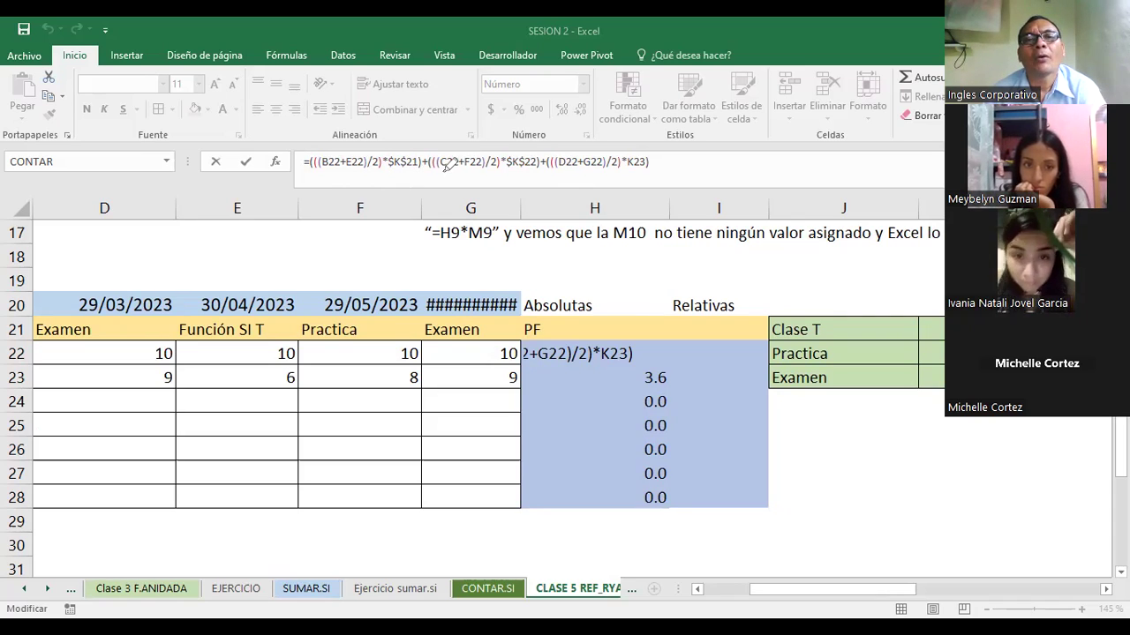
{"action": "left_click_drag", "start_coordinate": [450, 166], "coordinate": [457, 168]}
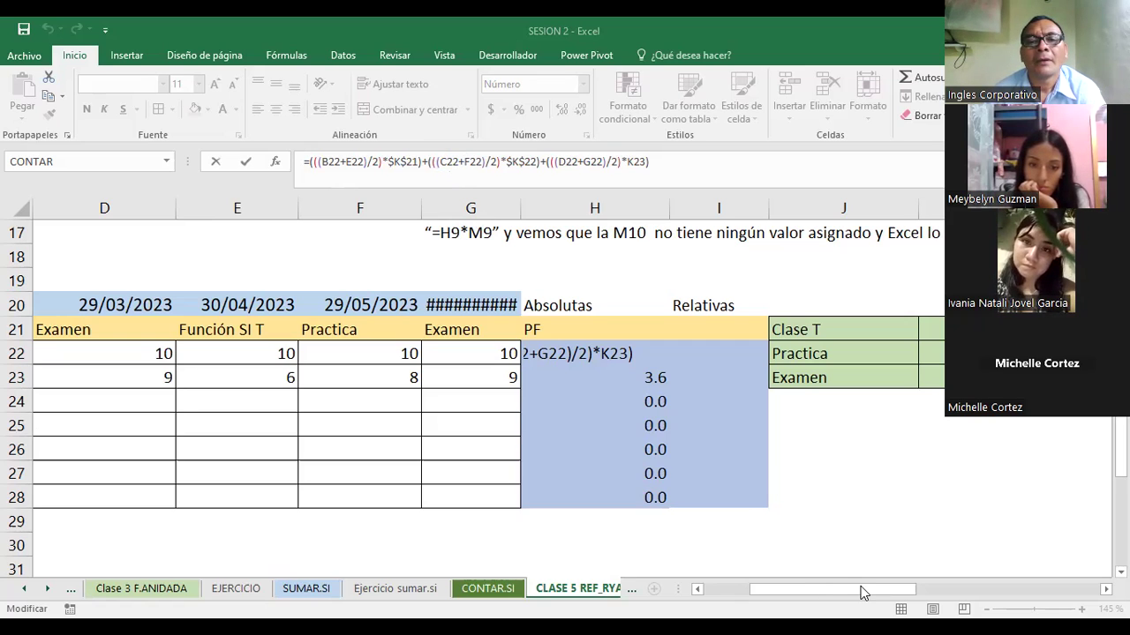
{"action": "left_click_drag", "start_coordinate": [828, 595], "coordinate": [812, 594]}
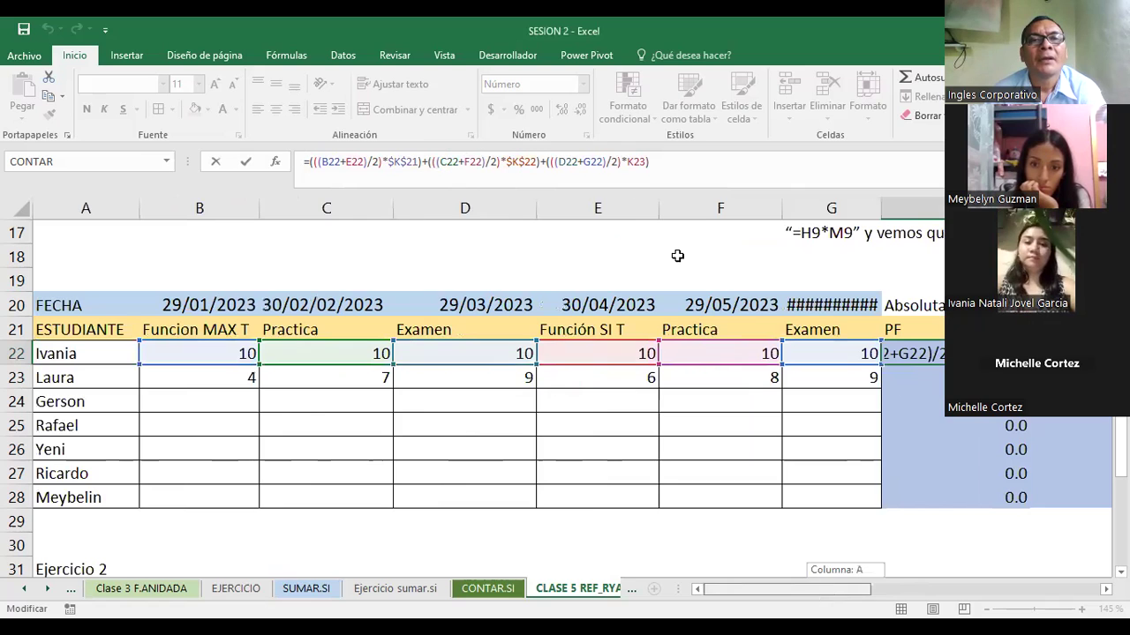
{"action": "left_click_drag", "start_coordinate": [677, 256], "coordinate": [660, 258]}
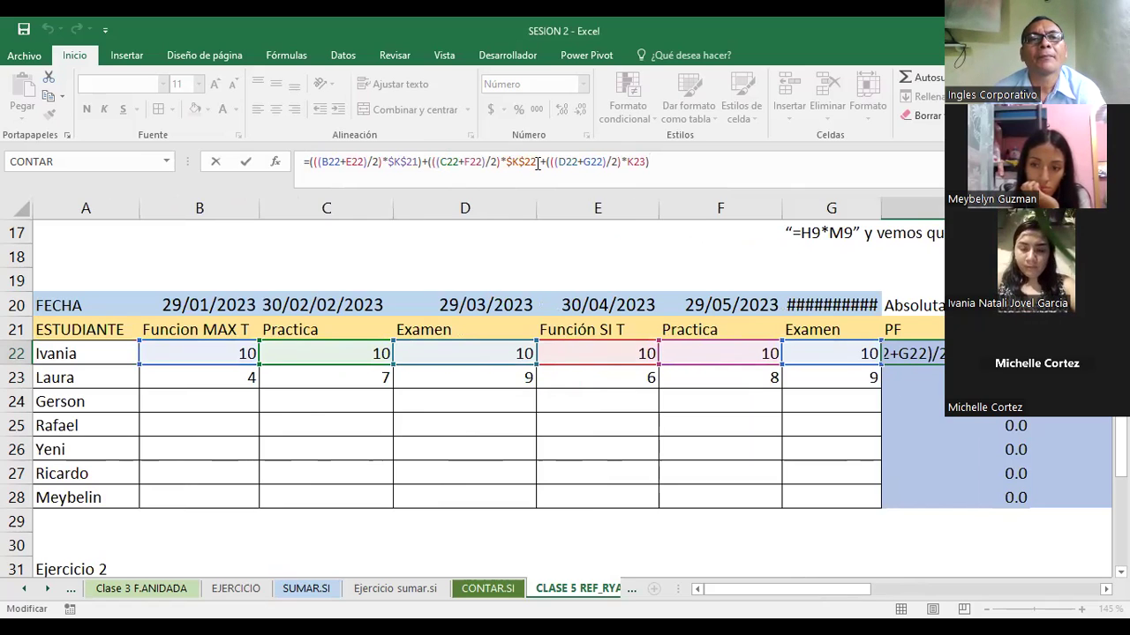
{"action": "left_click", "coordinate": [538, 165]}
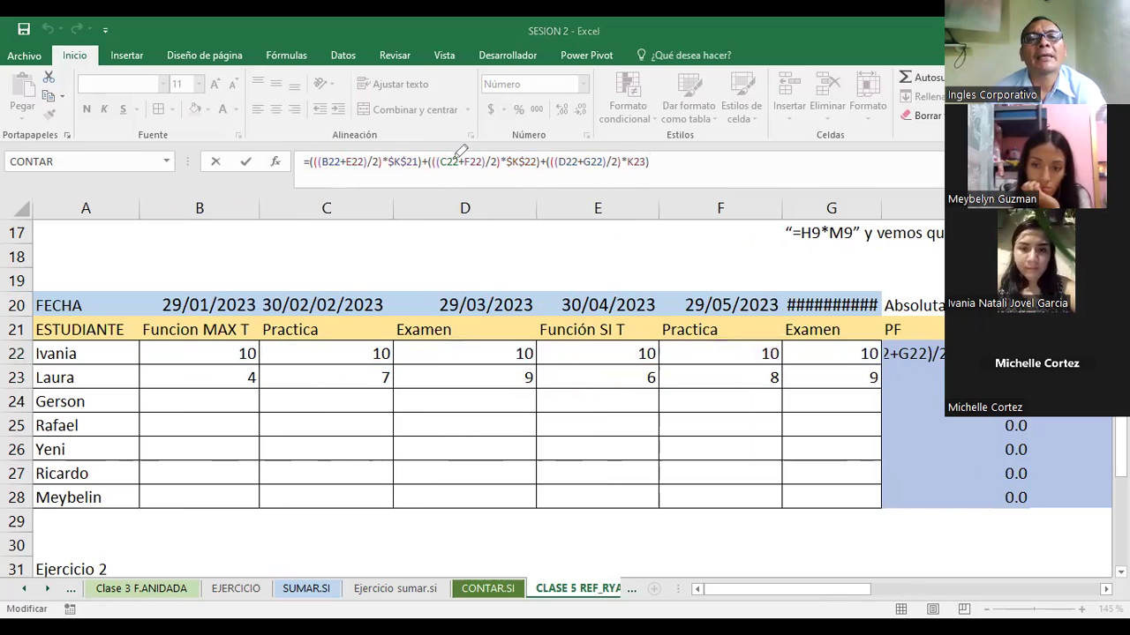
{"action": "mouse_move", "coordinate": [452, 166]}
{"action": "left_mouse_down"}
{"action": "mouse_move", "coordinate": [334, 355]}
{"action": "mouse_move", "coordinate": [345, 360]}
{"action": "left_mouse_up"}
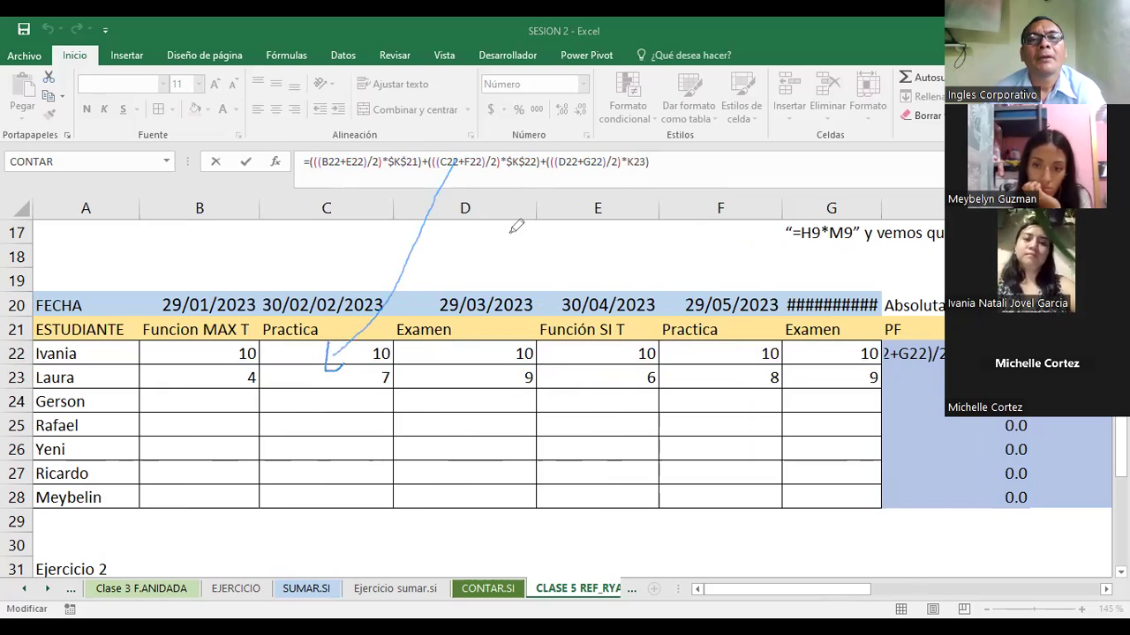
{"action": "left_click_drag", "start_coordinate": [481, 166], "coordinate": [583, 255]}
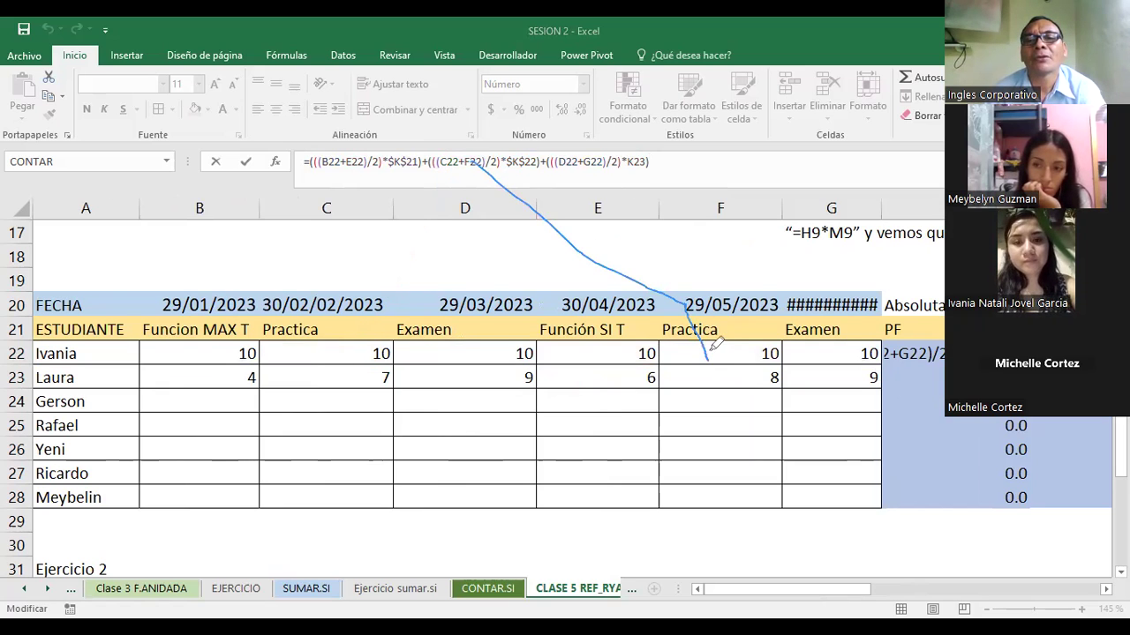
{"action": "left_click_drag", "start_coordinate": [697, 351], "coordinate": [711, 346]}
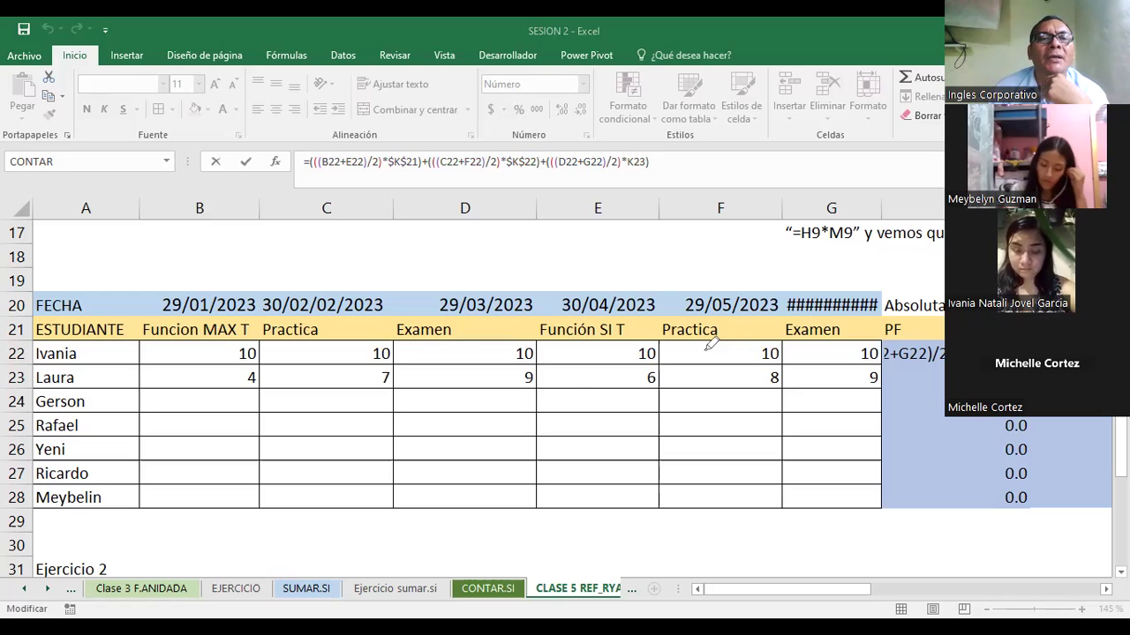
{"action": "left_click_drag", "start_coordinate": [363, 214], "coordinate": [357, 362]}
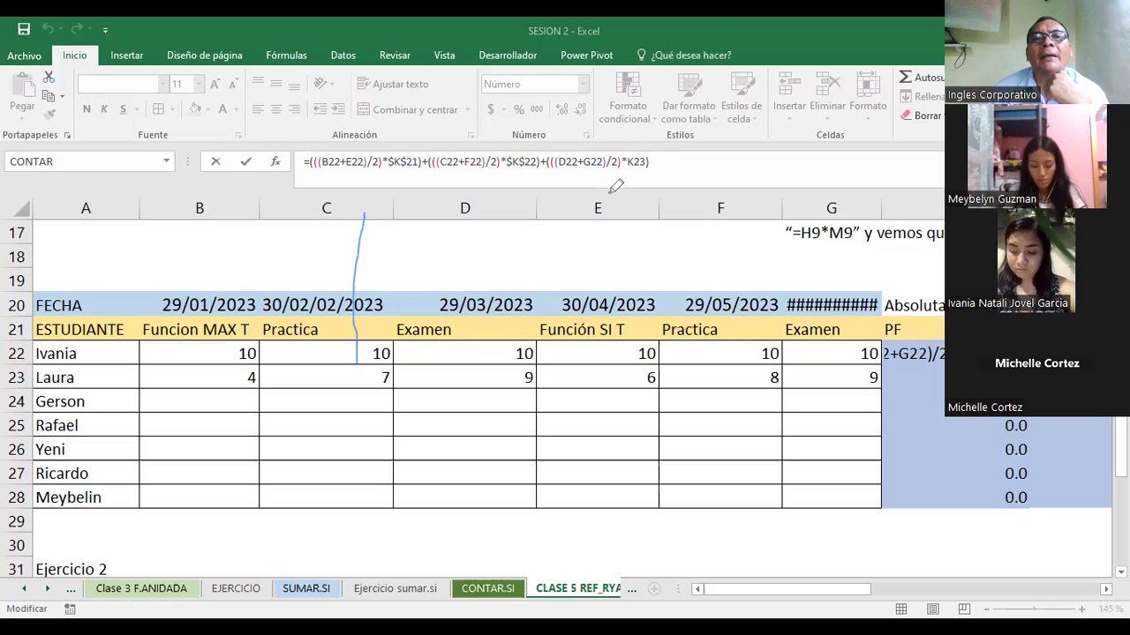
{"action": "left_click_drag", "start_coordinate": [711, 206], "coordinate": [717, 345]}
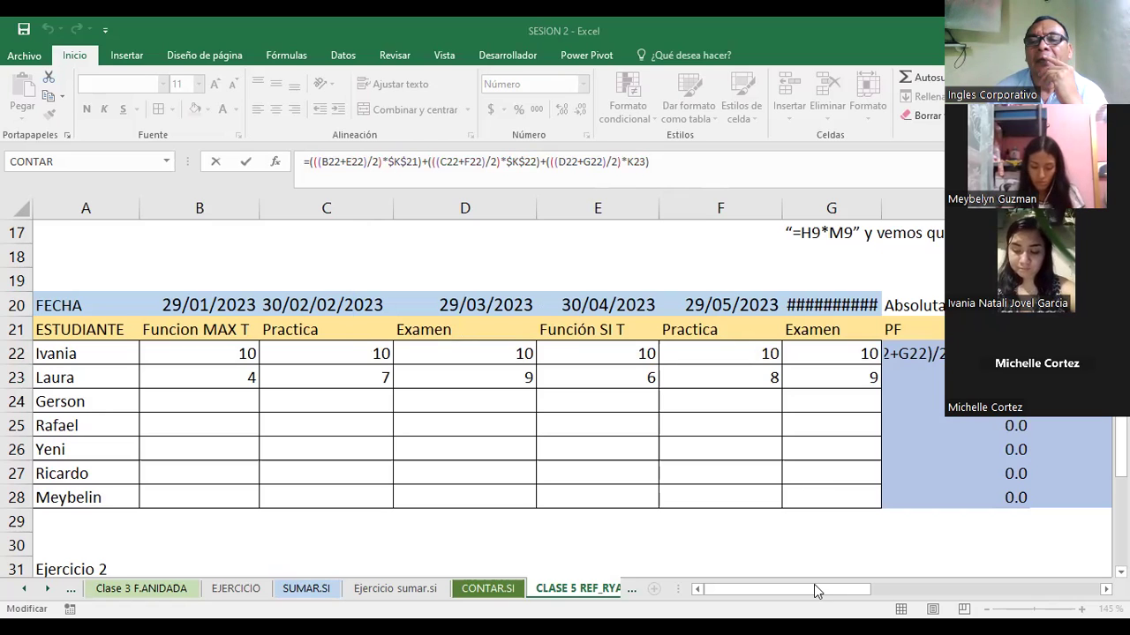
{"action": "scroll", "coordinate": [896, 587], "scroll_direction": "right", "scroll_amount": 5}
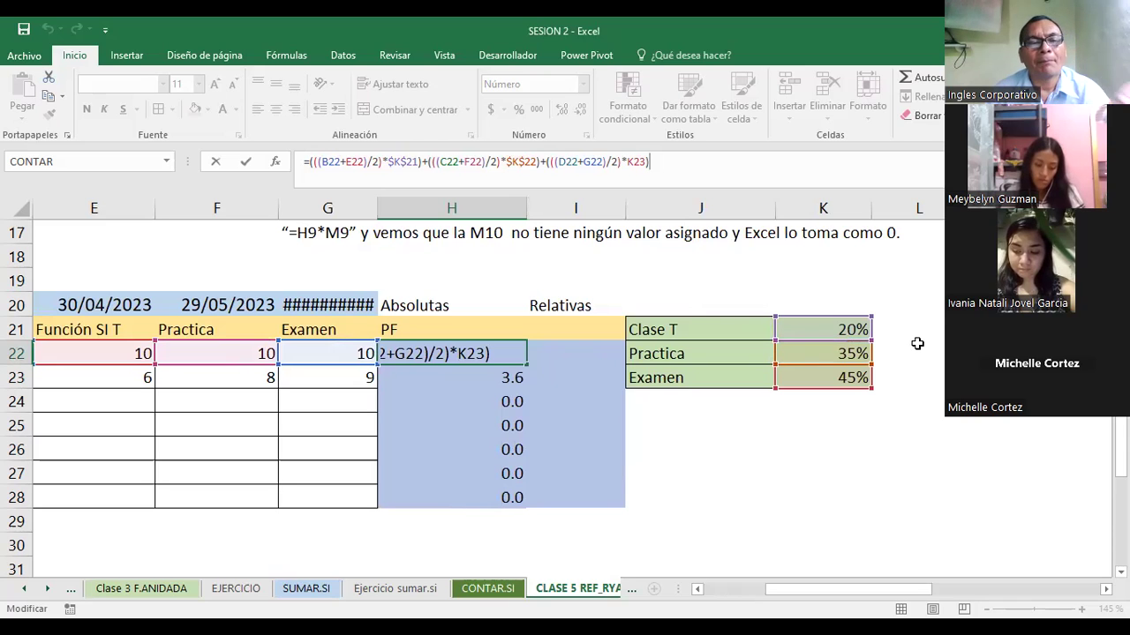
{"action": "left_click_drag", "start_coordinate": [821, 343], "coordinate": [812, 347]}
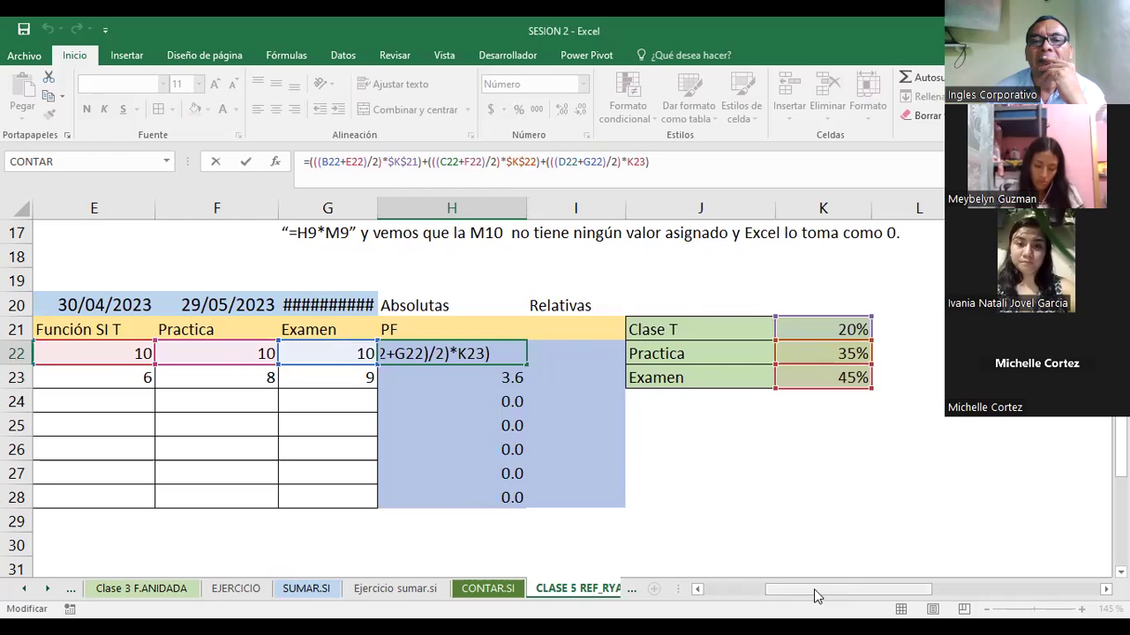
{"action": "left_click_drag", "start_coordinate": [794, 596], "coordinate": [790, 596]}
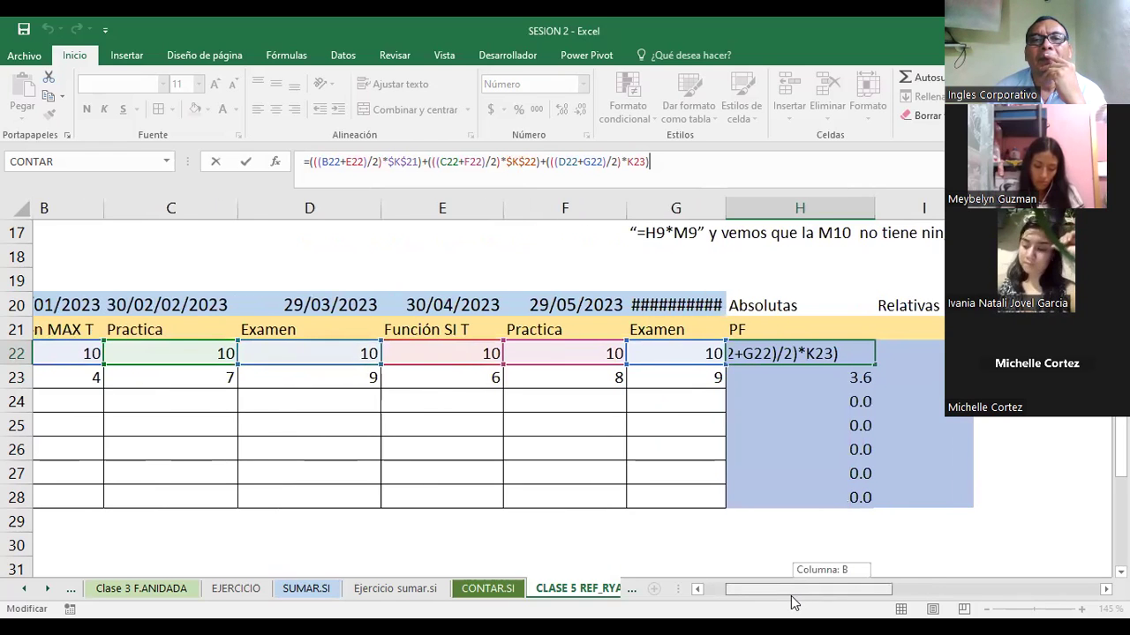
{"action": "left_click_drag", "start_coordinate": [790, 596], "coordinate": [784, 597]}
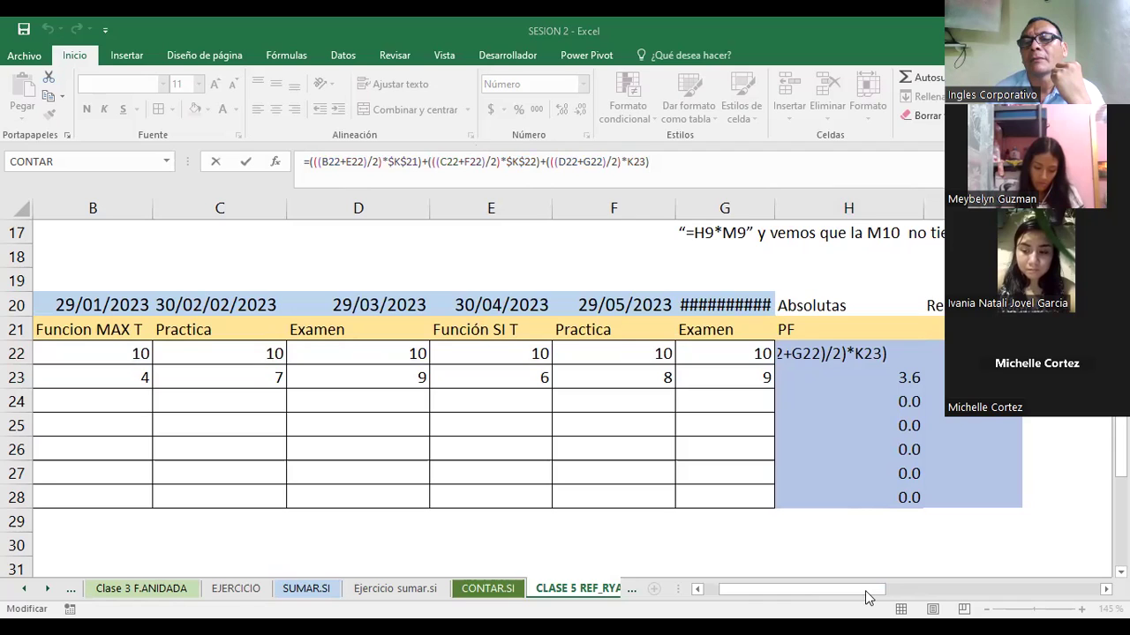
{"action": "scroll", "coordinate": [610, 353], "scroll_direction": "right", "scroll_amount": 4}
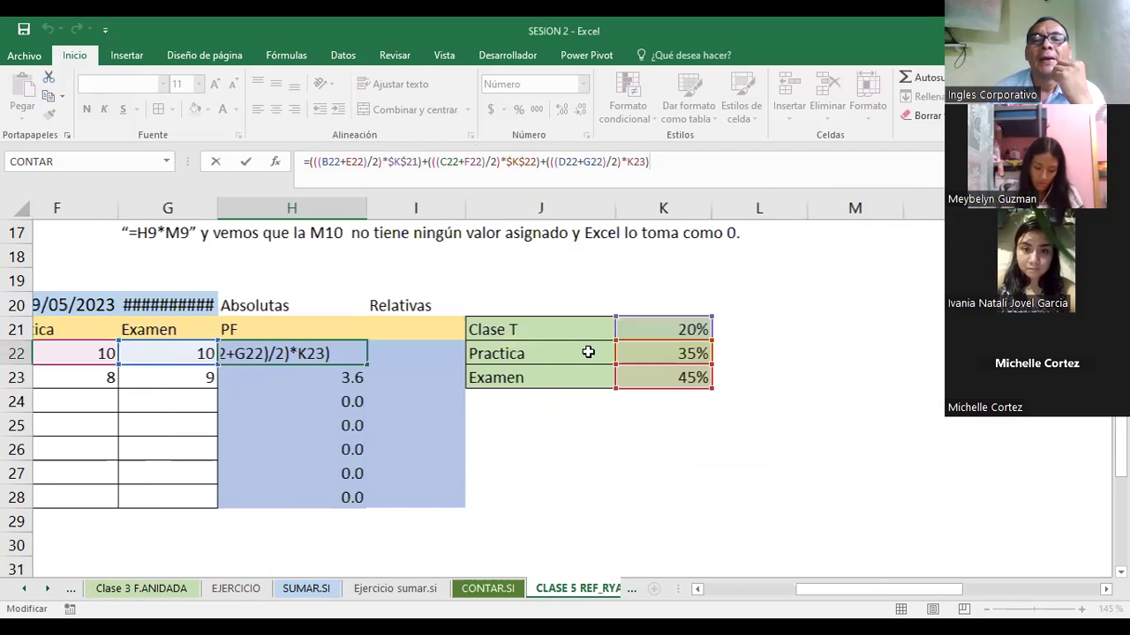
{"action": "scroll", "coordinate": [584, 353], "scroll_direction": "right", "scroll_amount": 1}
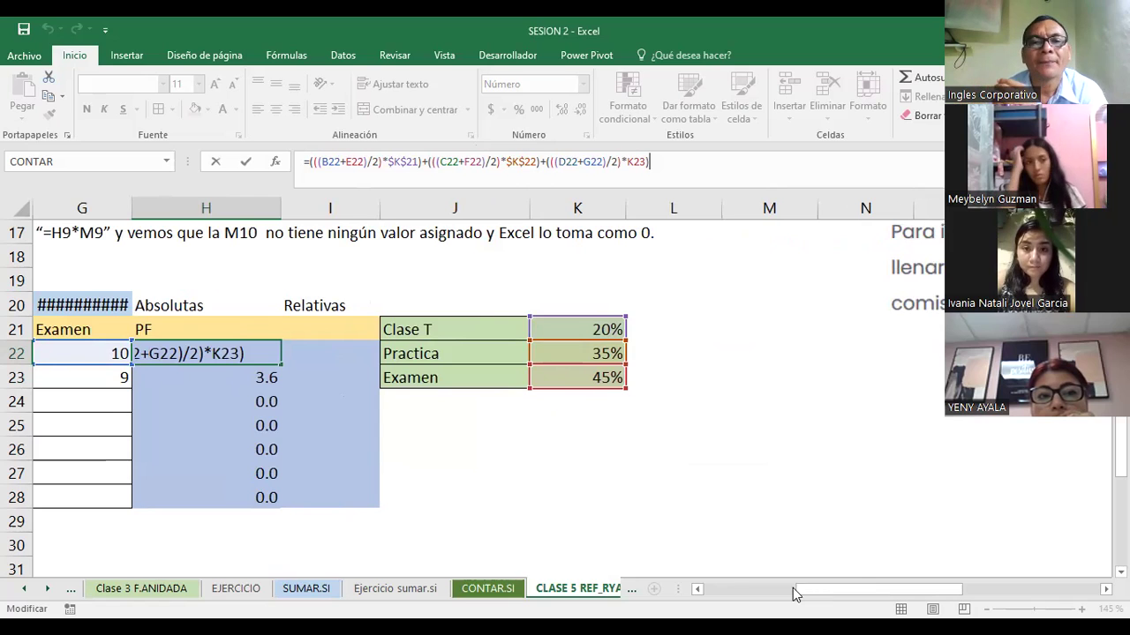
{"action": "left_click_drag", "start_coordinate": [794, 594], "coordinate": [732, 594]}
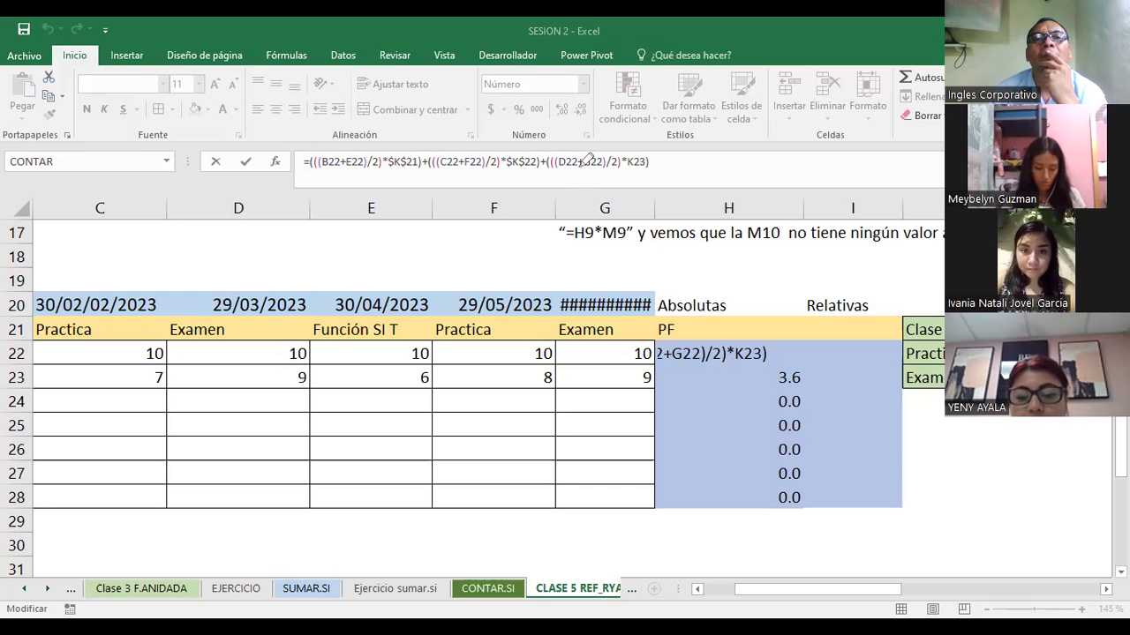
{"action": "left_click_drag", "start_coordinate": [578, 166], "coordinate": [331, 319]}
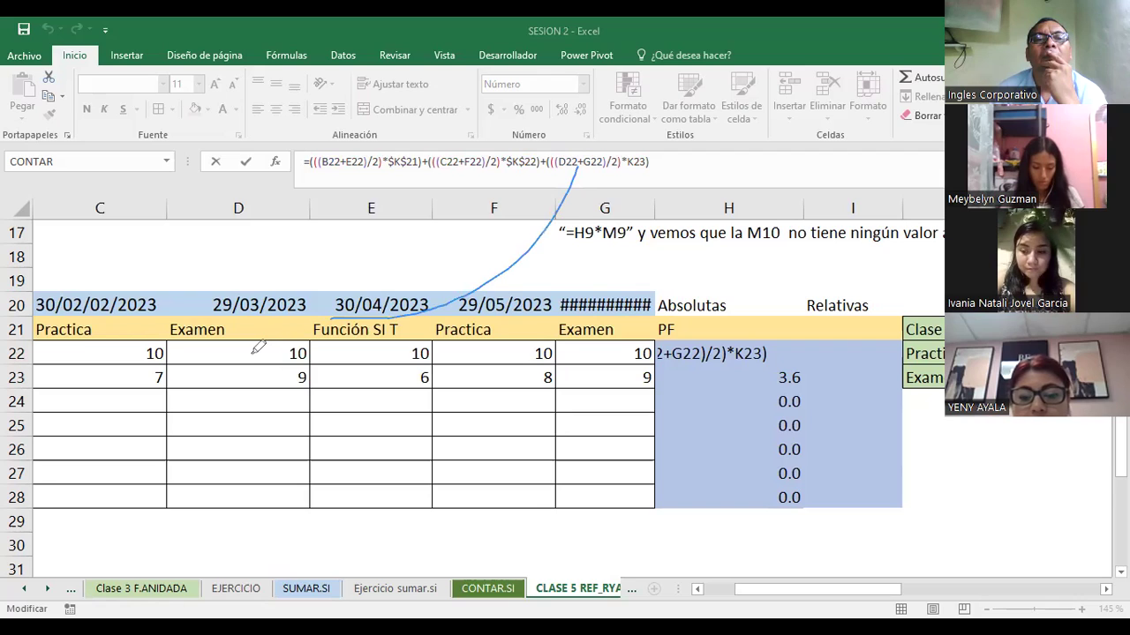
{"action": "left_click_drag", "start_coordinate": [258, 348], "coordinate": [254, 352]}
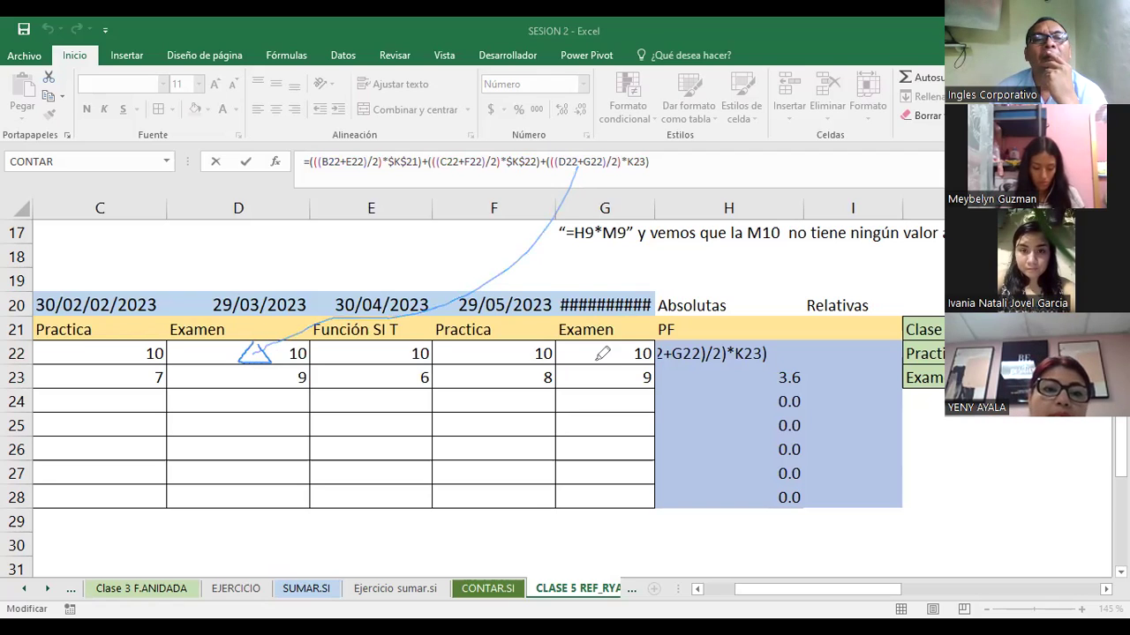
{"action": "left_click_drag", "start_coordinate": [592, 166], "coordinate": [592, 357]}
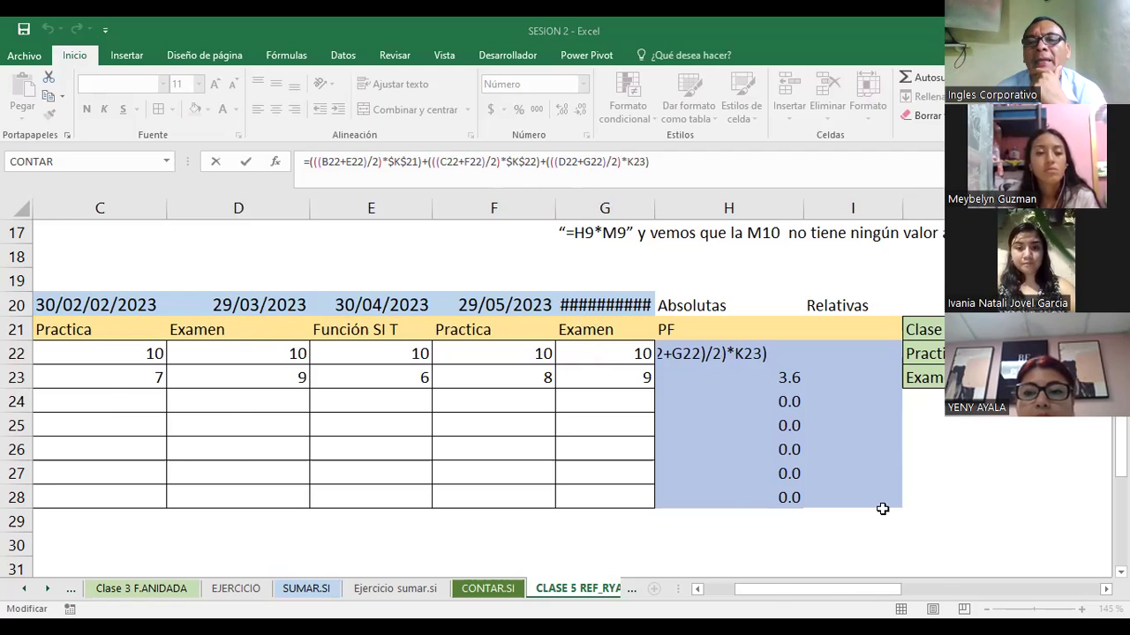
{"action": "scroll", "coordinate": [883, 509], "scroll_direction": "right", "scroll_amount": 3}
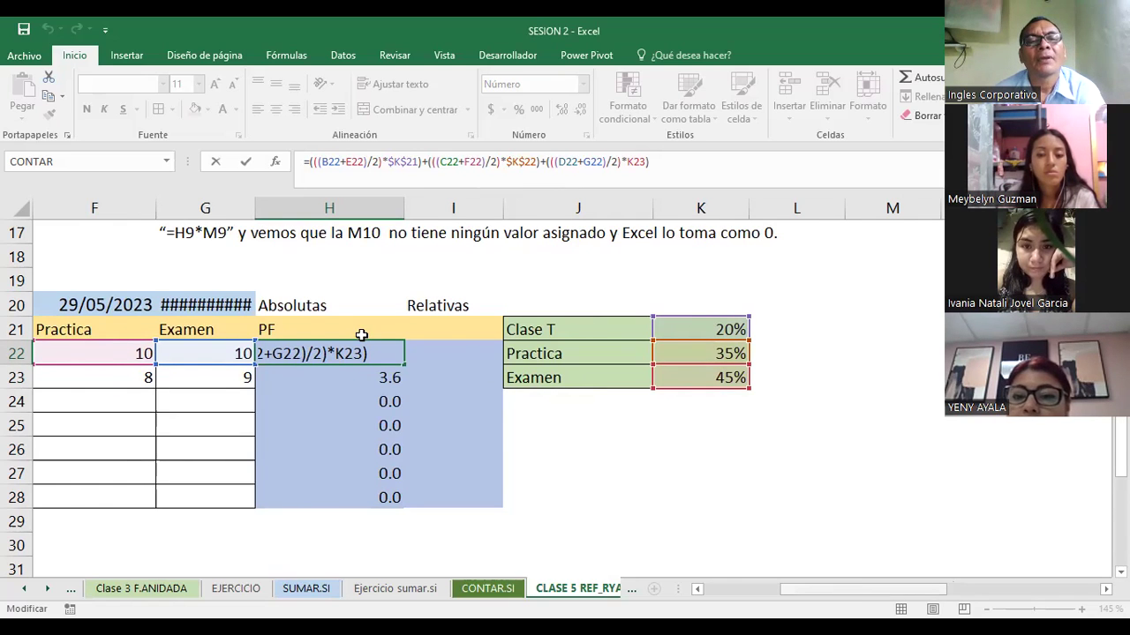
{"action": "scroll", "coordinate": [204, 357], "scroll_direction": "left", "scroll_amount": 3}
- Commit H22's formula and review Laura's row 23 scores from B23 through G23
{"action": "left_click", "coordinate": [216, 357]}
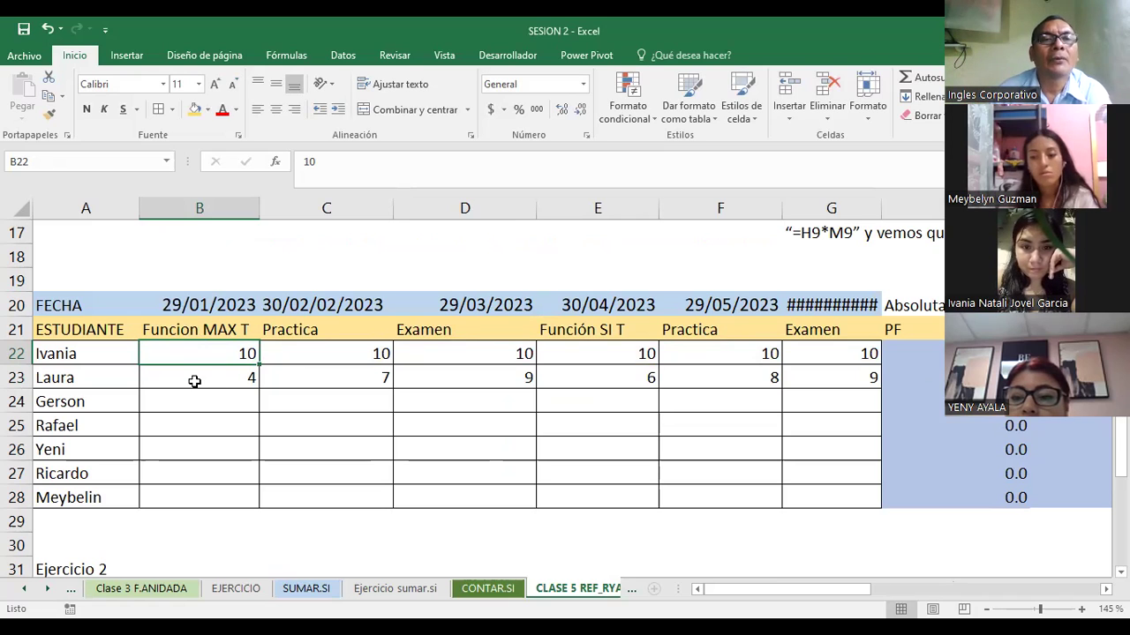
{"action": "left_click", "coordinate": [194, 379]}
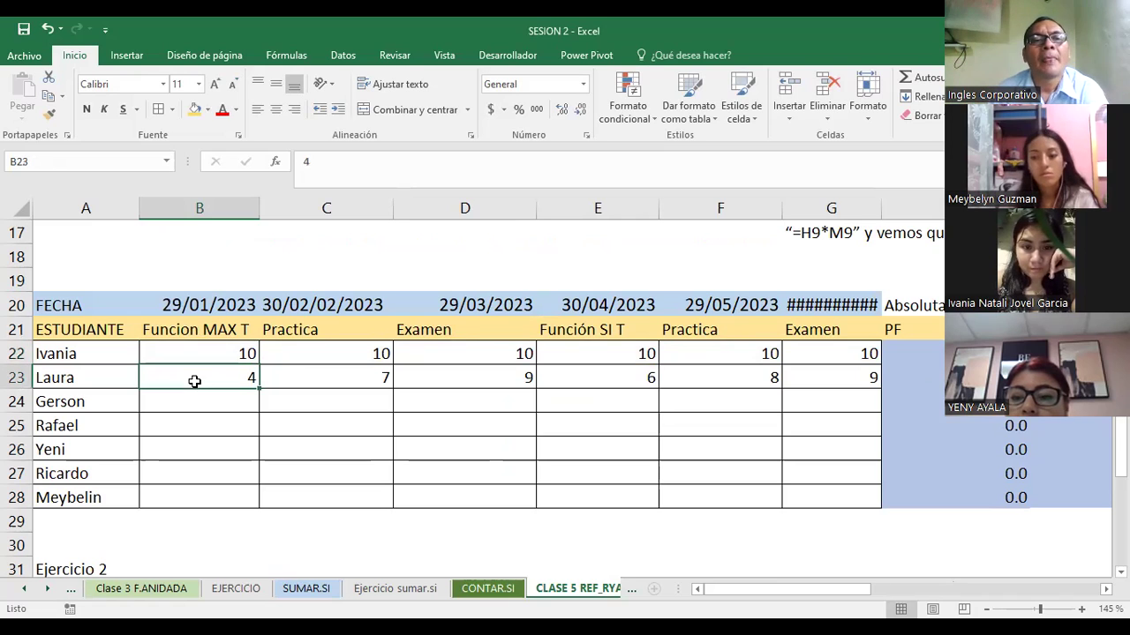
{"action": "left_click", "coordinate": [328, 376]}
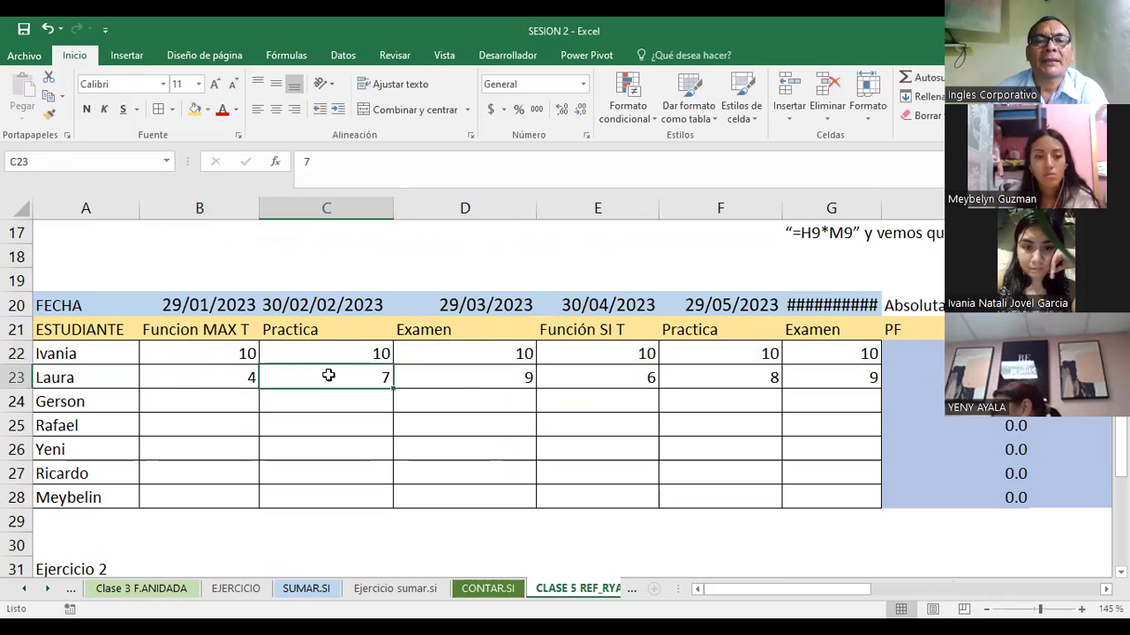
{"action": "left_click", "coordinate": [469, 385]}
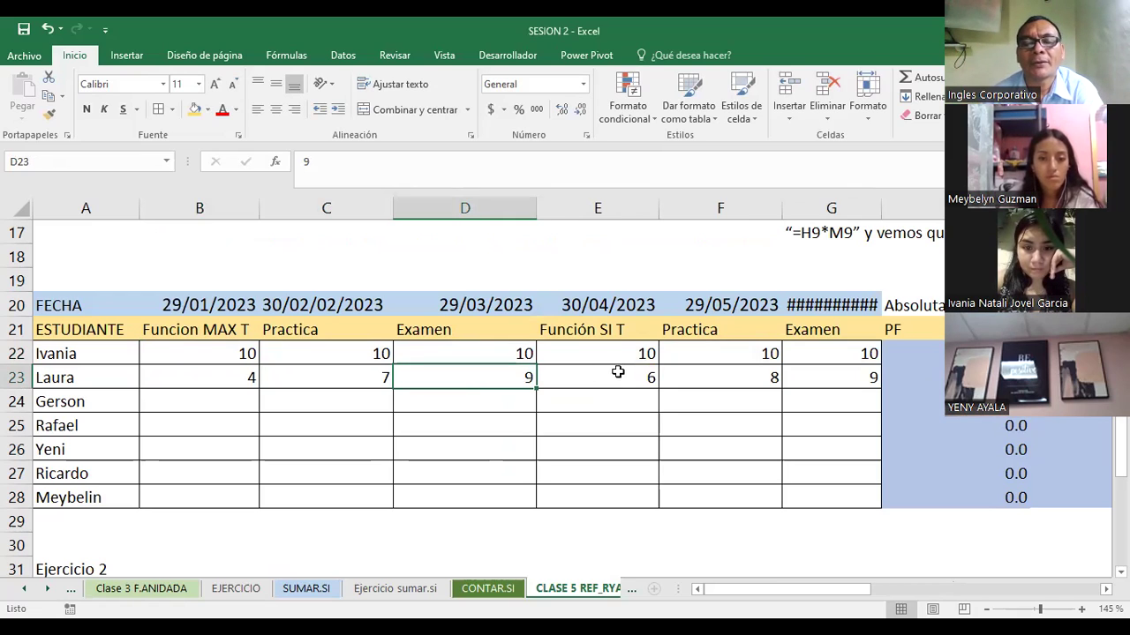
{"action": "left_click", "coordinate": [605, 376]}
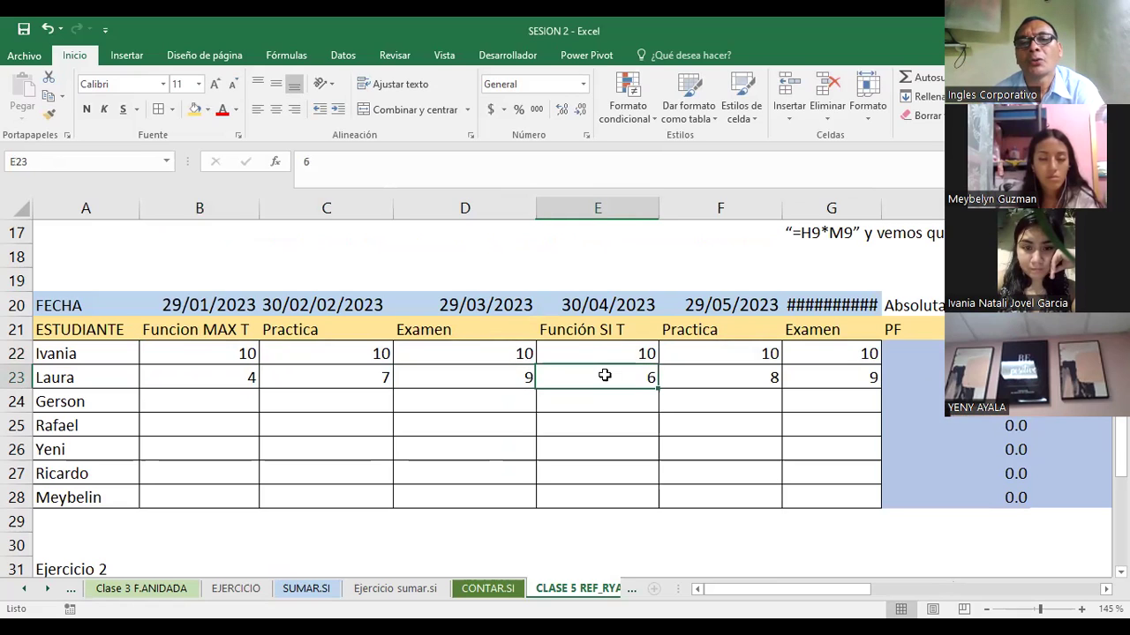
{"action": "left_click", "coordinate": [734, 383]}
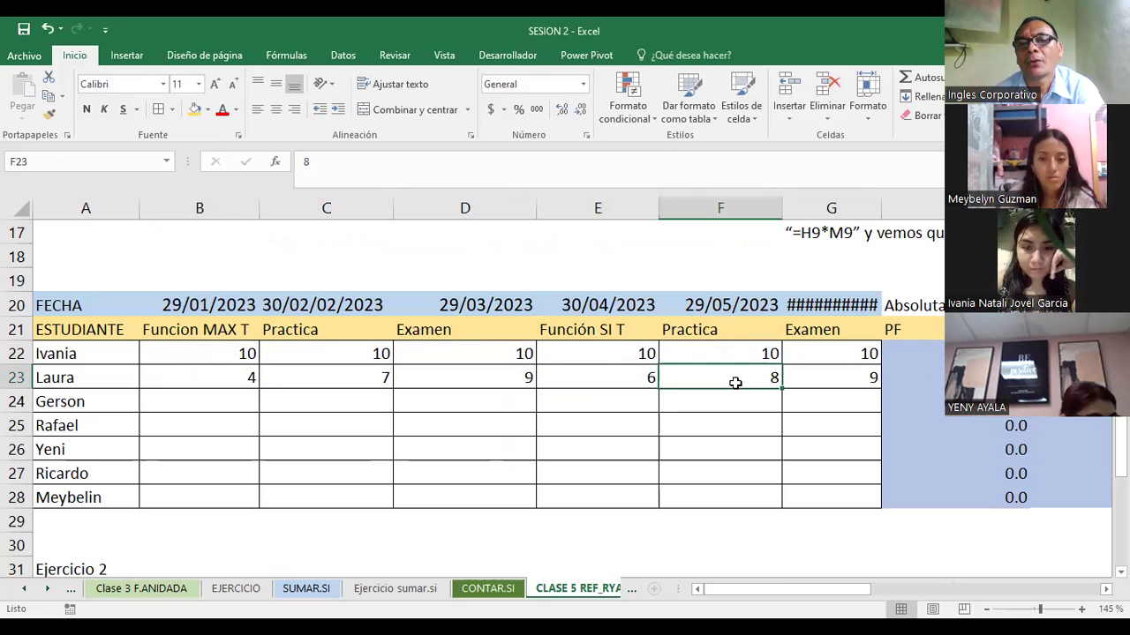
{"action": "left_click", "coordinate": [841, 376]}
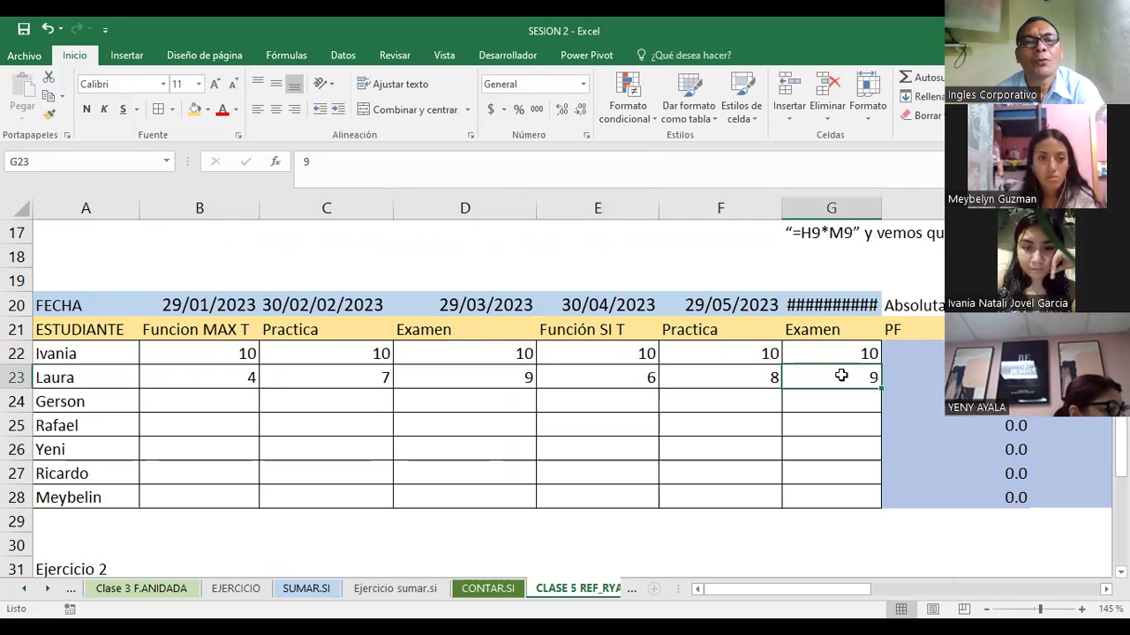
- Recheck Laura's B23 and E23 scores, then reselect Ivania's PF formula in H22
{"action": "left_click", "coordinate": [224, 374]}
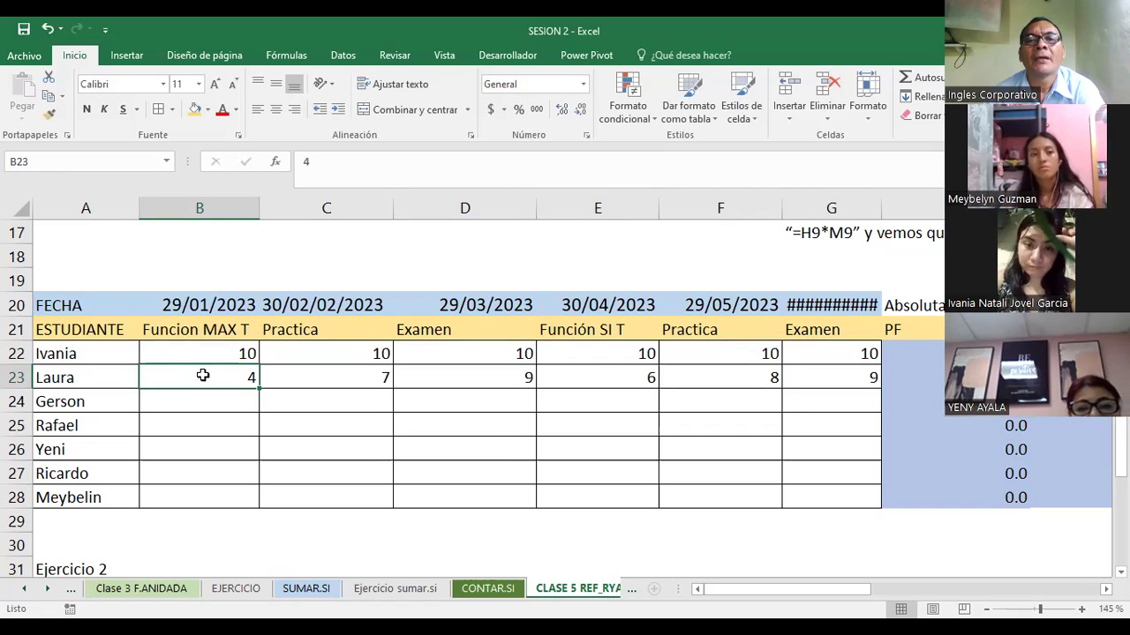
{"action": "left_click", "coordinate": [634, 381]}
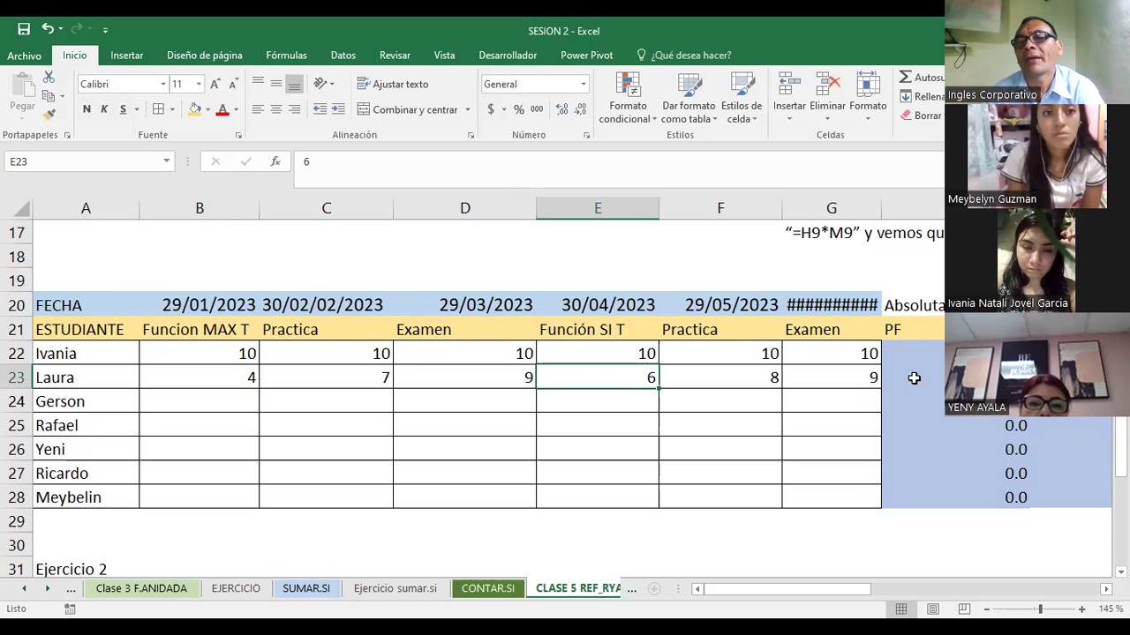
{"action": "left_click", "coordinate": [939, 350]}
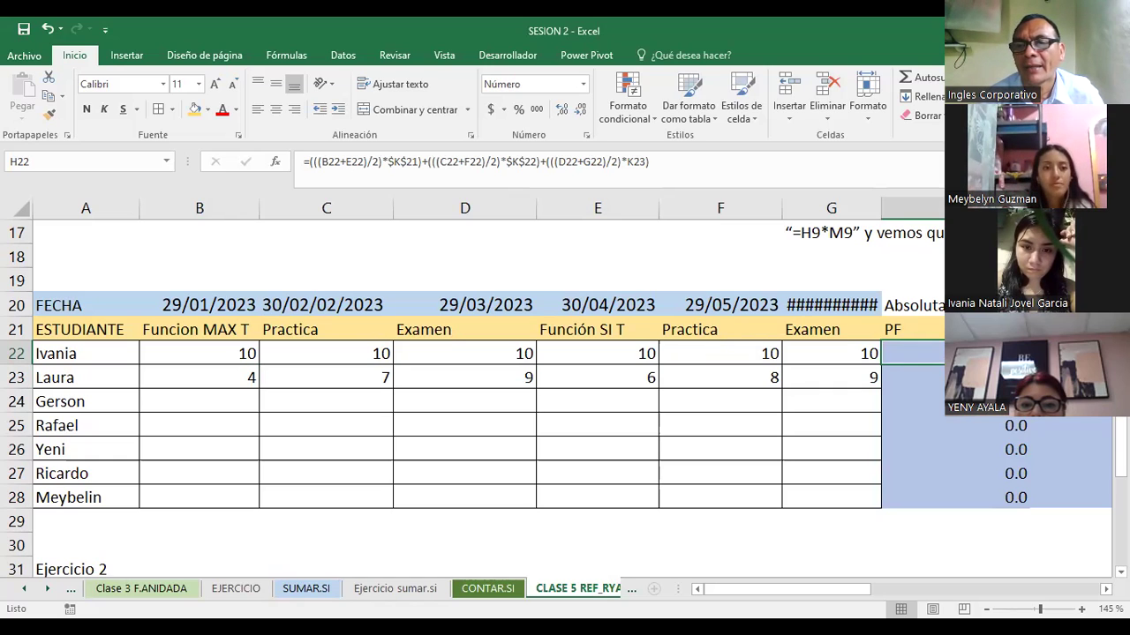
- Compare Laura's H23 PF formula with H22 unchanged, then fill it down through H28
{"action": "left_click", "coordinate": [997, 378]}
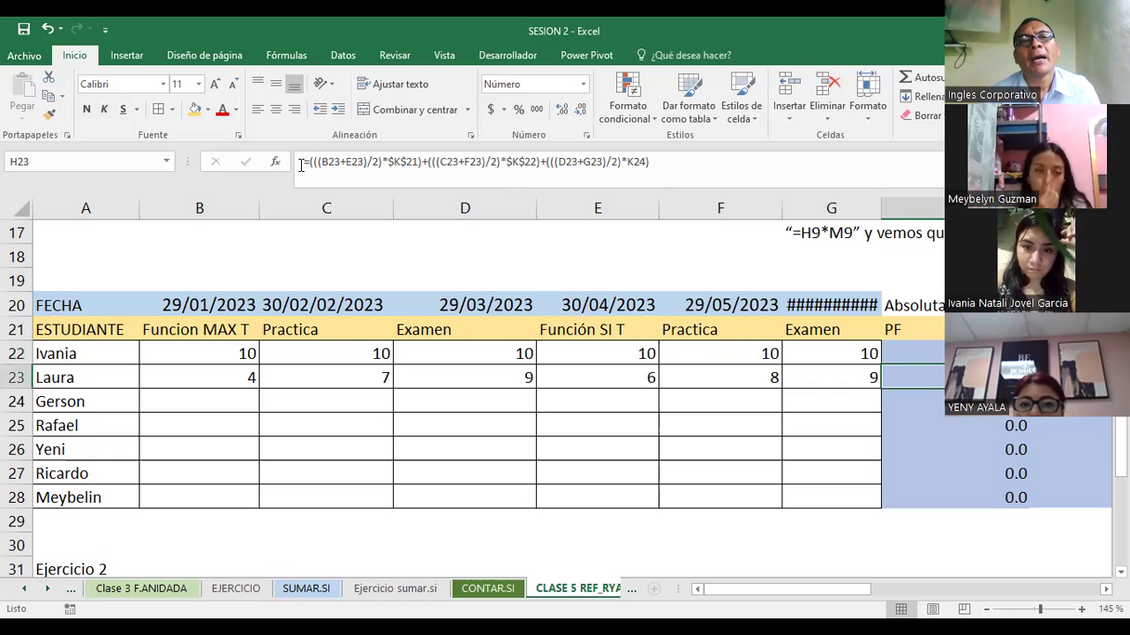
{"action": "left_click", "coordinate": [581, 164]}
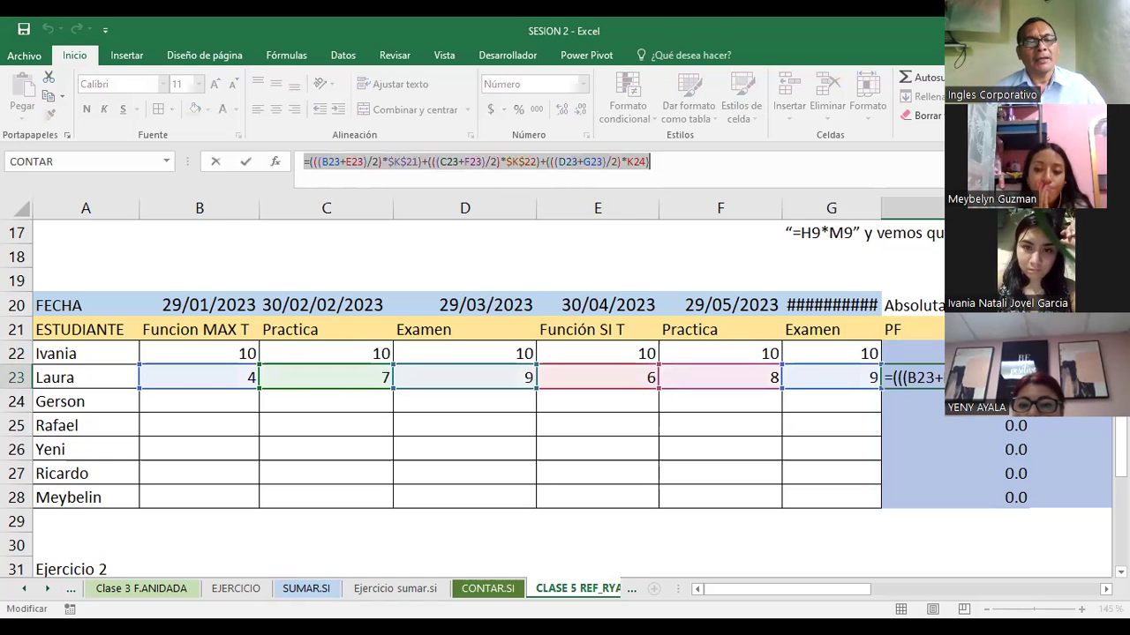
{"action": "key", "text": "Escape"}
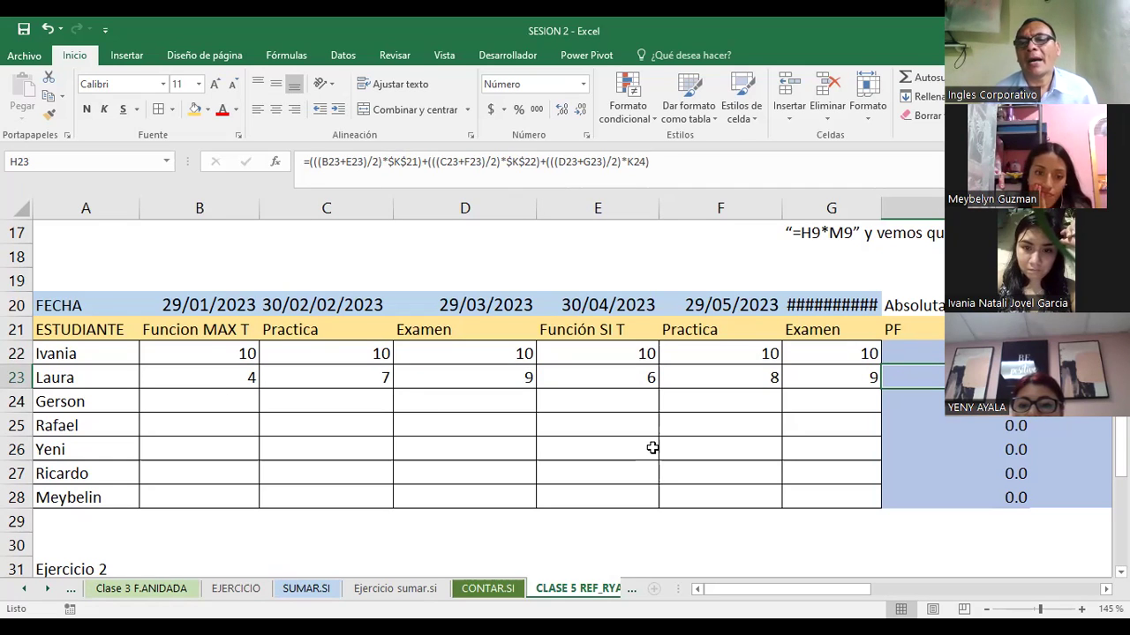
{"action": "left_click", "coordinate": [931, 351]}
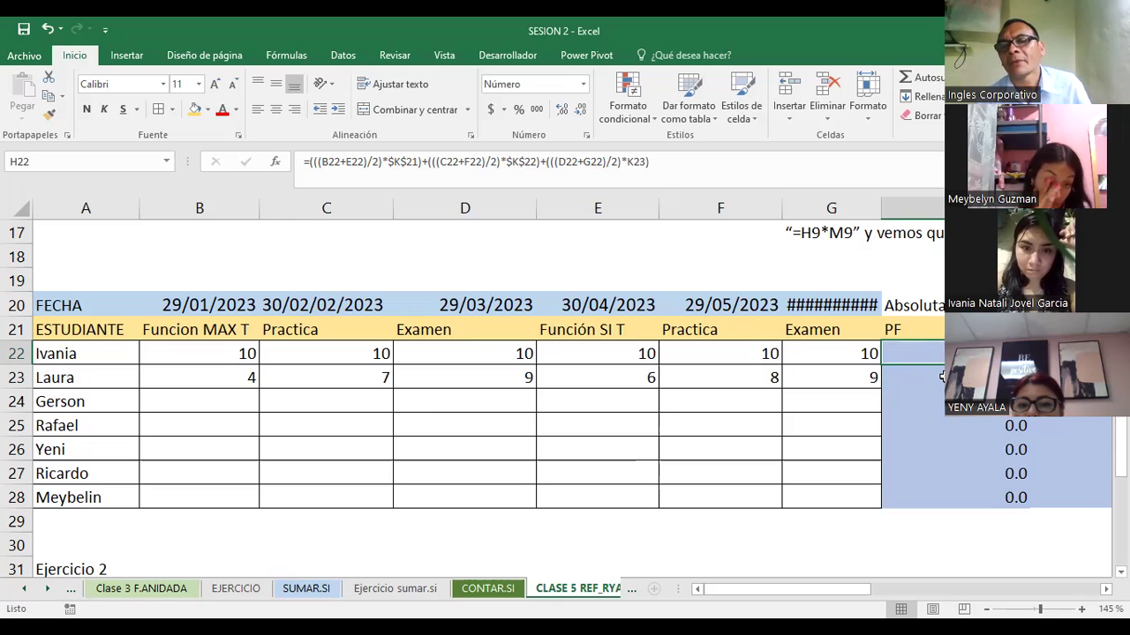
{"action": "left_click", "coordinate": [941, 377]}
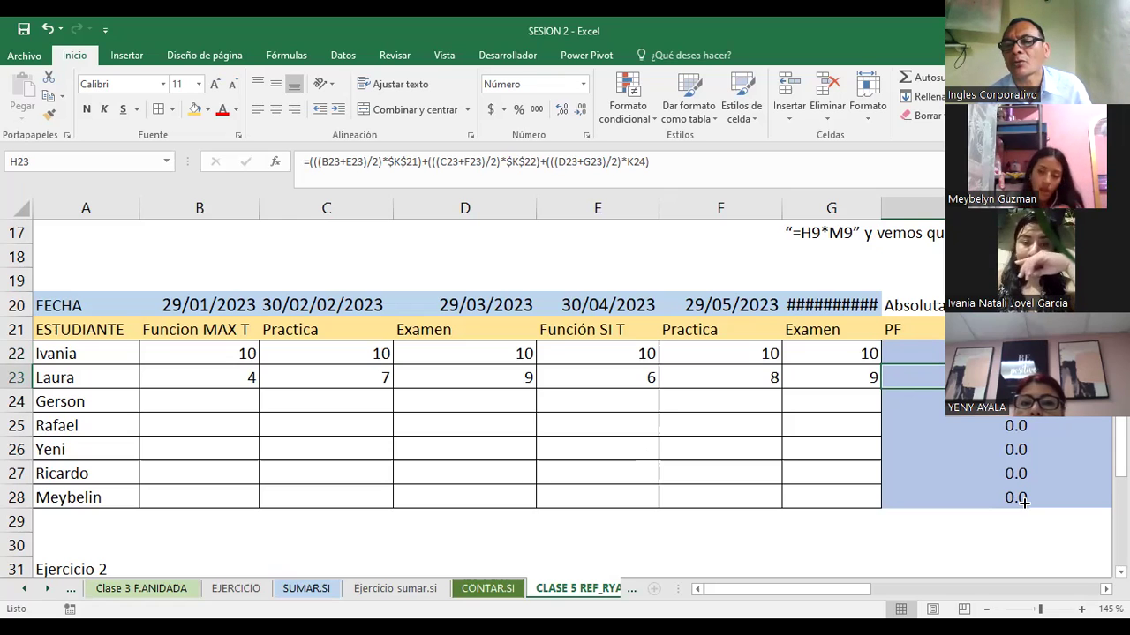
{"action": "left_click_drag", "start_coordinate": [1022, 500], "coordinate": [1021, 500]}
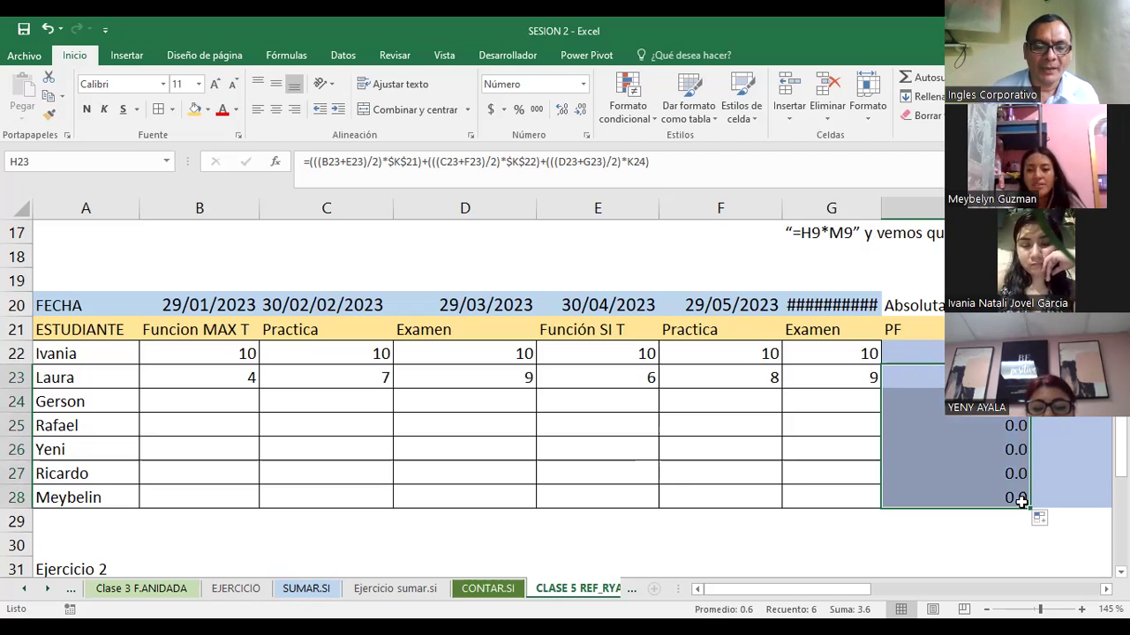
{"action": "left_click", "coordinate": [226, 404]}
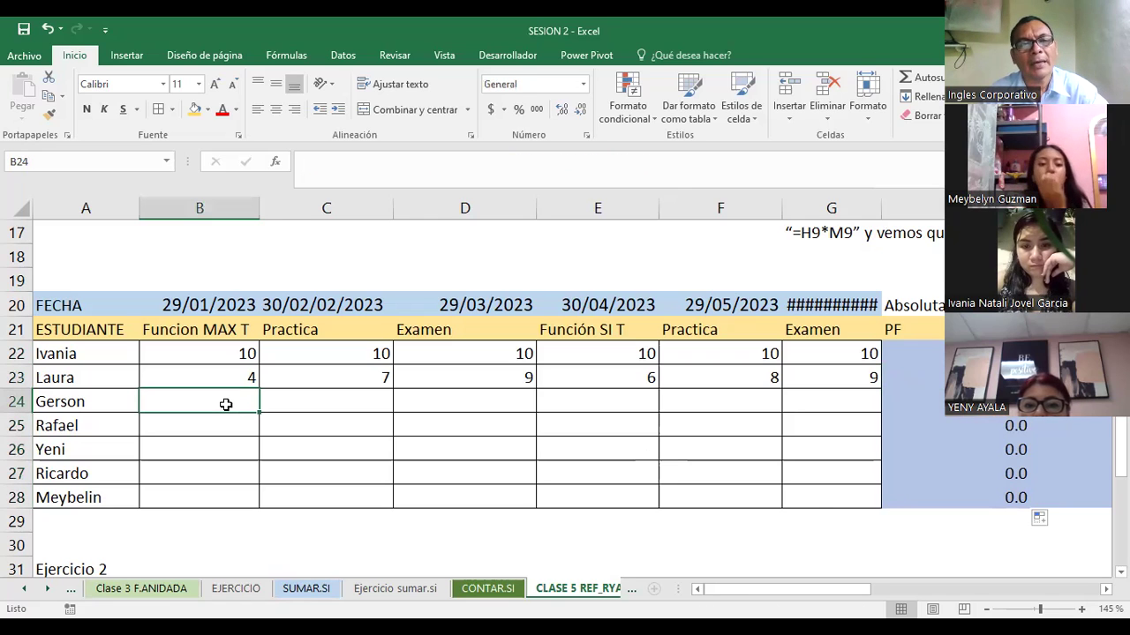
- Enter Gerson's scores 5, 6, 5, 7, 5 and 8 across B24 to G24
{"action": "type", "text": "5"}
{"action": "key", "text": "Tab"}
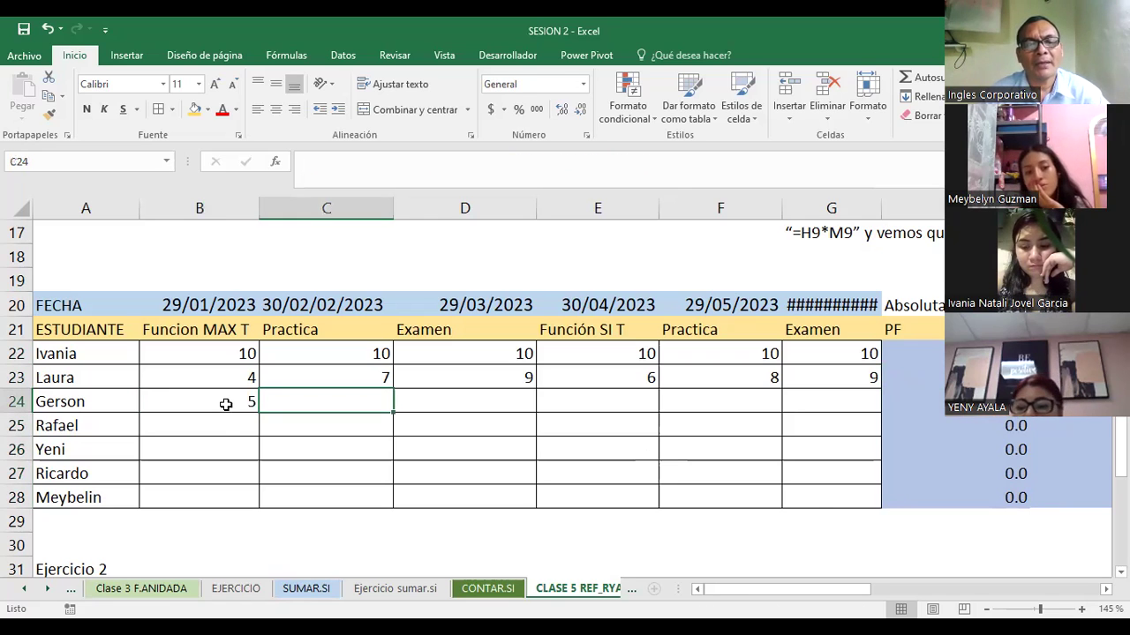
{"action": "type", "text": "6"}
{"action": "key", "text": "Tab"}
{"action": "type", "text": "5"}
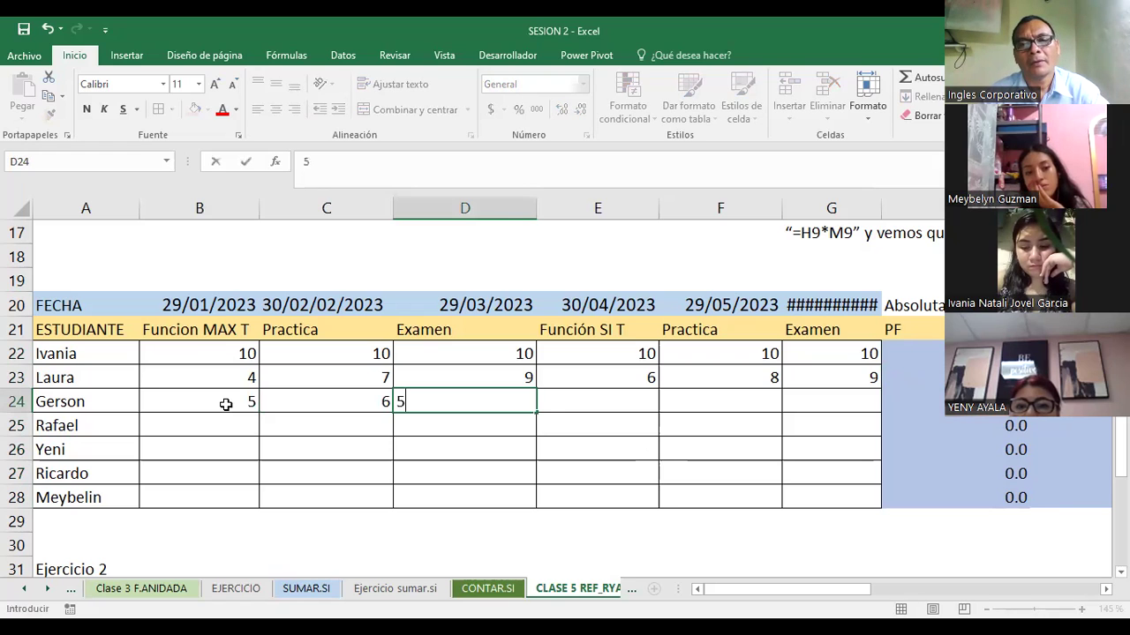
{"action": "key", "text": "Tab"}
{"action": "type", "text": "7"}
{"action": "key", "text": "Tab"}
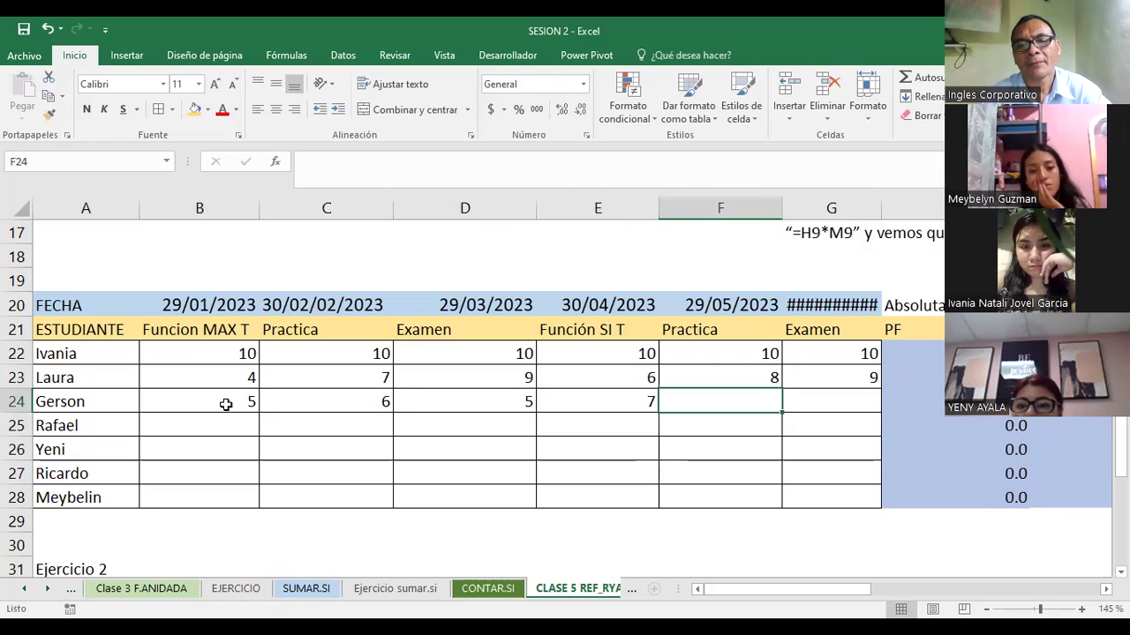
{"action": "type", "text": "5"}
{"action": "key", "text": "Tab"}
{"action": "type", "text": "8"}
{"action": "key", "text": "Tab"}
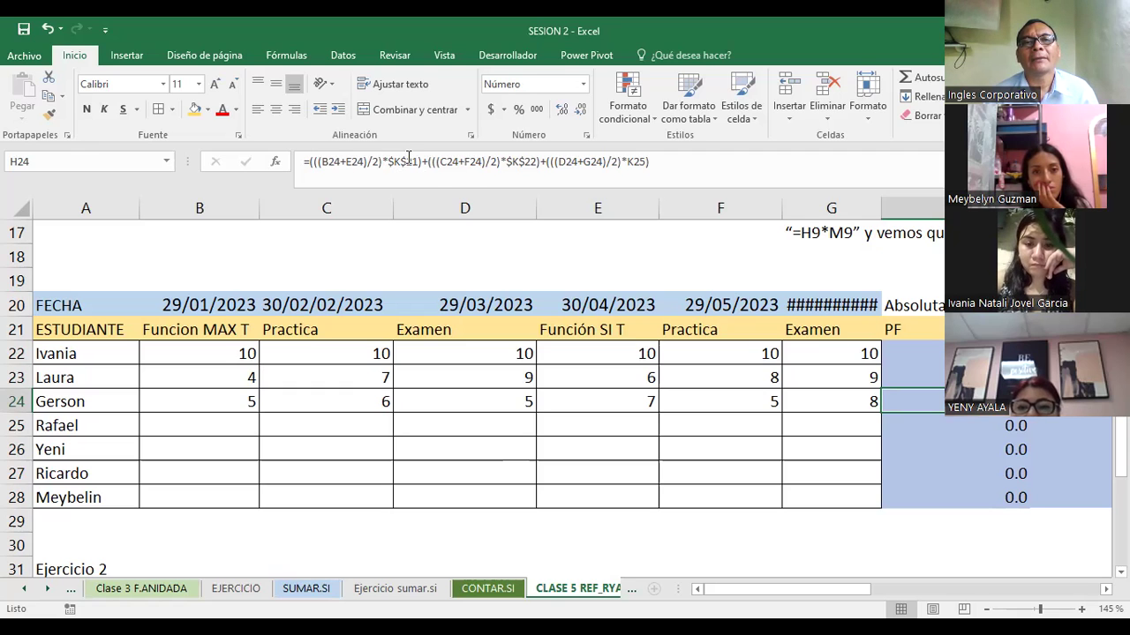
{"action": "double_click", "coordinate": [406, 162]}
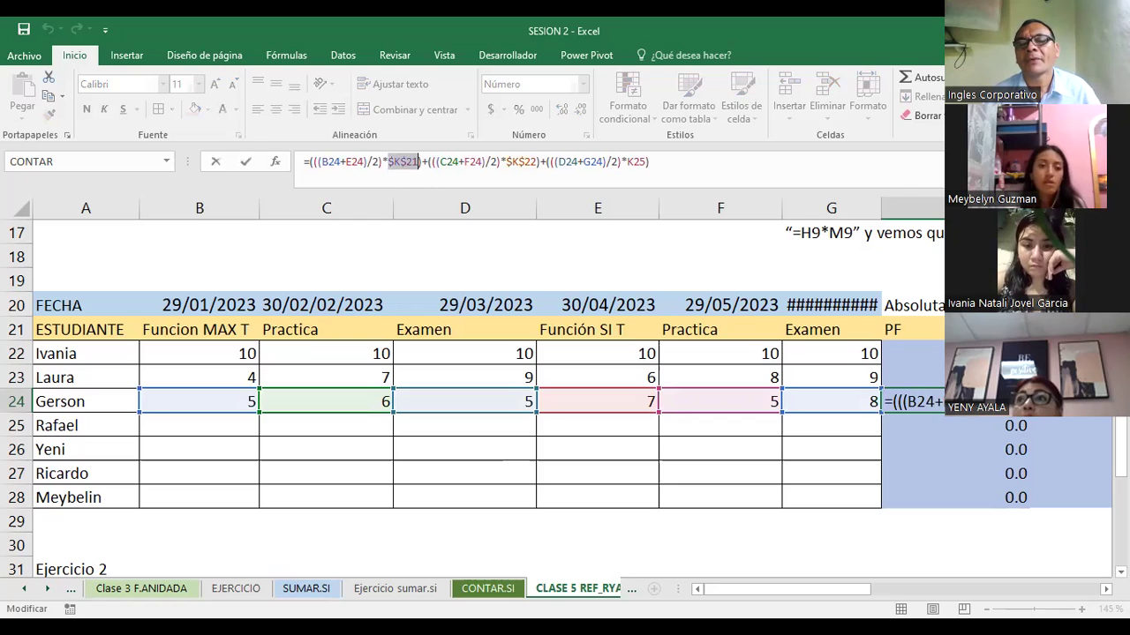
{"action": "key", "text": "Escape"}
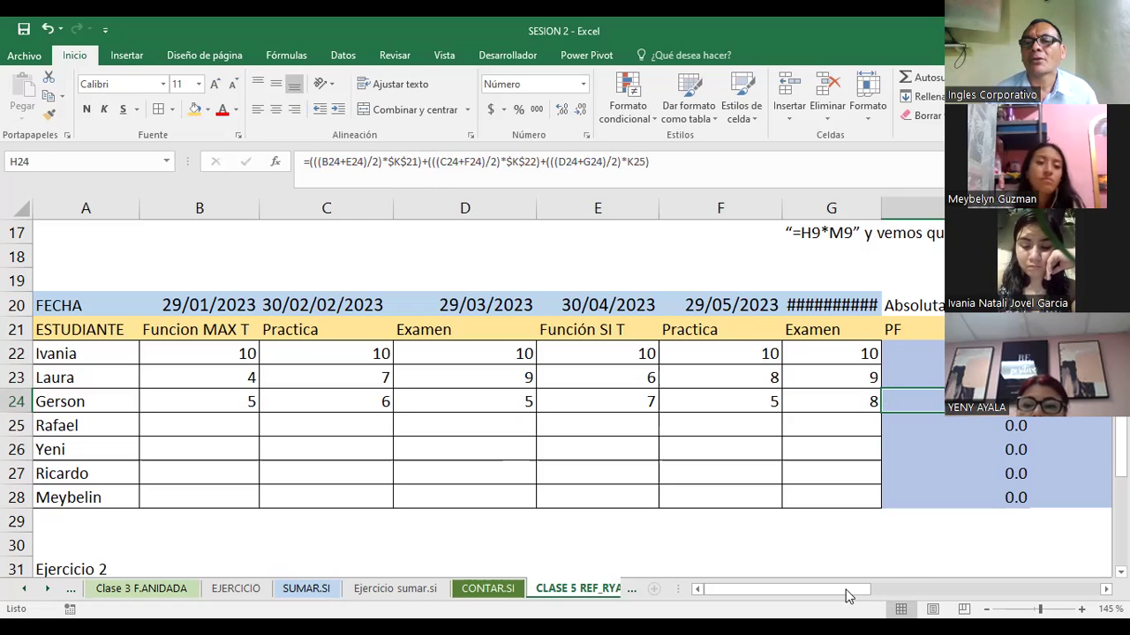
{"action": "scroll", "coordinate": [843, 334], "scroll_direction": "right", "scroll_amount": 4}
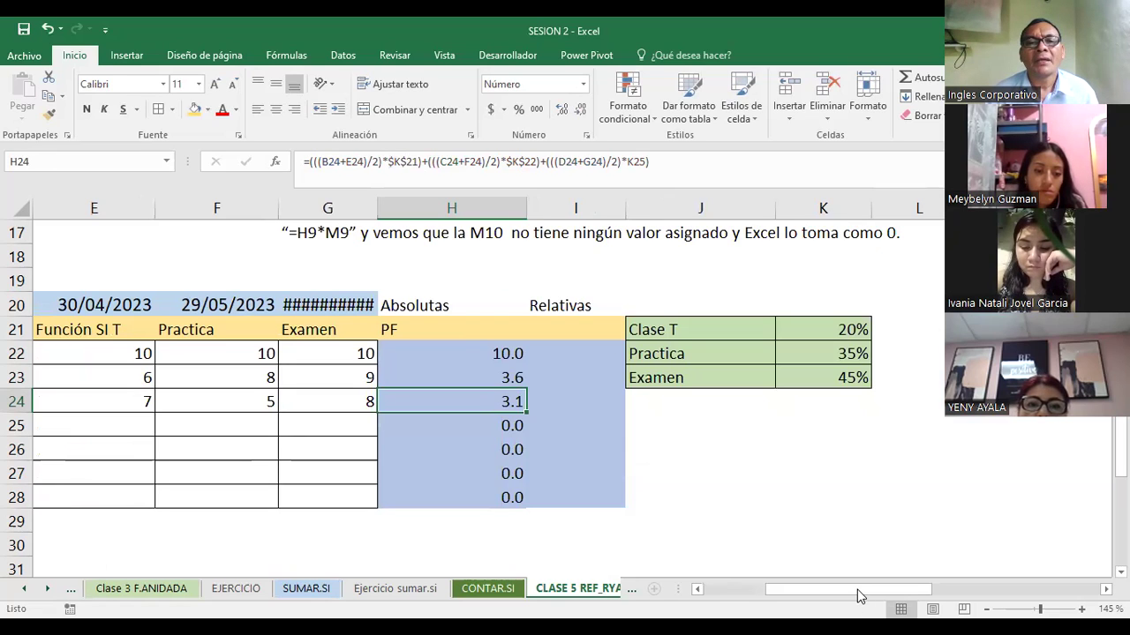
{"action": "left_click_drag", "start_coordinate": [805, 594], "coordinate": [748, 594]}
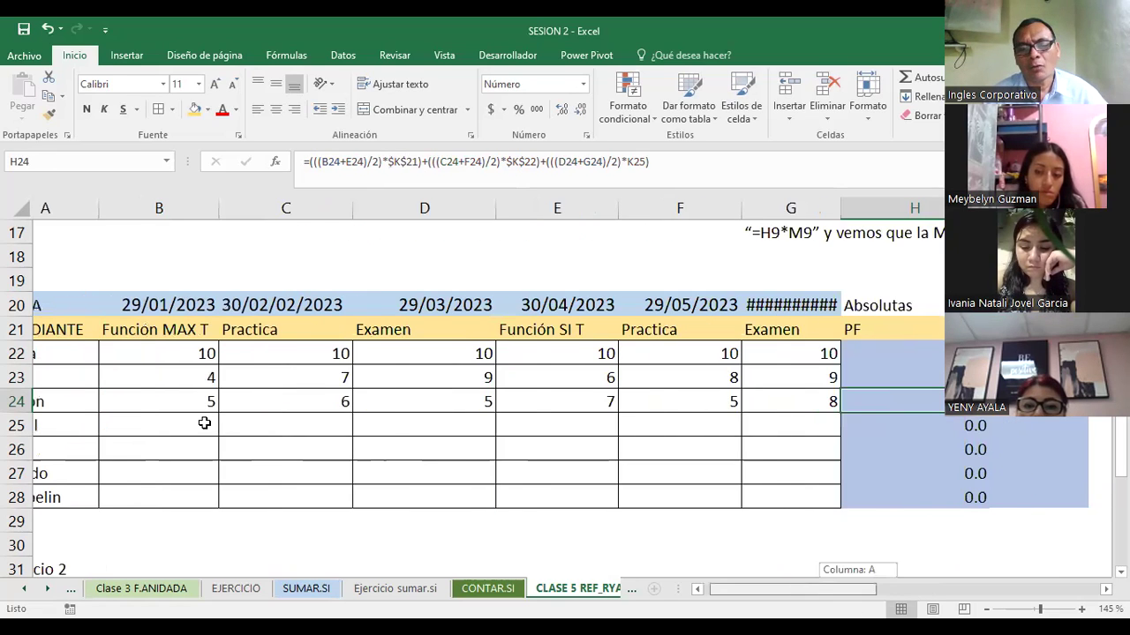
- Fill Rafael's row 25 with scores 4, 6, 7, 8, 9 and 3
{"action": "left_click", "coordinate": [204, 424]}
{"action": "type", "text": "4"}
{"action": "key", "text": "Tab"}
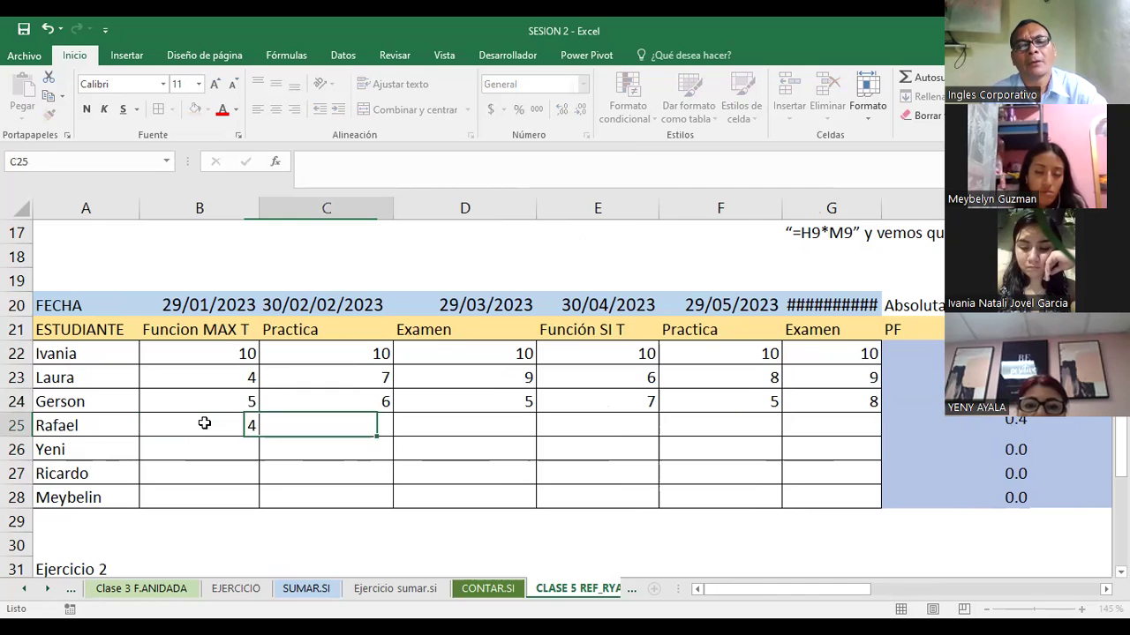
{"action": "type", "text": "6\t7\t8\t9\t"}
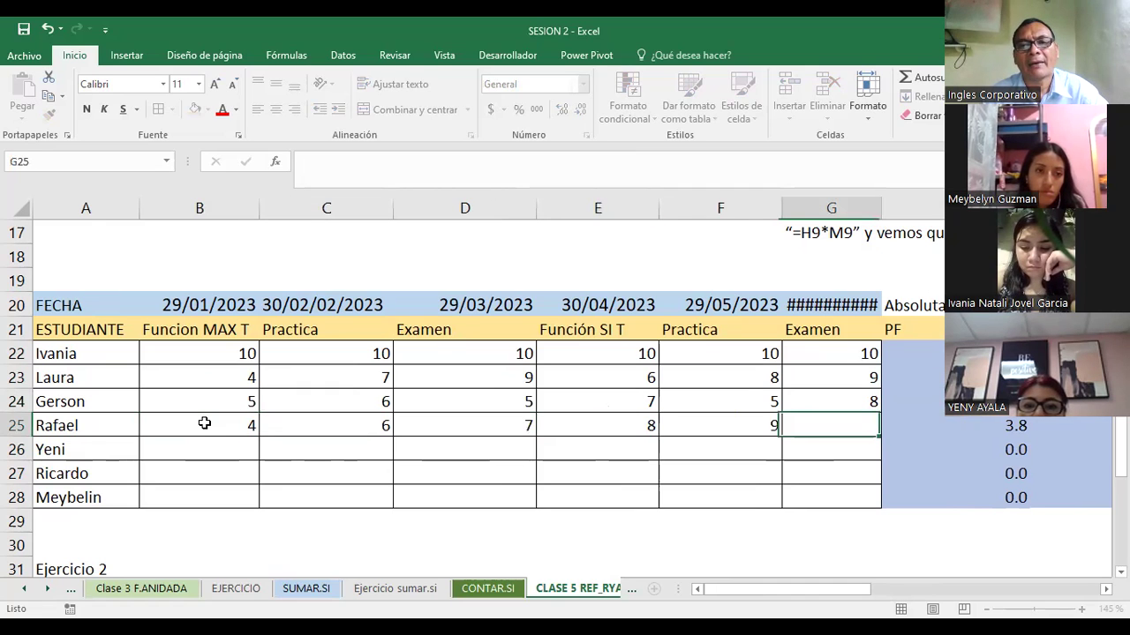
{"action": "type", "text": "3"}
{"action": "key", "text": "Return"}
- Fill row 26 from G26 leftward with 4, 5, 6, 7, 8 and 10
{"action": "type", "text": "4"}
{"action": "key", "text": "Left"}
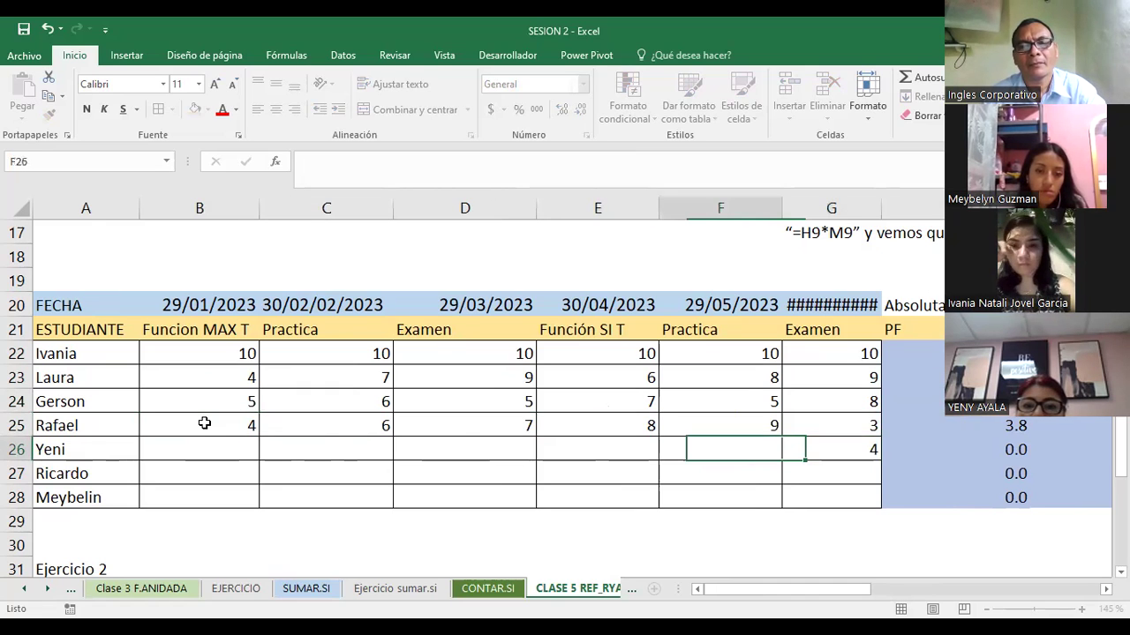
{"action": "type", "text": "5"}
{"action": "key", "text": "Left"}
{"action": "type", "text": "6"}
{"action": "key", "text": "Left"}
{"action": "type", "text": "7"}
{"action": "key", "text": "Left"}
{"action": "type", "text": "8"}
{"action": "key", "text": "Left"}
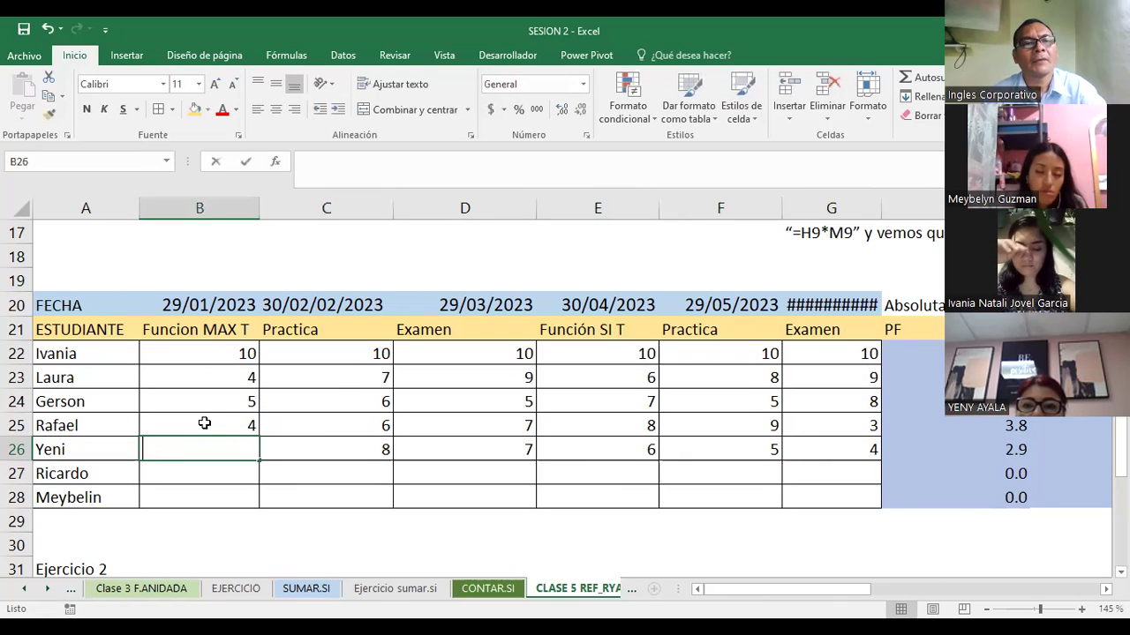
{"action": "type", "text": "10"}
{"action": "key", "text": "Return"}
{"action": "key", "text": "Left"}
- Fill row 27 with scores 5, 6, 8, 9, 6 and 7, ending at G27
{"action": "key", "text": "Right"}
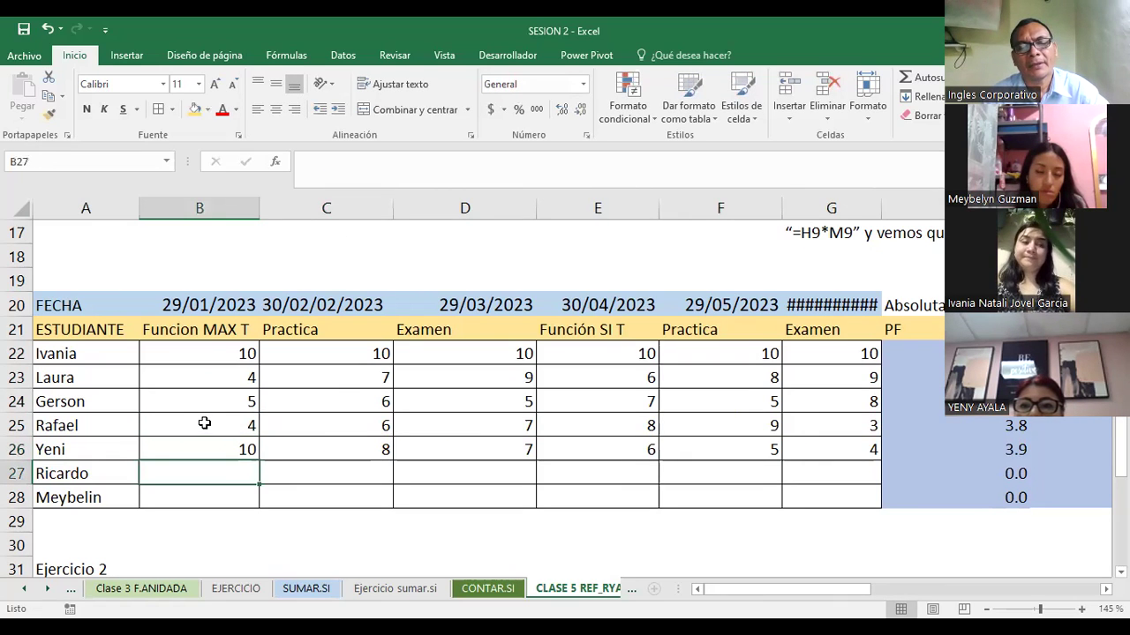
{"action": "type", "text": "5"}
{"action": "key", "text": "Right"}
{"action": "type", "text": "6"}
{"action": "key", "text": "Right"}
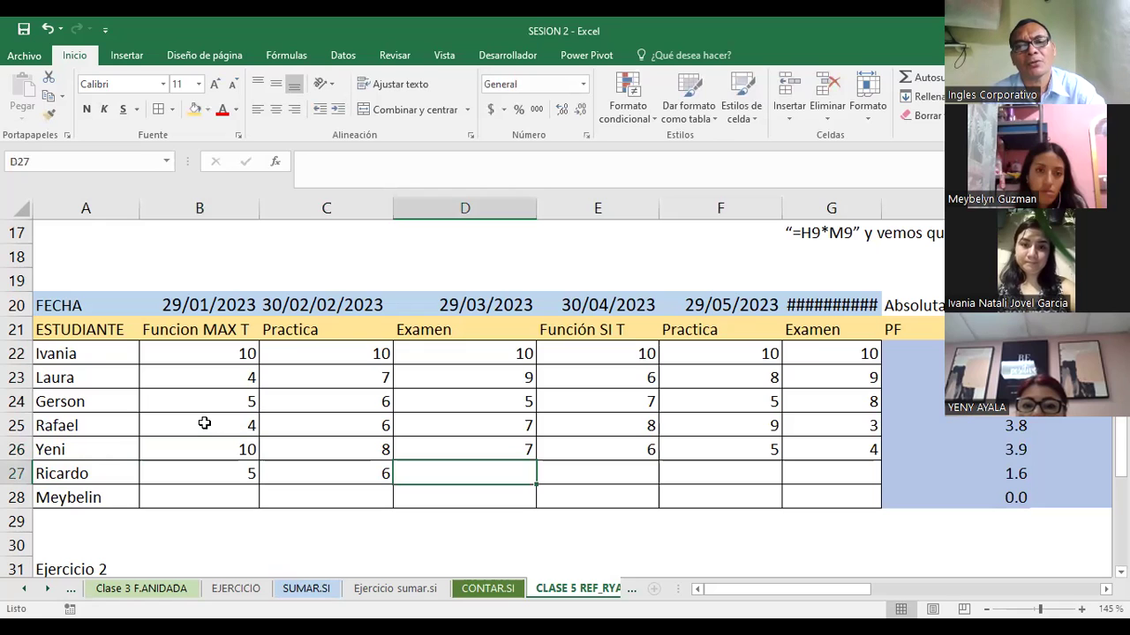
{"action": "type", "text": "8"}
{"action": "key", "text": "Right"}
{"action": "type", "text": "9"}
{"action": "key", "text": "Right"}
{"action": "type", "text": "6"}
{"action": "key", "text": "Right"}
{"action": "type", "text": "7"}
{"action": "key", "text": "Return"}
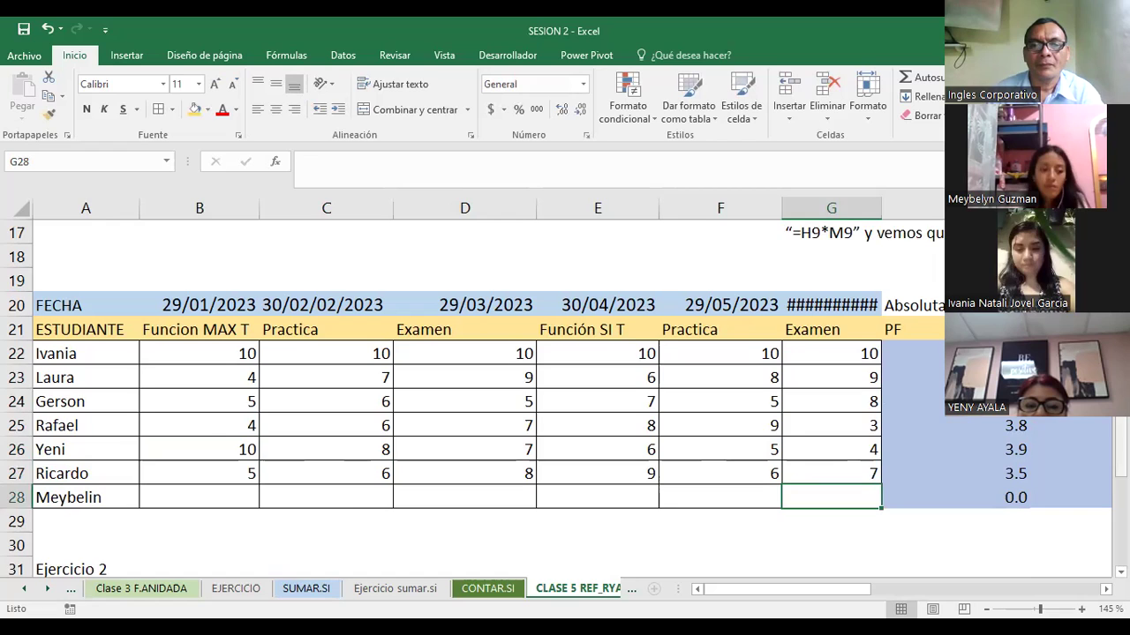
- Format Ejercicio 2's PRECIO cells B34:B37 as Moneda currency, so 230 shows $ 230.00
{"action": "scroll", "coordinate": [565, 397], "scroll_direction": "down", "scroll_amount": 1}
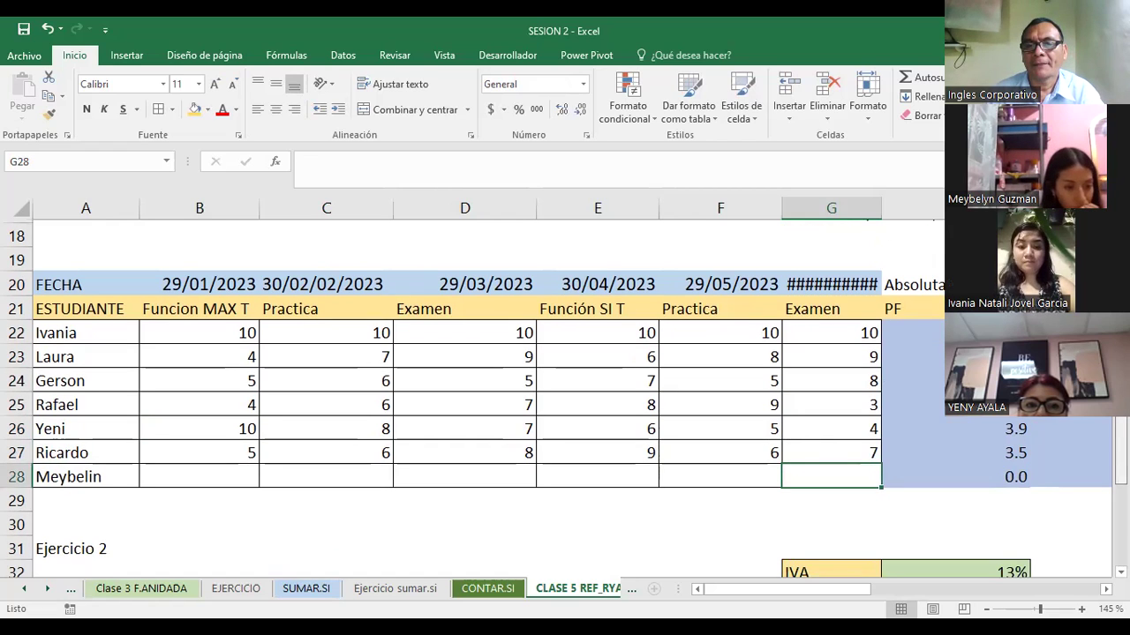
{"action": "scroll", "coordinate": [206, 504], "scroll_direction": "down", "scroll_amount": 1}
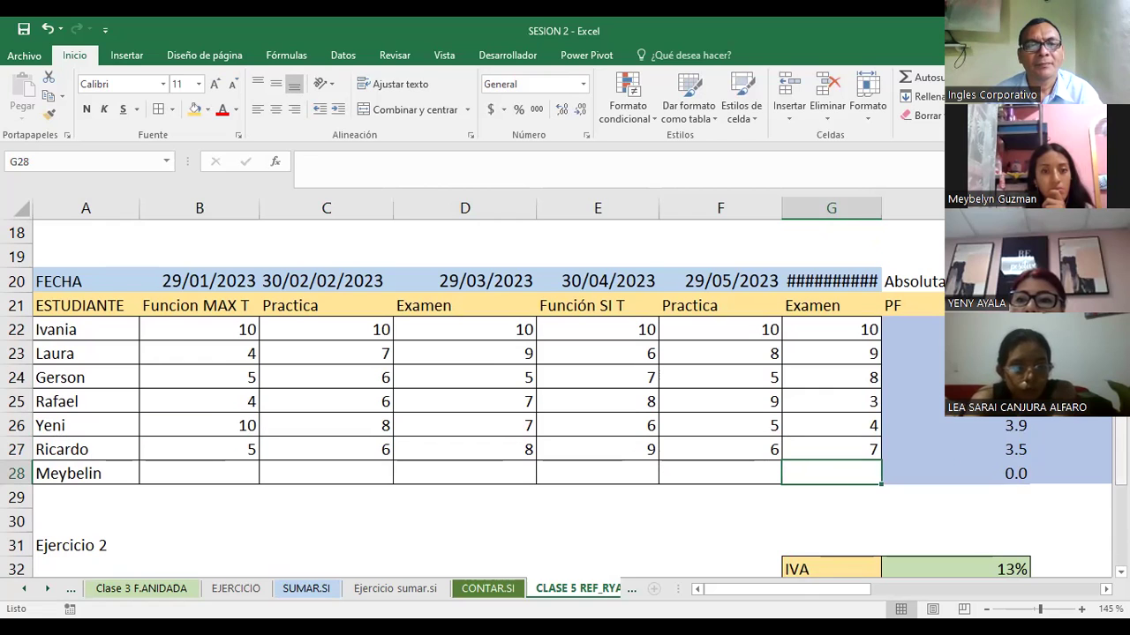
{"action": "scroll", "coordinate": [564, 398], "scroll_direction": "down", "scroll_amount": 1}
{"action": "scroll", "coordinate": [565, 397], "scroll_direction": "down", "scroll_amount": 1}
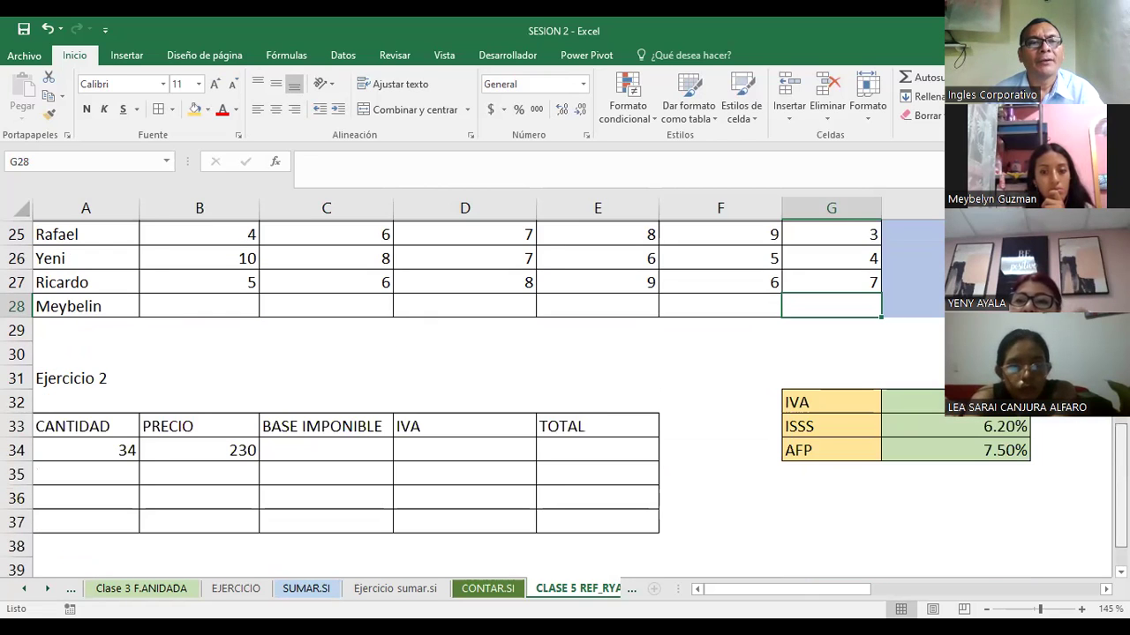
{"action": "scroll", "coordinate": [565, 397], "scroll_direction": "down", "scroll_amount": 1}
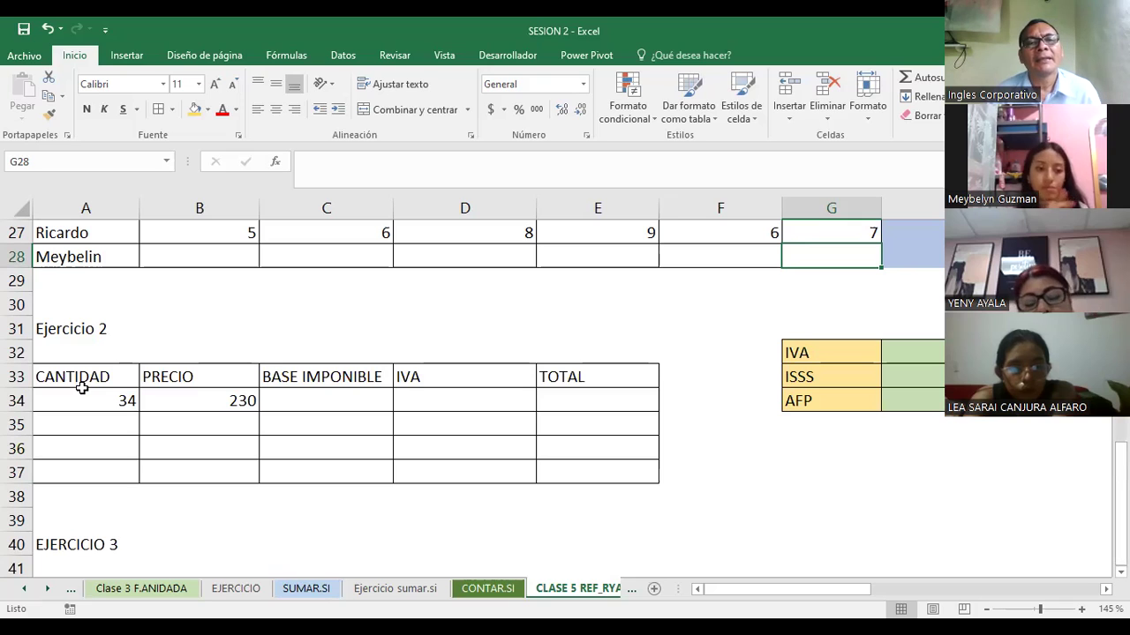
{"action": "left_click_drag", "start_coordinate": [211, 399], "coordinate": [207, 469]}
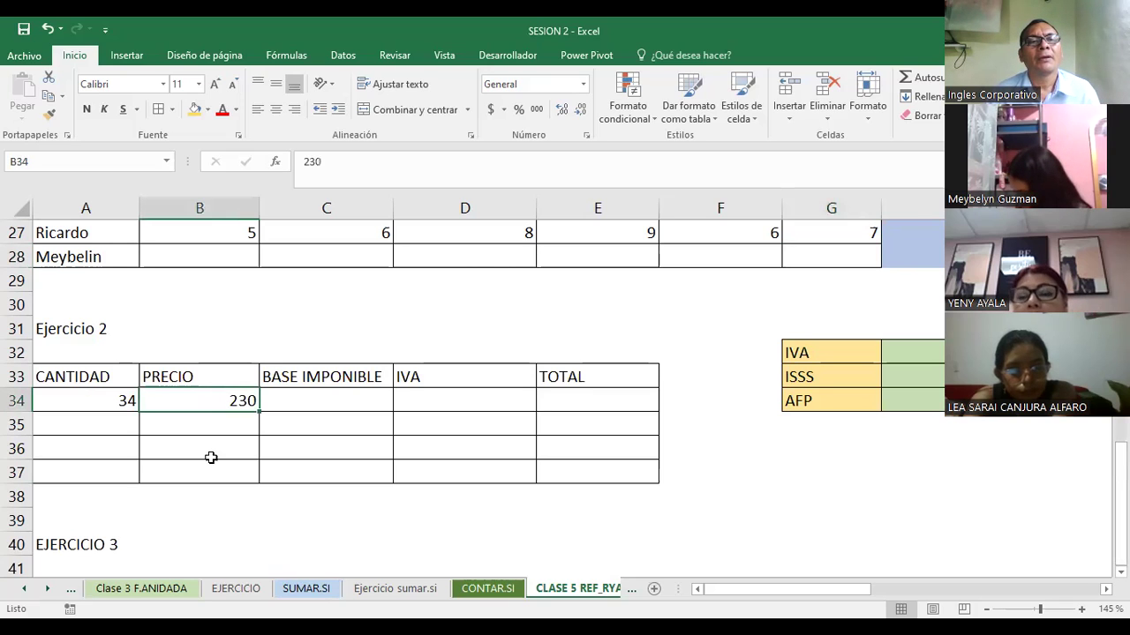
{"action": "right_click", "coordinate": [209, 404]}
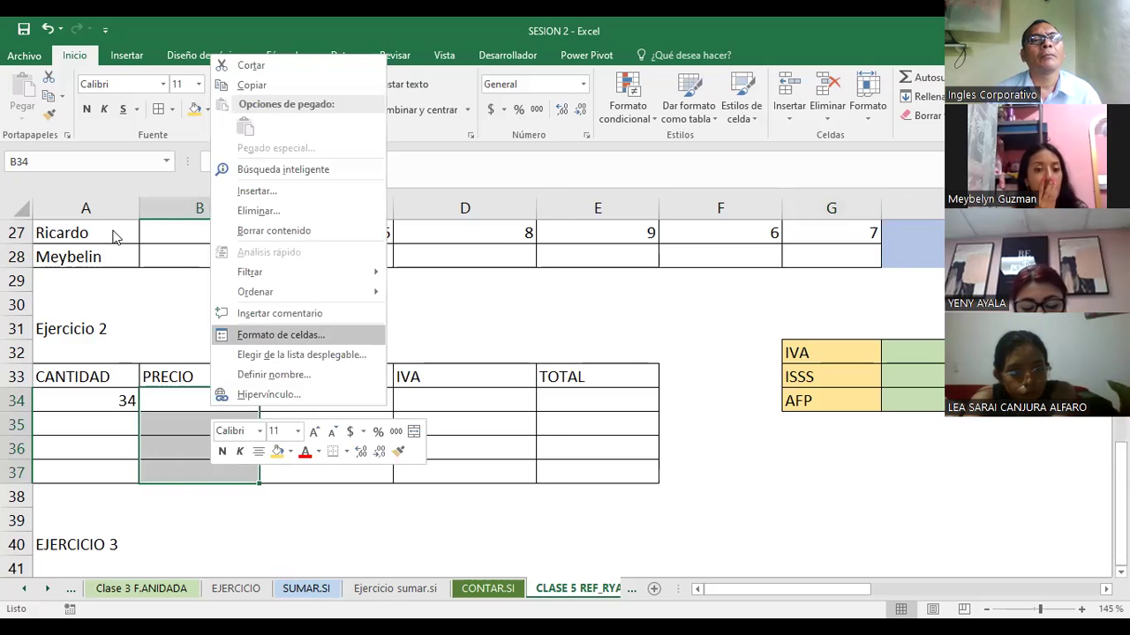
{"action": "left_click", "coordinate": [318, 338]}
{"action": "key", "text": "Down"}
{"action": "key", "text": "Down"}
{"action": "left_click", "coordinate": [441, 498]}
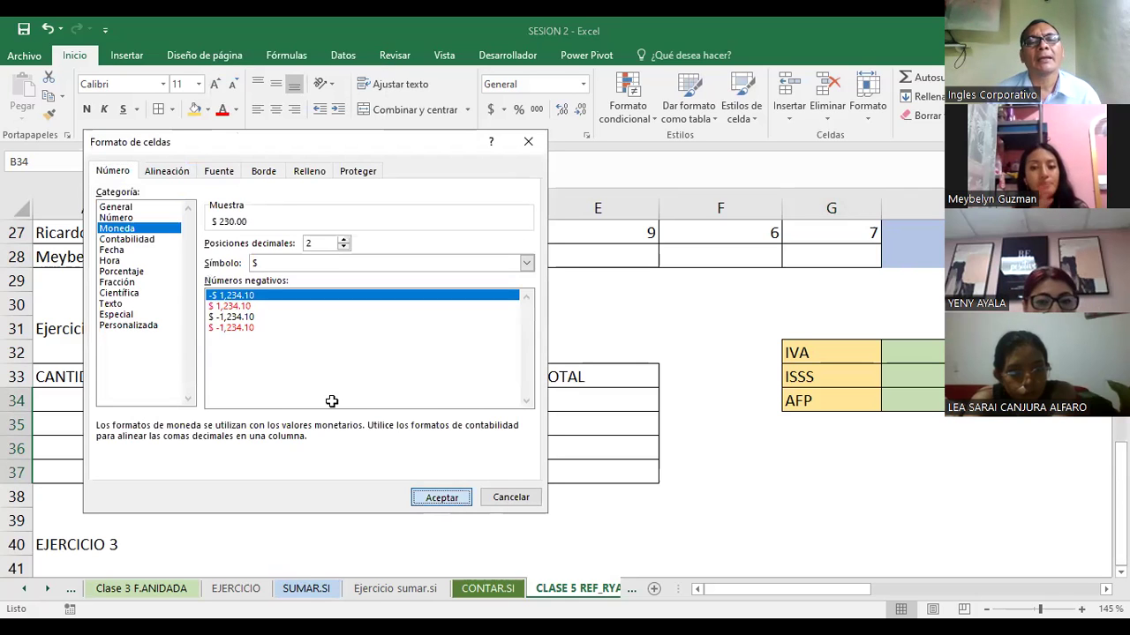
{"action": "left_click", "coordinate": [274, 403]}
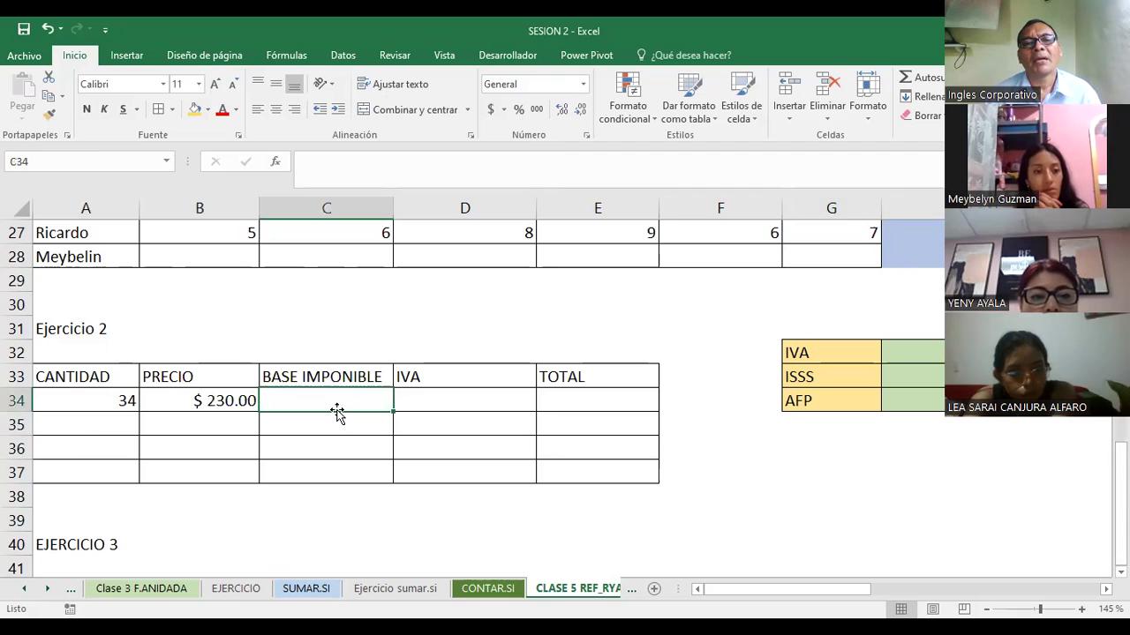
- Enter =A34*B34 in C34 for BASE IMPONIBLE, giving $ 7,820.00
{"action": "left_click", "coordinate": [461, 398]}
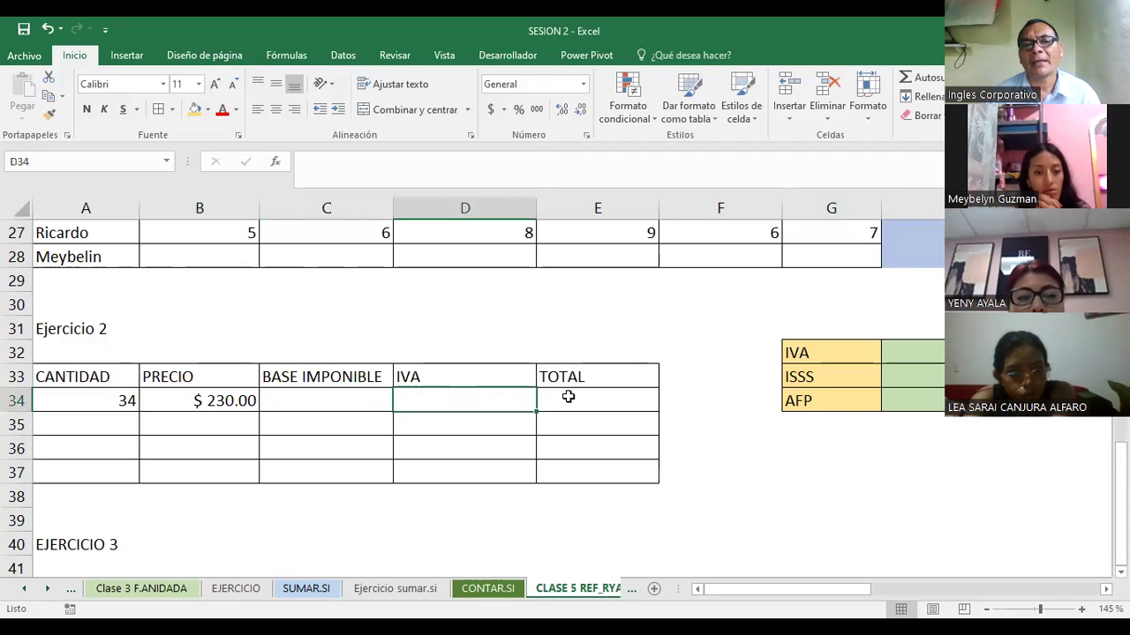
{"action": "left_click", "coordinate": [569, 397]}
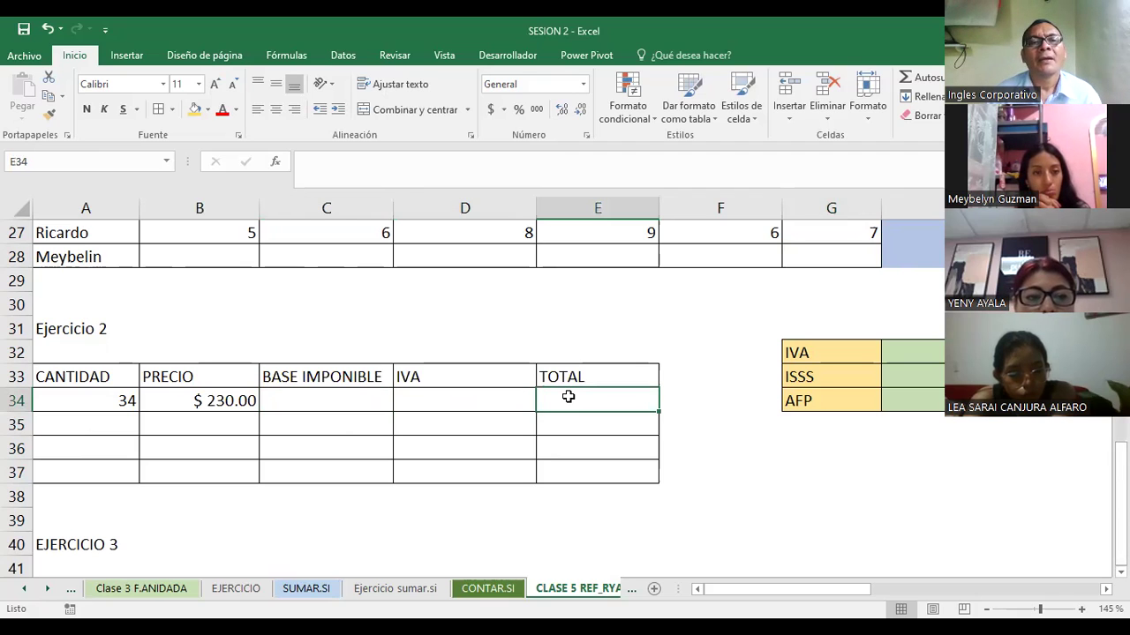
{"action": "left_click", "coordinate": [309, 404]}
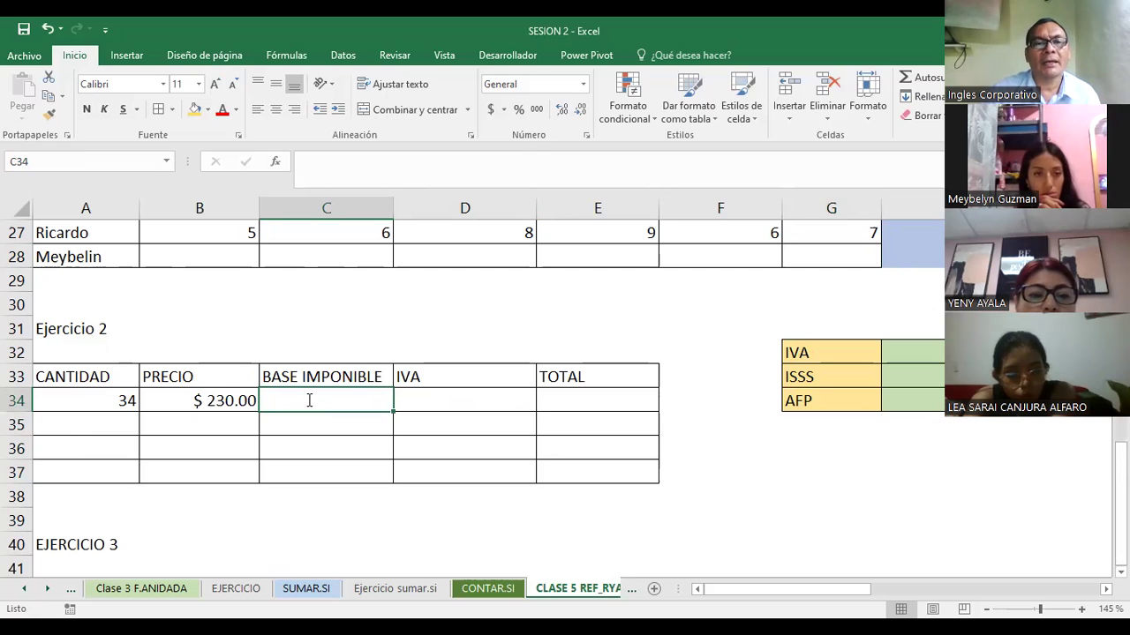
{"action": "type", "text": "="}
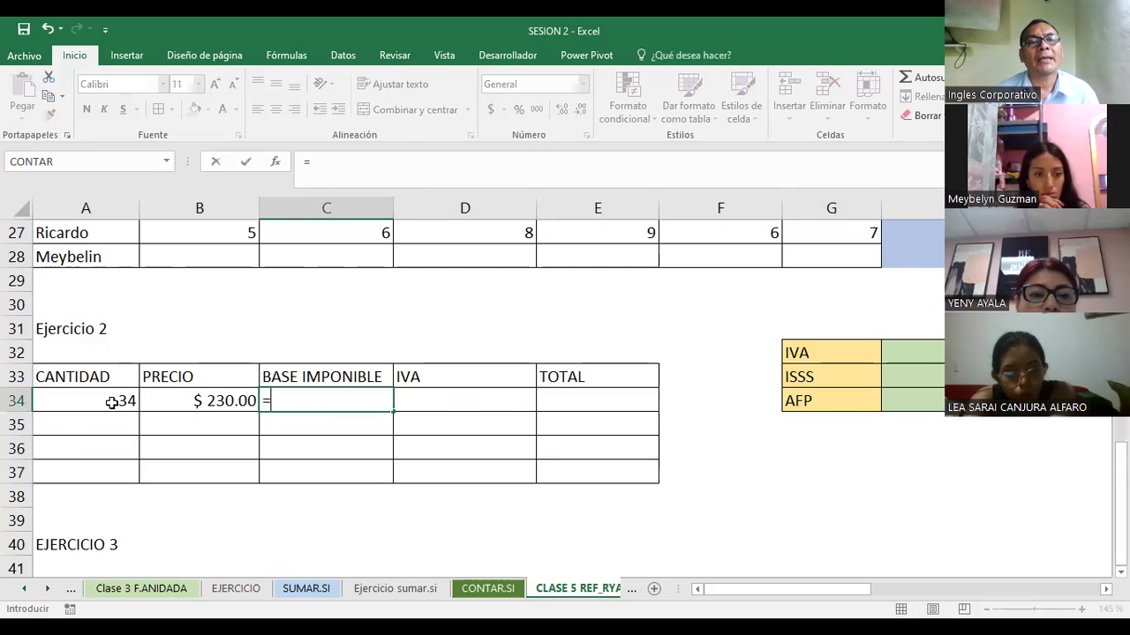
{"action": "left_click", "coordinate": [112, 402]}
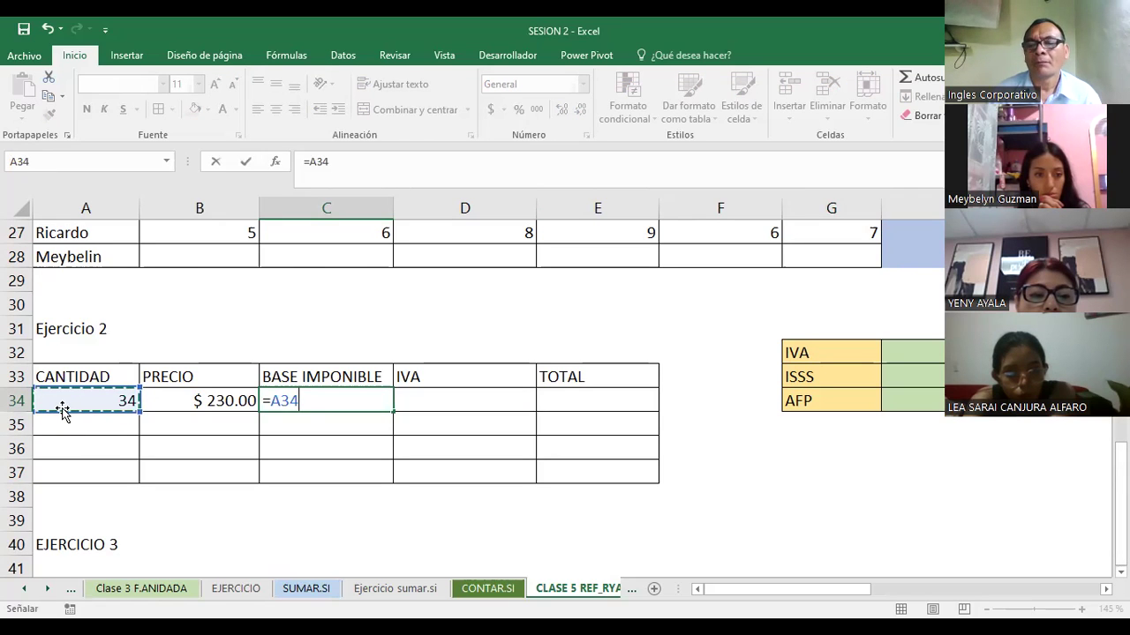
{"action": "type", "text": "*"}
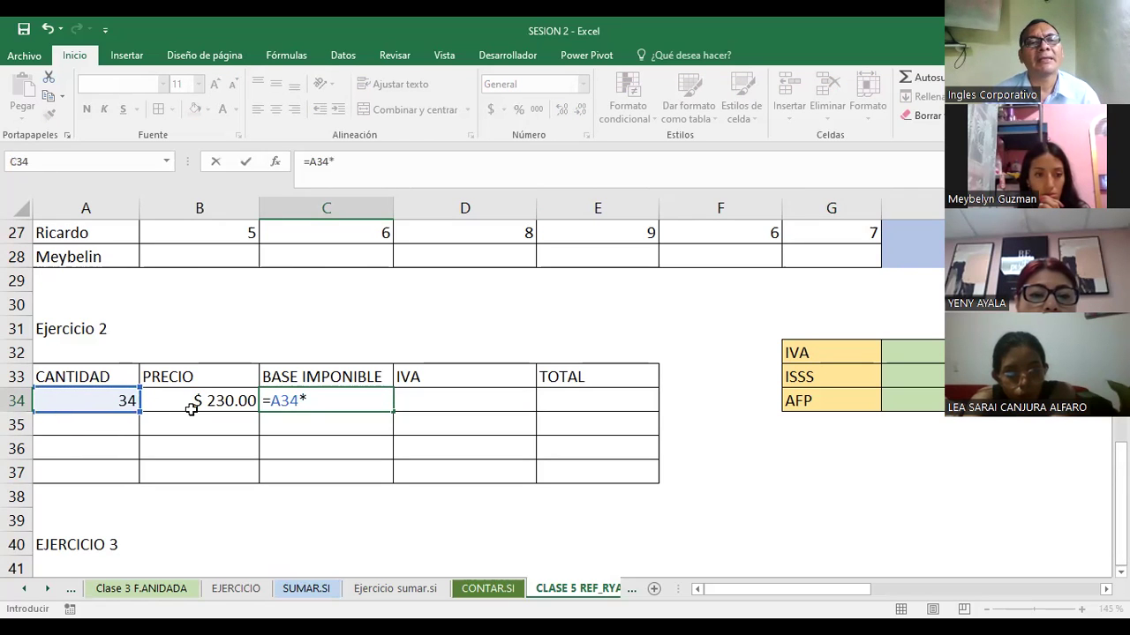
{"action": "left_click", "coordinate": [192, 409]}
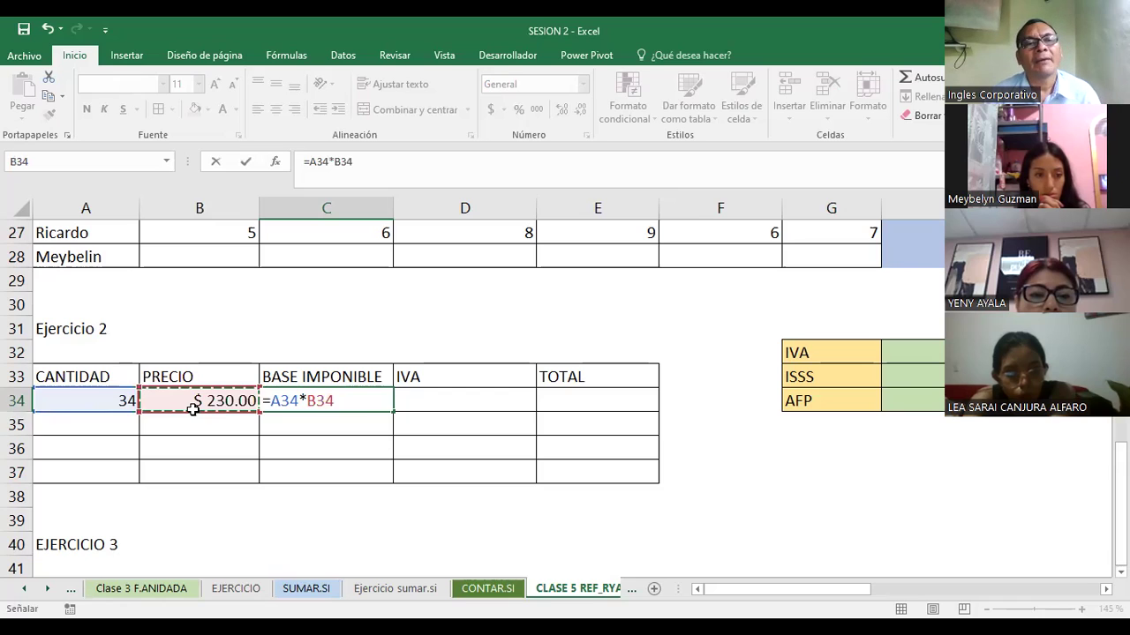
{"action": "key", "text": "Return"}
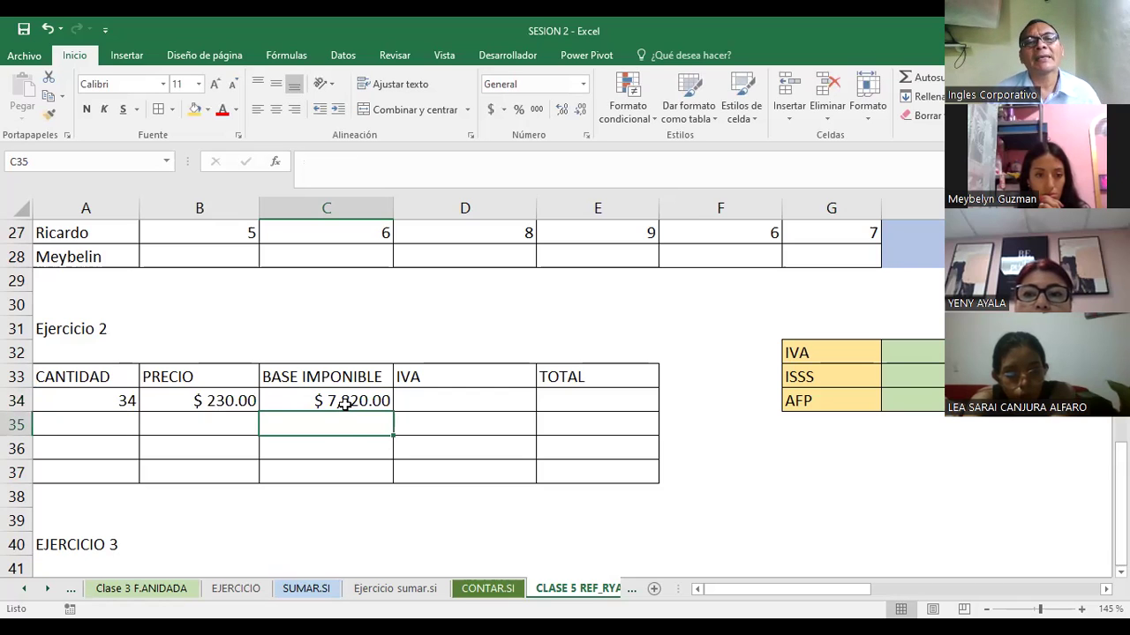
{"action": "left_click", "coordinate": [344, 402]}
{"action": "left_click", "coordinate": [454, 402]}
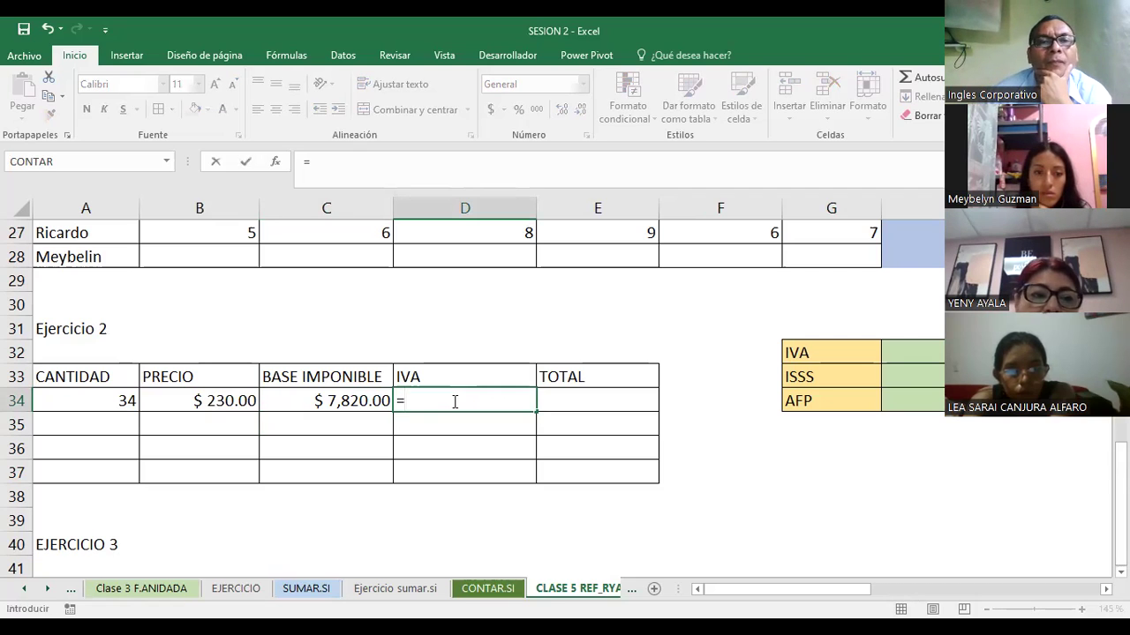
- Enter =C34*$H$32 in D34 so IVA shows $ 1,016.60
{"action": "left_click", "coordinate": [341, 404]}
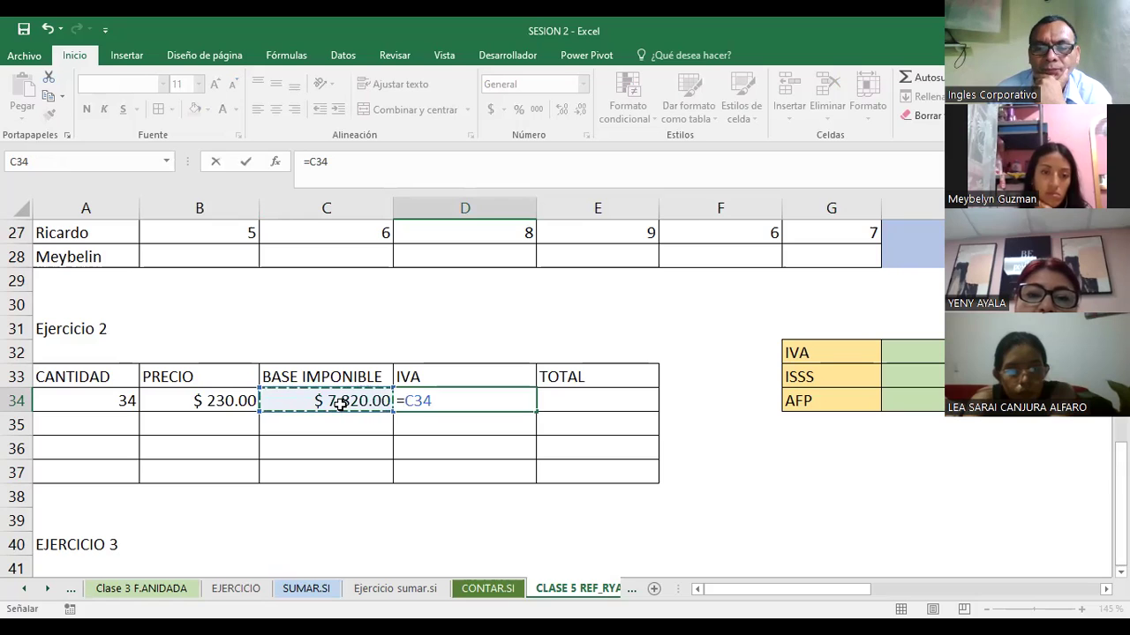
{"action": "type", "text": "*"}
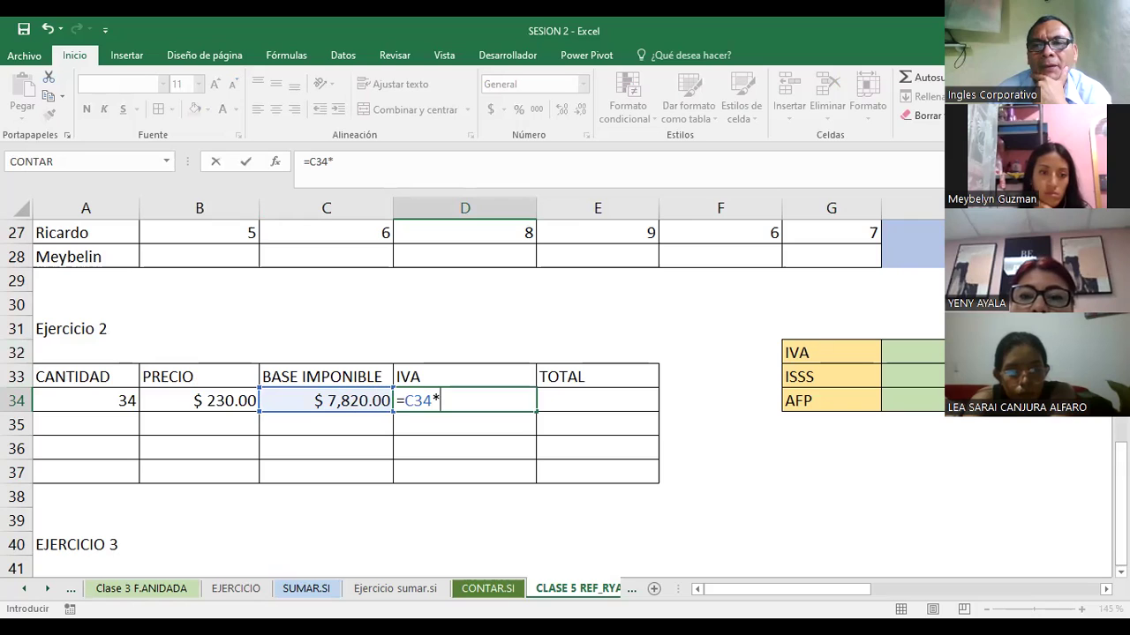
{"action": "left_click", "coordinate": [911, 352]}
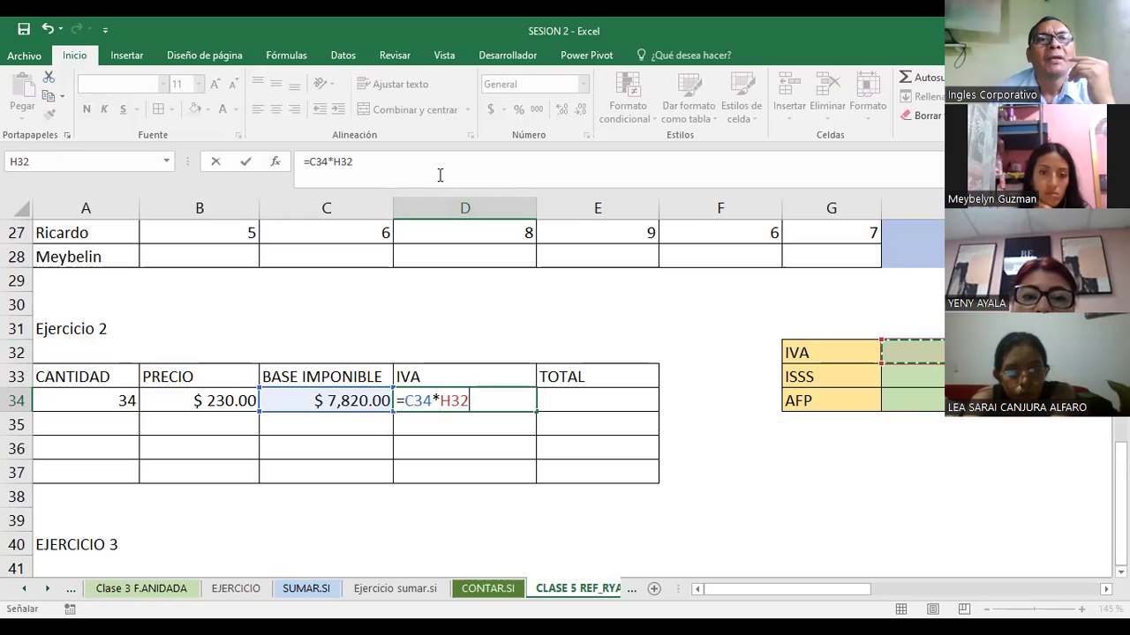
{"action": "left_click", "coordinate": [335, 161]}
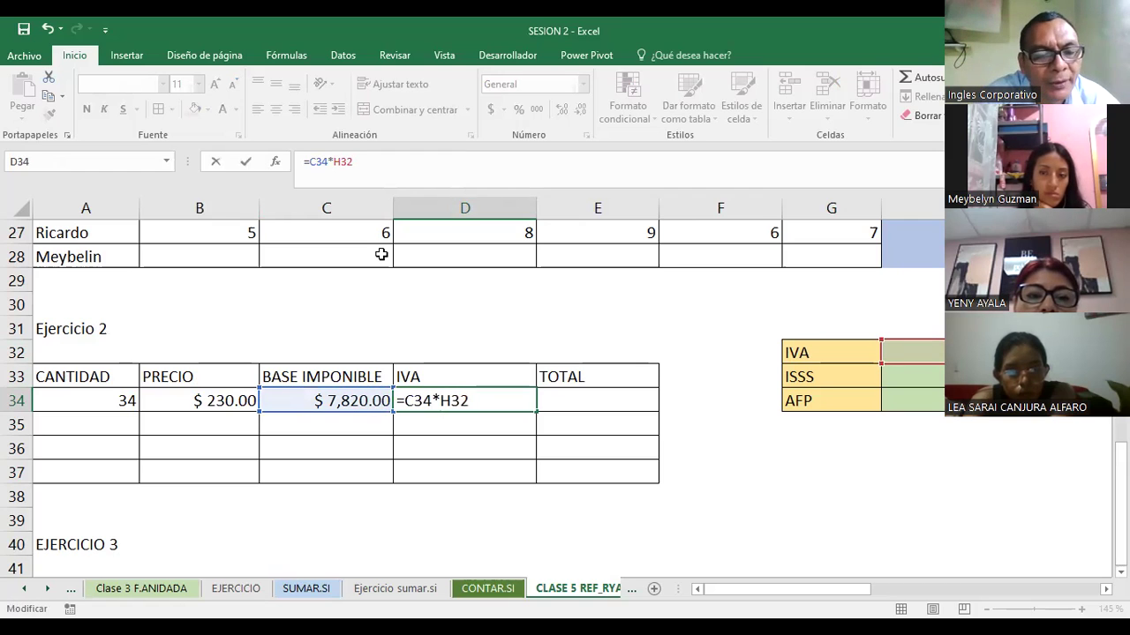
{"action": "key", "text": "F4"}
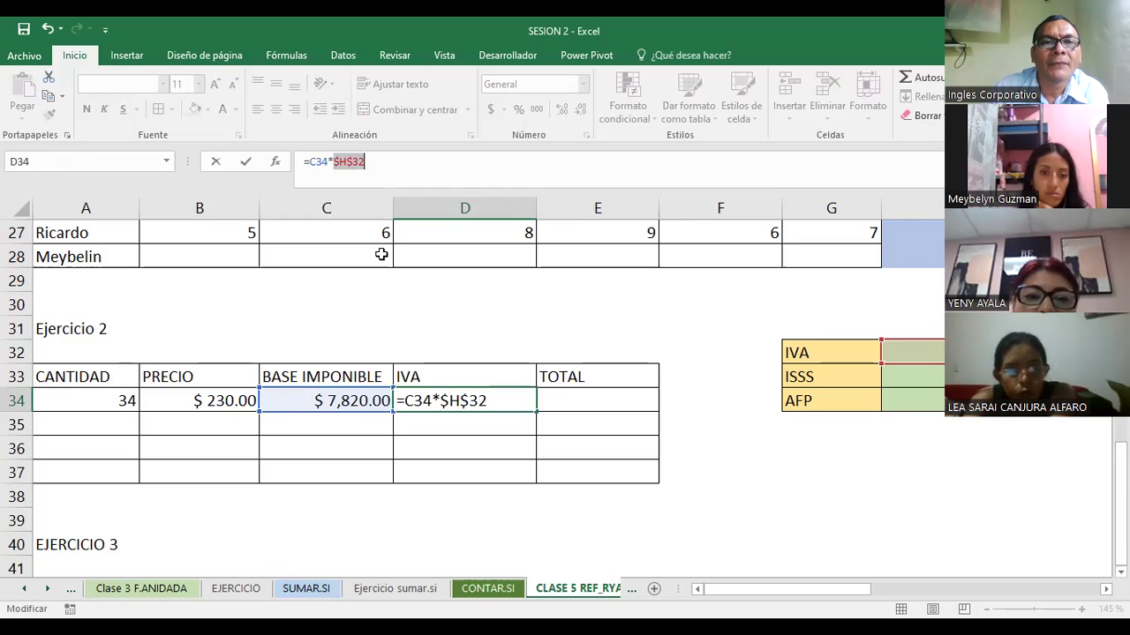
{"action": "key", "text": "Return"}
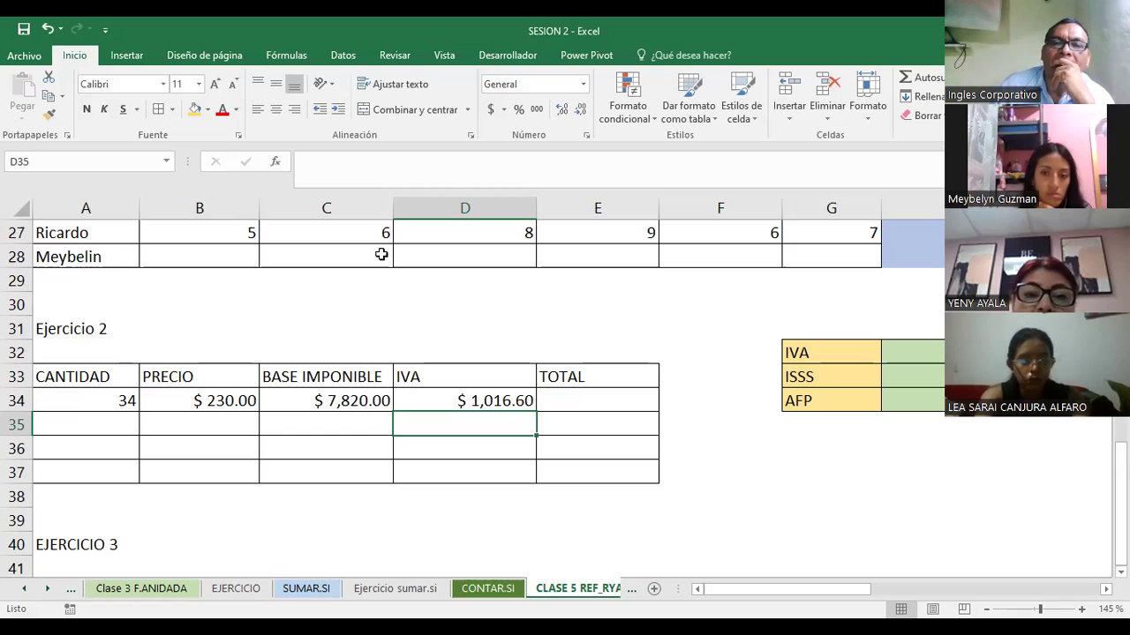
- Put =C34+D34 in E34, totalling base and IVA to $ 8,836.60
{"action": "left_click", "coordinate": [608, 401]}
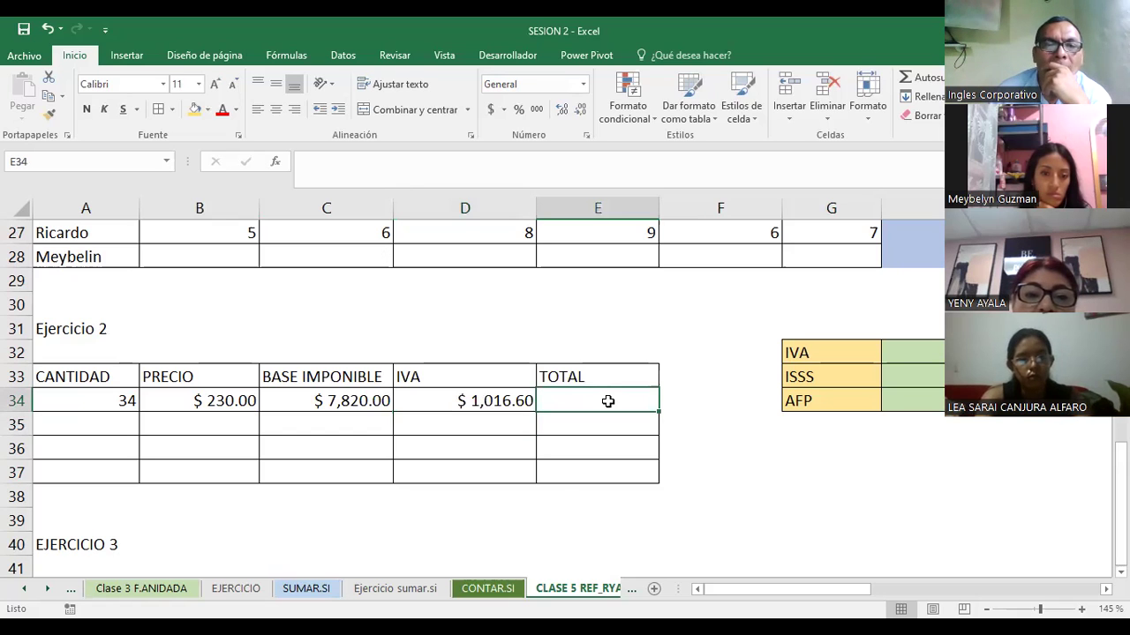
{"action": "type", "text": "="}
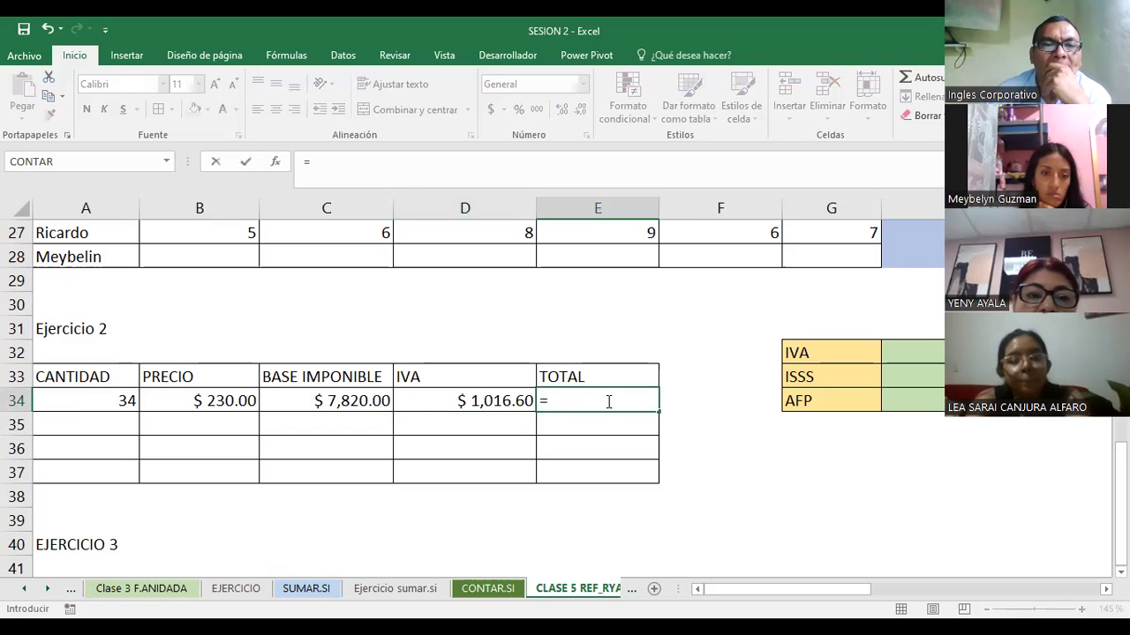
{"action": "left_click", "coordinate": [326, 401]}
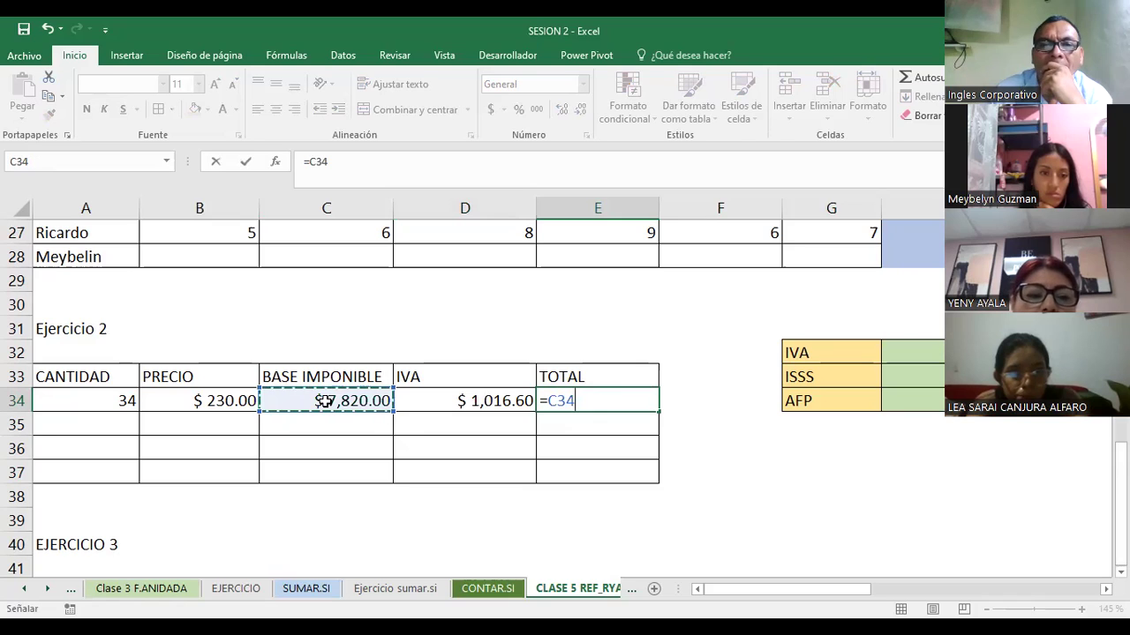
{"action": "type", "text": "*"}
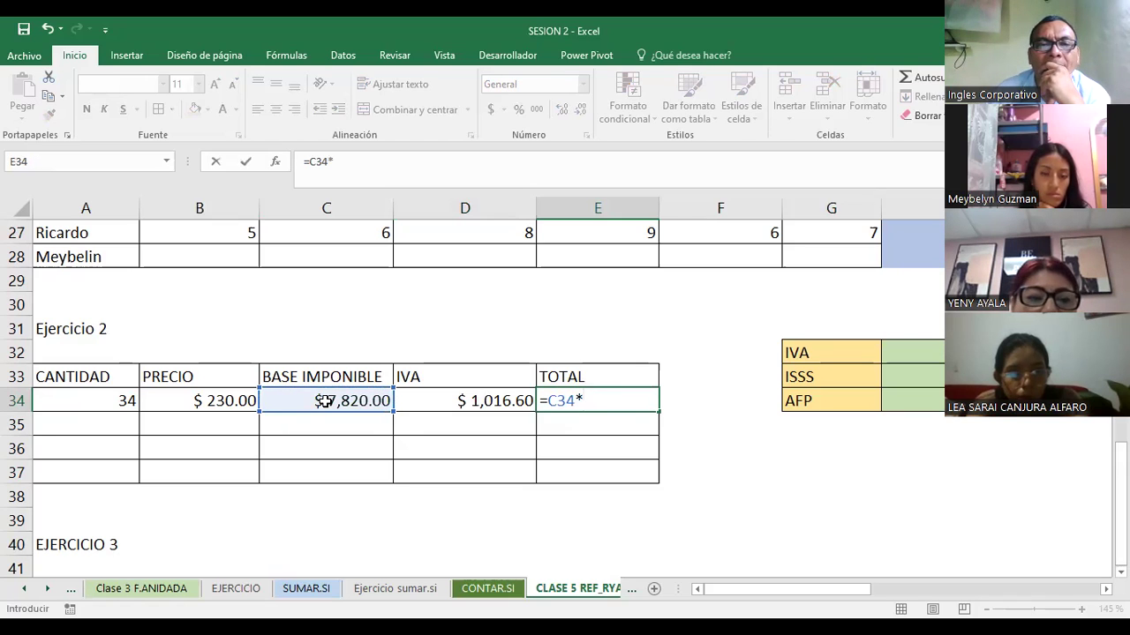
{"action": "key", "text": "BackSpace"}
{"action": "type", "text": "+"}
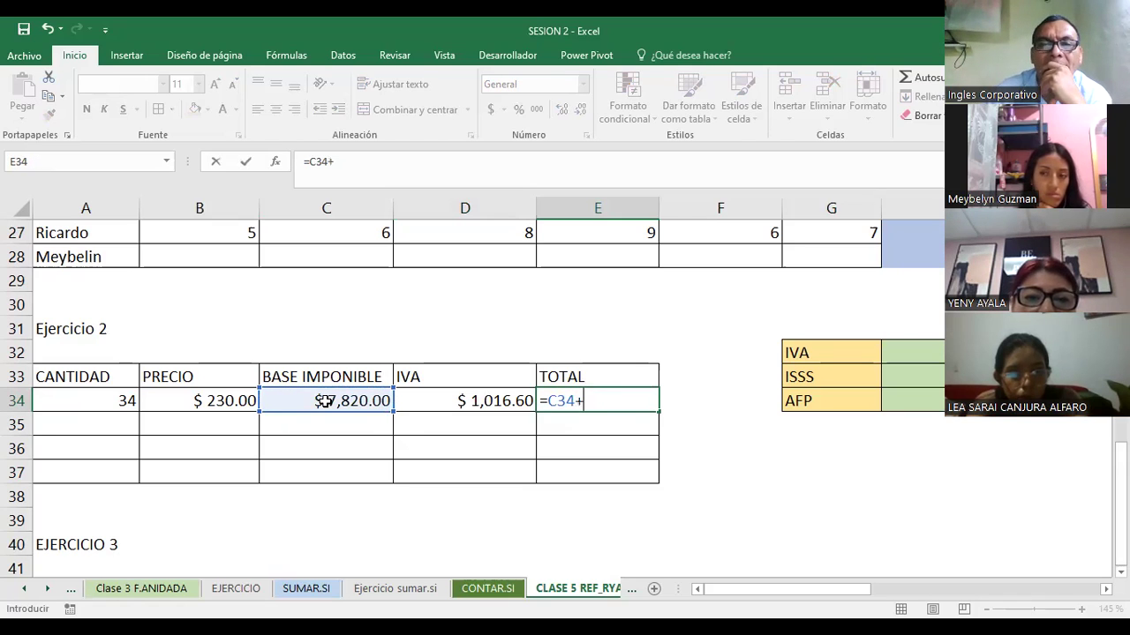
{"action": "left_click", "coordinate": [444, 403]}
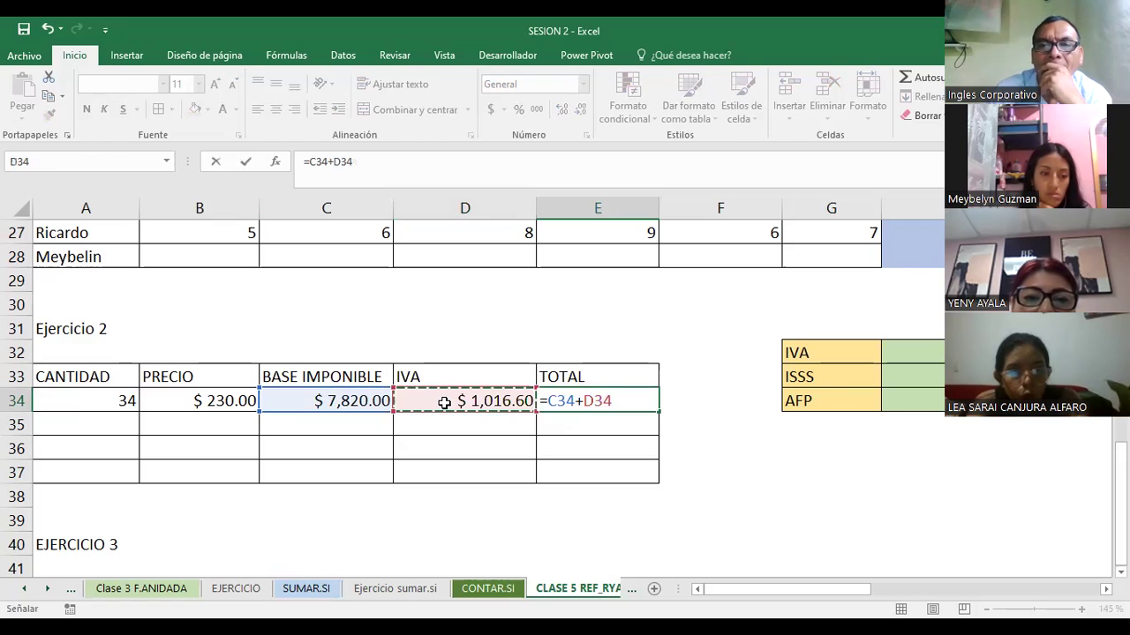
{"action": "key", "text": "Return"}
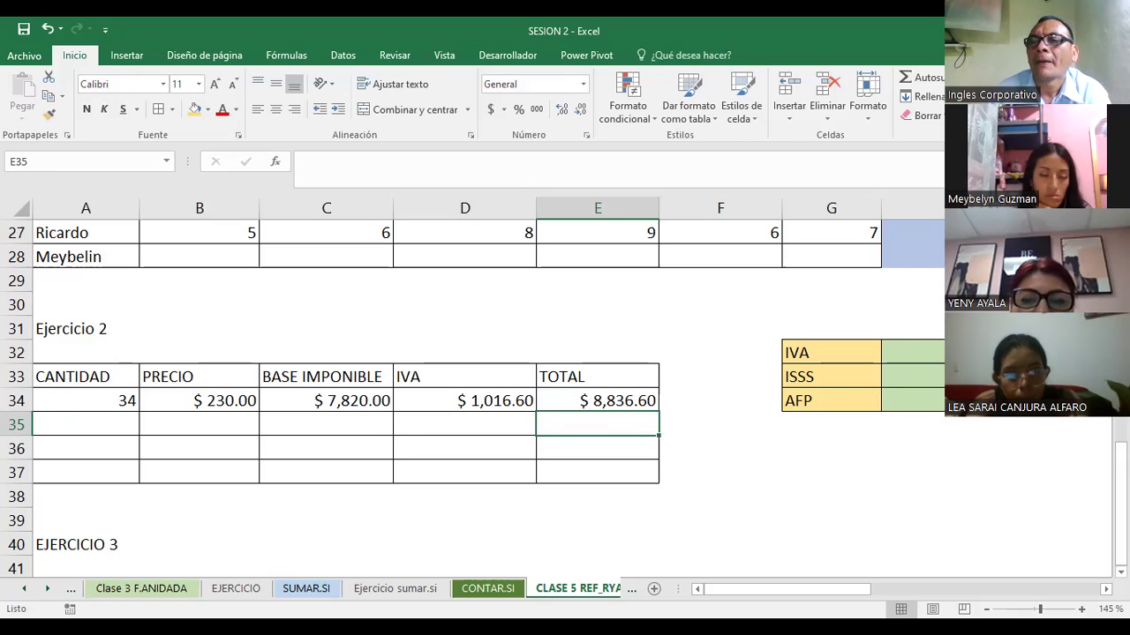
{"action": "left_click_drag", "start_coordinate": [1119, 505], "coordinate": [1120, 502]}
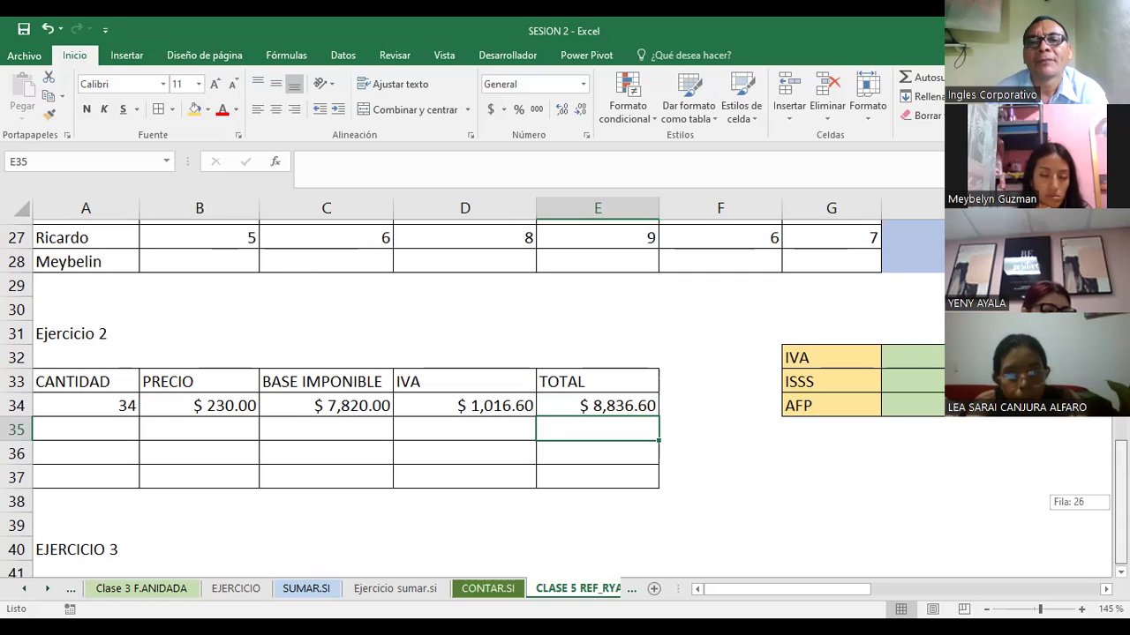
- Clear the IVA, price, base and quantity values in D34, B34, C34 and A34
{"action": "left_click", "coordinate": [461, 399]}
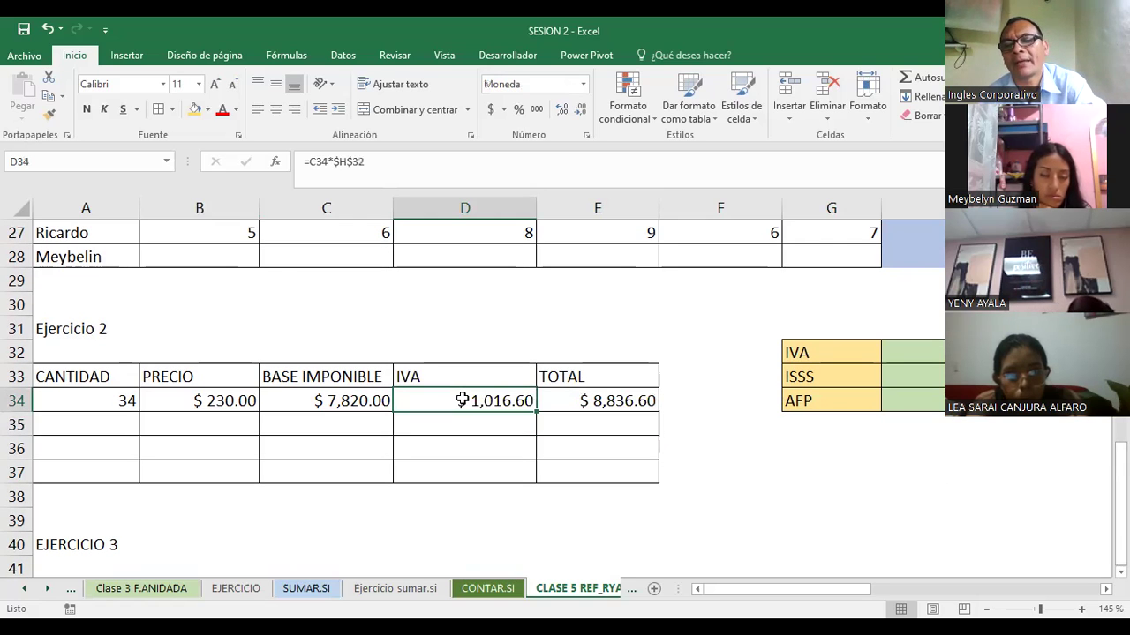
{"action": "key", "text": "Delete"}
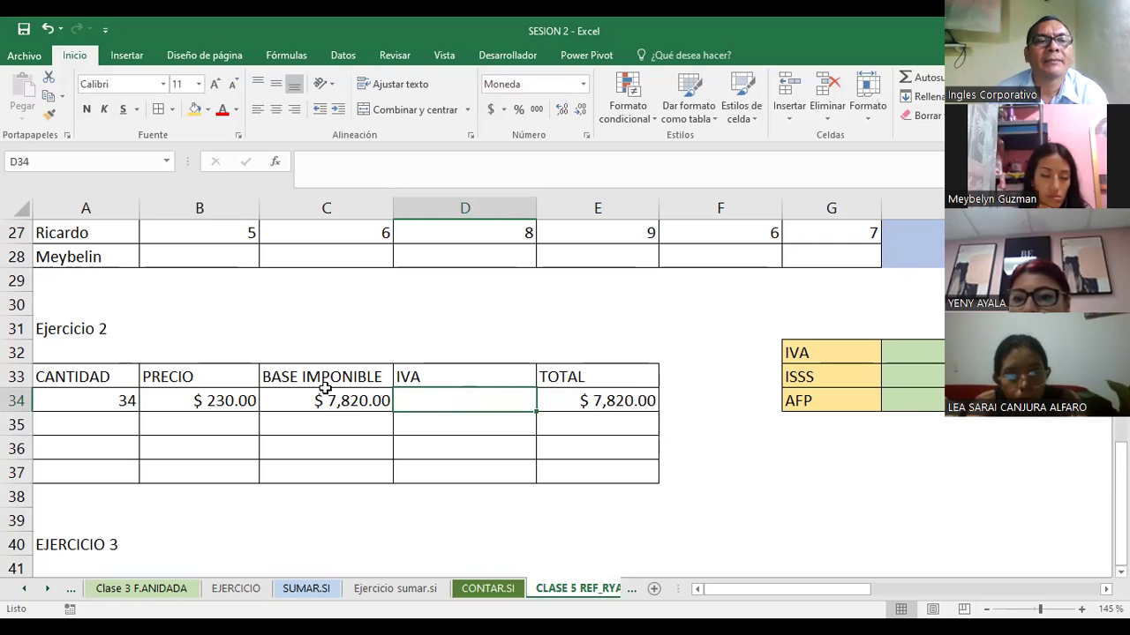
{"action": "left_click", "coordinate": [229, 402]}
{"action": "key", "text": "Delete"}
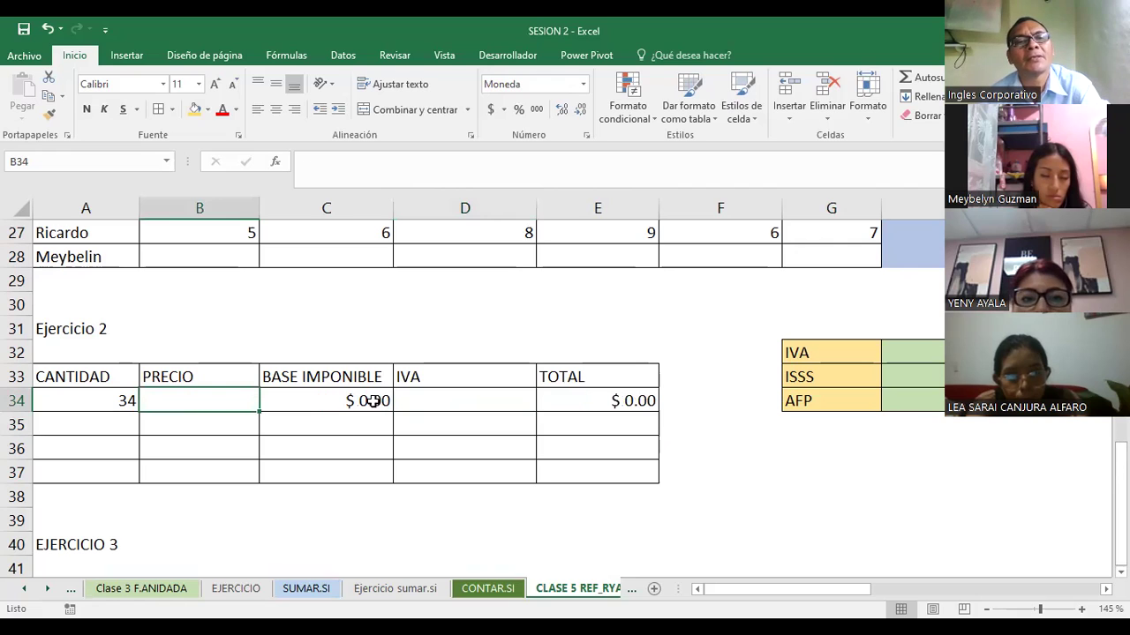
{"action": "left_click", "coordinate": [324, 402]}
{"action": "key", "text": "Delete"}
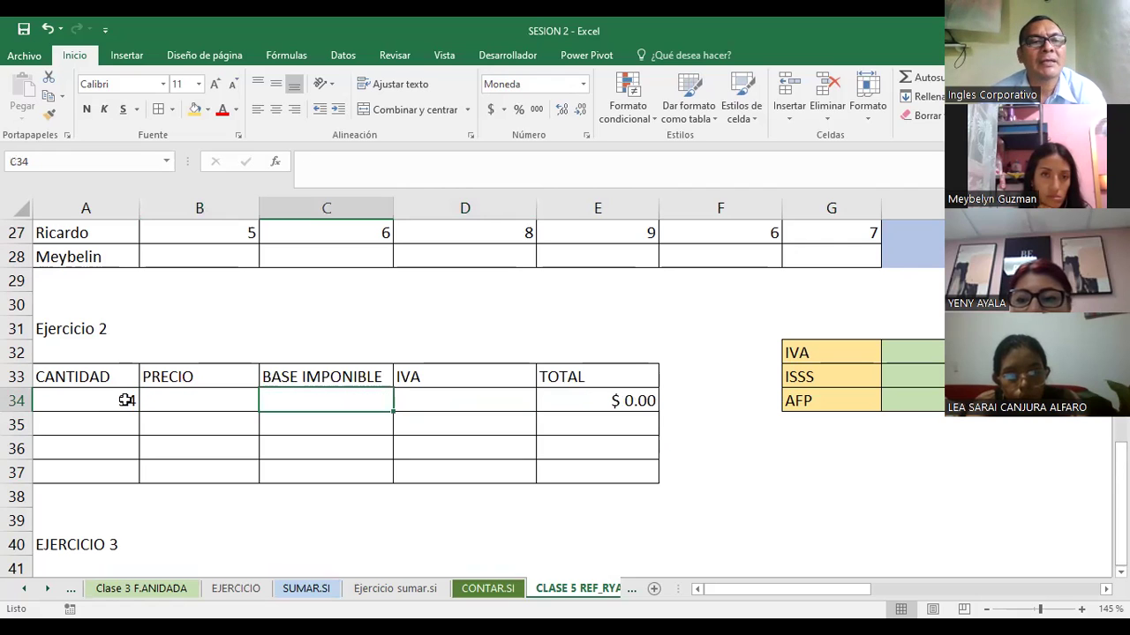
{"action": "left_click", "coordinate": [105, 399]}
{"action": "key", "text": "Delete"}
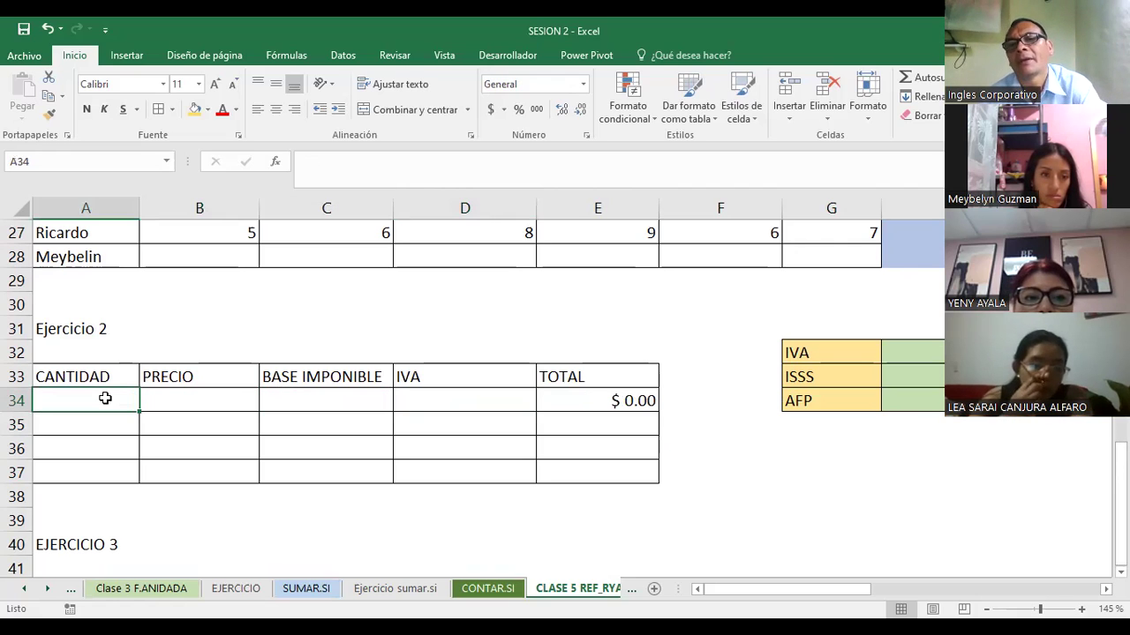
{"action": "left_click", "coordinate": [192, 397]}
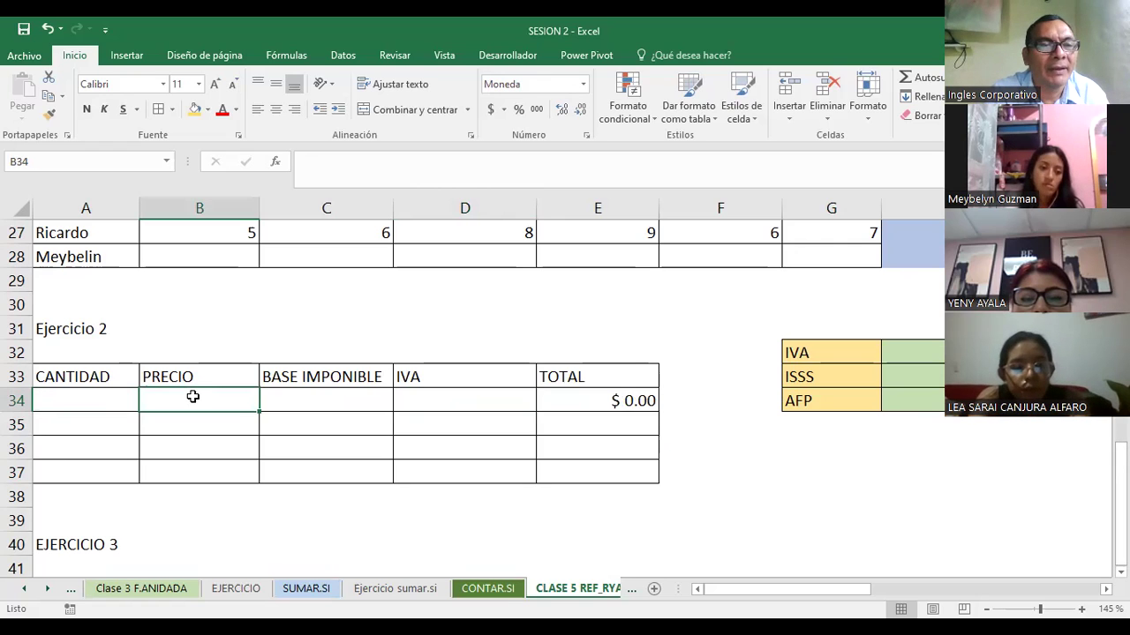
- Rename the A33 and B33 headers to EMPLEADO and SALARIO
{"action": "left_click", "coordinate": [113, 373]}
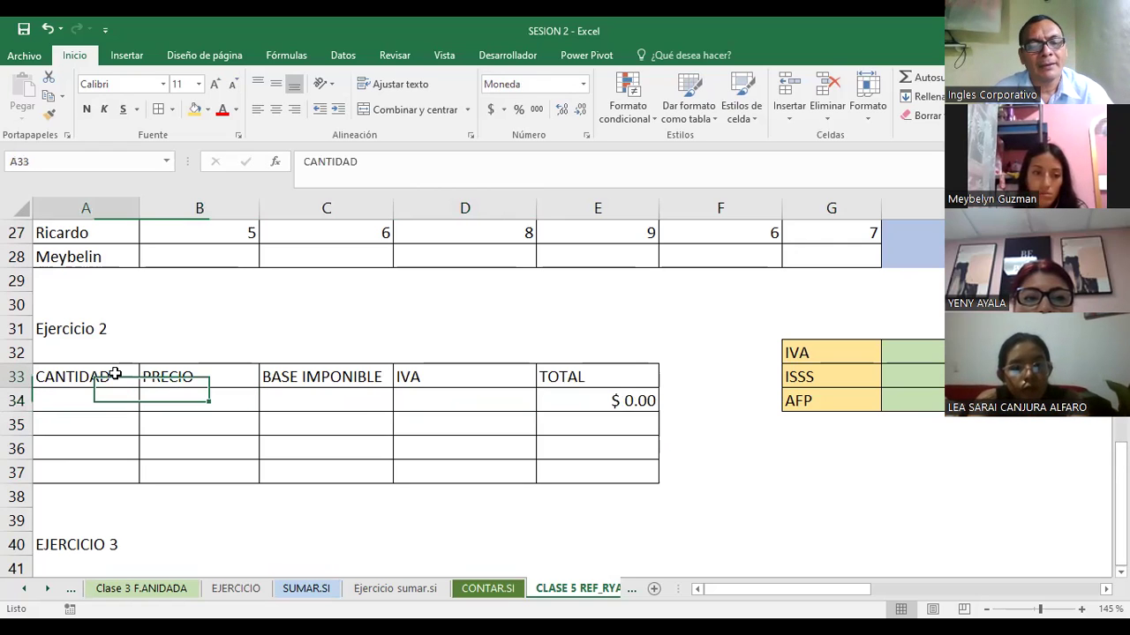
{"action": "type", "text": "EMPLEADO"}
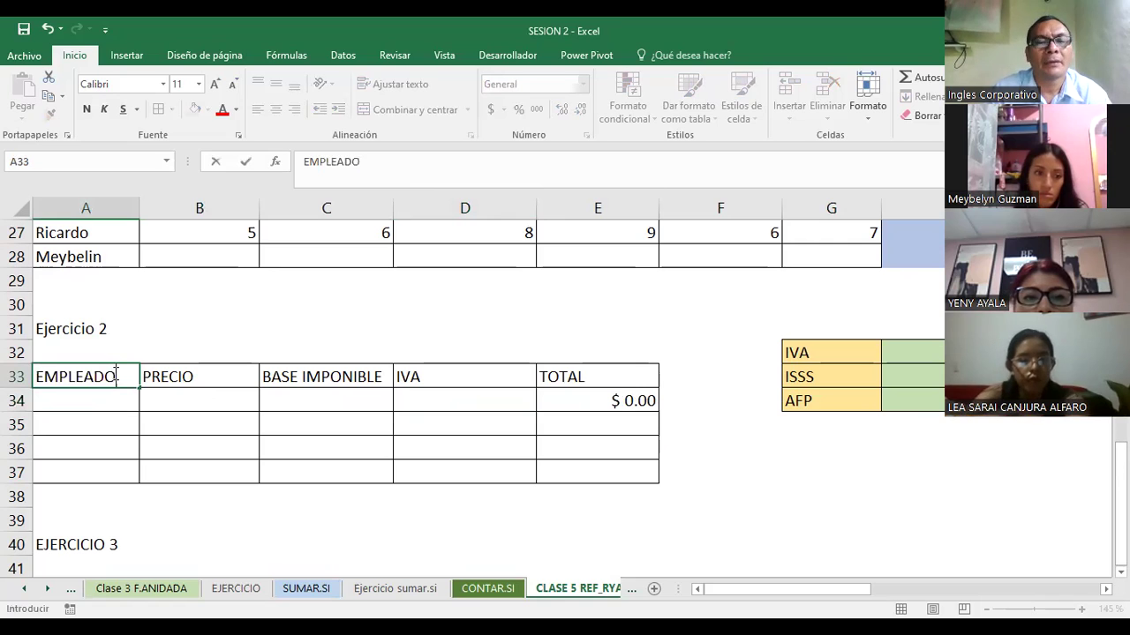
{"action": "key", "text": "Return"}
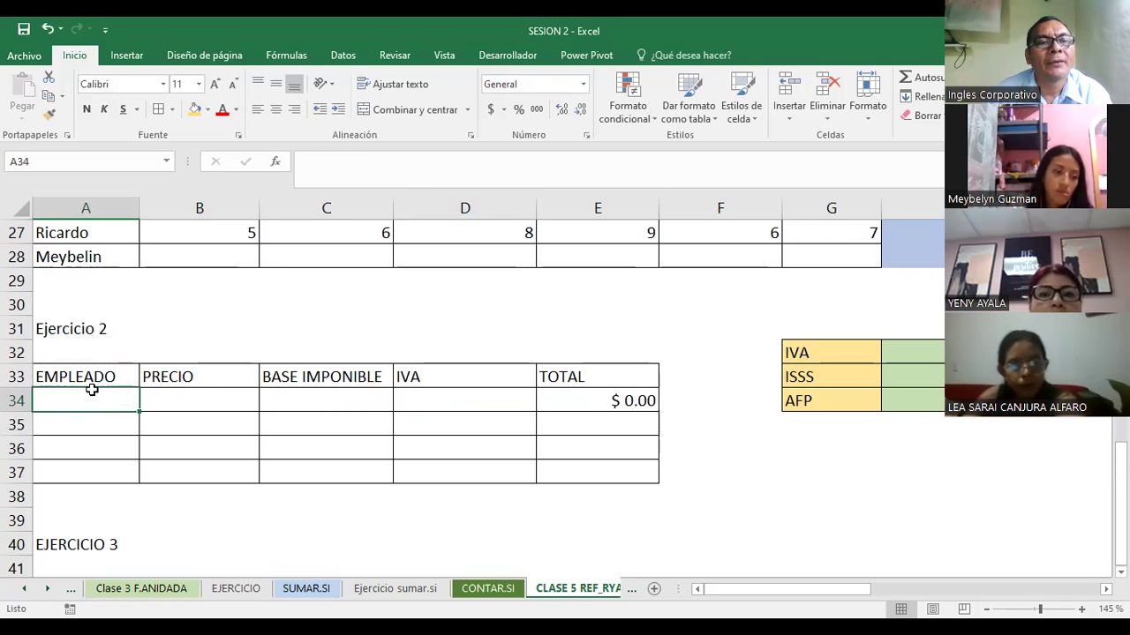
{"action": "left_click", "coordinate": [189, 377]}
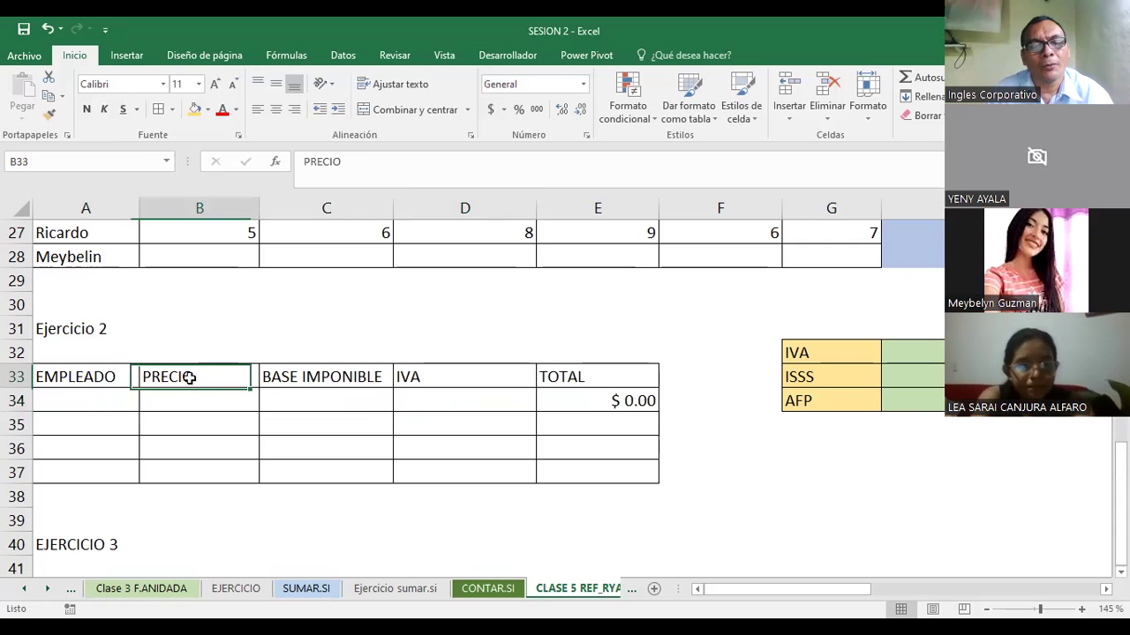
{"action": "type", "text": "SALARI"}
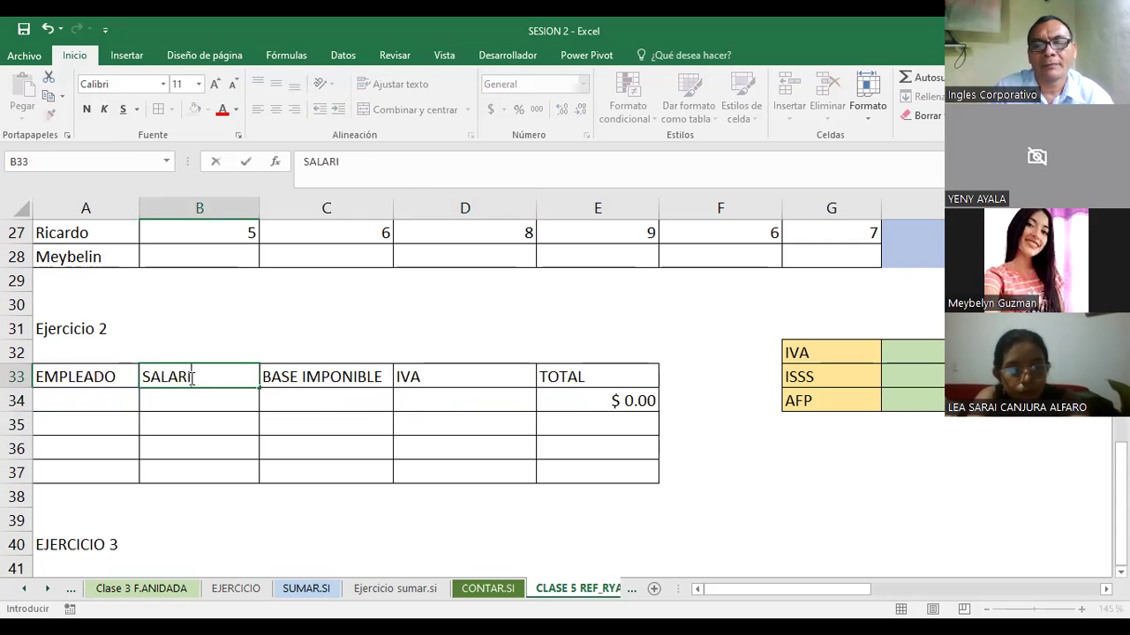
{"action": "type", "text": "O"}
{"action": "key", "text": "Return"}
- Enter the first employee's name in A34 and salary 852.12 in B34
{"action": "left_click", "coordinate": [67, 397]}
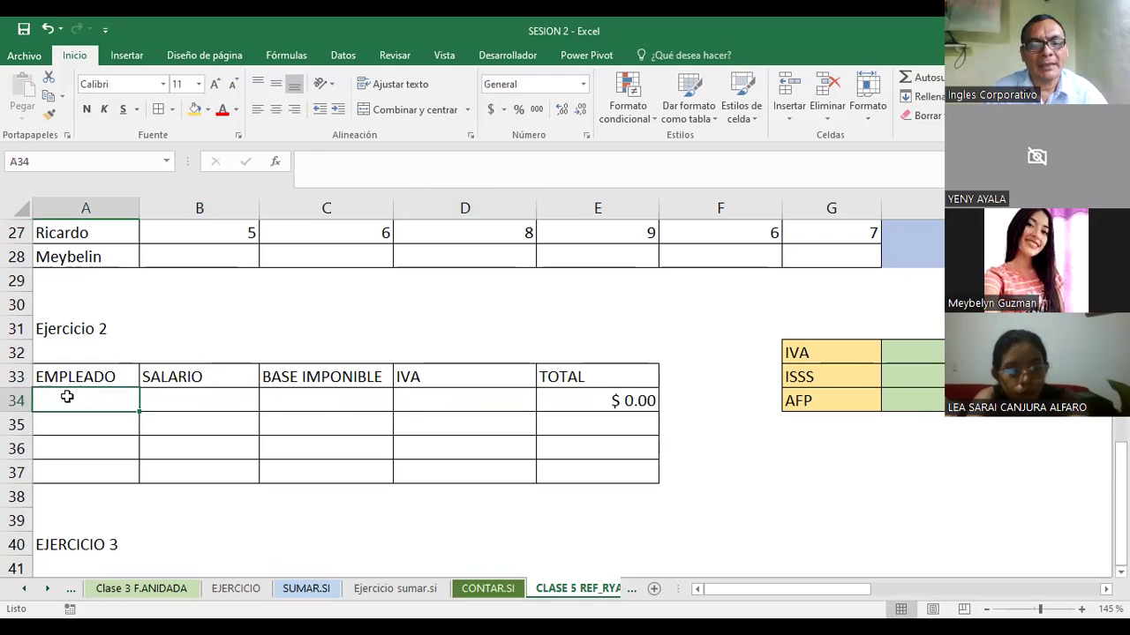
{"action": "type", "text": "CLAUDI"}
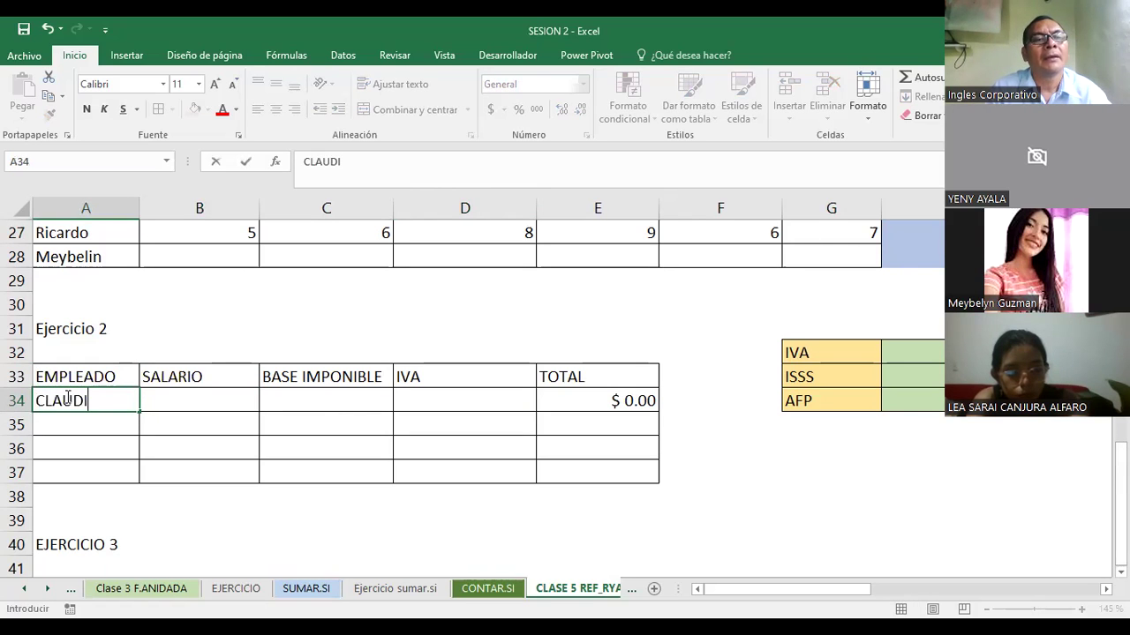
{"action": "type", "text": "A"}
{"action": "key", "text": "Return"}
{"action": "key", "text": "Up"}
{"action": "key", "text": "Right"}
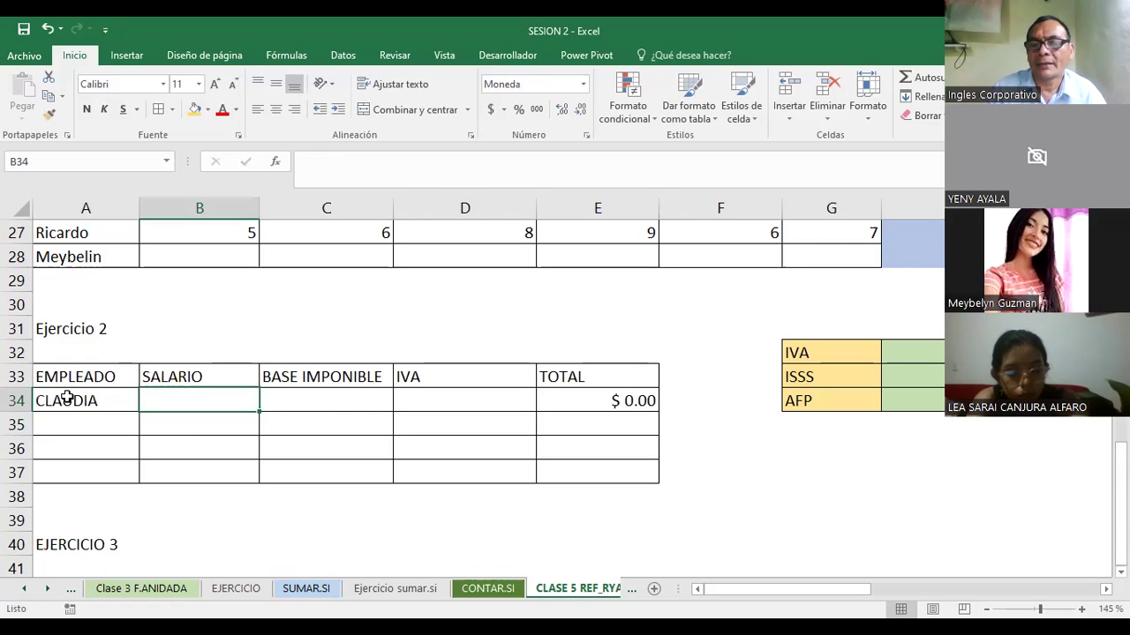
{"action": "type", "text": "8"}
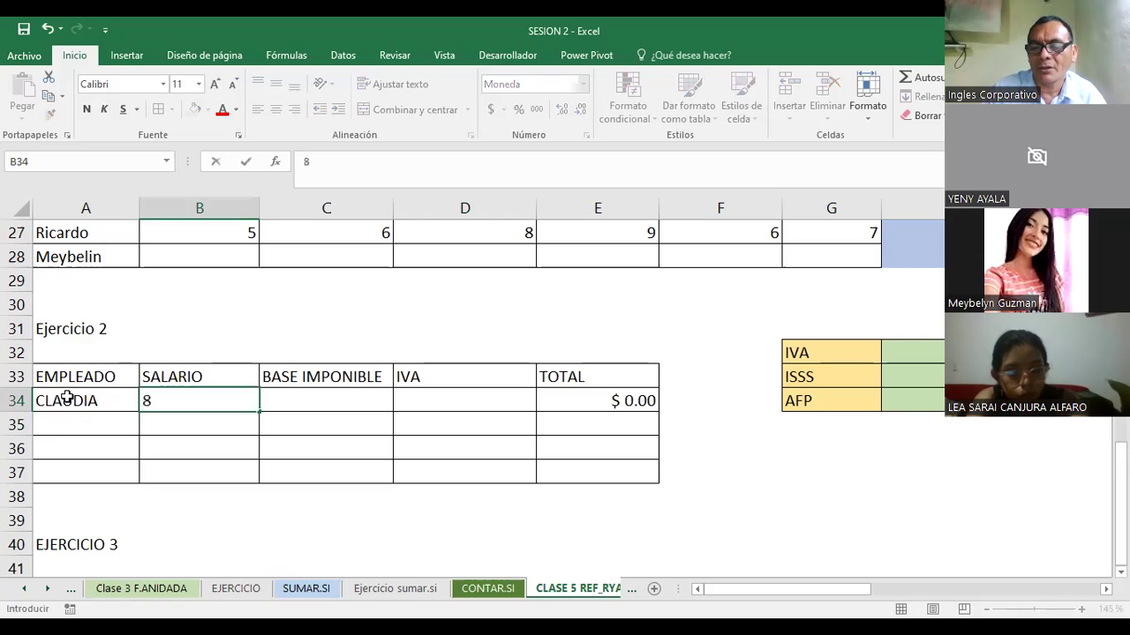
{"action": "type", "text": "52.12"}
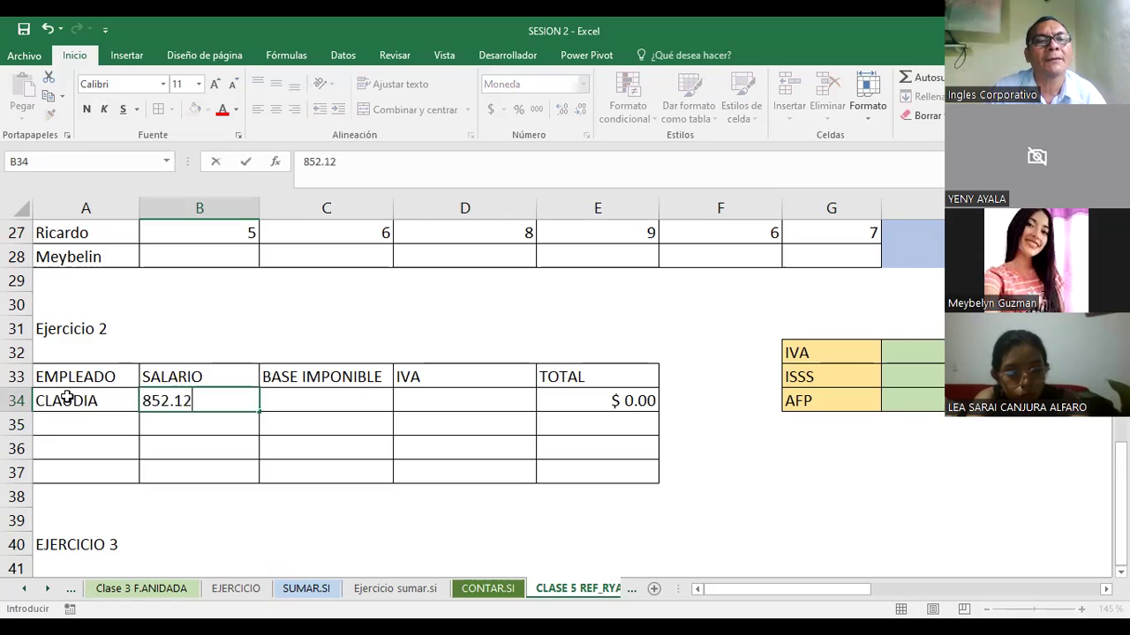
{"action": "left_click", "coordinate": [300, 375]}
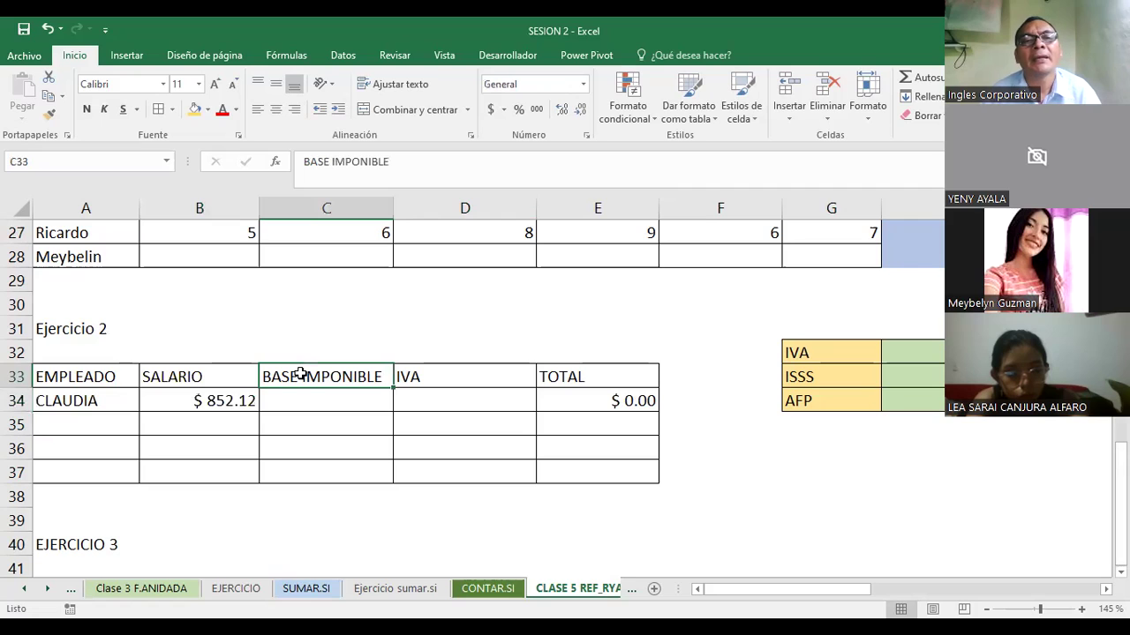
- Rename the D33 header from IVA to ISSS
{"action": "left_click", "coordinate": [438, 378]}
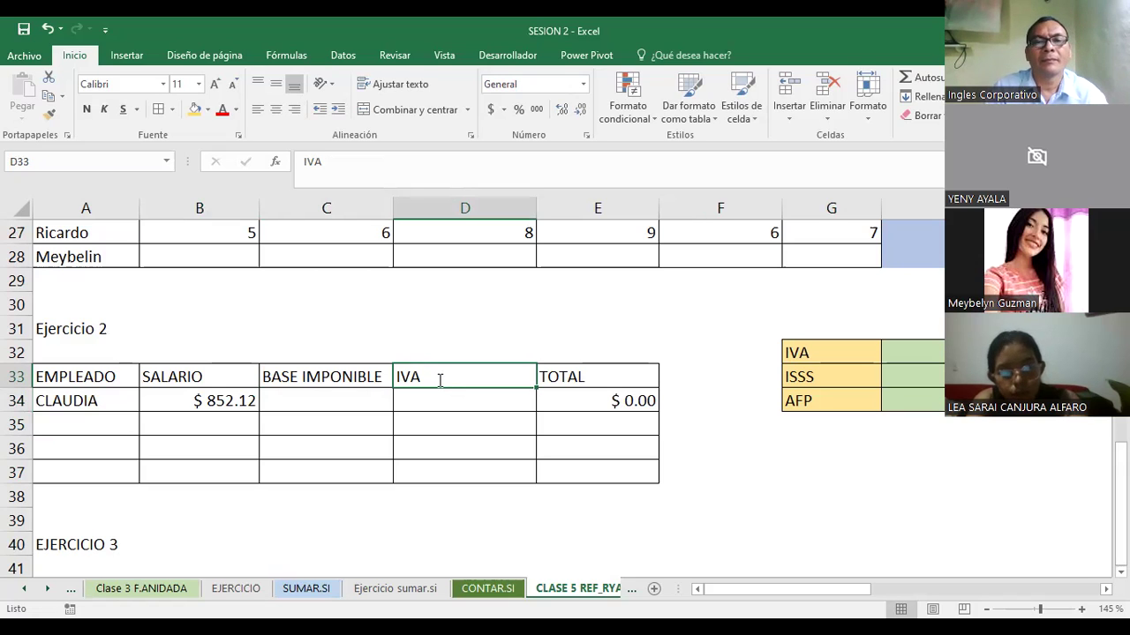
{"action": "type", "text": "ISSS"}
{"action": "key", "text": "Return"}
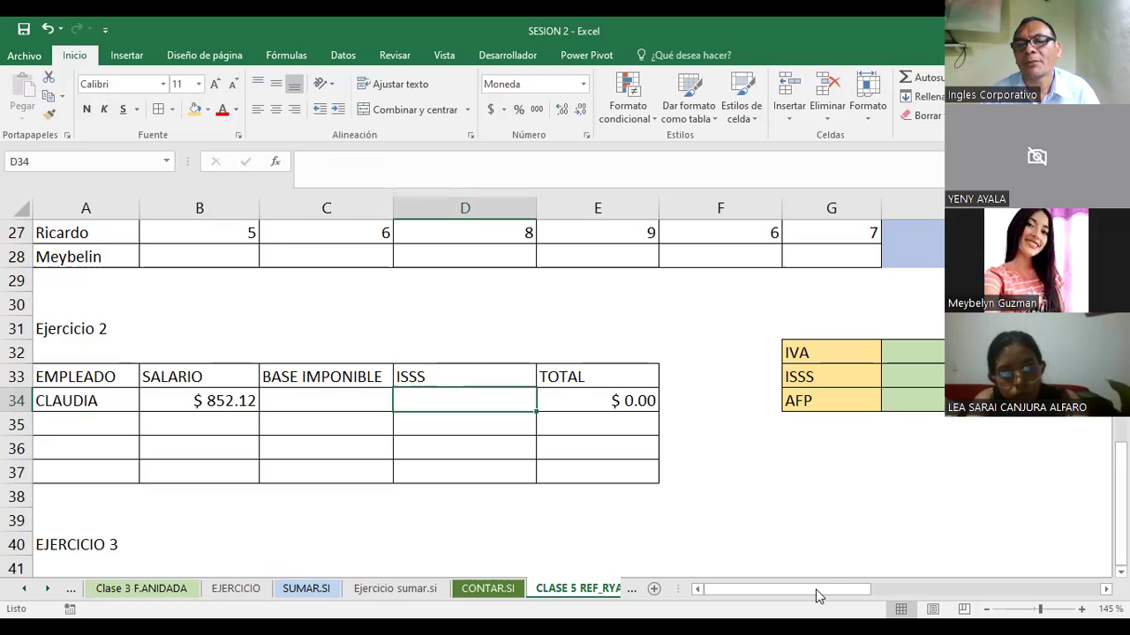
{"action": "left_click_drag", "start_coordinate": [817, 589], "coordinate": [913, 590]}
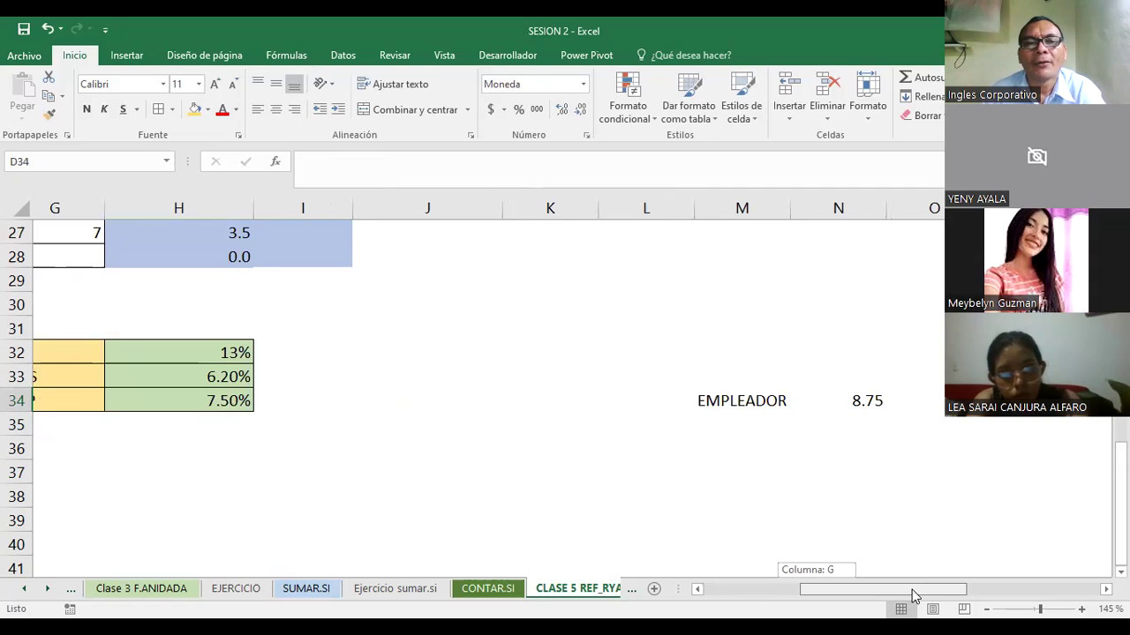
{"action": "left_click_drag", "start_coordinate": [913, 590], "coordinate": [820, 598]}
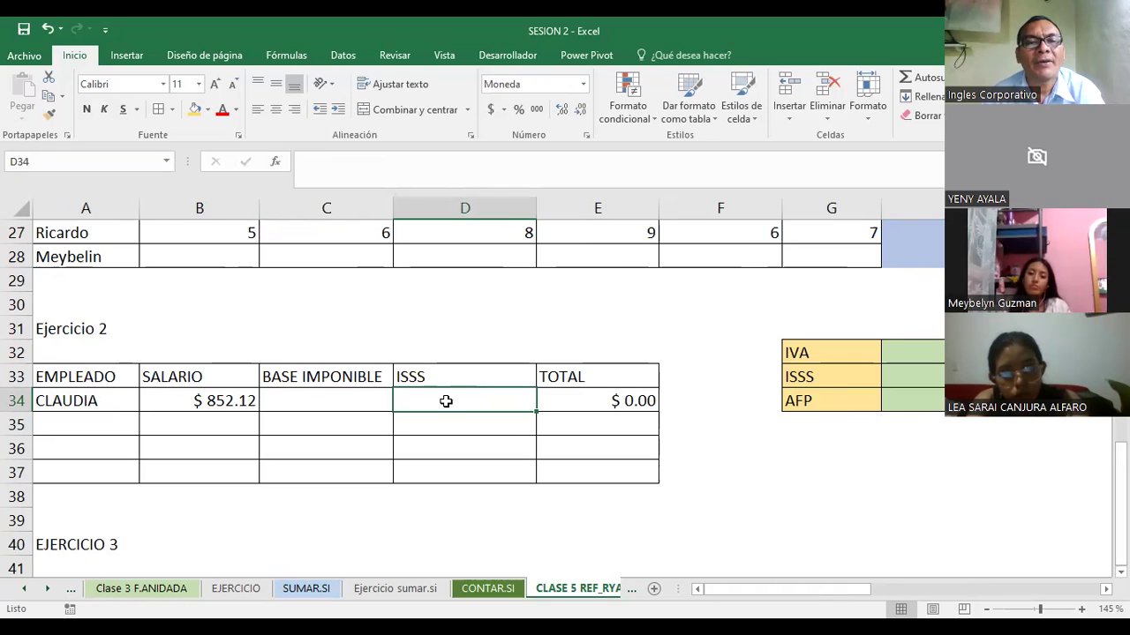
{"action": "left_click", "coordinate": [579, 377]}
{"action": "type", "text": "D"}
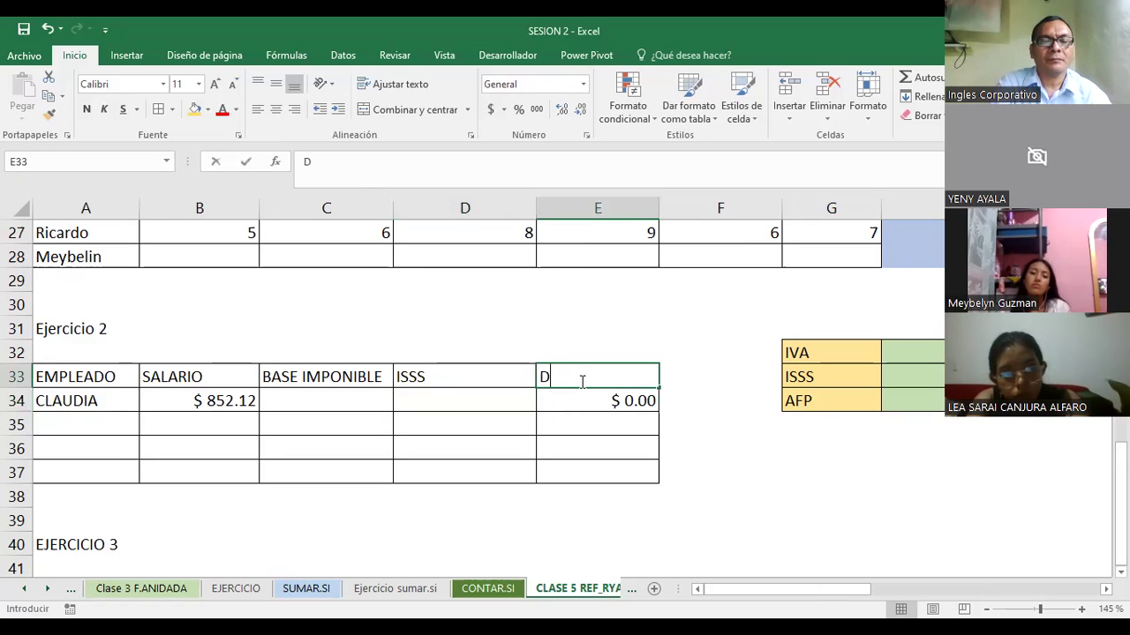
{"action": "type", "text": "ESCIENT"}
{"action": "key", "text": "BackSpace"}
{"action": "key", "text": "BackSpace"}
{"action": "key", "text": "BackSpace"}
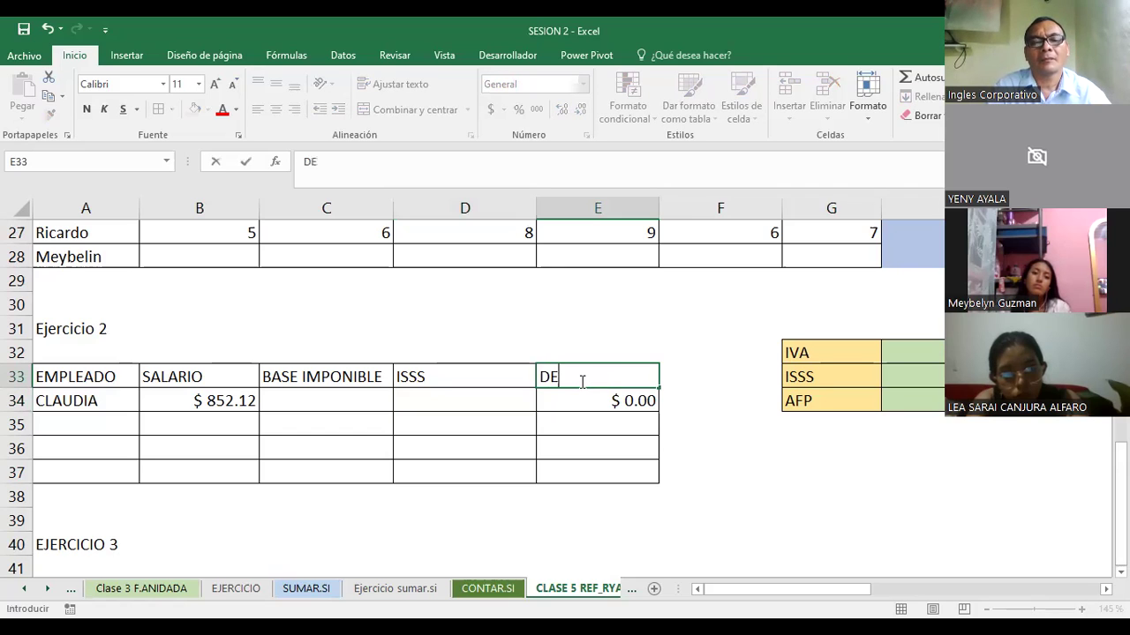
{"action": "key", "text": "BackSpace"}
{"action": "key", "text": "BackSpace"}
{"action": "type", "text": "TOTA"}
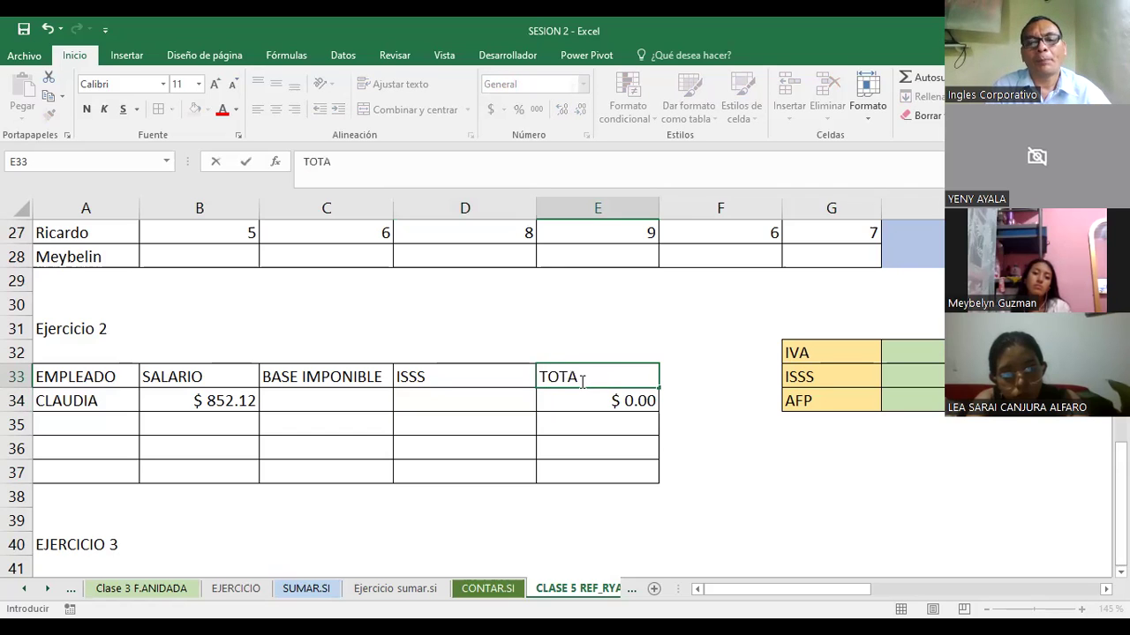
{"action": "type", "text": "L"}
{"action": "key", "text": "Return"}
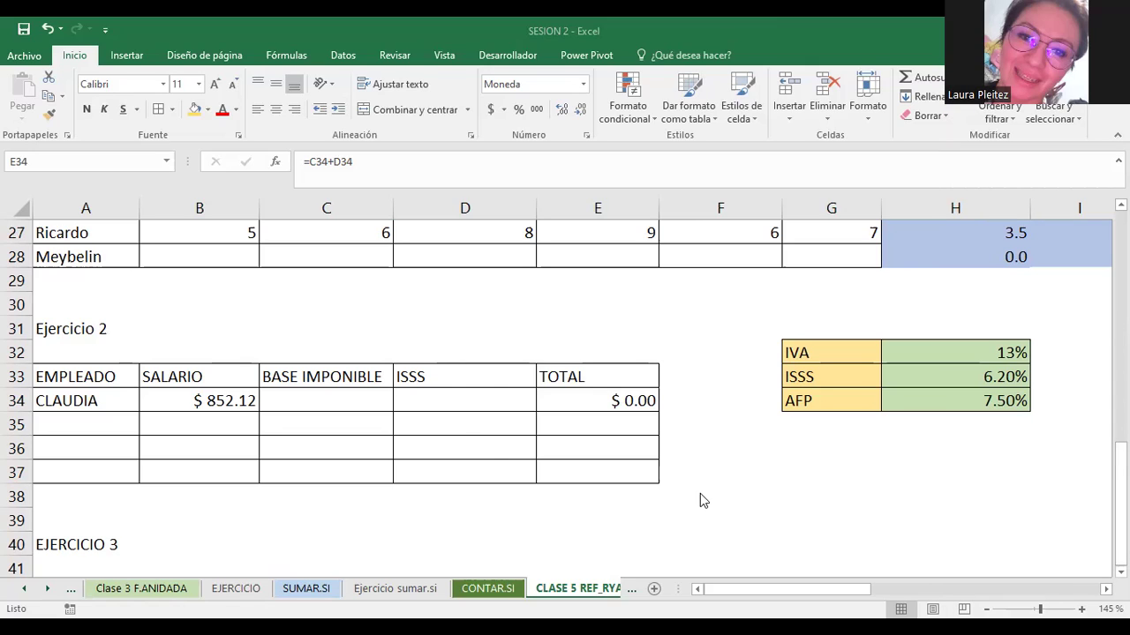
- Enter =B34*$H$33 in D34 for ISSS of $52.83, and clear the TOTAL cell E34
{"action": "left_click", "coordinate": [424, 402]}
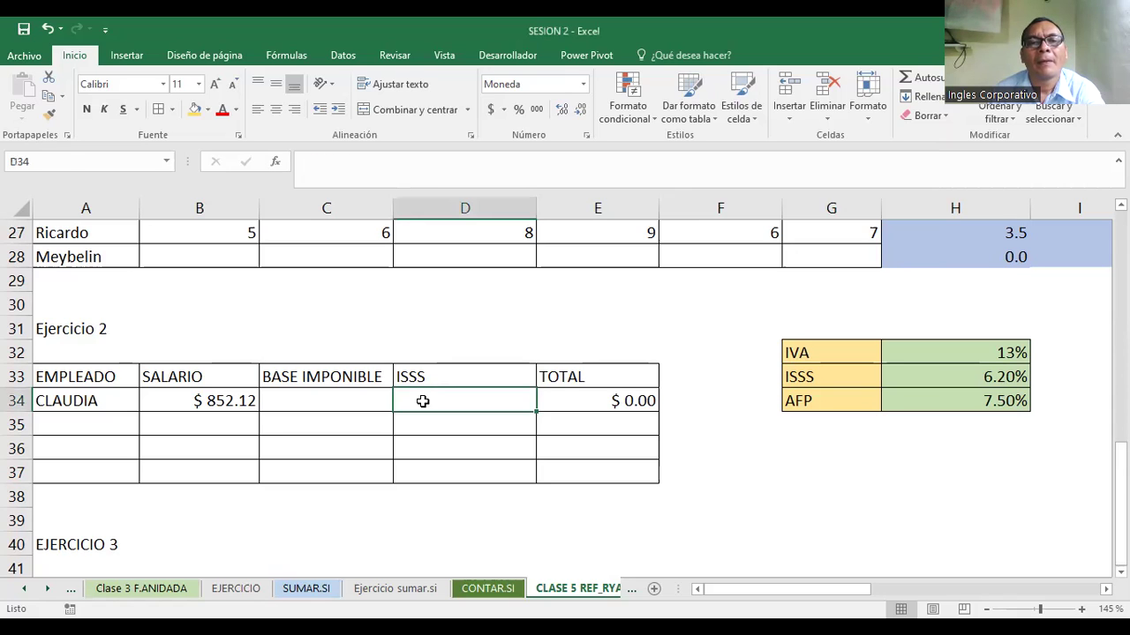
{"action": "type", "text": "="}
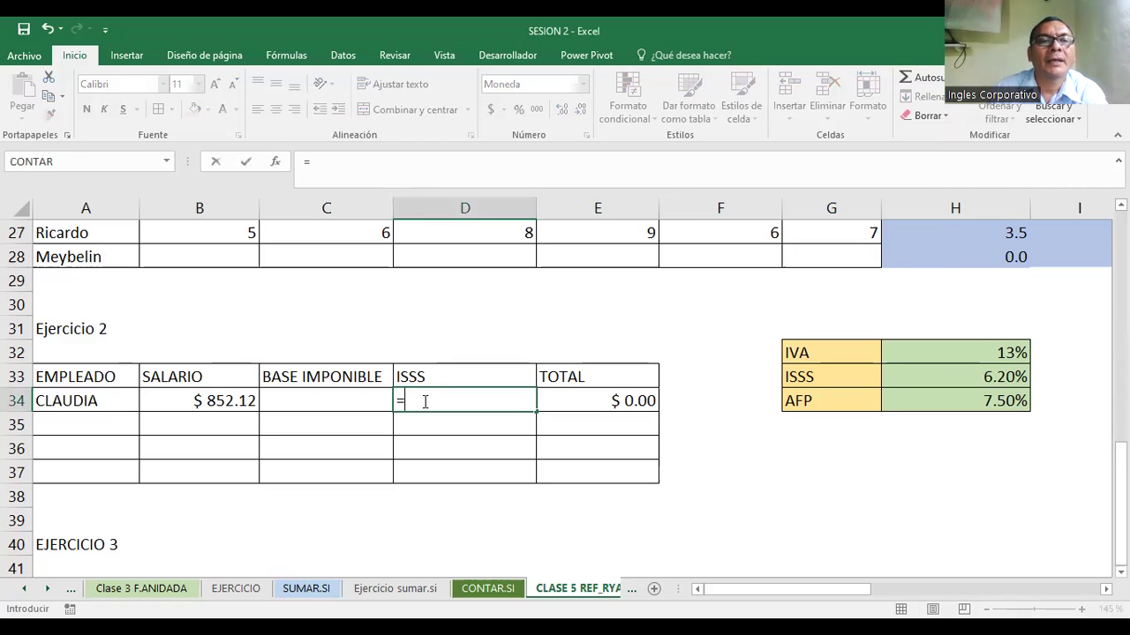
{"action": "left_click", "coordinate": [200, 399]}
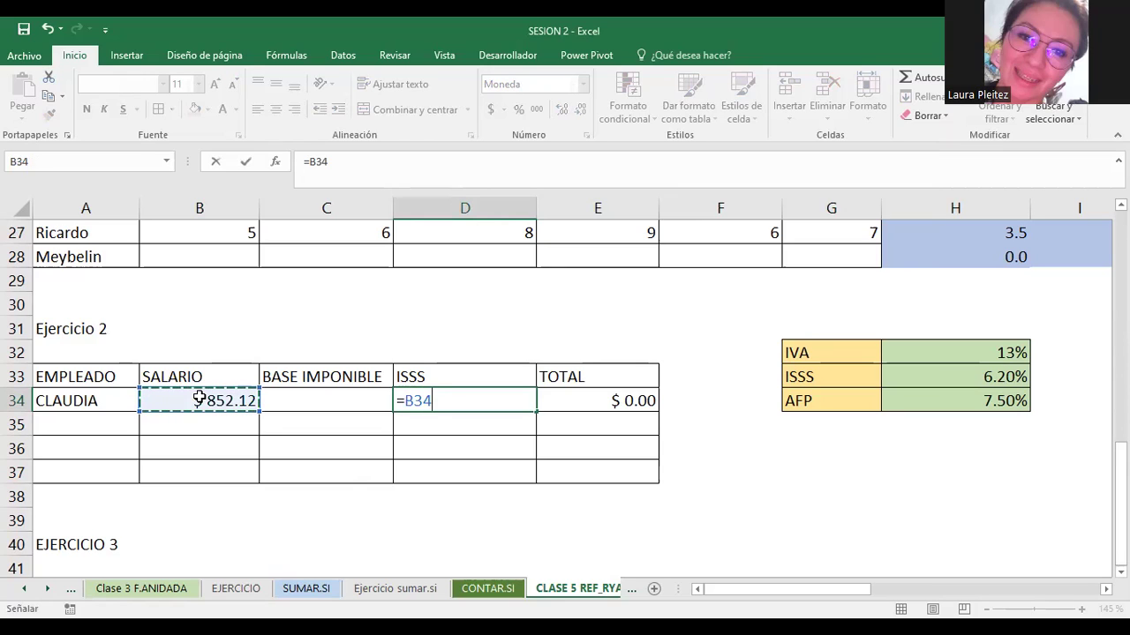
{"action": "type", "text": "*"}
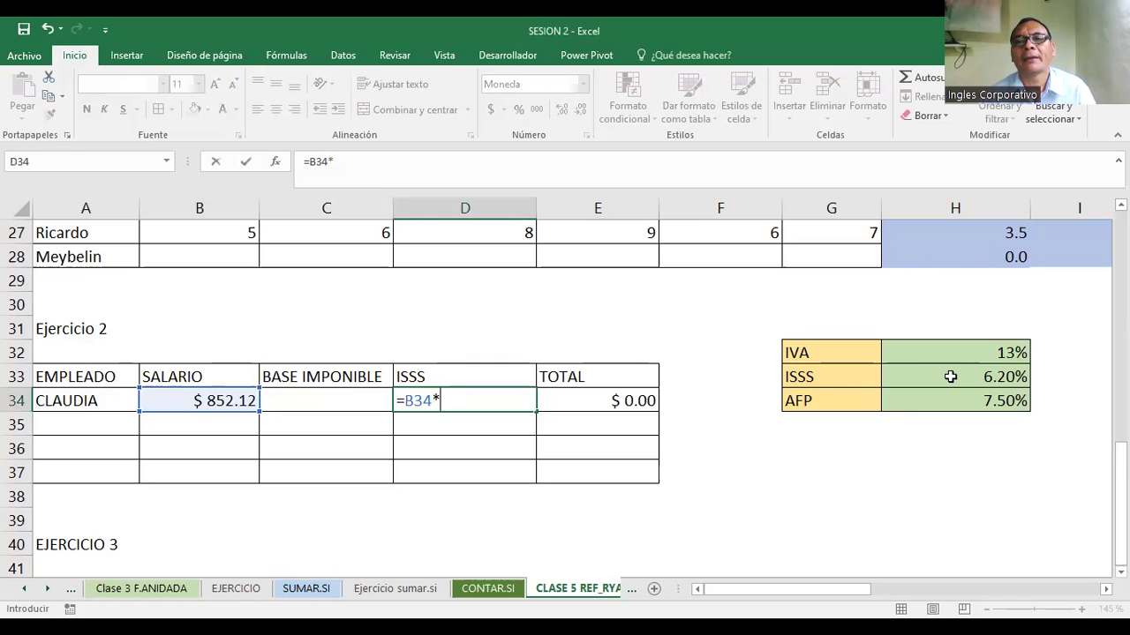
{"action": "left_click", "coordinate": [950, 377]}
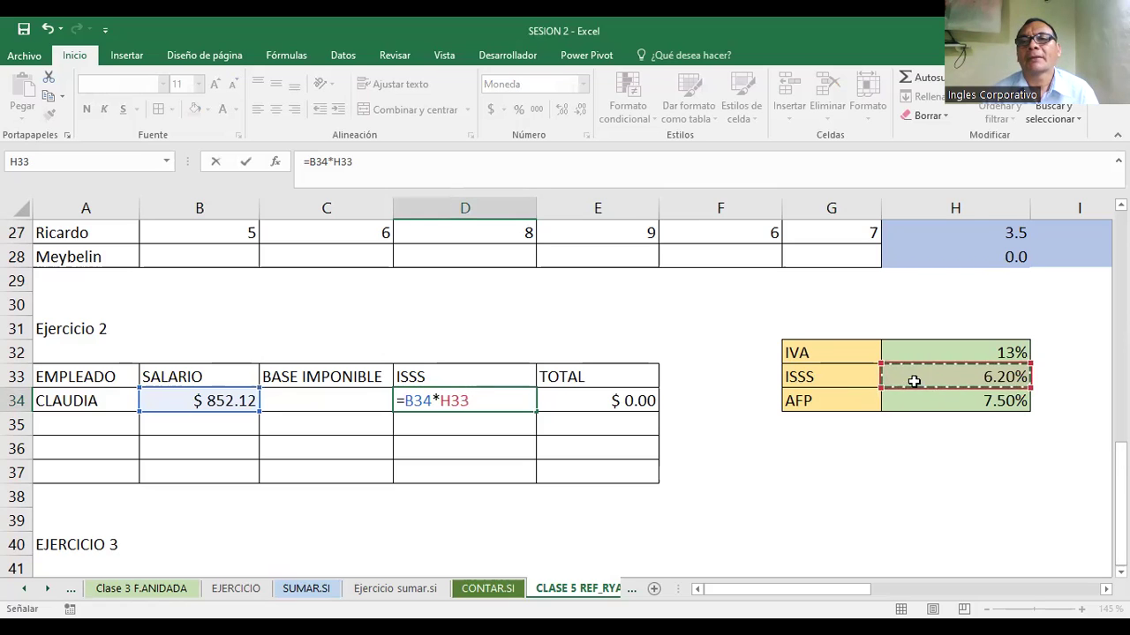
{"action": "left_click", "coordinate": [334, 163]}
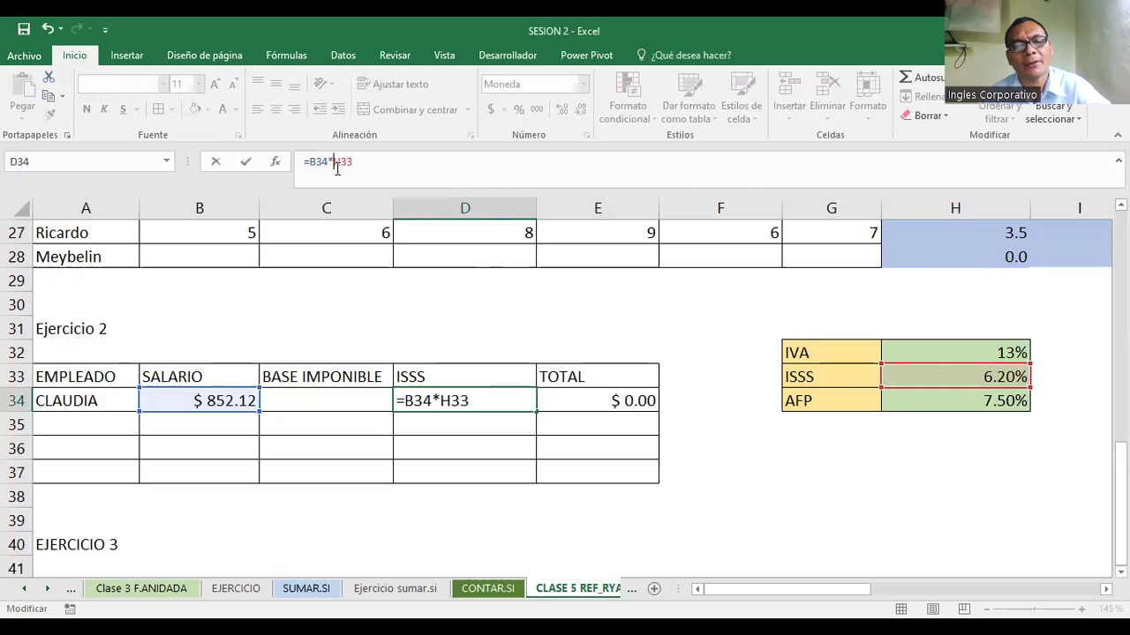
{"action": "key", "text": "F4"}
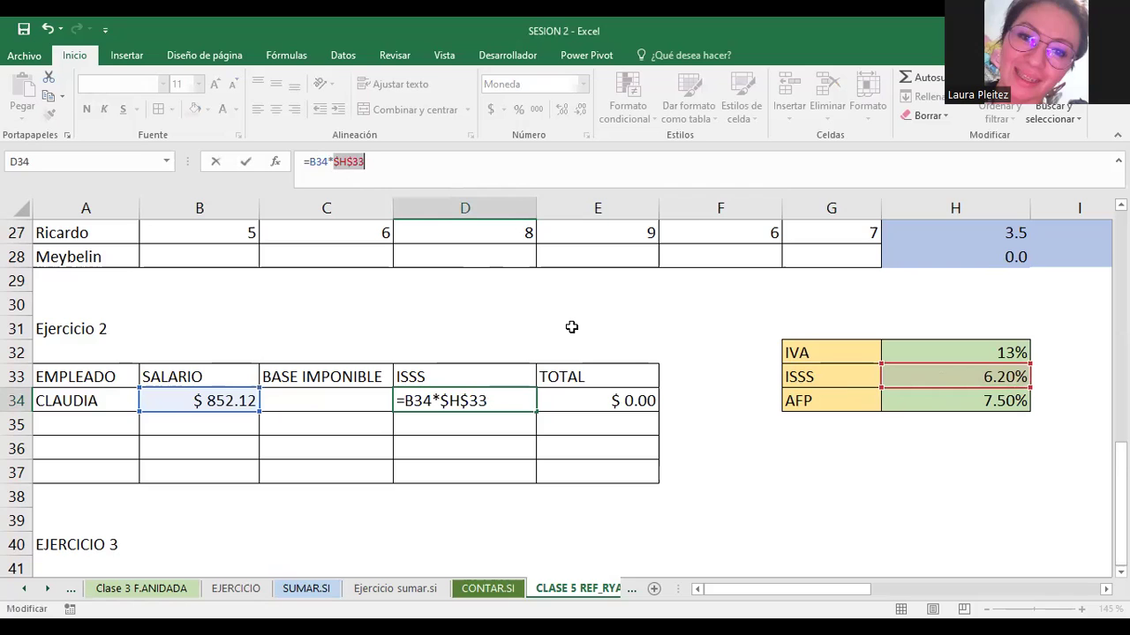
{"action": "key", "text": "Return"}
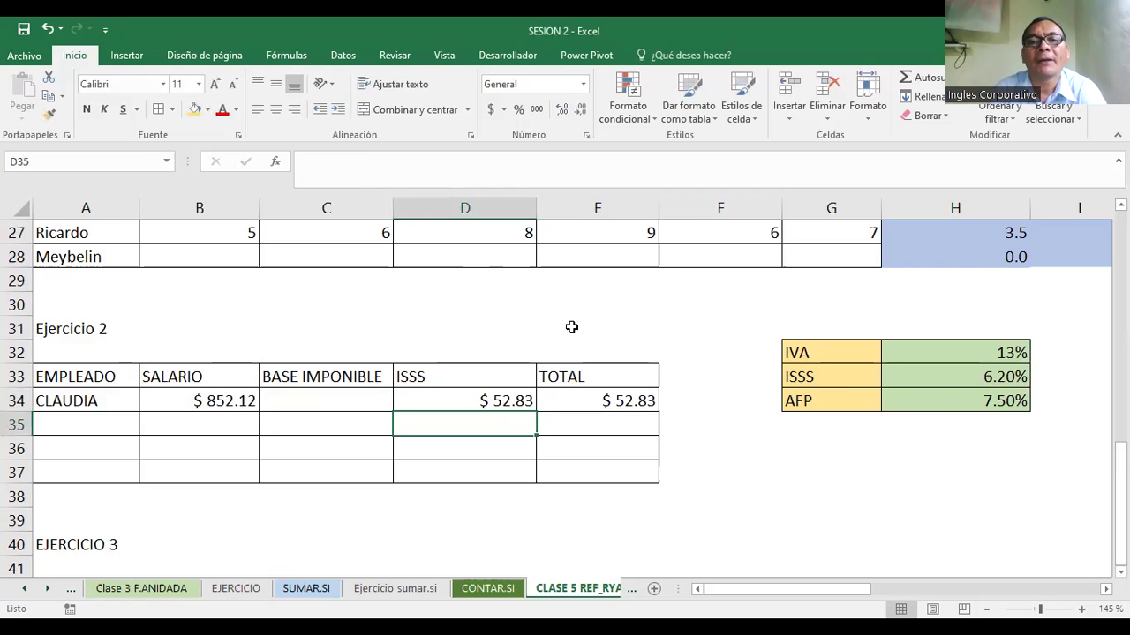
{"action": "left_click", "coordinate": [595, 402]}
{"action": "key", "text": "Delete"}
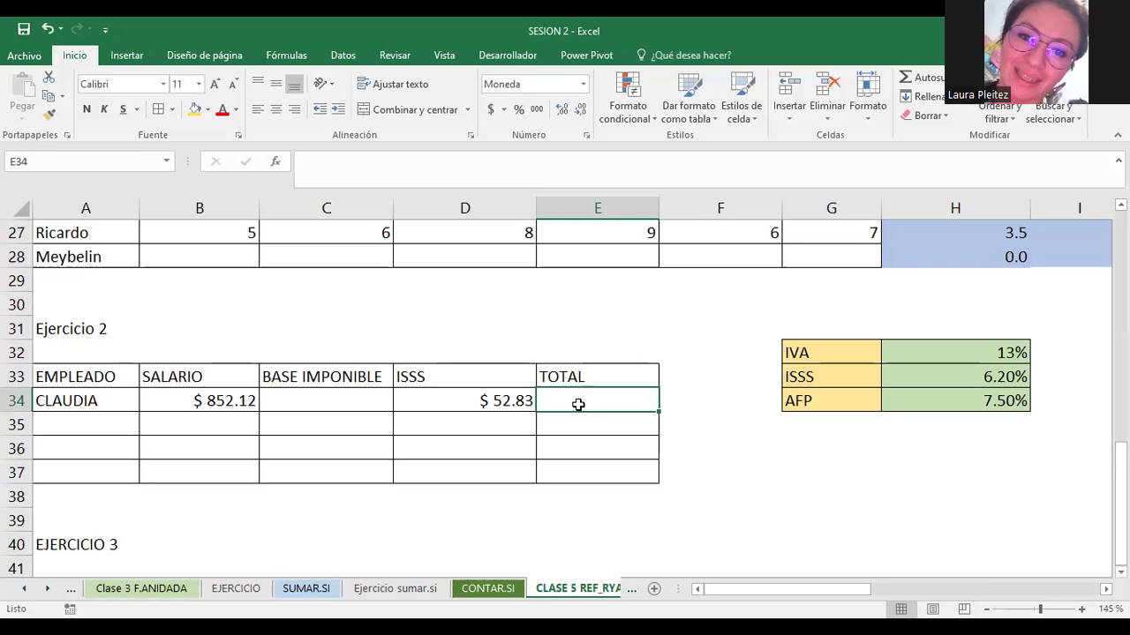
- Enter =B34-D34 in E34, giving net pay of $799.29
{"action": "type", "text": "="}
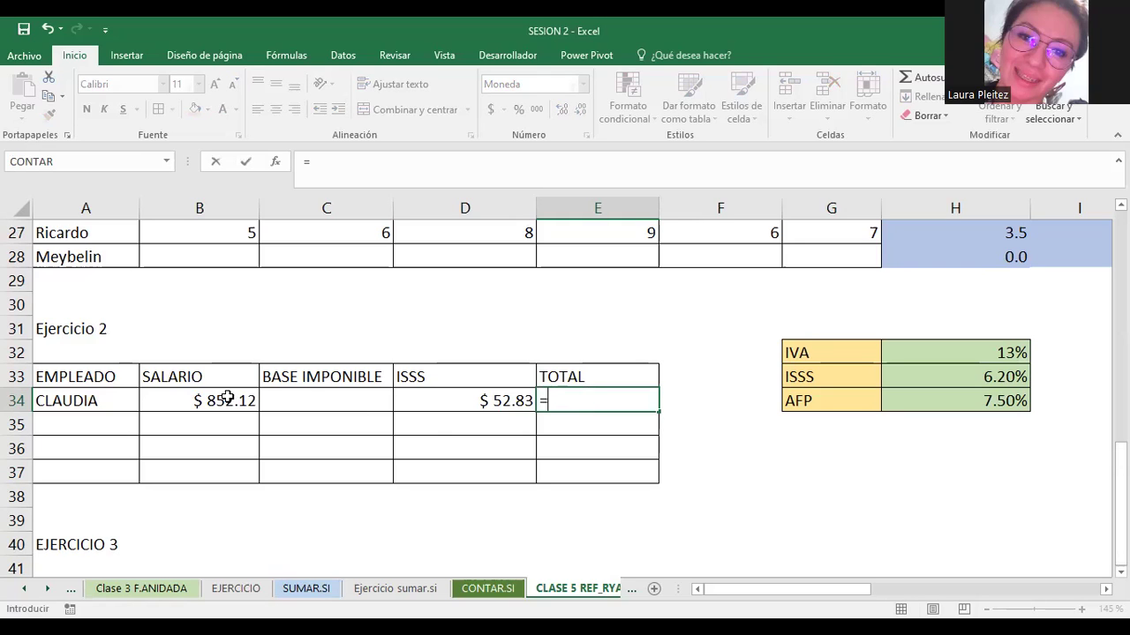
{"action": "left_click", "coordinate": [228, 399]}
{"action": "type", "text": "-"}
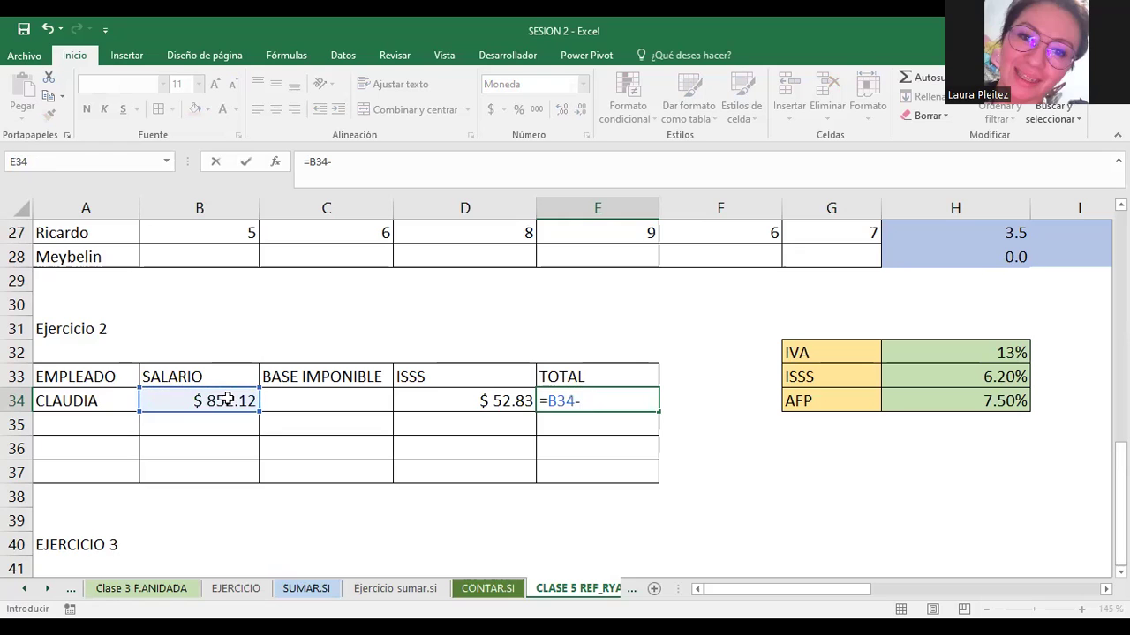
{"action": "left_click", "coordinate": [482, 400]}
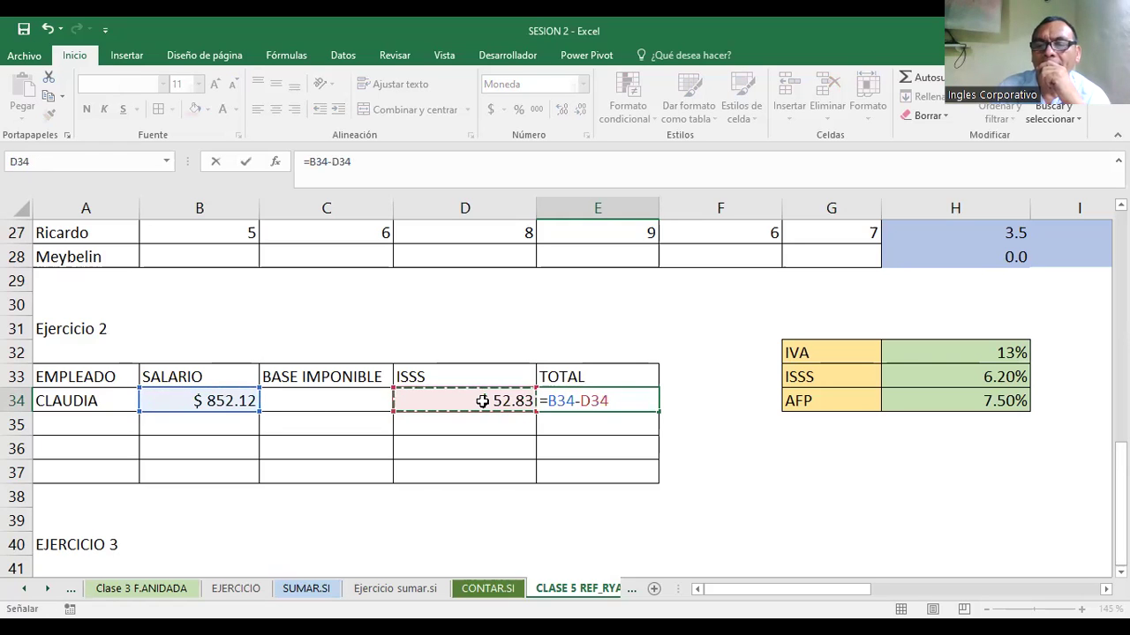
{"action": "key", "text": "Return"}
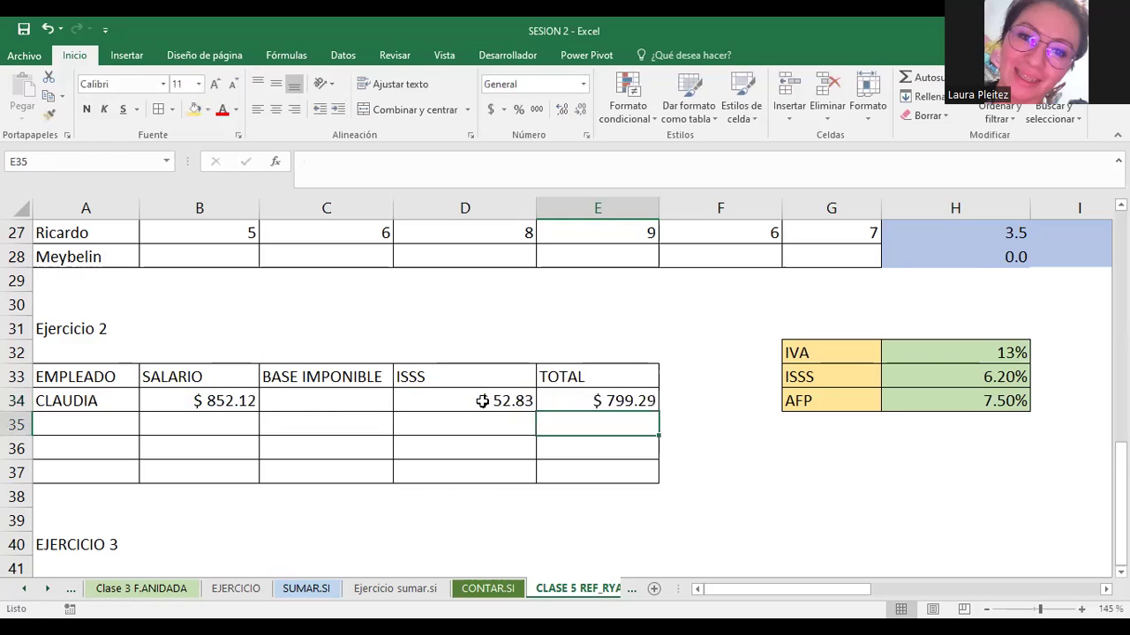
{"action": "left_click", "coordinate": [757, 443]}
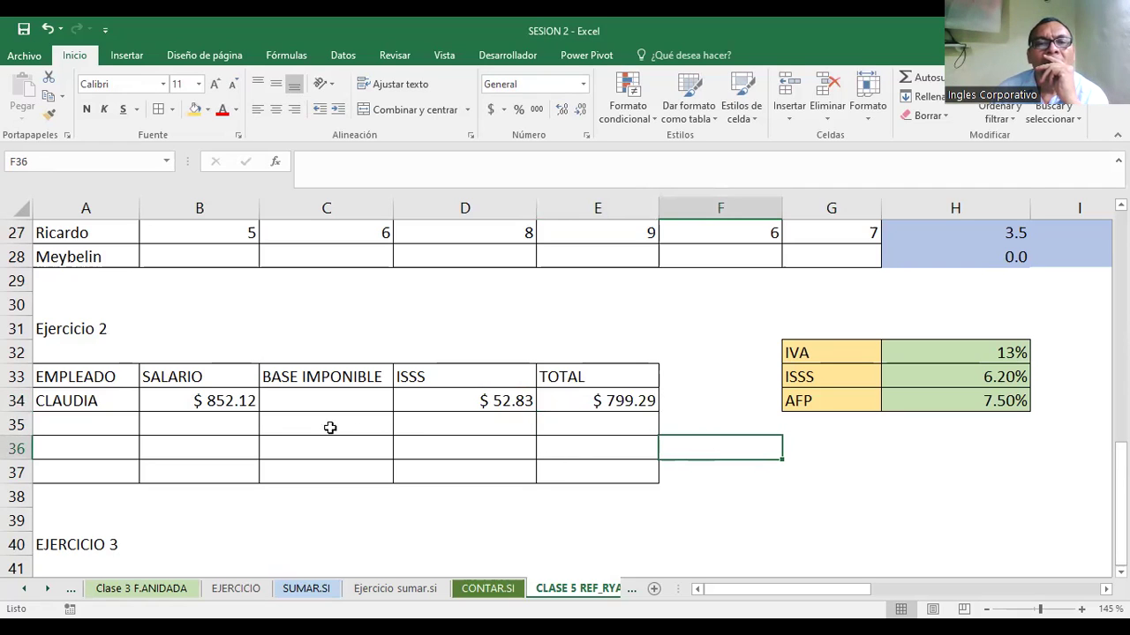
- Replace the BASE IMPONIBLE header in C33 with AFP
{"action": "left_click", "coordinate": [301, 374]}
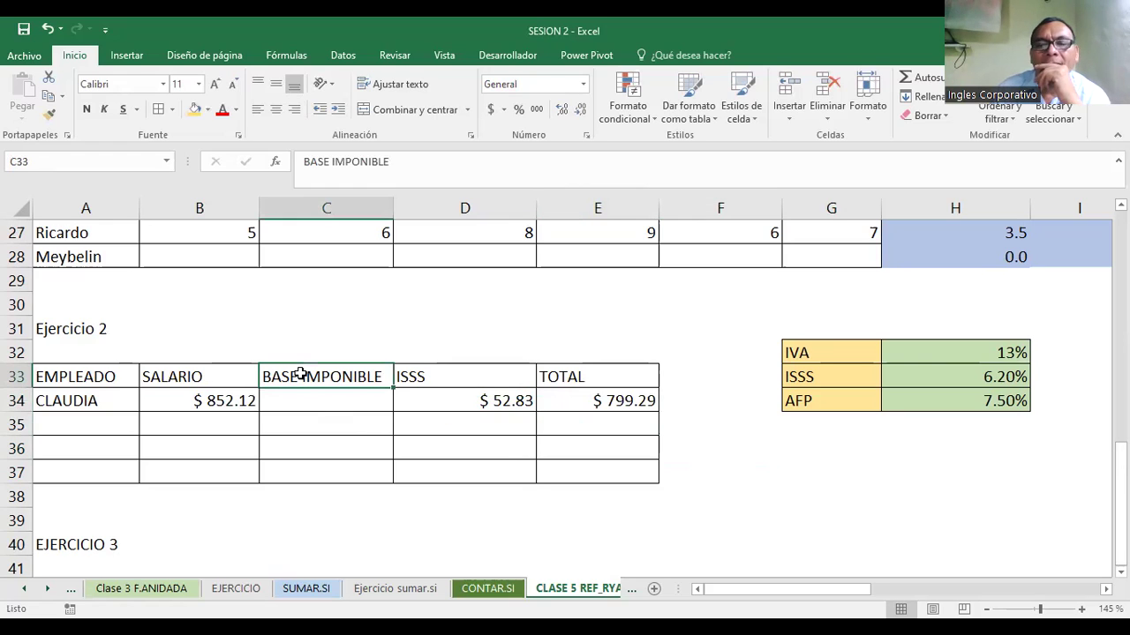
{"action": "key", "text": "Delete"}
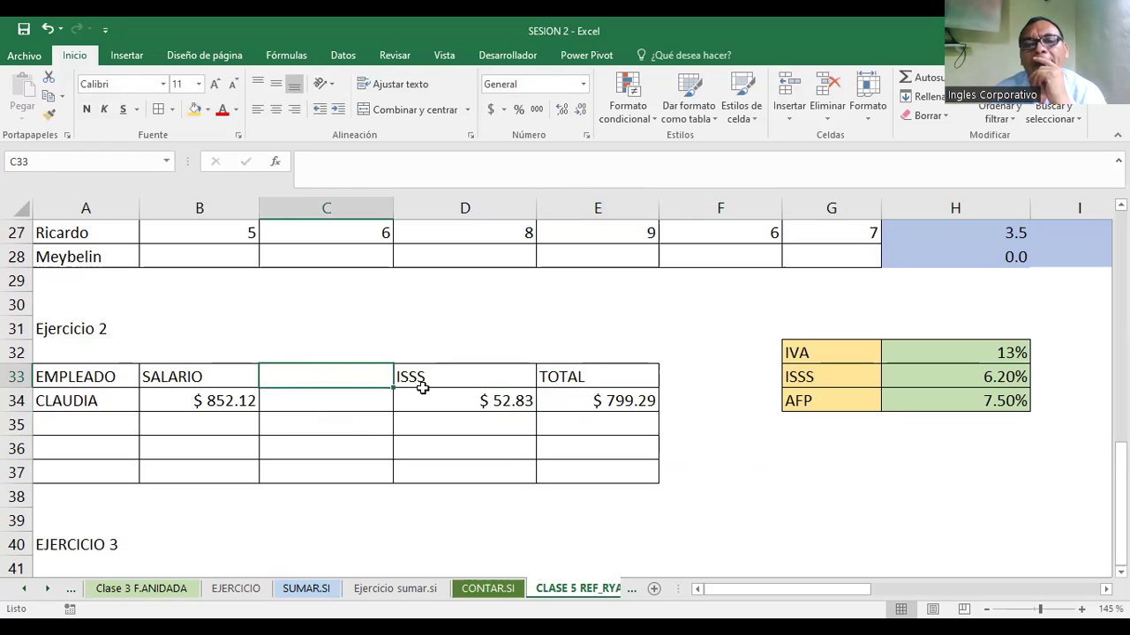
{"action": "left_click", "coordinate": [424, 380]}
{"action": "left_click", "coordinate": [313, 385]}
{"action": "type", "text": "AFP"}
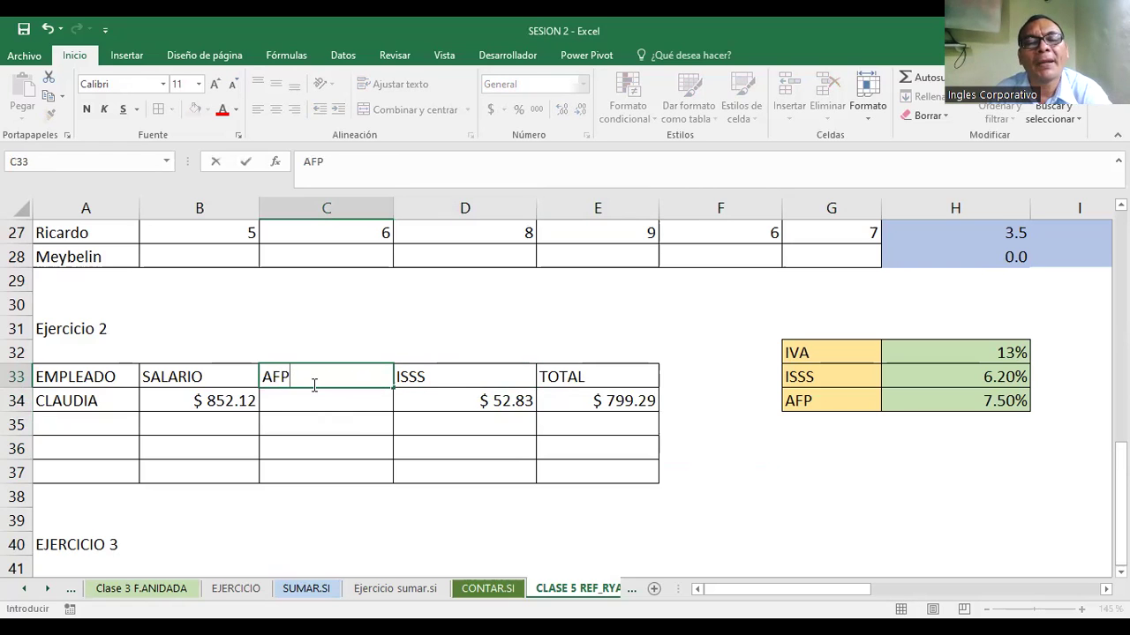
{"action": "left_click", "coordinate": [427, 310]}
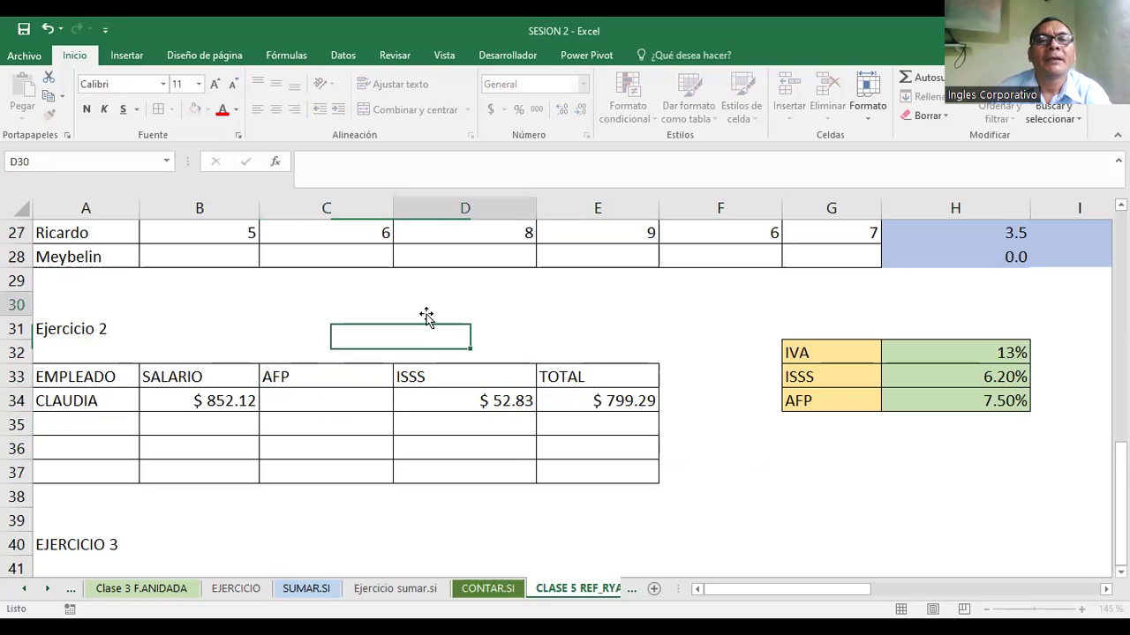
- Rename the E33 header to DESCUENTO and clear the old formula in E34
{"action": "left_click", "coordinate": [595, 374]}
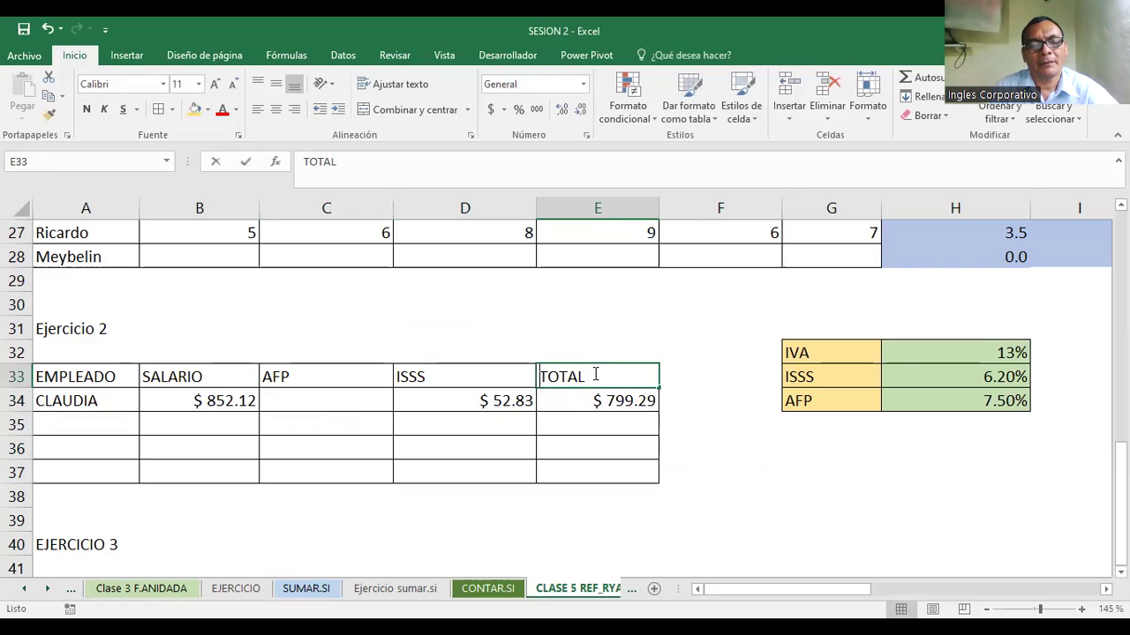
{"action": "type", "text": "DESCUENTO"}
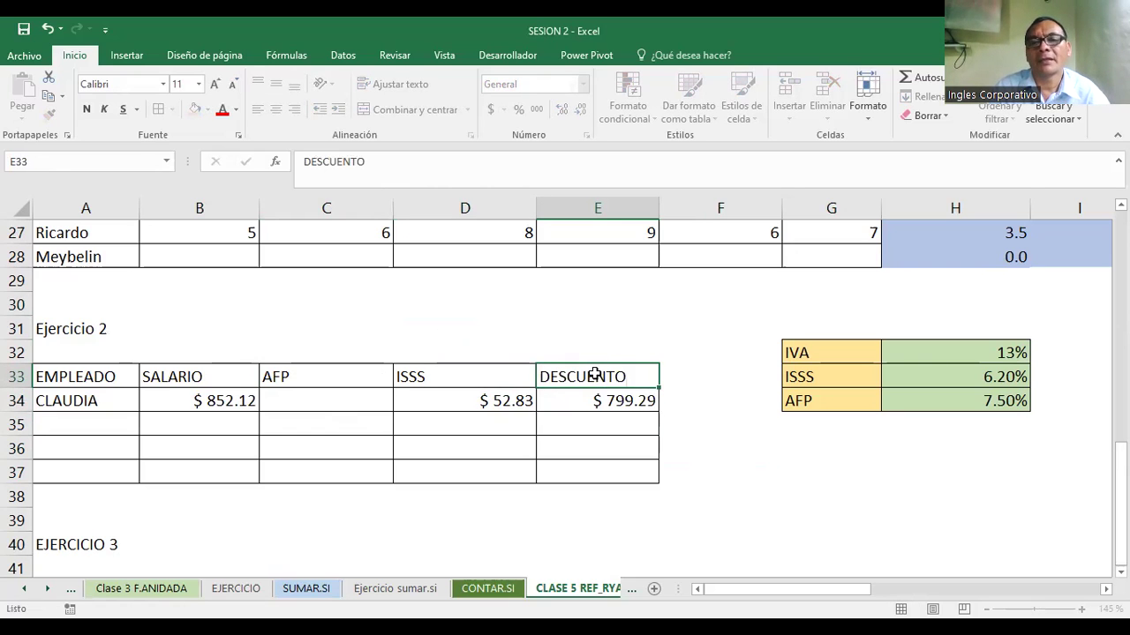
{"action": "key", "text": "Return"}
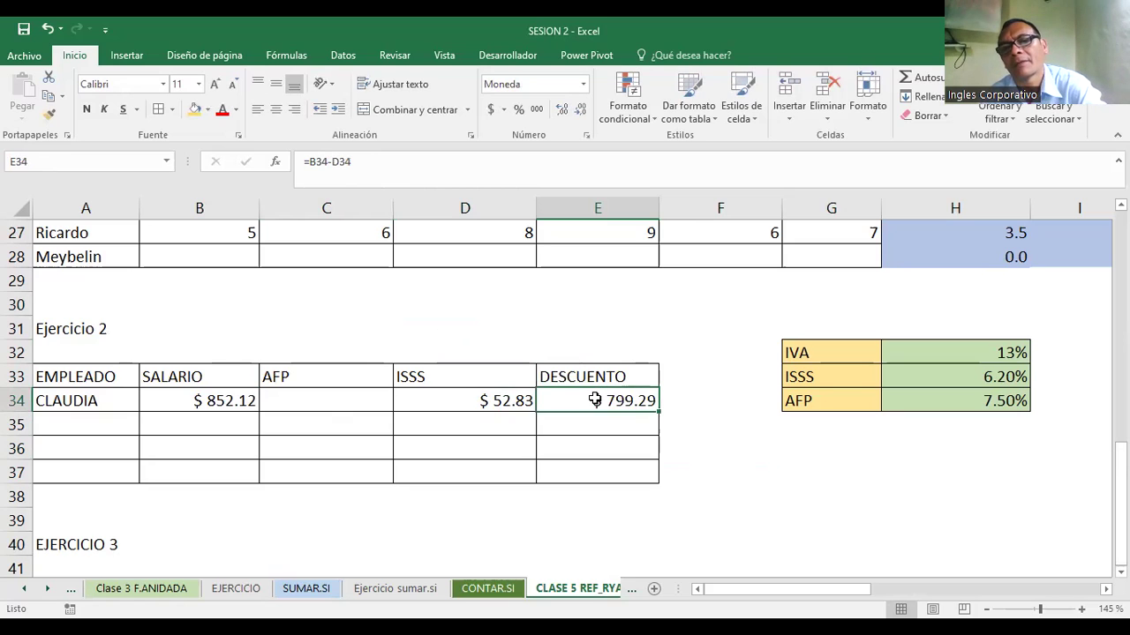
{"action": "key", "text": "Delete"}
- Add the header SALARIO LIQUIDO in F33
{"action": "left_click", "coordinate": [700, 377]}
{"action": "type", "text": "SAALRIO"}
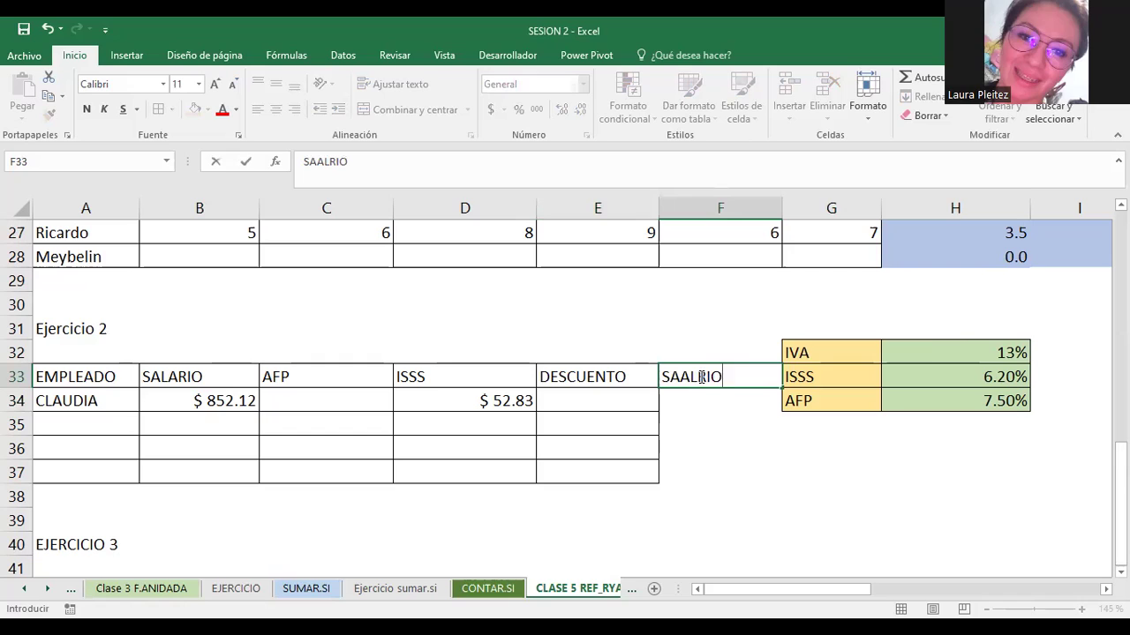
{"action": "key", "text": "BackSpace"}
{"action": "key", "text": "BackSpace"}
{"action": "key", "text": "BackSpace"}
{"action": "key", "text": "BackSpace"}
{"action": "key", "text": "BackSpace"}
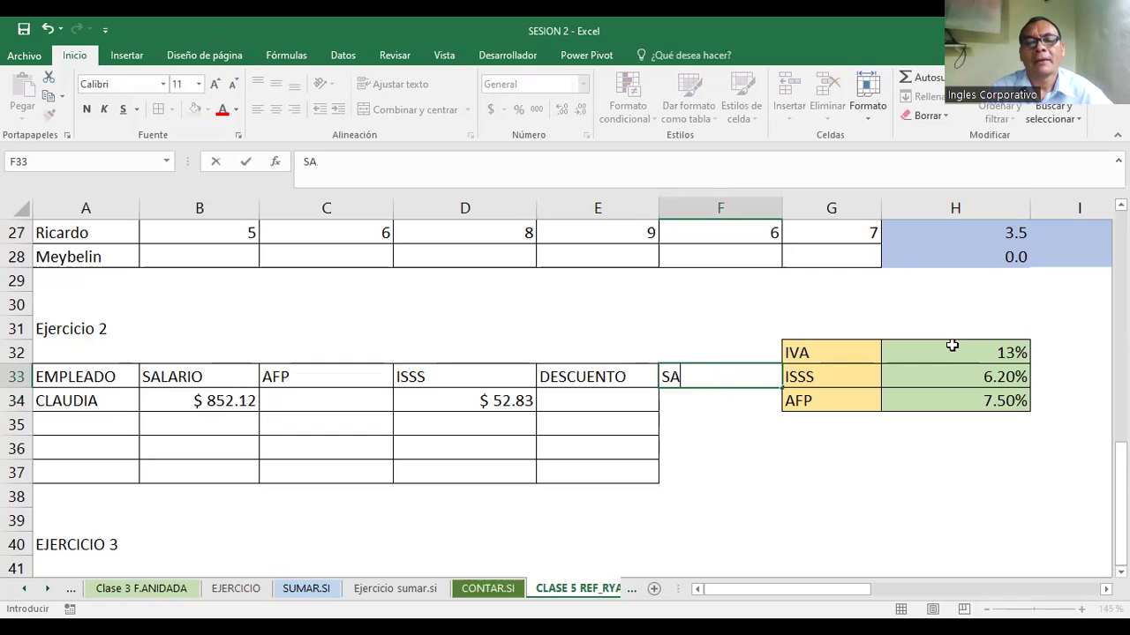
{"action": "type", "text": "ARIO LIQUIDO"}
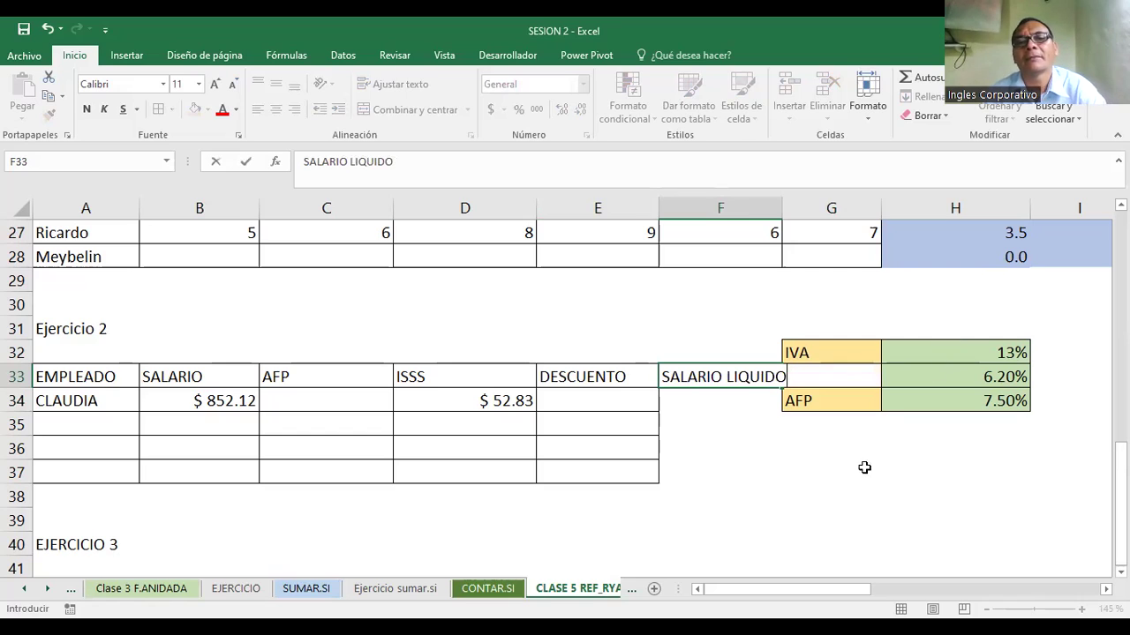
{"action": "left_click", "coordinate": [864, 467]}
- Try moving the IVA/ISSS/AFP rate table one column right, then undo it back to G32:H34
{"action": "left_click_drag", "start_coordinate": [798, 350], "coordinate": [972, 392]}
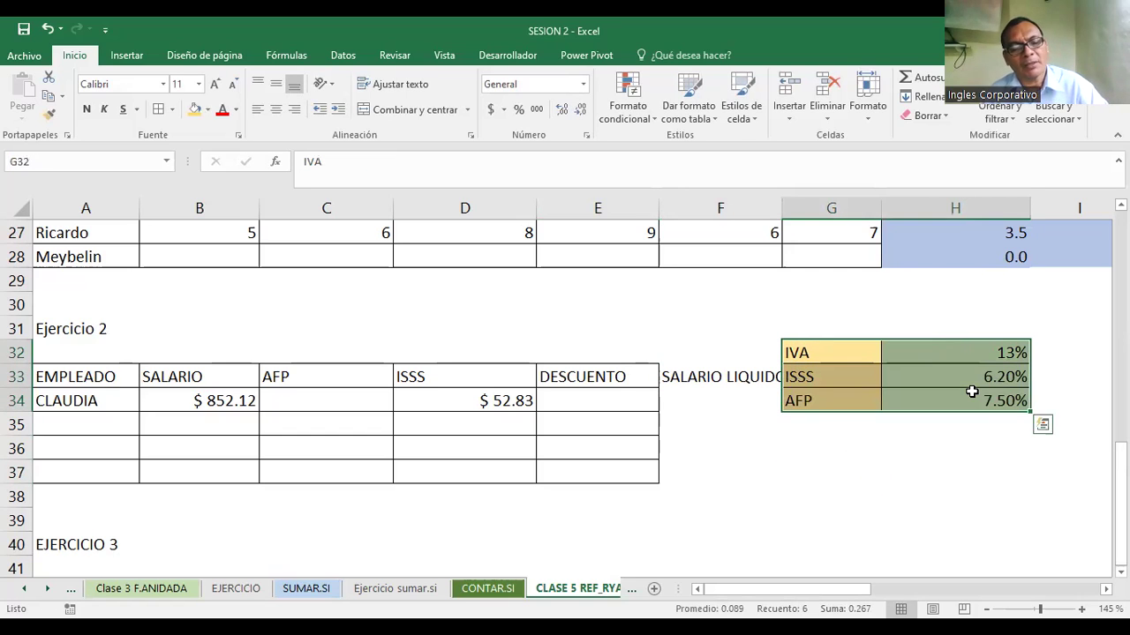
{"action": "key", "text": "ctrl+c"}
{"action": "left_click", "coordinate": [918, 353]}
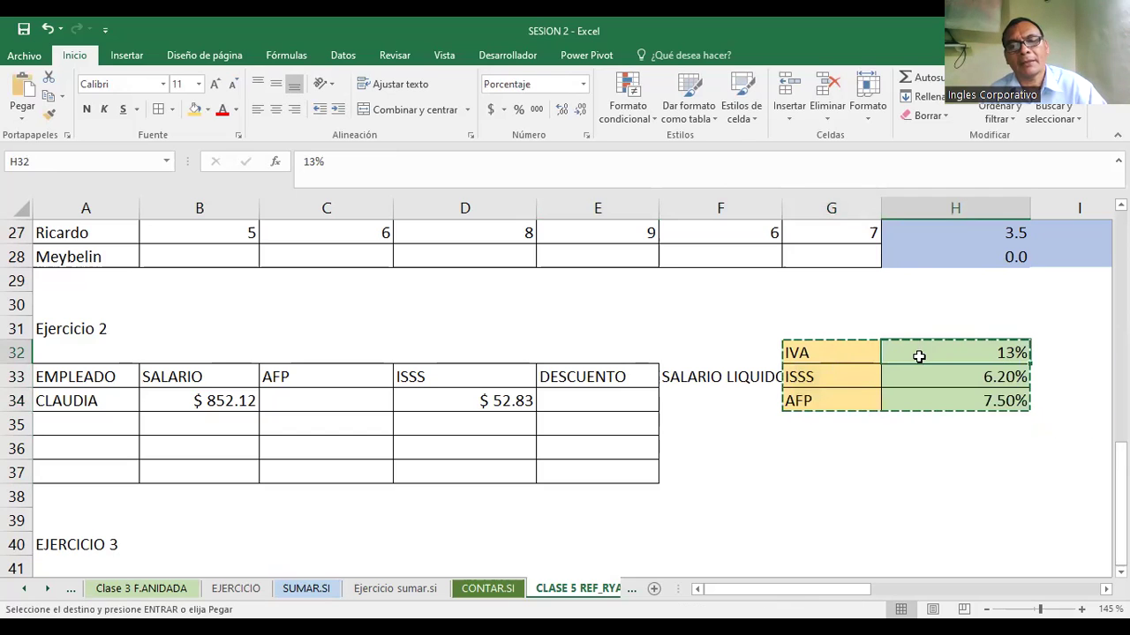
{"action": "key", "text": "Return"}
{"action": "left_click", "coordinate": [872, 465]}
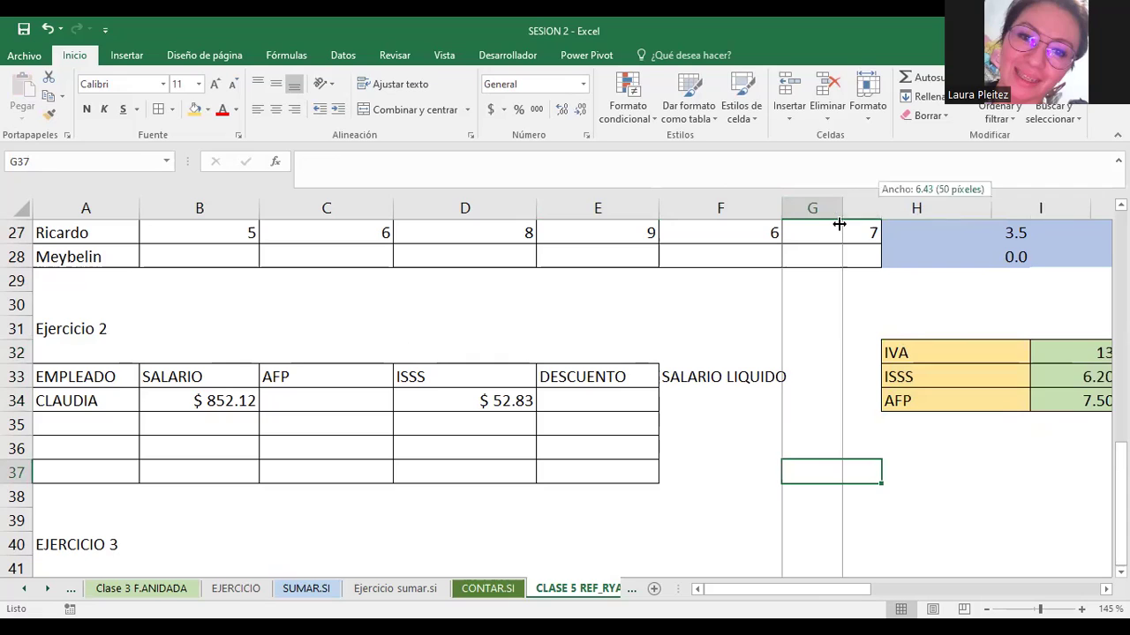
{"action": "left_click_drag", "start_coordinate": [878, 209], "coordinate": [843, 208]}
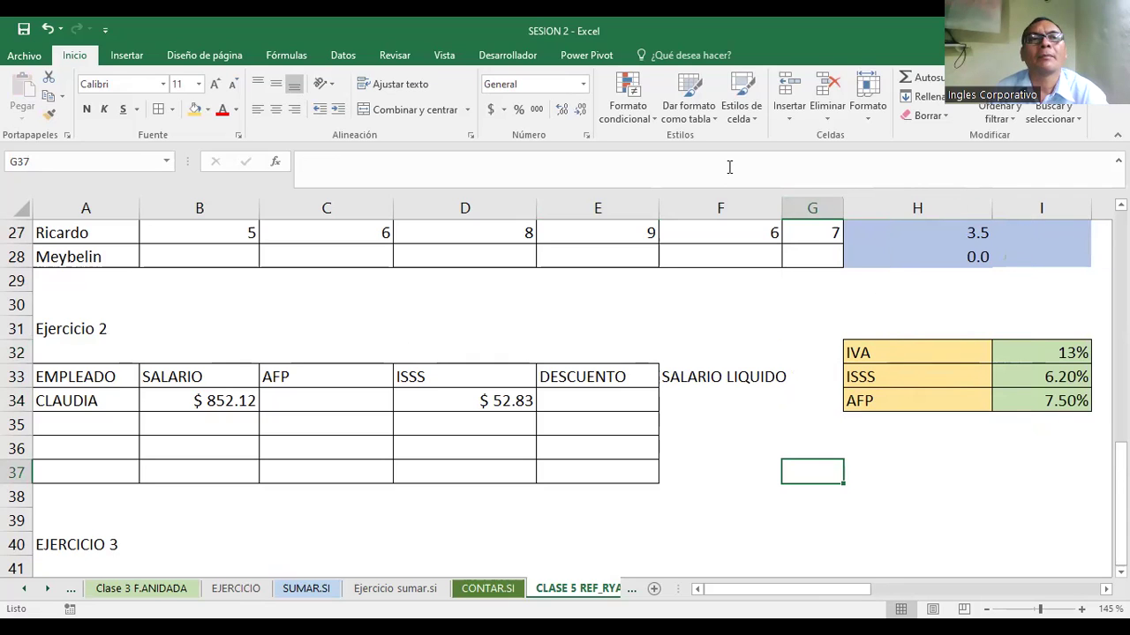
{"action": "left_click", "coordinate": [49, 31]}
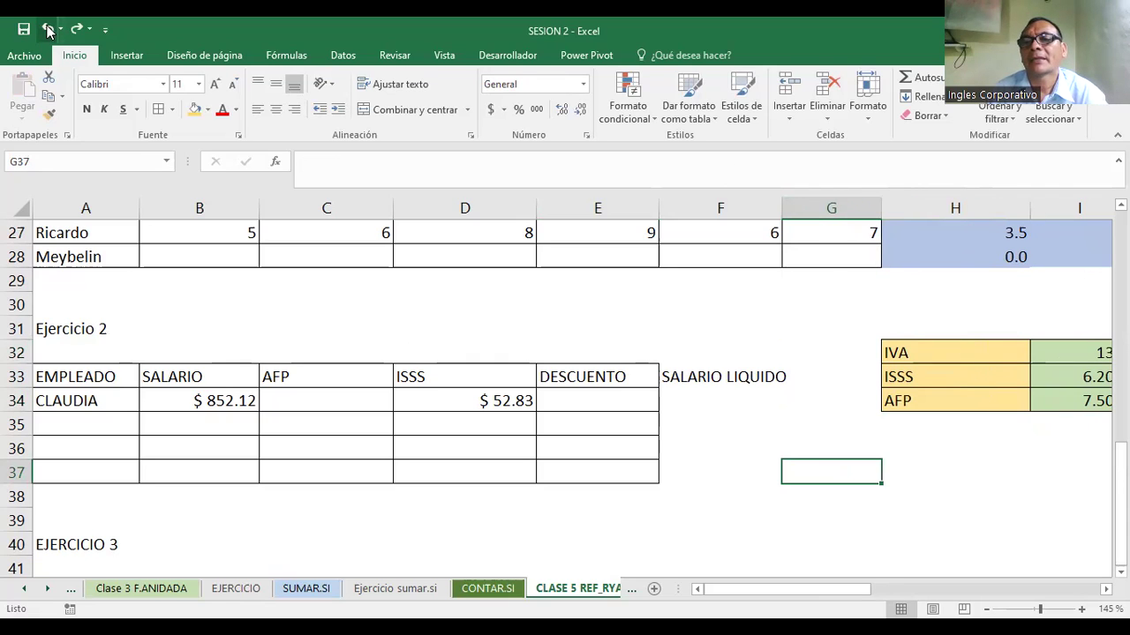
{"action": "left_click", "coordinate": [48, 31]}
{"action": "key", "text": "Escape"}
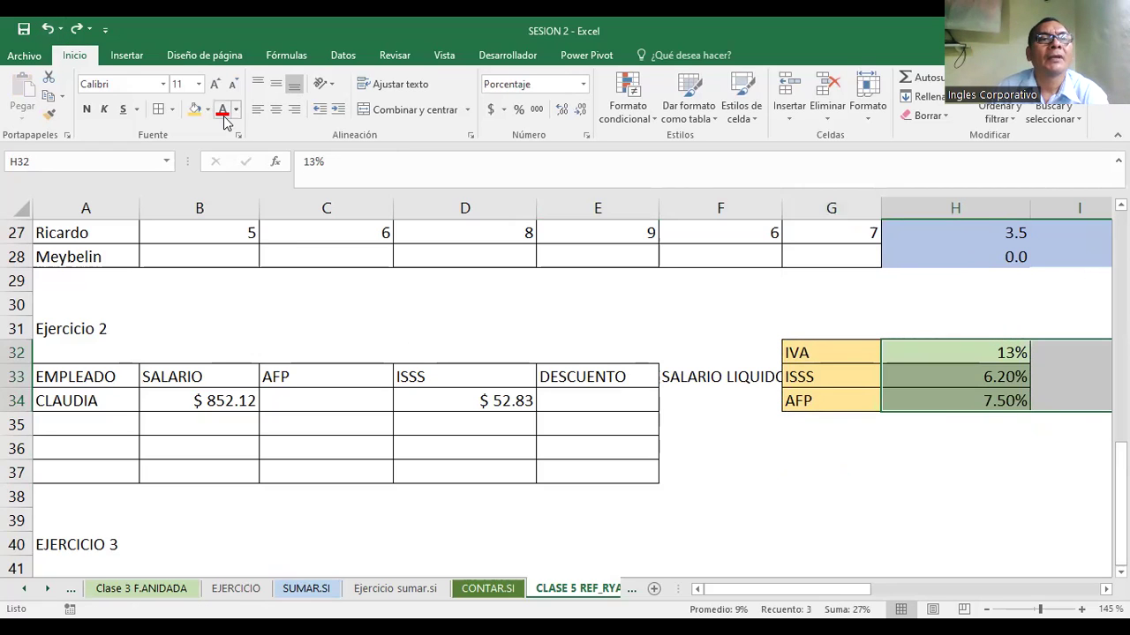
- Autofit column B and narrow columns C and D
{"action": "double_click", "coordinate": [258, 207]}
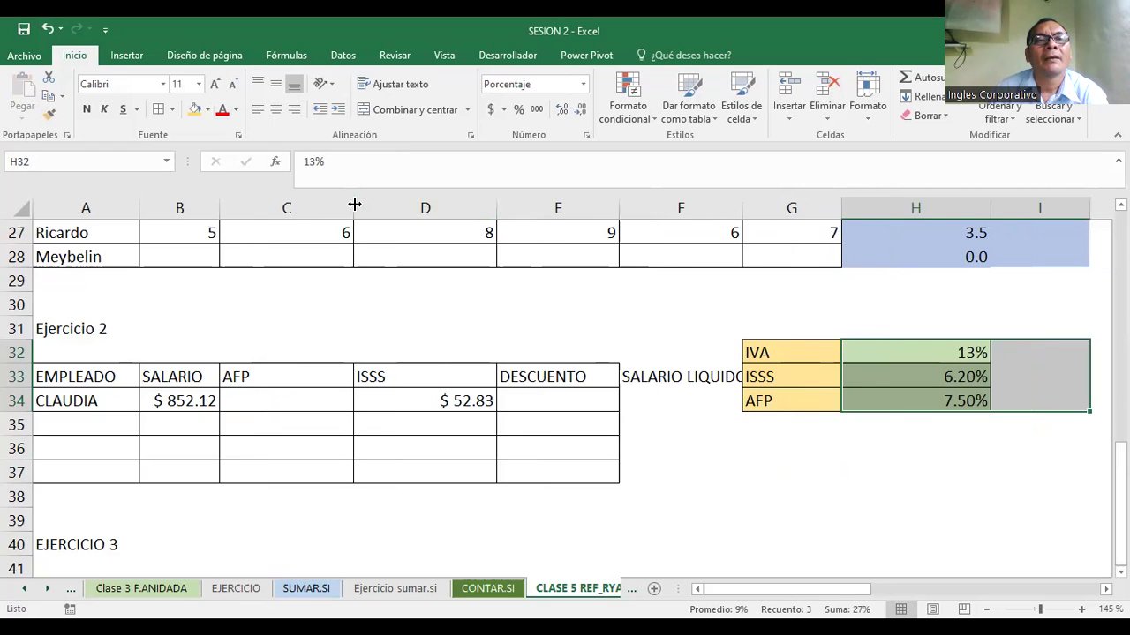
{"action": "left_click_drag", "start_coordinate": [338, 213], "coordinate": [323, 221]}
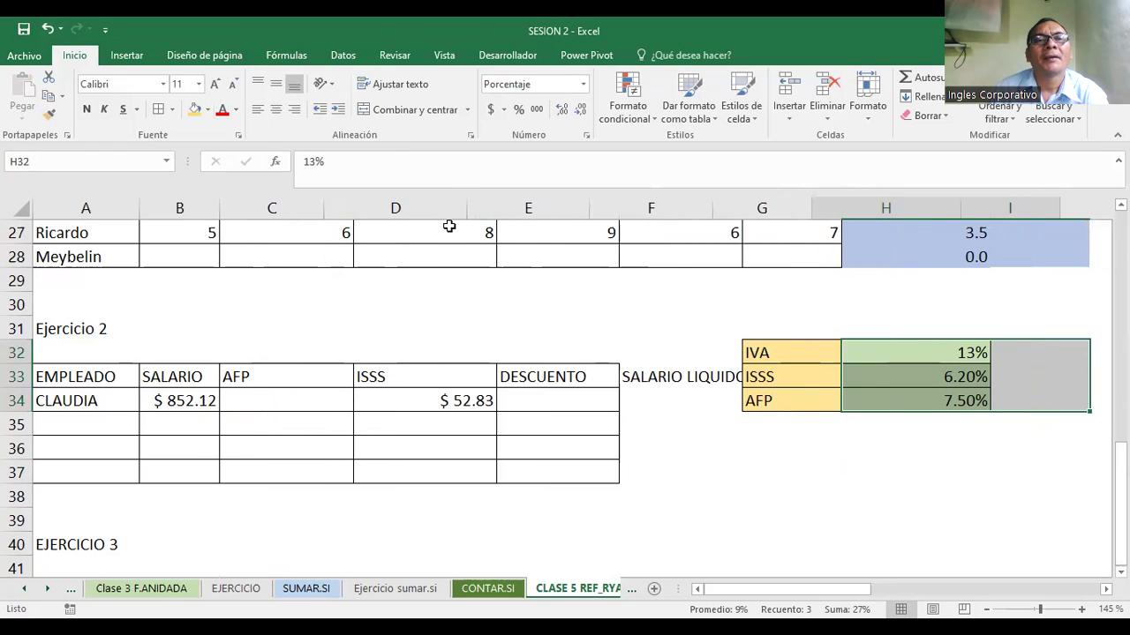
{"action": "left_click_drag", "start_coordinate": [464, 207], "coordinate": [431, 221]}
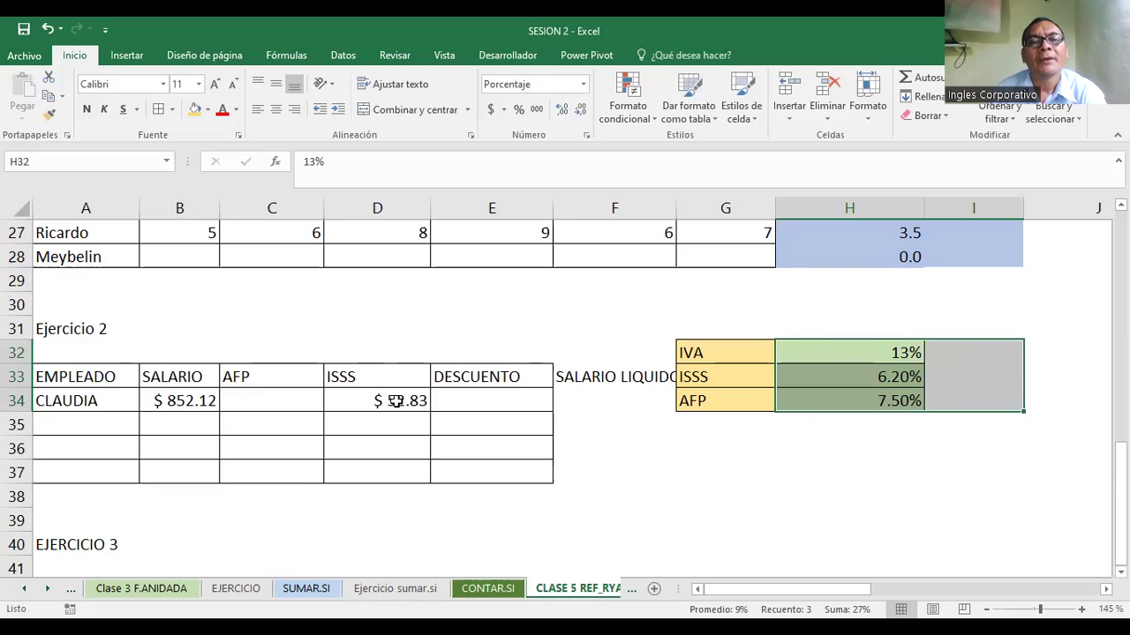
- Clear the ISSS formula from D34 and narrow columns E and D
{"action": "left_click", "coordinate": [394, 402]}
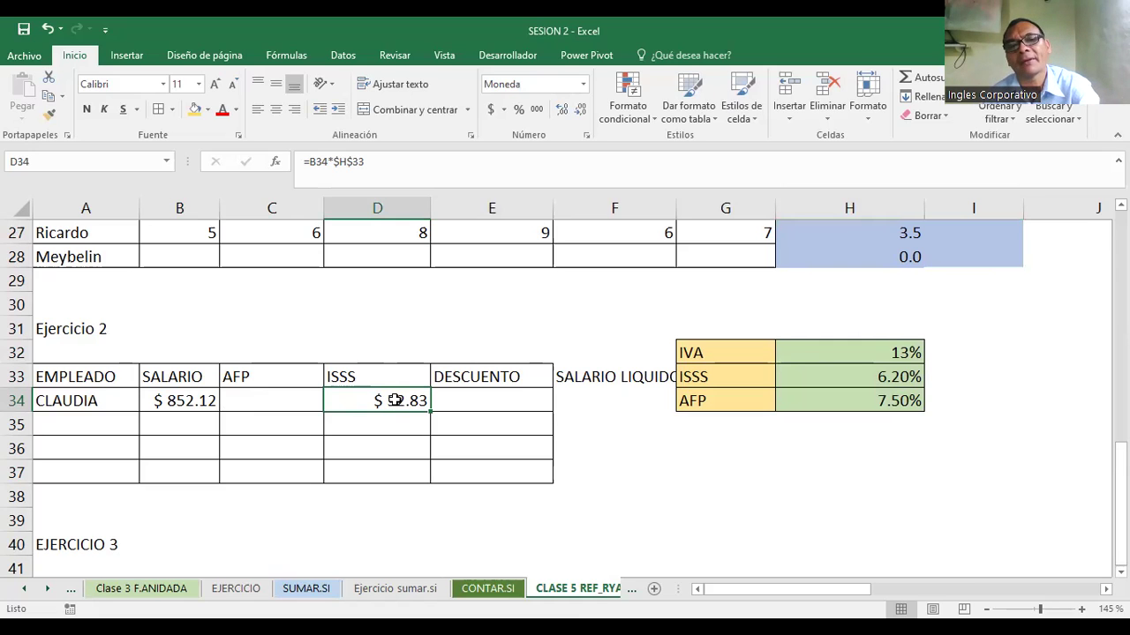
{"action": "key", "text": "Delete"}
{"action": "left_click", "coordinate": [265, 398]}
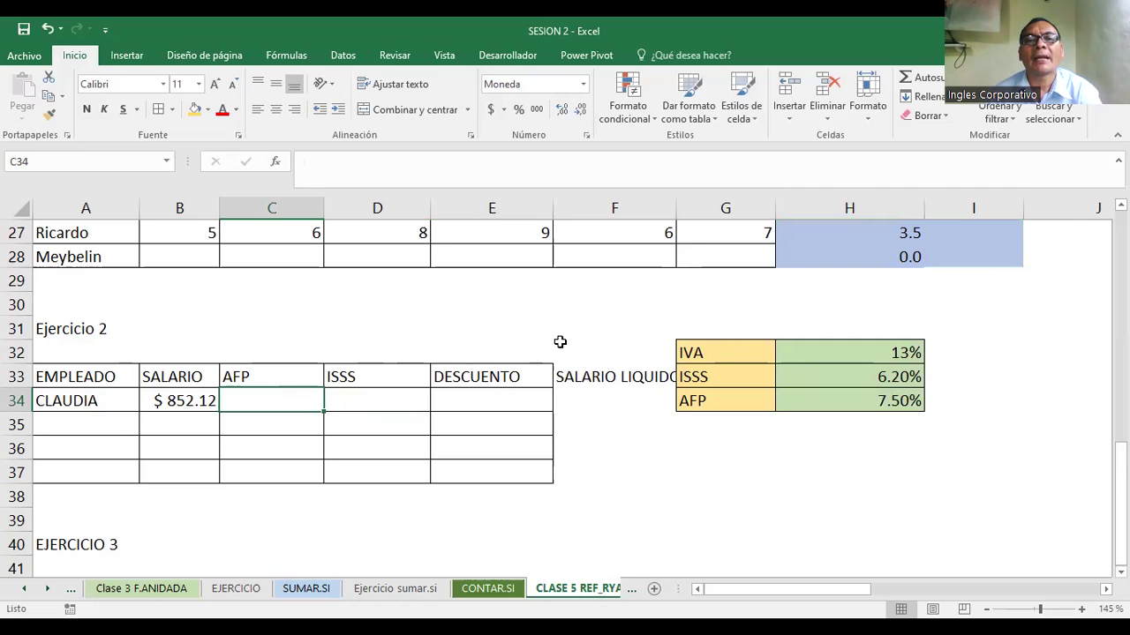
{"action": "left_click_drag", "start_coordinate": [555, 197], "coordinate": [528, 197]}
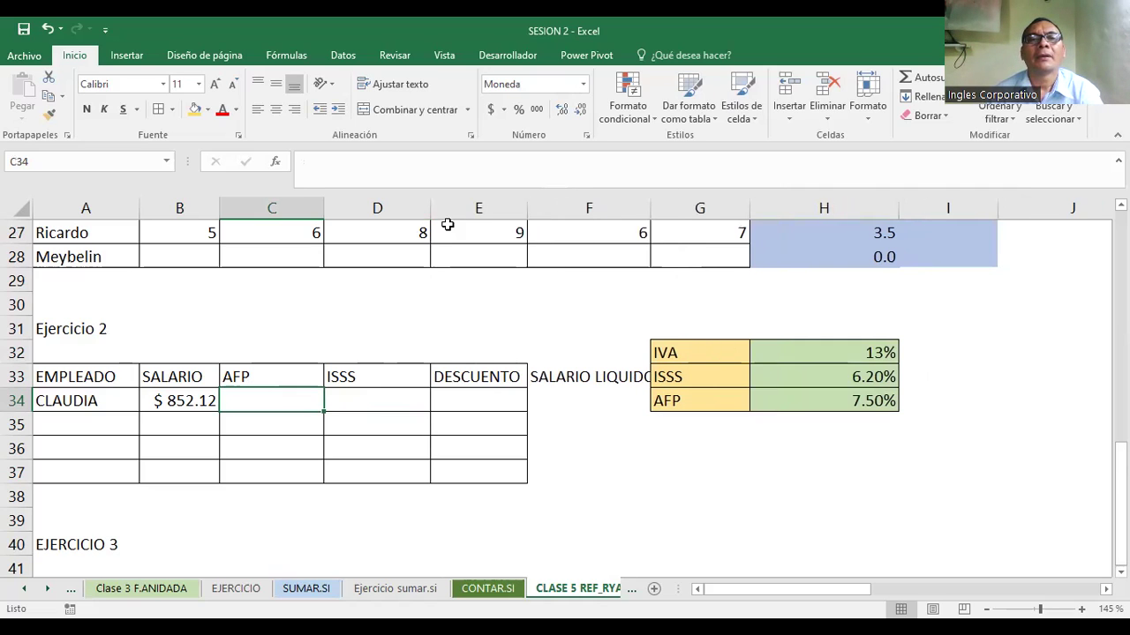
{"action": "left_click_drag", "start_coordinate": [428, 209], "coordinate": [405, 218]}
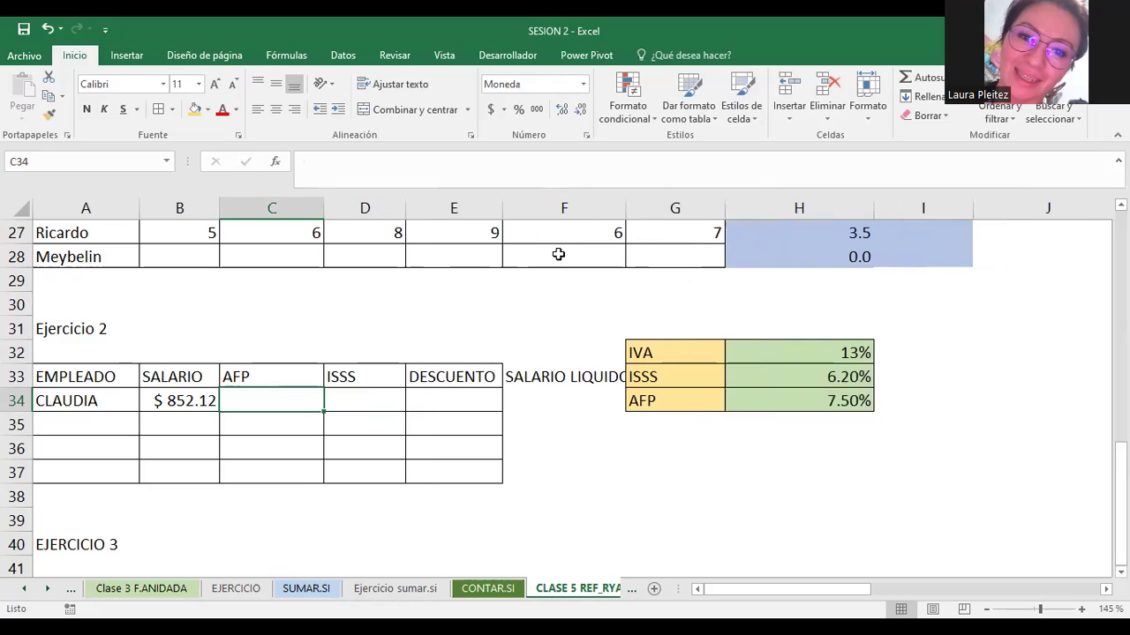
- Select the SALARIO LIQUIDO cells F34 to F37 to extend the table's borders
{"action": "left_click", "coordinate": [548, 378]}
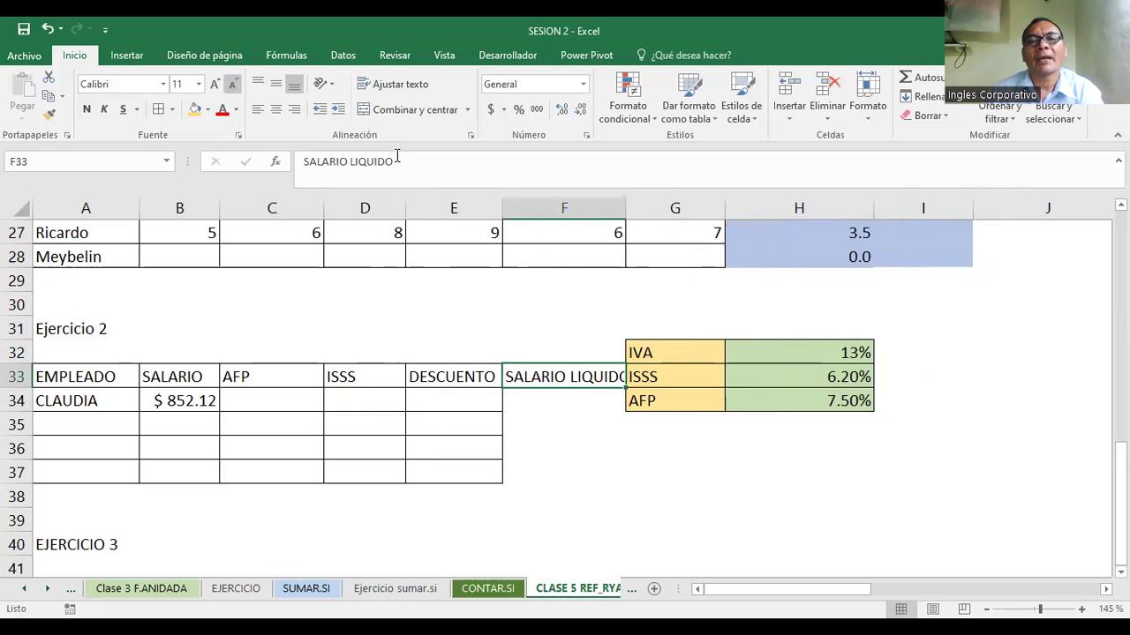
{"action": "left_click", "coordinate": [733, 468]}
{"action": "left_click_drag", "start_coordinate": [538, 399], "coordinate": [532, 470]}
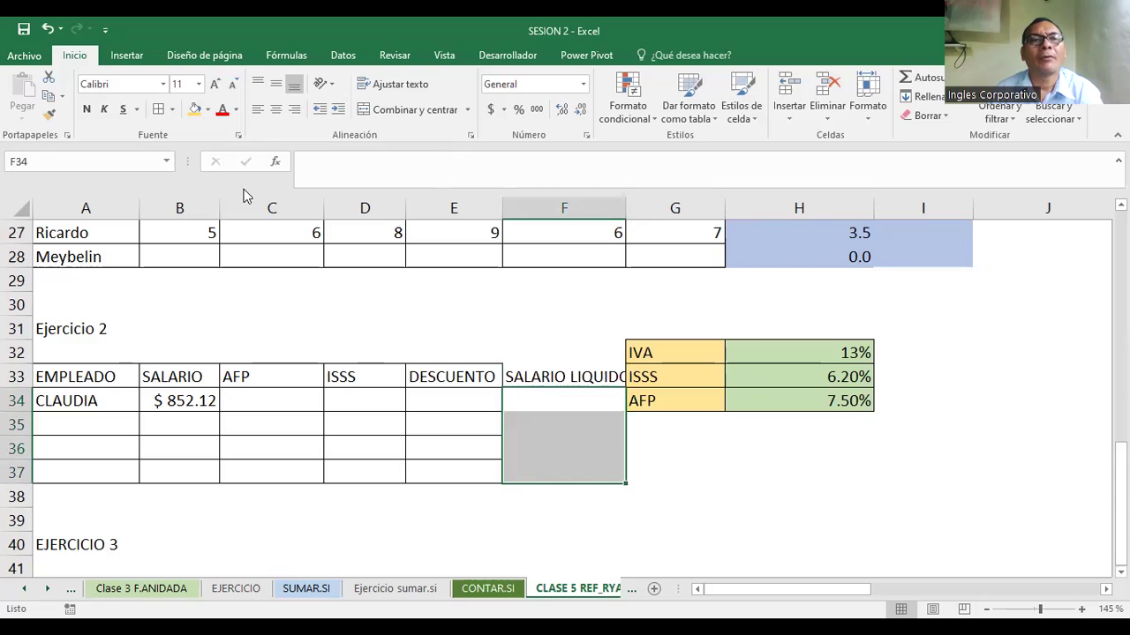
{"action": "left_click", "coordinate": [553, 405]}
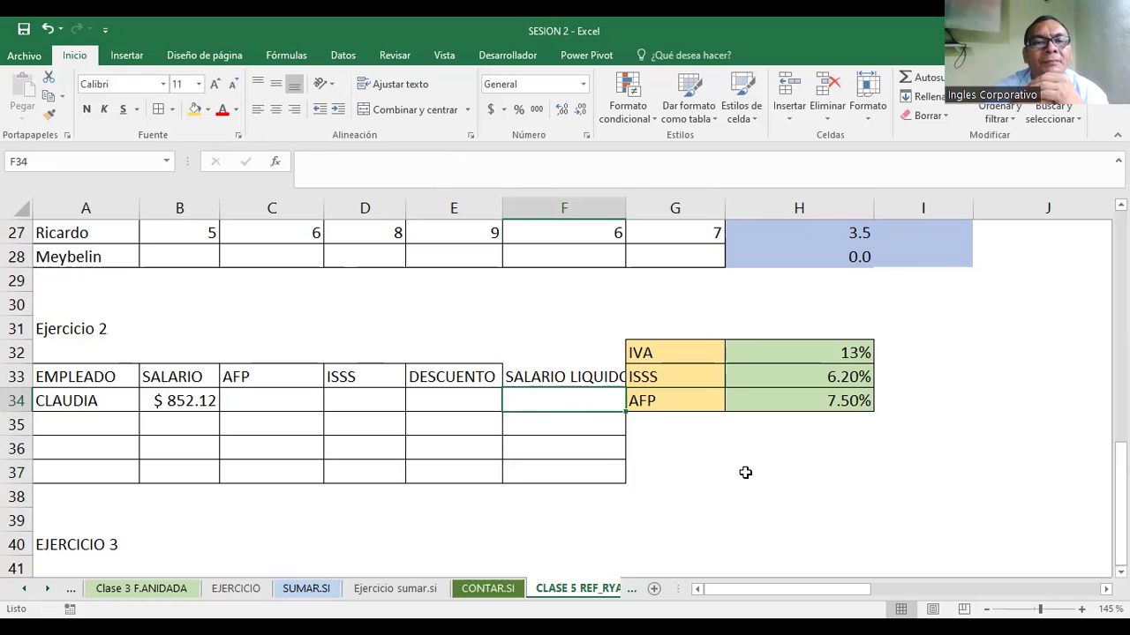
{"action": "scroll", "coordinate": [746, 473], "scroll_direction": "up", "scroll_amount": 2}
{"action": "scroll", "coordinate": [529, 497], "scroll_direction": "up", "scroll_amount": 3}
{"action": "scroll", "coordinate": [535, 502], "scroll_direction": "down", "scroll_amount": 4}
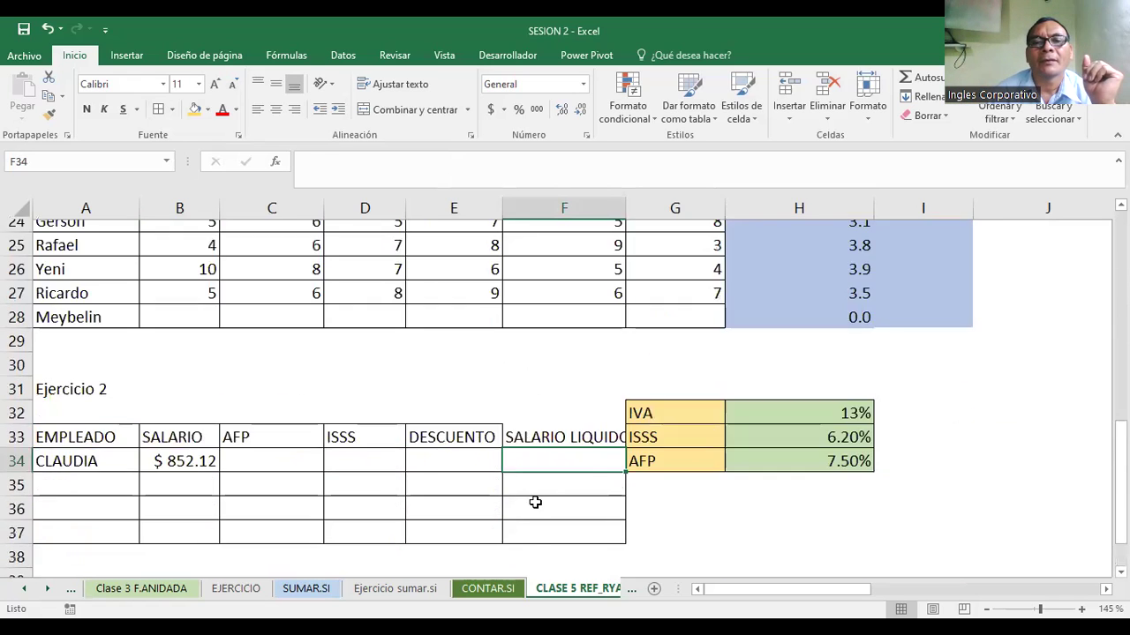
{"action": "scroll", "coordinate": [527, 506], "scroll_direction": "down", "scroll_amount": 6}
{"action": "scroll", "coordinate": [527, 506], "scroll_direction": "up", "scroll_amount": 5}
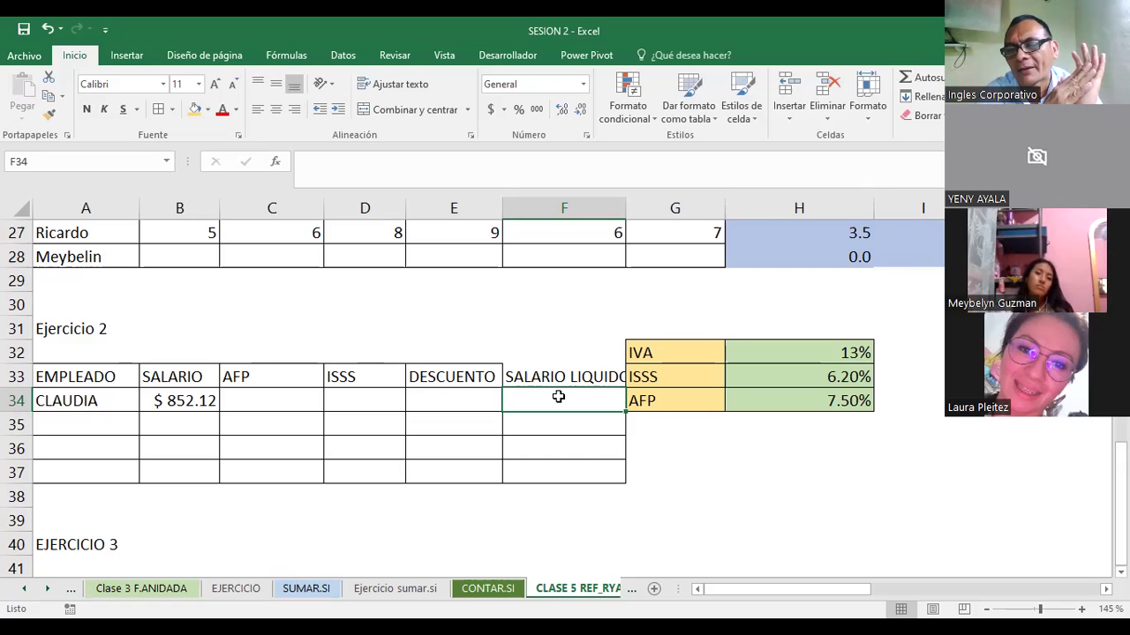
{"action": "left_click", "coordinate": [249, 399]}
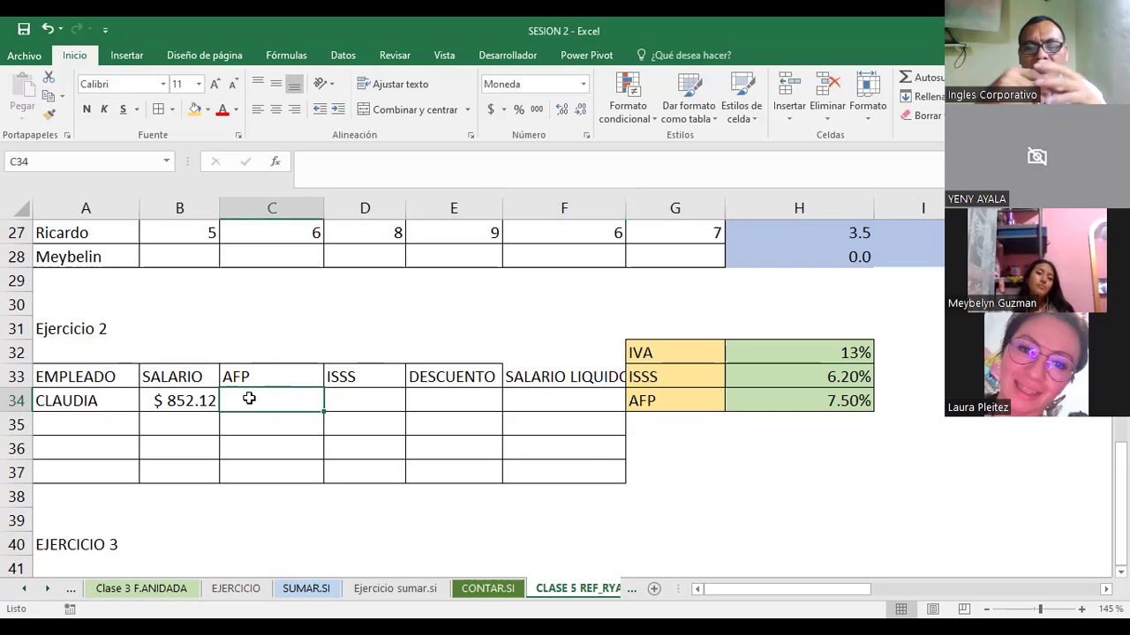
- Enter CLAUDIA's AFP formula in C34 as =B34*$H$33, with the rate absolute
{"action": "type", "text": "="}
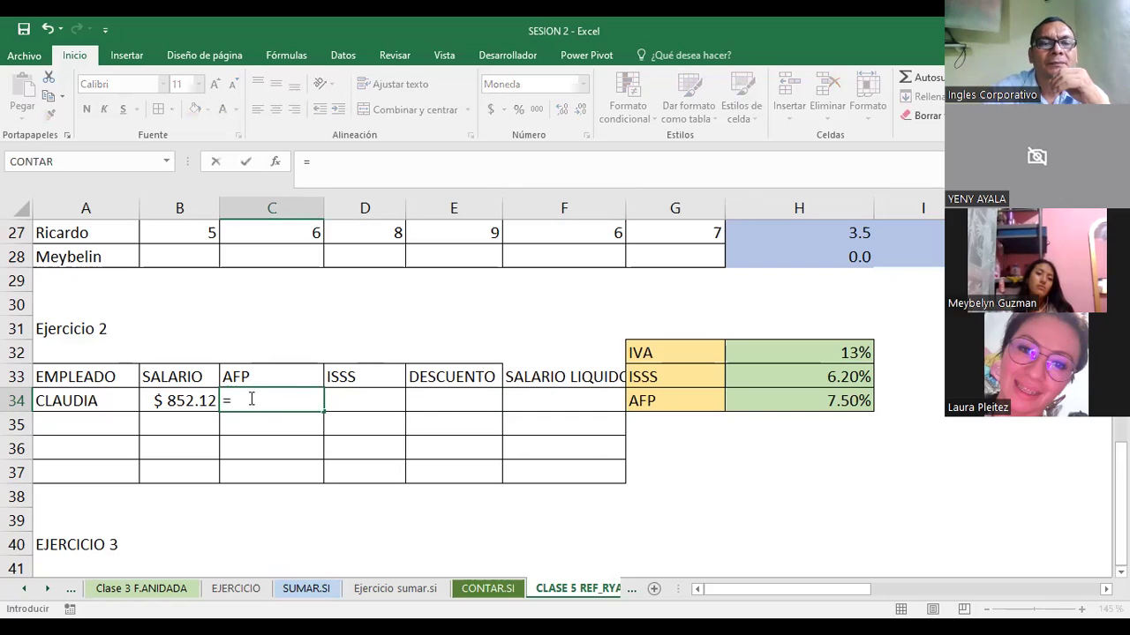
{"action": "type", "text": "B34*"}
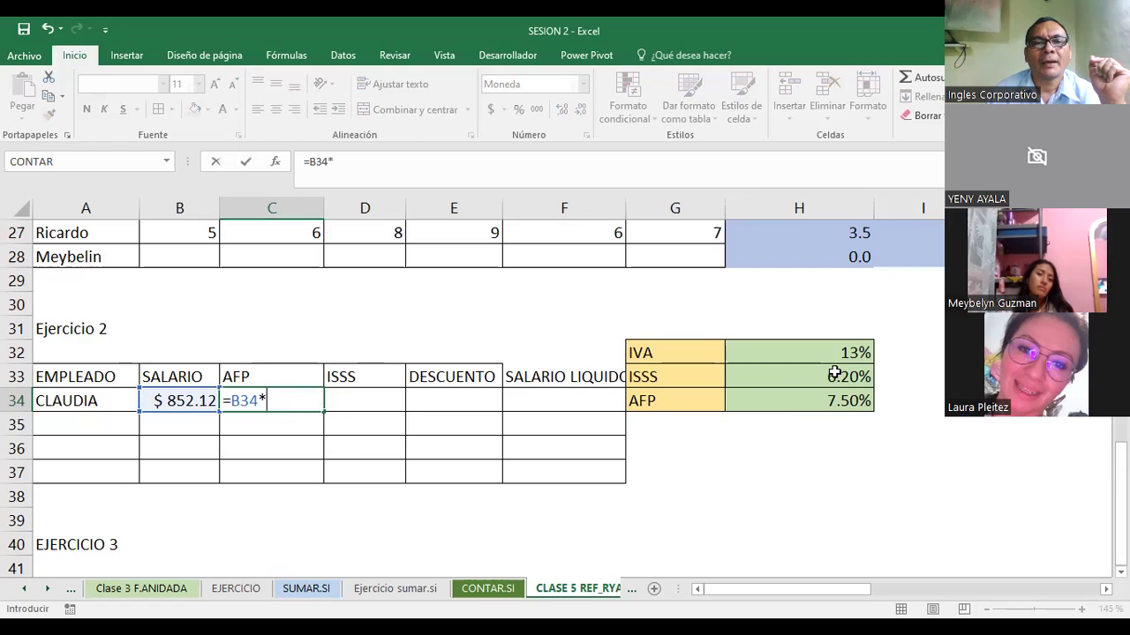
{"action": "left_click", "coordinate": [834, 373]}
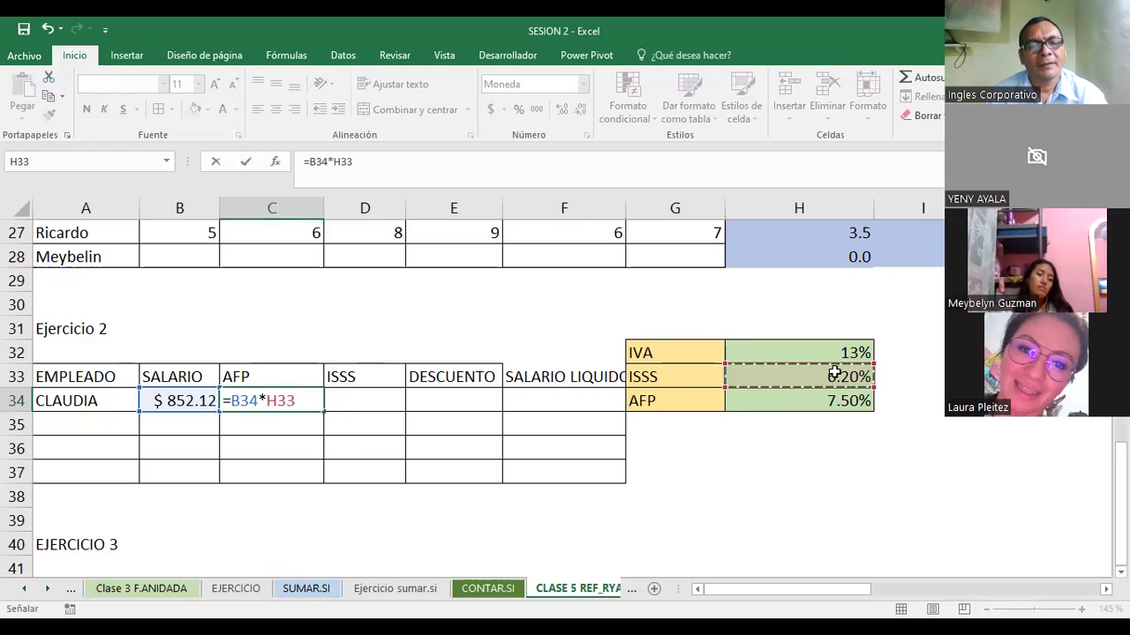
{"action": "key", "text": "F4"}
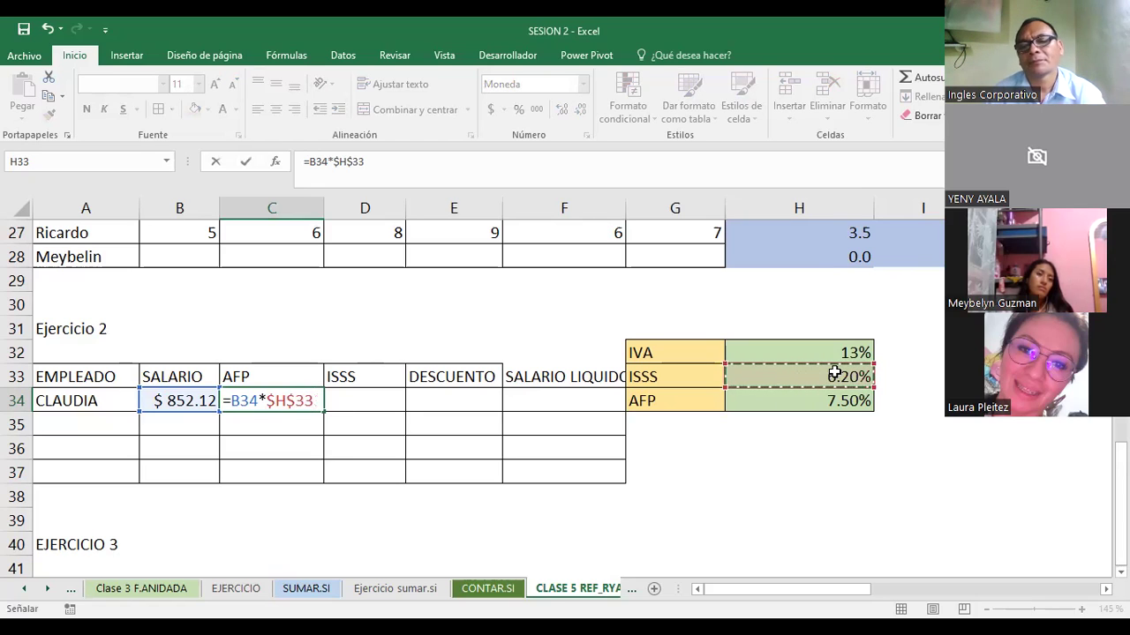
{"action": "key", "text": "Return"}
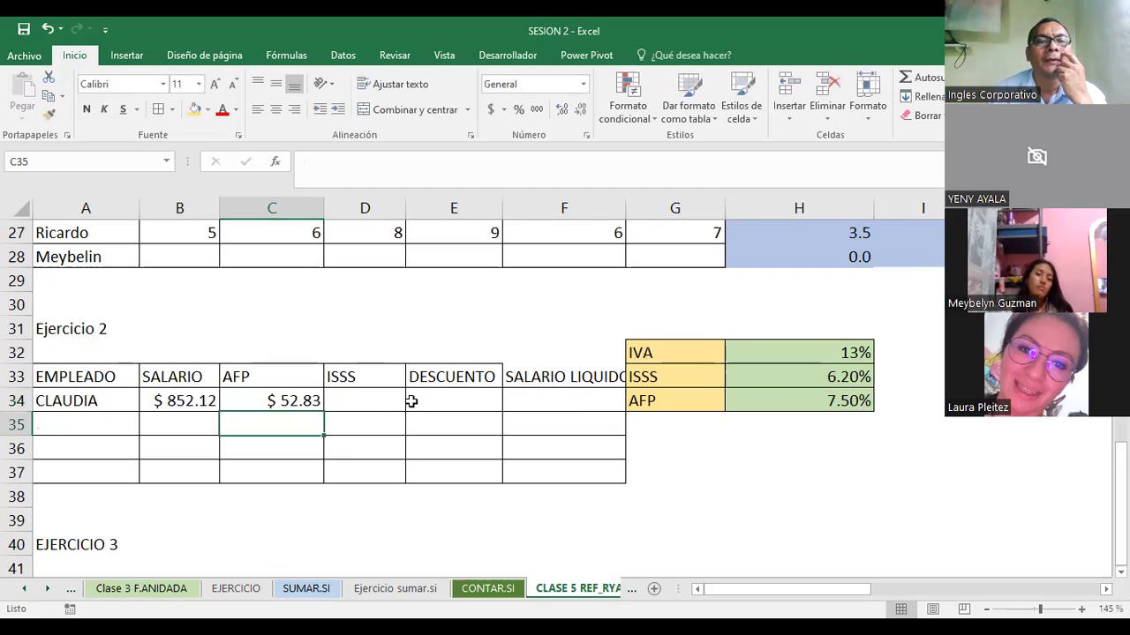
- Correct C34's formula to reference $H$34, so the AFP shows $ 63.91
{"action": "left_click", "coordinate": [374, 404]}
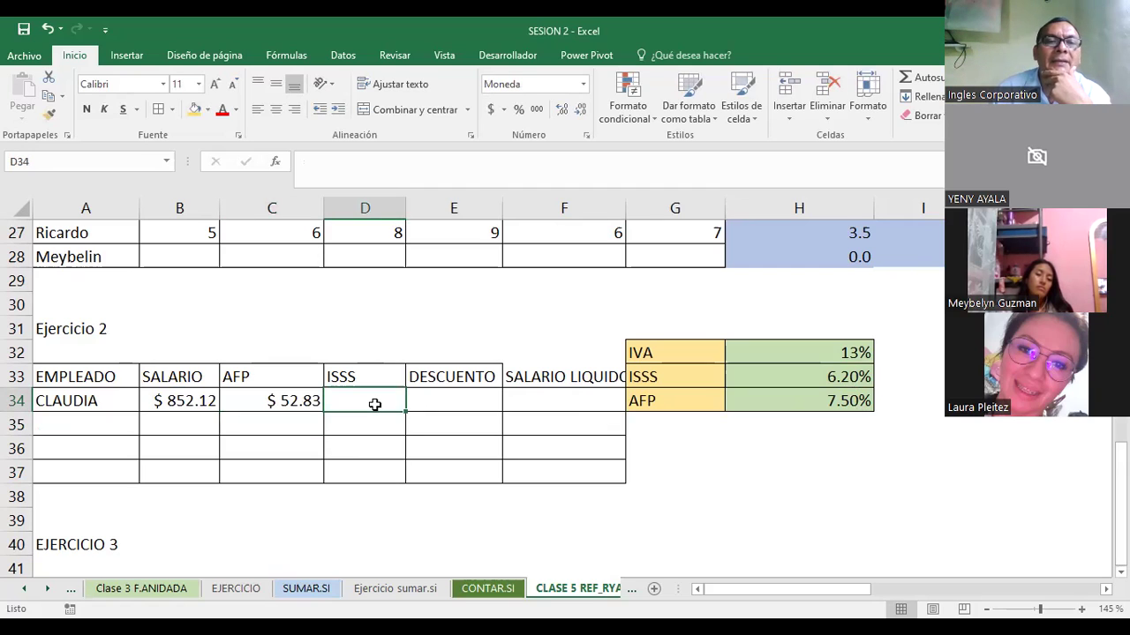
{"action": "left_click", "coordinate": [273, 402]}
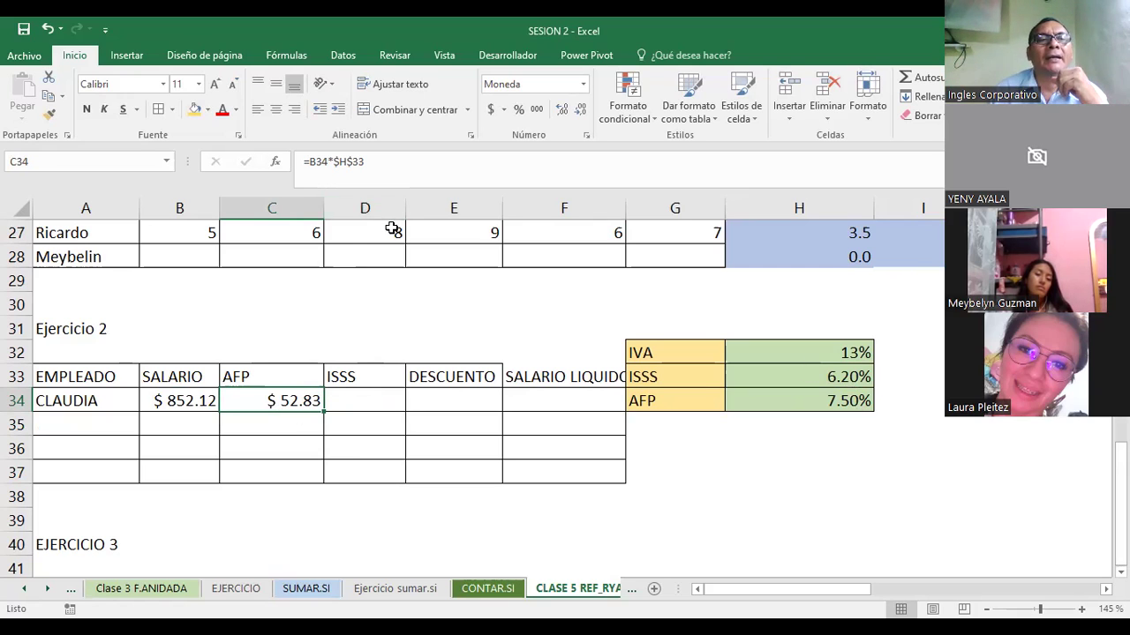
{"action": "left_click", "coordinate": [363, 162]}
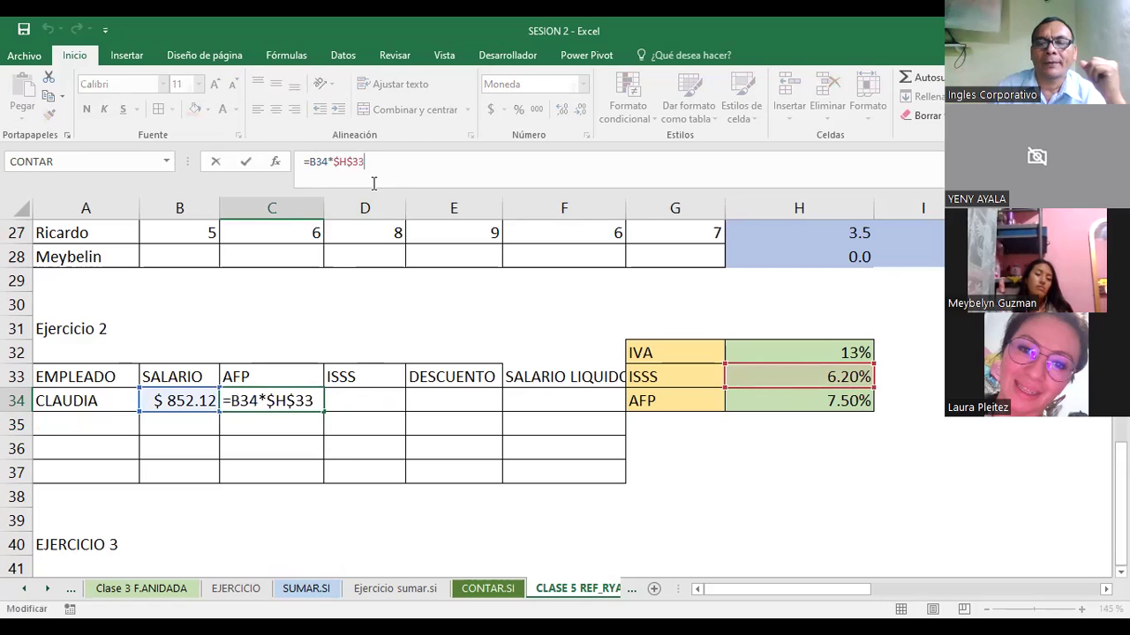
{"action": "key", "text": "BackSpace"}
{"action": "type", "text": "4"}
{"action": "key", "text": "Return"}
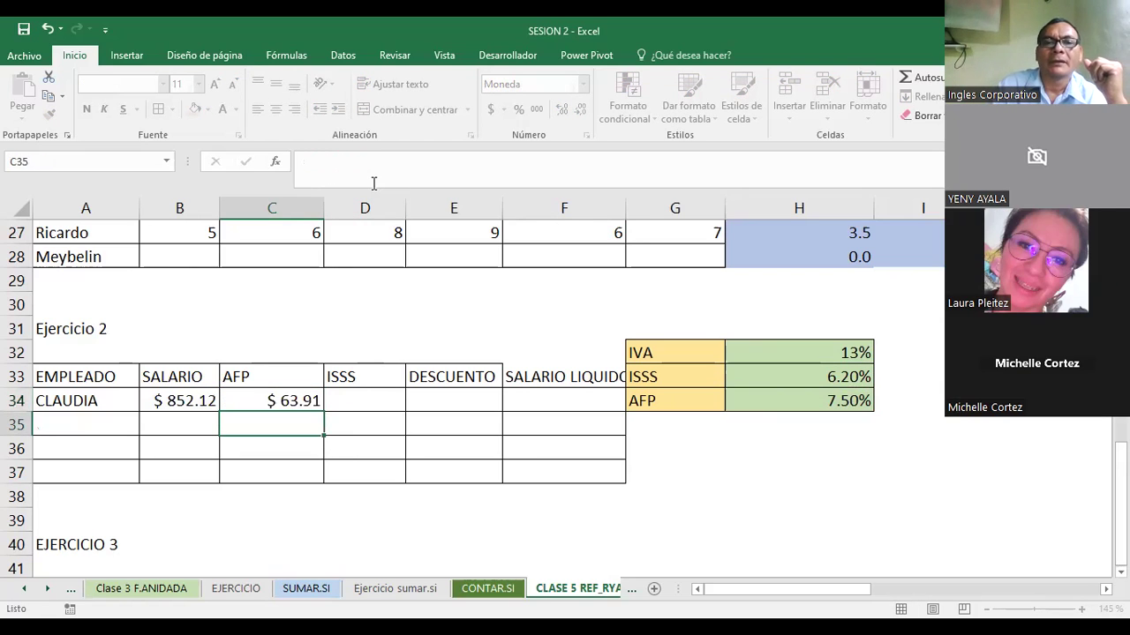
- Compute CLAUDIA's ISSS in D34 as =B34*$H$33, giving $ 52.83
{"action": "left_click", "coordinate": [349, 404]}
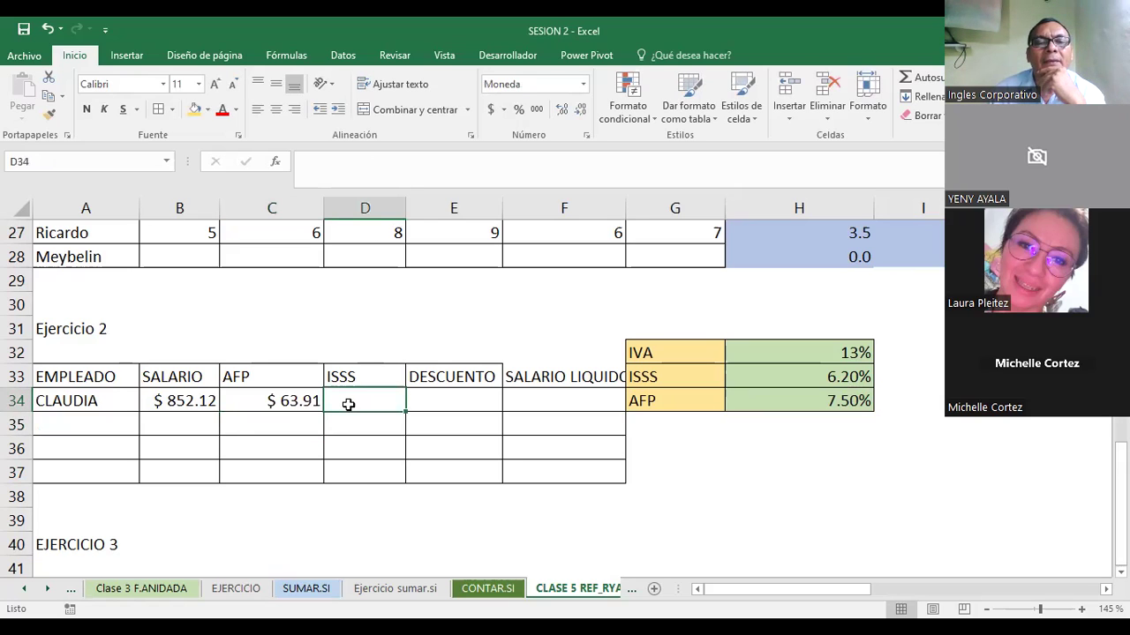
{"action": "type", "text": "="}
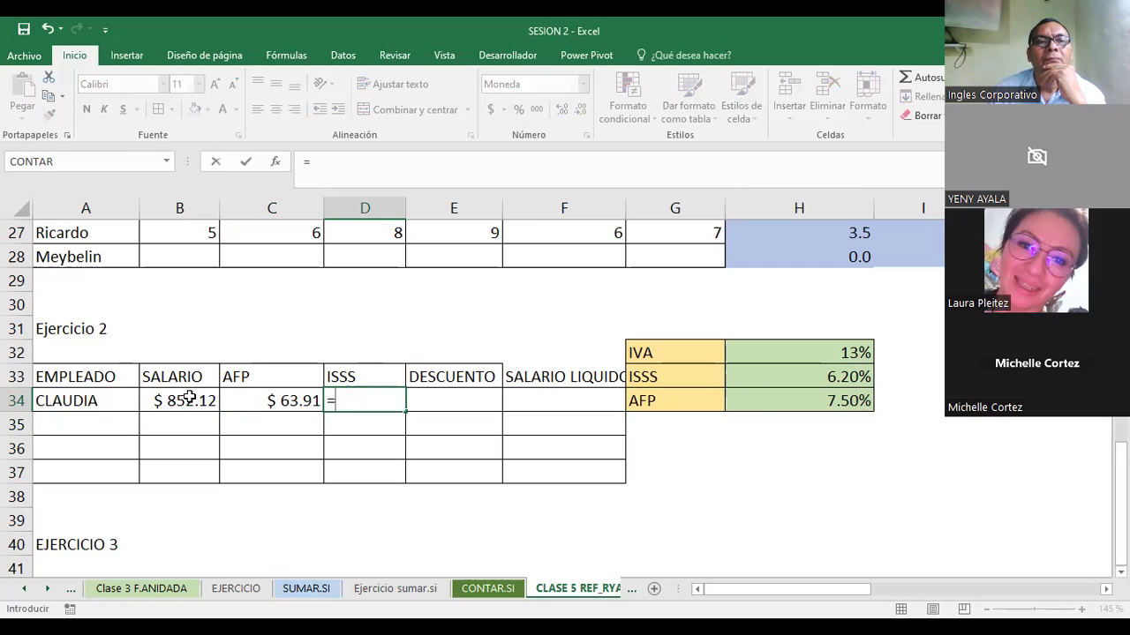
{"action": "left_click", "coordinate": [189, 398]}
{"action": "type", "text": "*"}
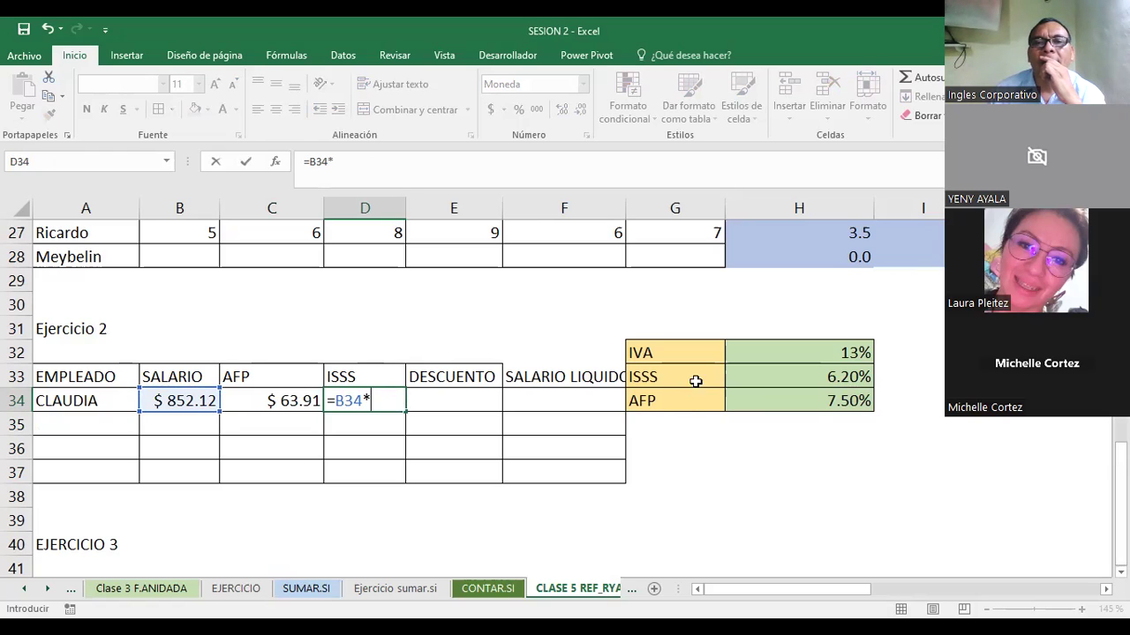
{"action": "left_click", "coordinate": [828, 376]}
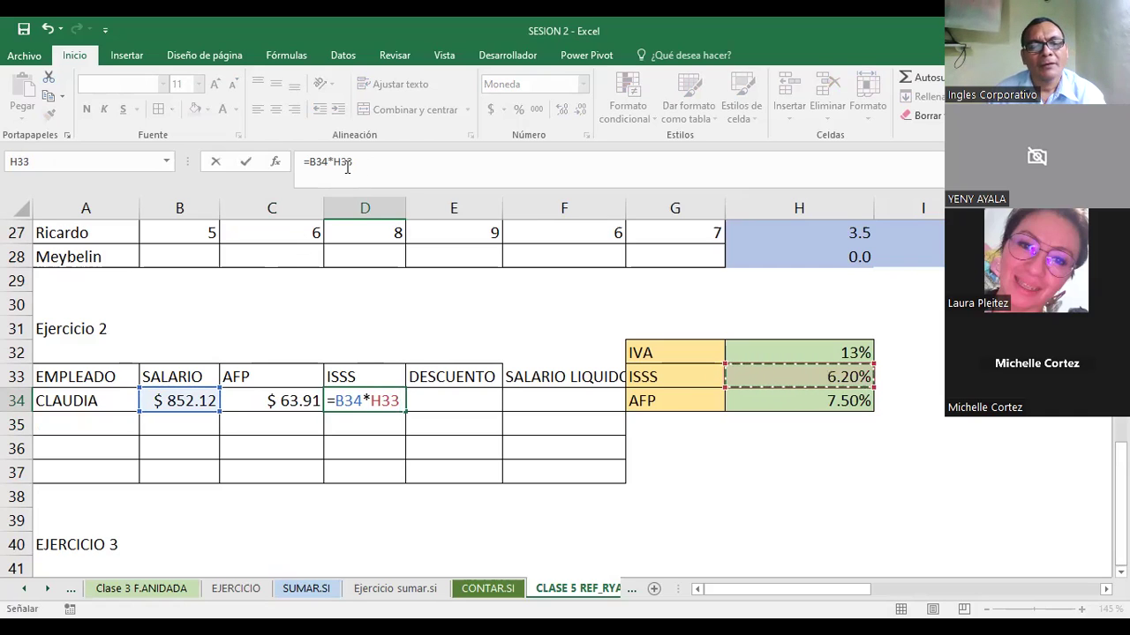
{"action": "key", "text": "F4"}
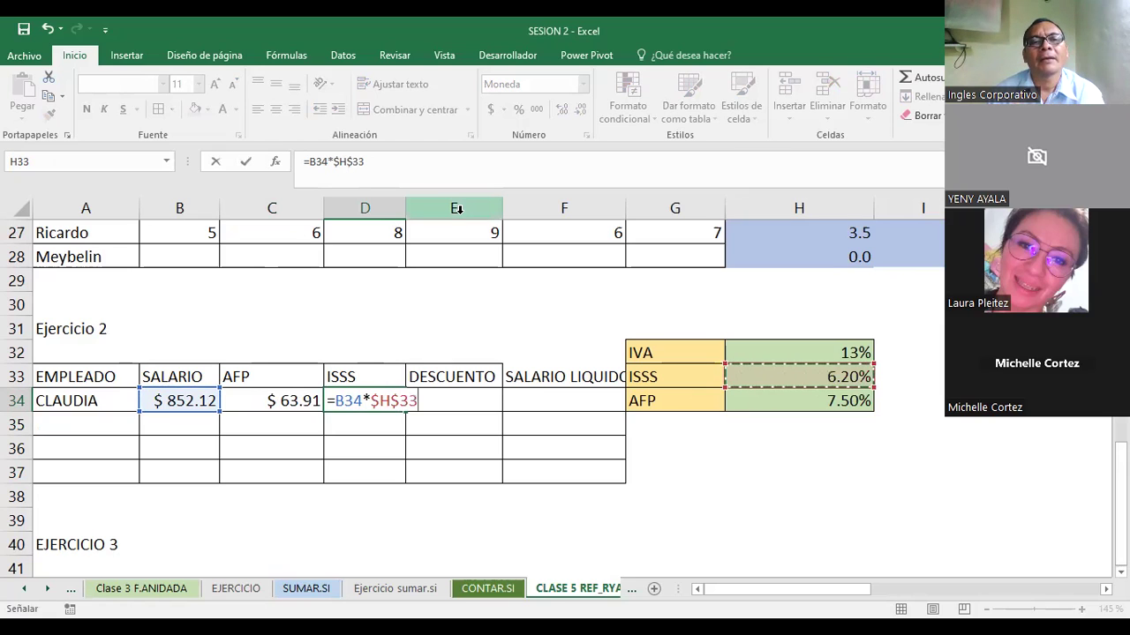
{"action": "key", "text": "Return"}
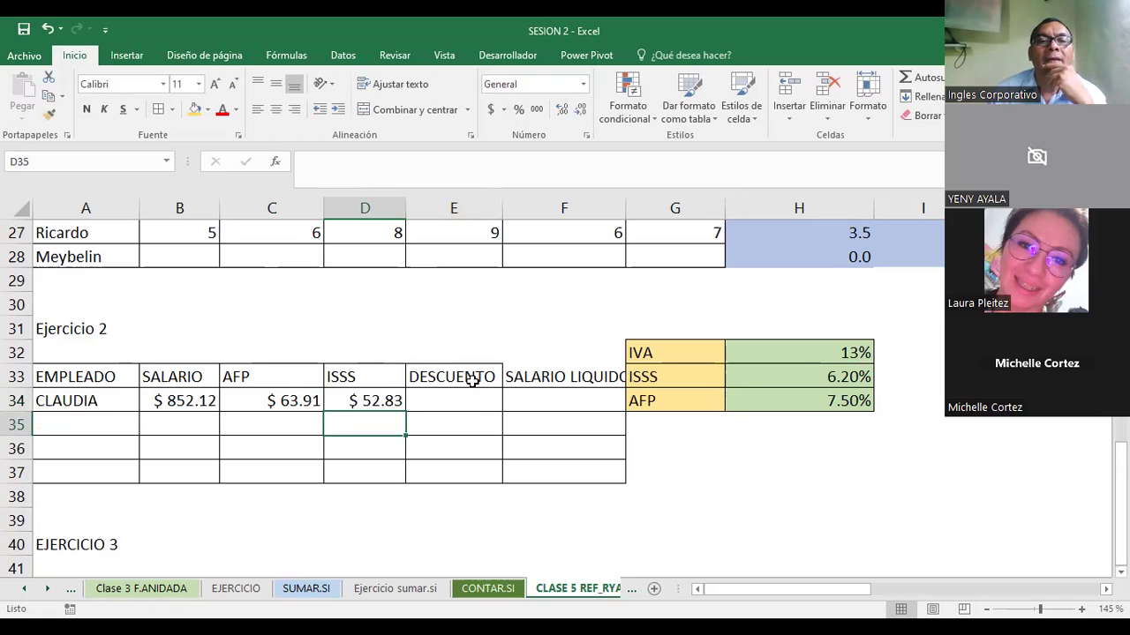
- Sum AFP and ISSS into DESCUENTO in E34 with =C34+D34, giving $ 116.74
{"action": "left_click", "coordinate": [470, 400]}
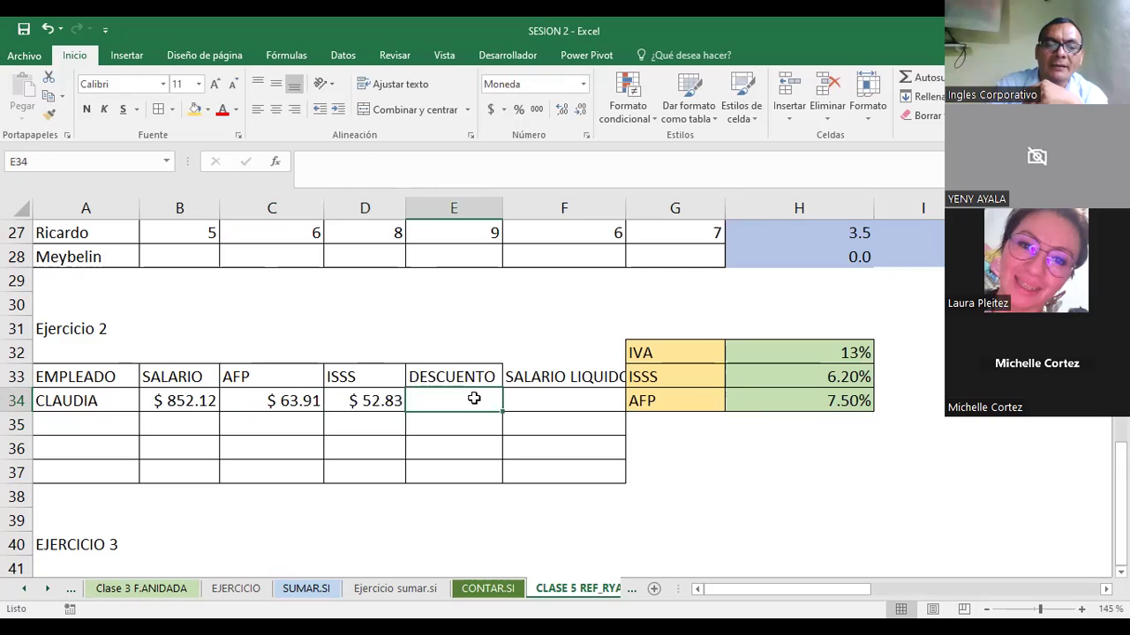
{"action": "type", "text": "="}
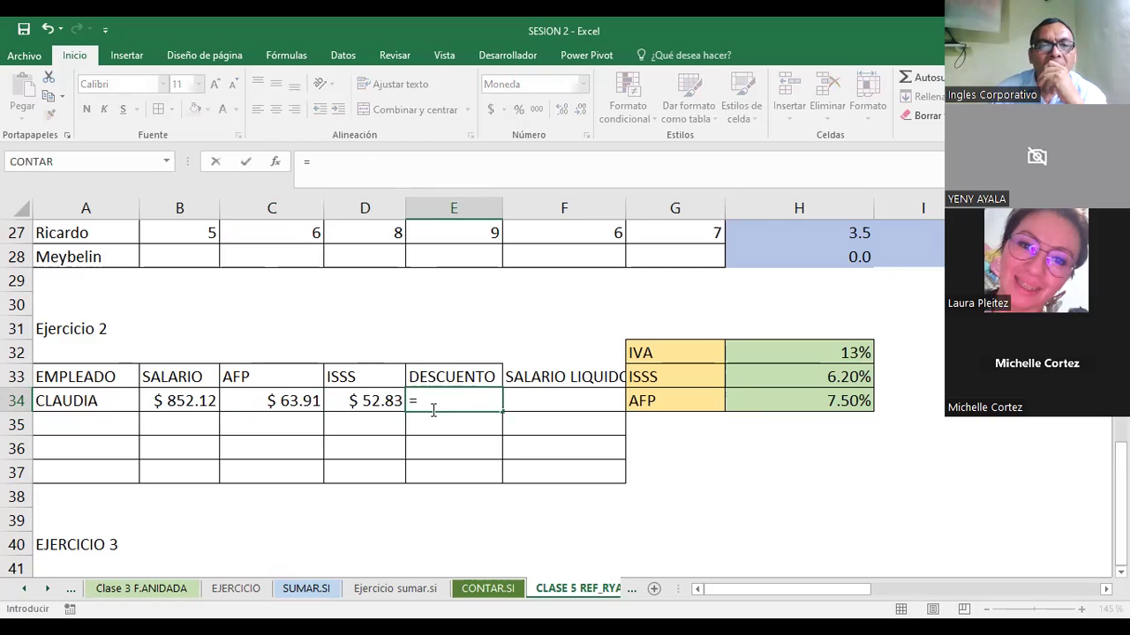
{"action": "left_click", "coordinate": [289, 402]}
{"action": "type", "text": "+"}
{"action": "left_click", "coordinate": [382, 399]}
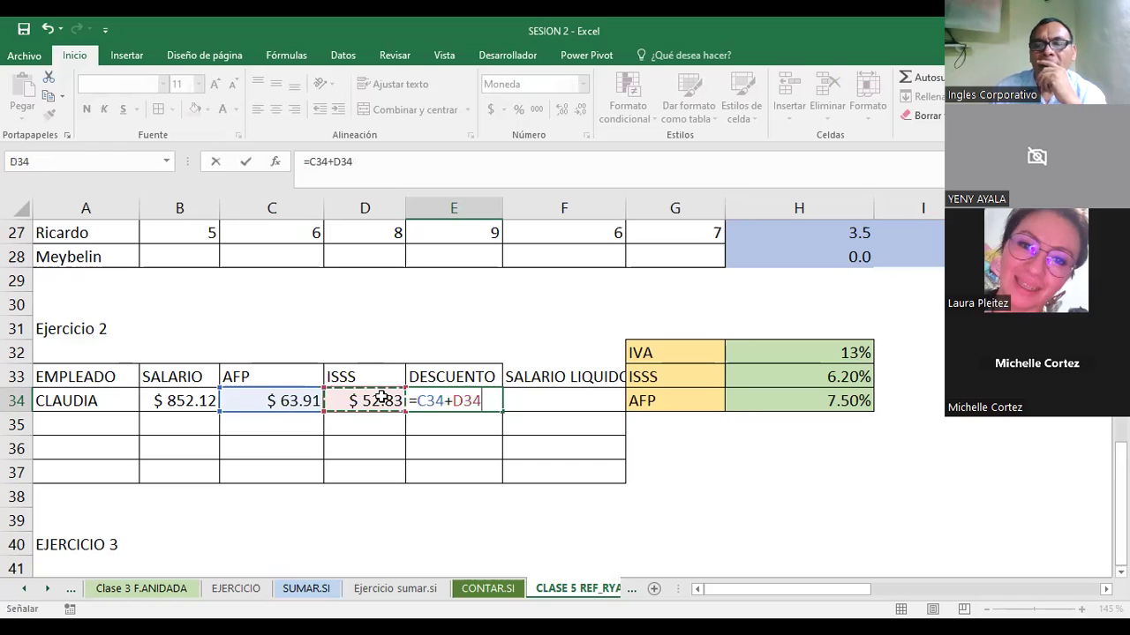
{"action": "key", "text": "Return"}
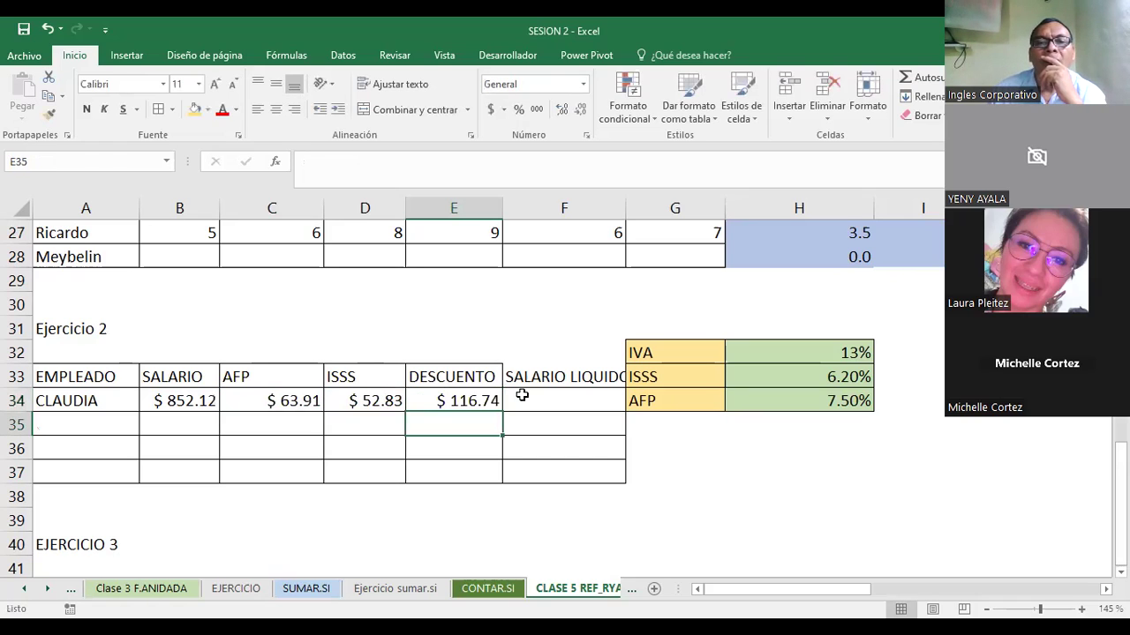
- Compute CLAUDIA's SALARIO LIQUIDO in F34 as =B34-E34, giving $ 735.38
{"action": "left_click", "coordinate": [523, 396]}
{"action": "type", "text": "="}
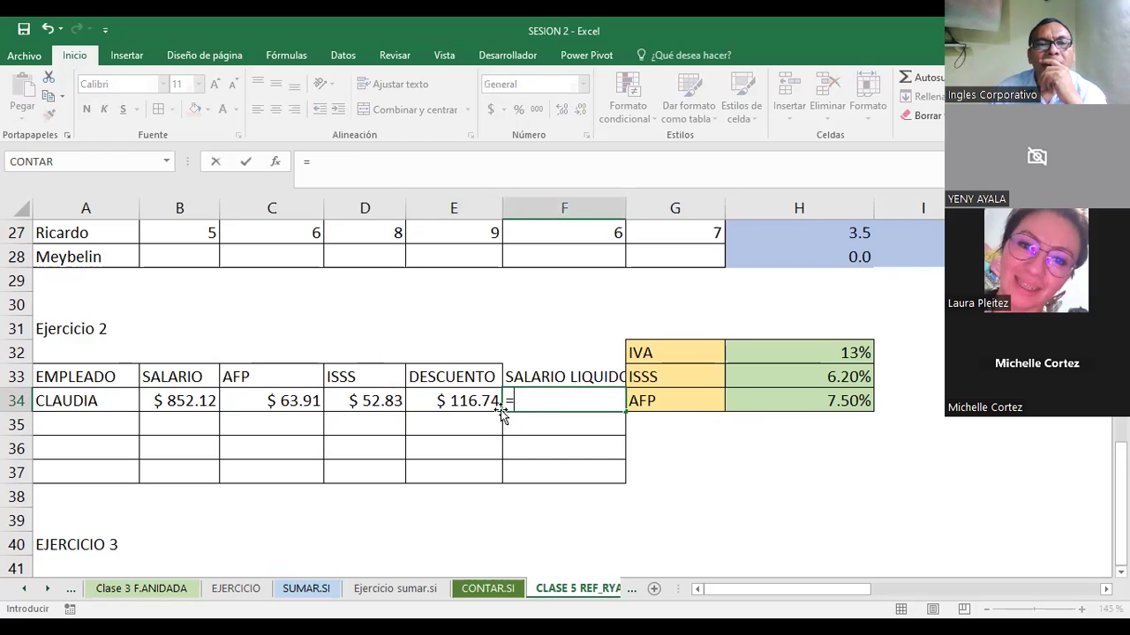
{"action": "left_click", "coordinate": [166, 401]}
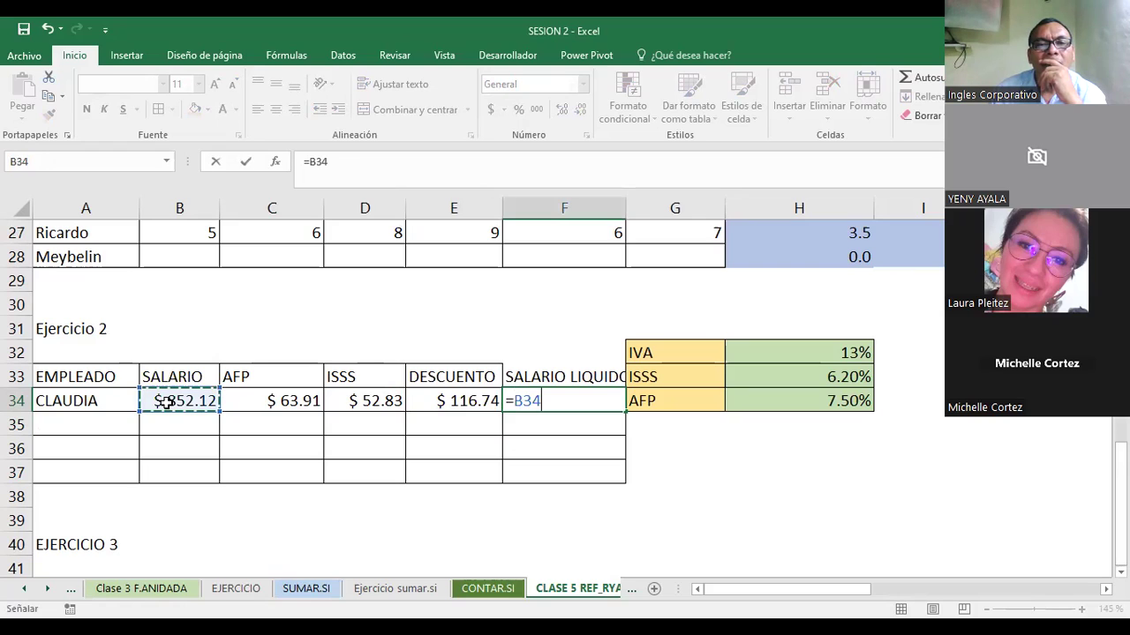
{"action": "type", "text": "-"}
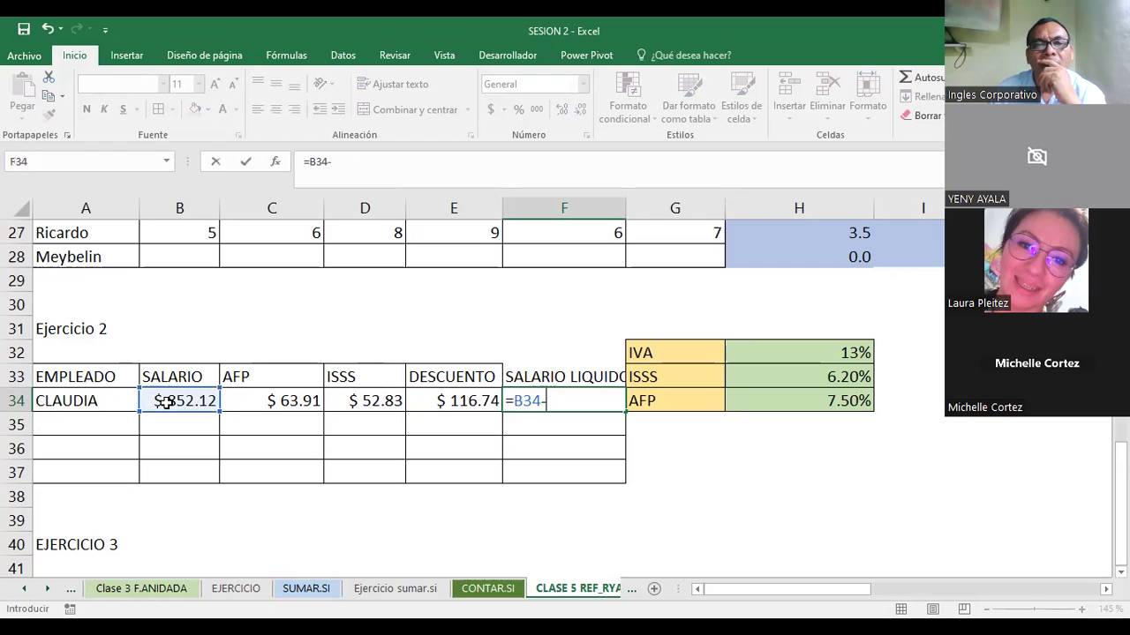
{"action": "left_click", "coordinate": [457, 401]}
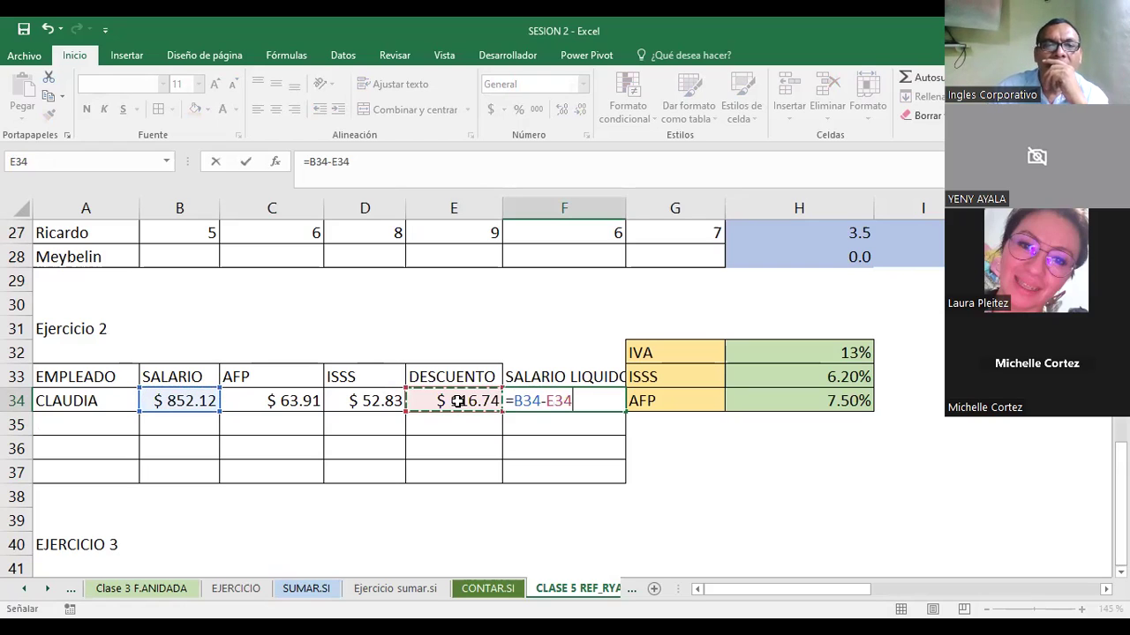
{"action": "key", "text": "Return"}
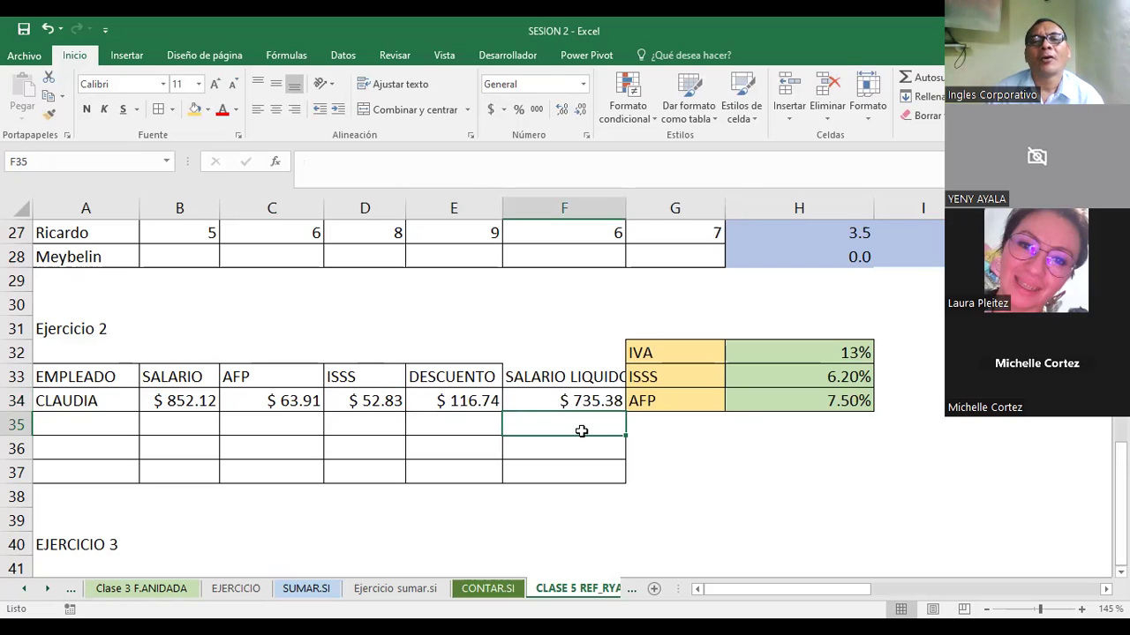
{"action": "key", "text": "Up"}
{"action": "key", "text": "Up"}
{"action": "key", "text": "Down"}
{"action": "key", "text": "Down"}
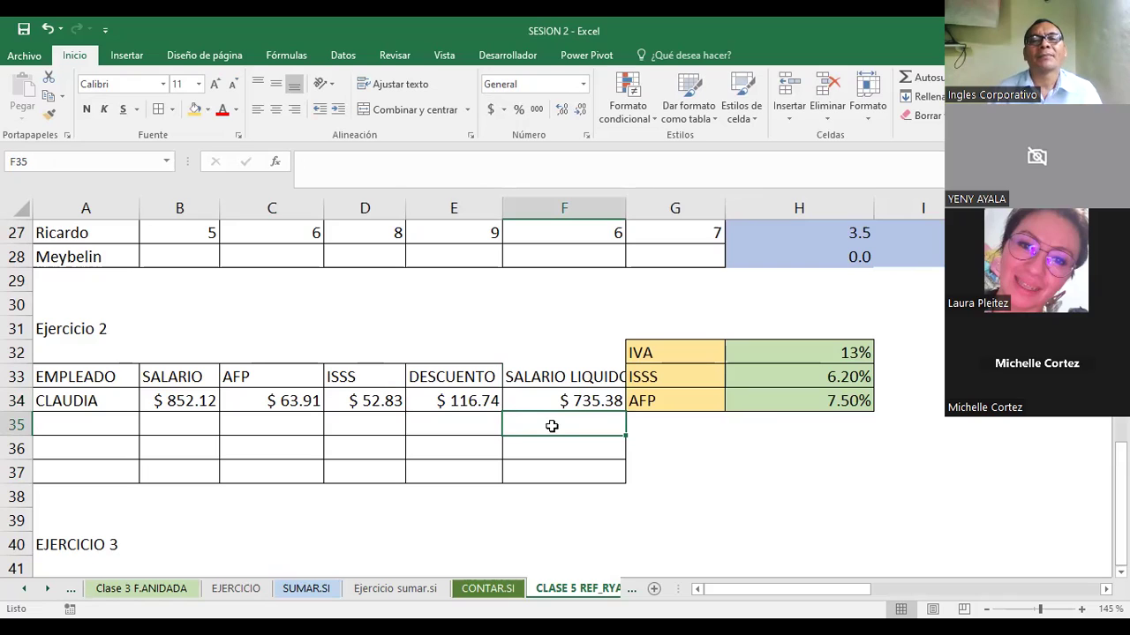
- Copy the net salary formula down to F37 and cancel an accidental edit in F35
{"action": "left_click", "coordinate": [583, 403]}
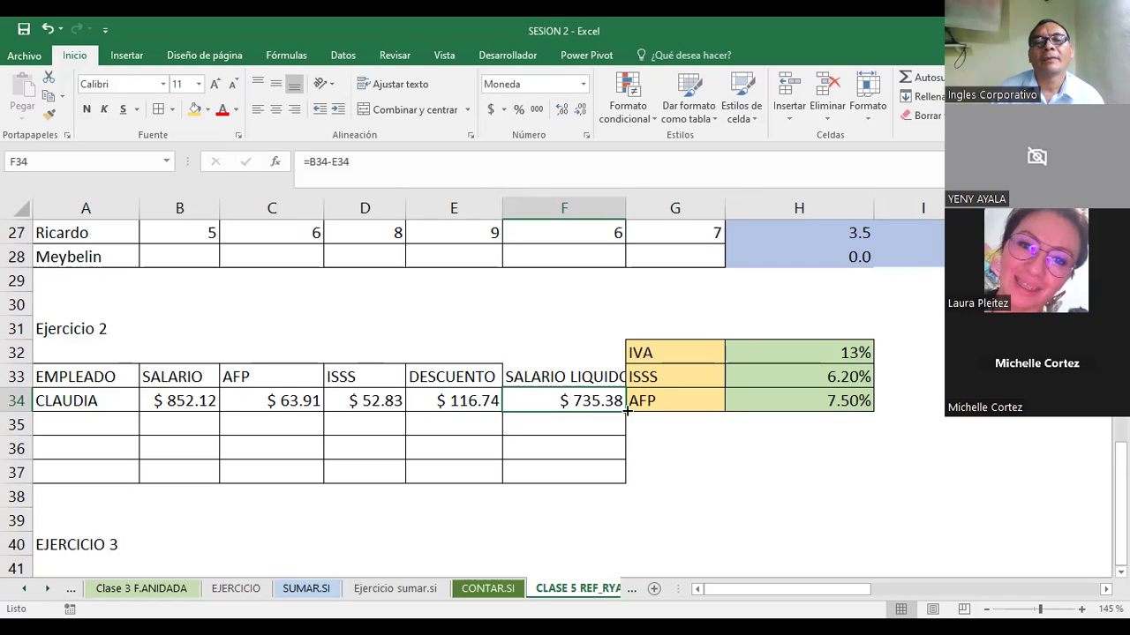
{"action": "left_click_drag", "start_coordinate": [626, 410], "coordinate": [624, 479]}
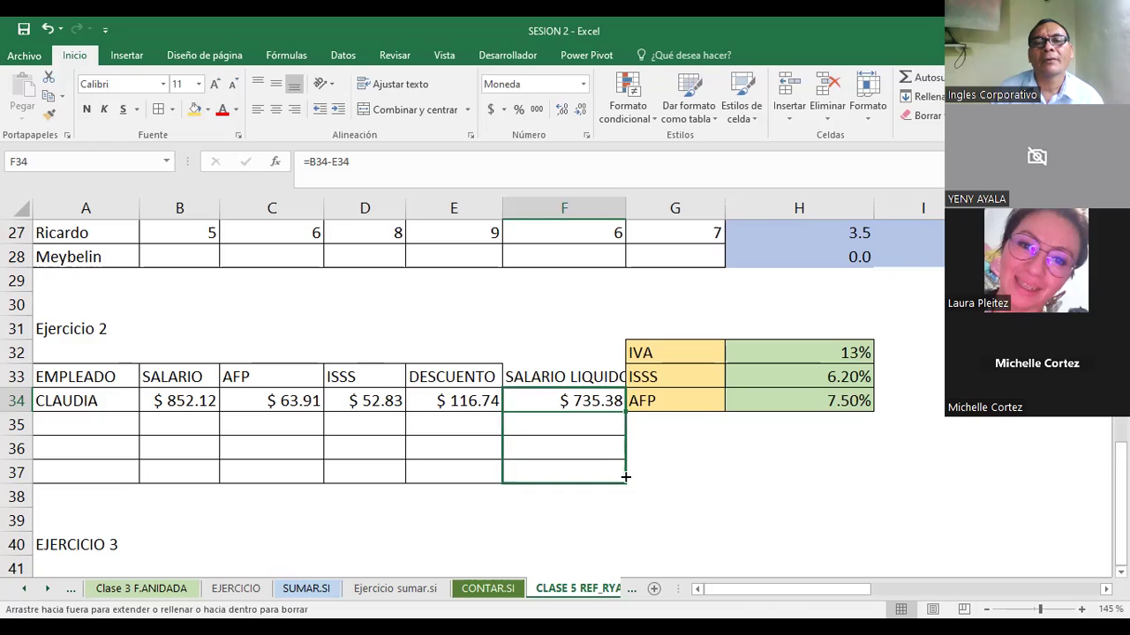
{"action": "left_click", "coordinate": [721, 464]}
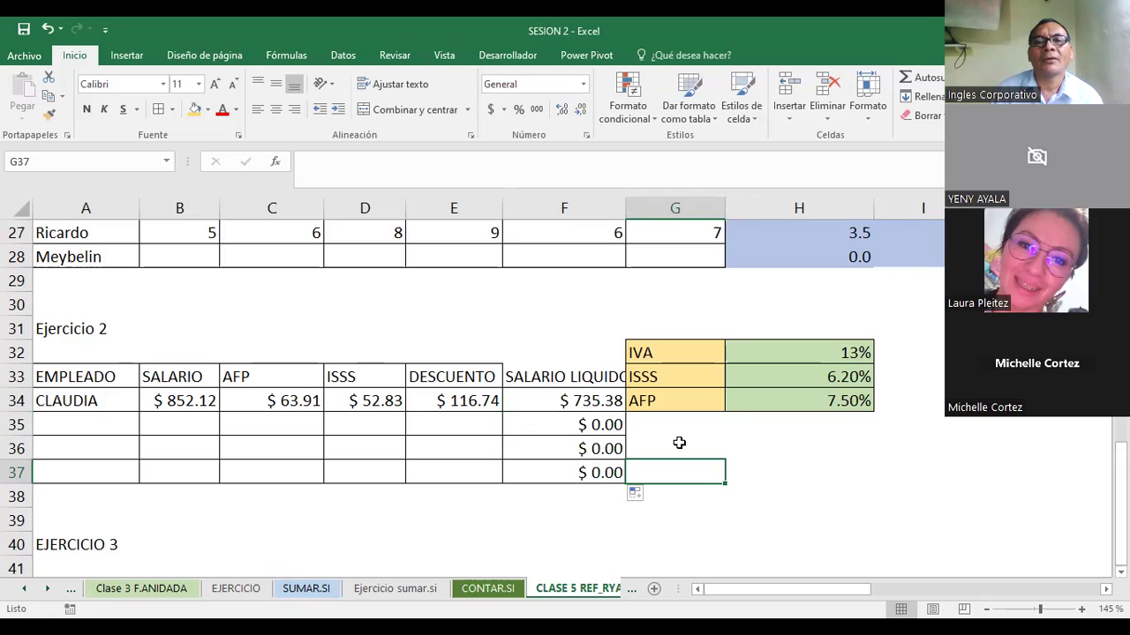
{"action": "left_click", "coordinate": [563, 428]}
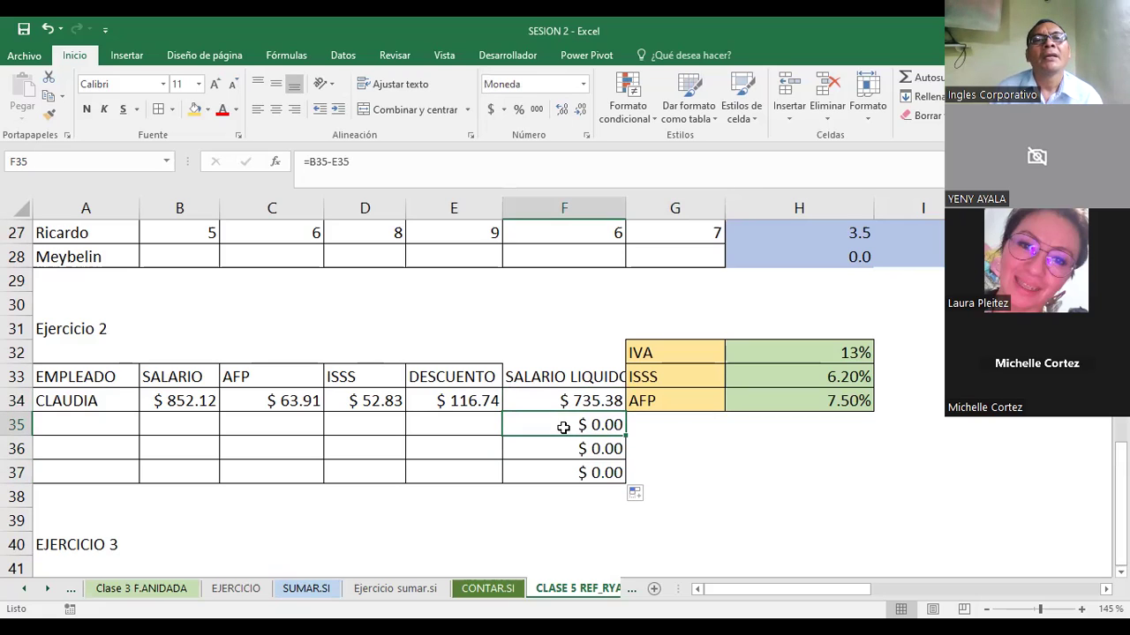
{"action": "triple_click", "coordinate": [359, 175]}
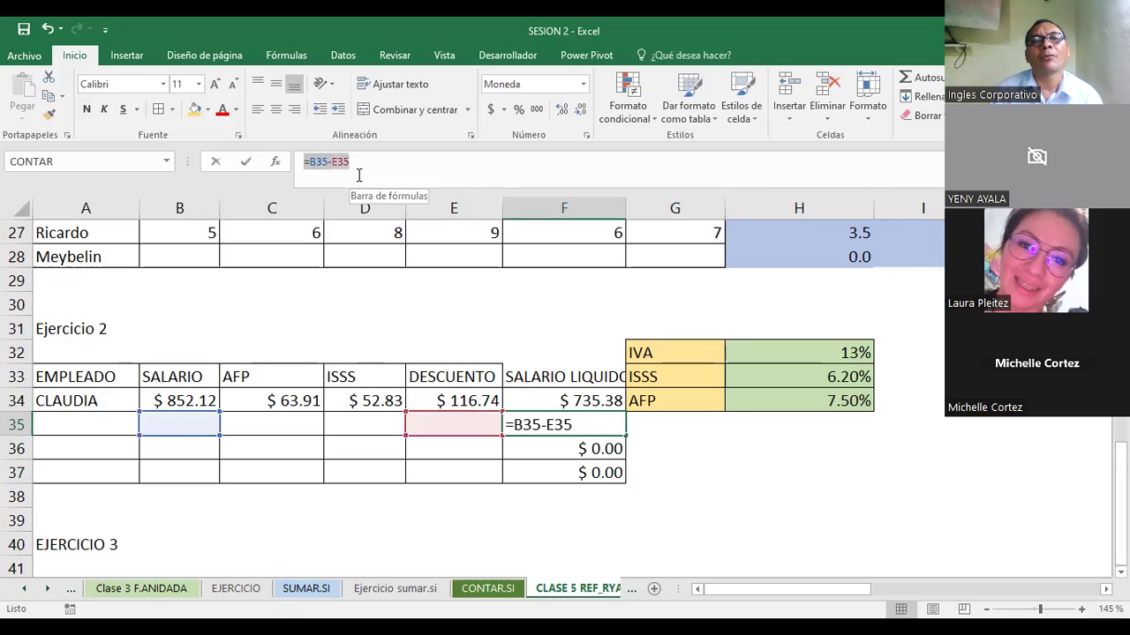
{"action": "left_click", "coordinate": [739, 483]}
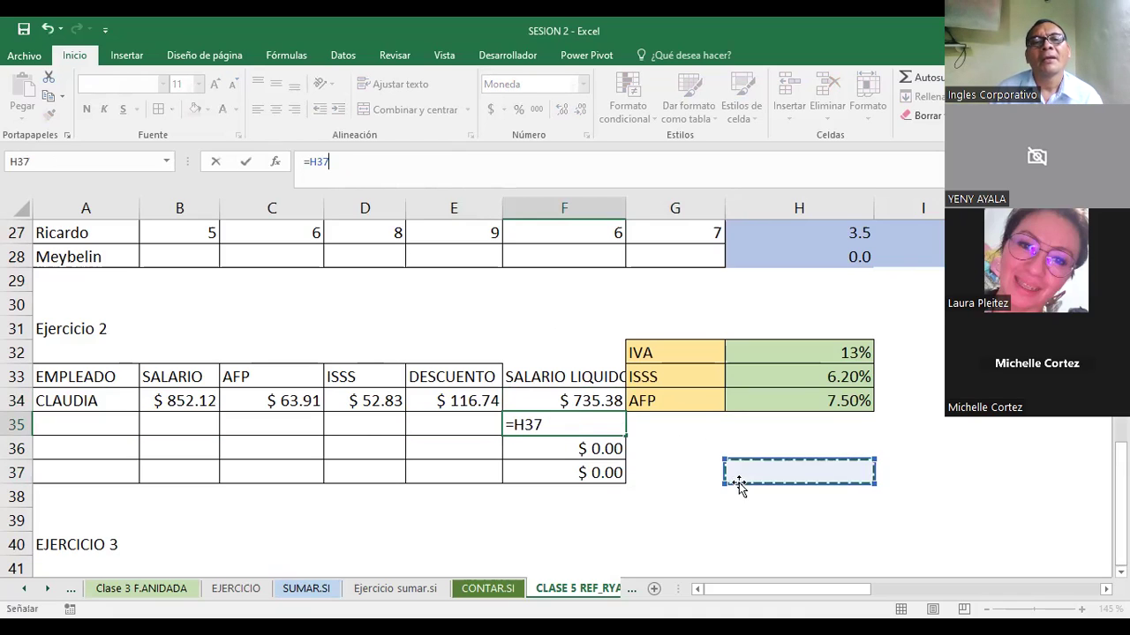
{"action": "key", "text": "Escape"}
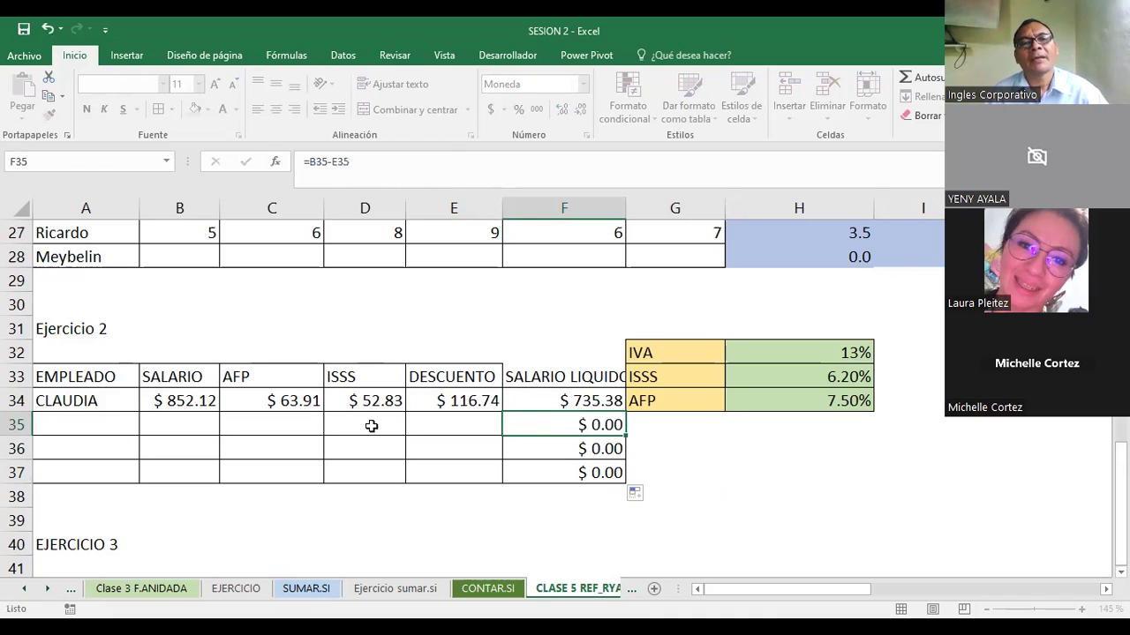
{"action": "left_click", "coordinate": [279, 399]}
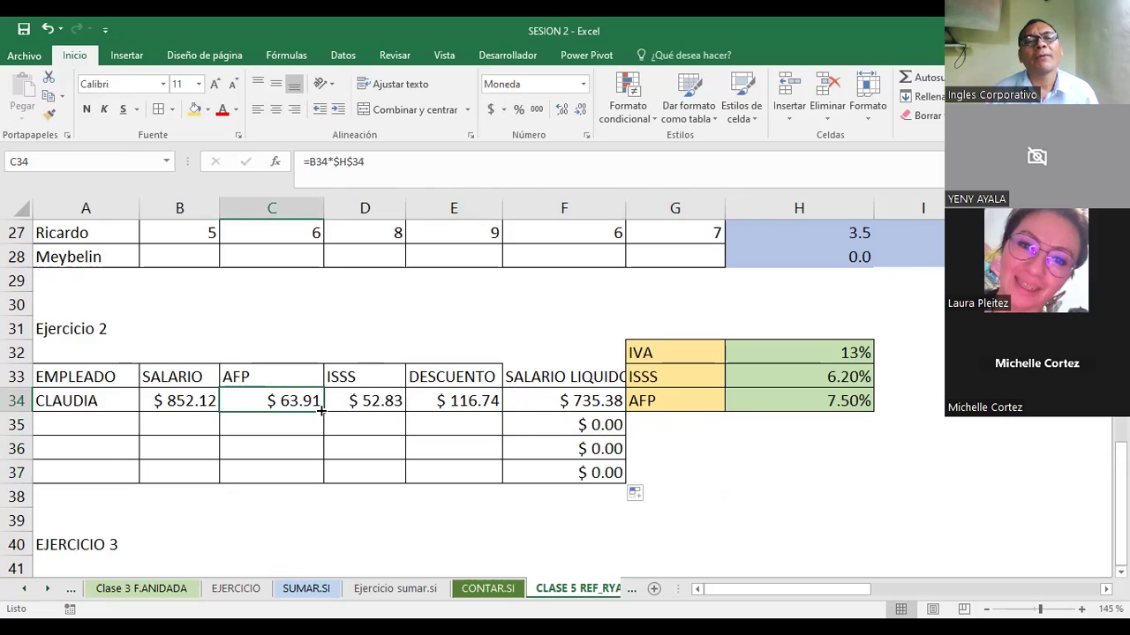
- Fill C34's AFP formula =B34*$H$34 down through C37, where empty rows show $ 0.00
{"action": "left_click_drag", "start_coordinate": [321, 410], "coordinate": [319, 427]}
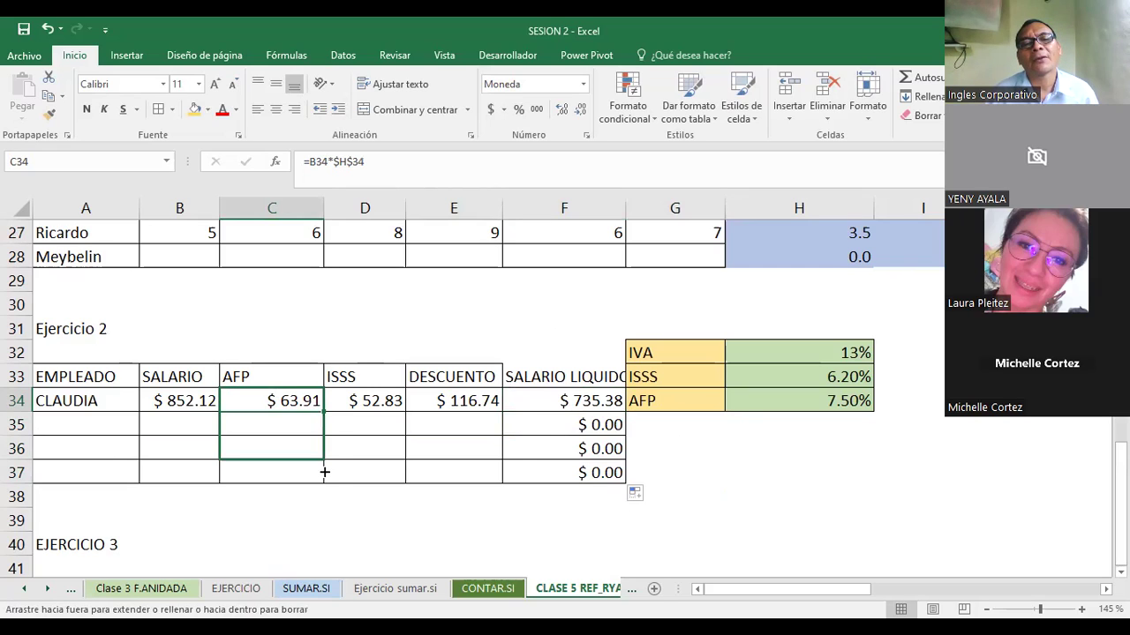
{"action": "left_click_drag", "start_coordinate": [324, 472], "coordinate": [324, 473]}
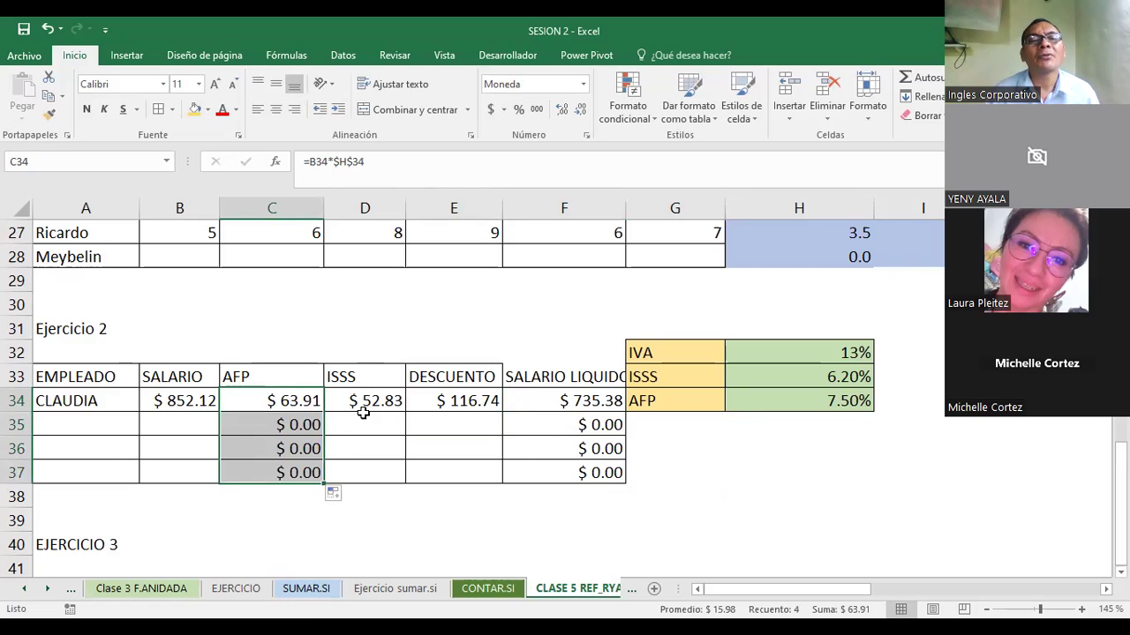
{"action": "left_click", "coordinate": [288, 404]}
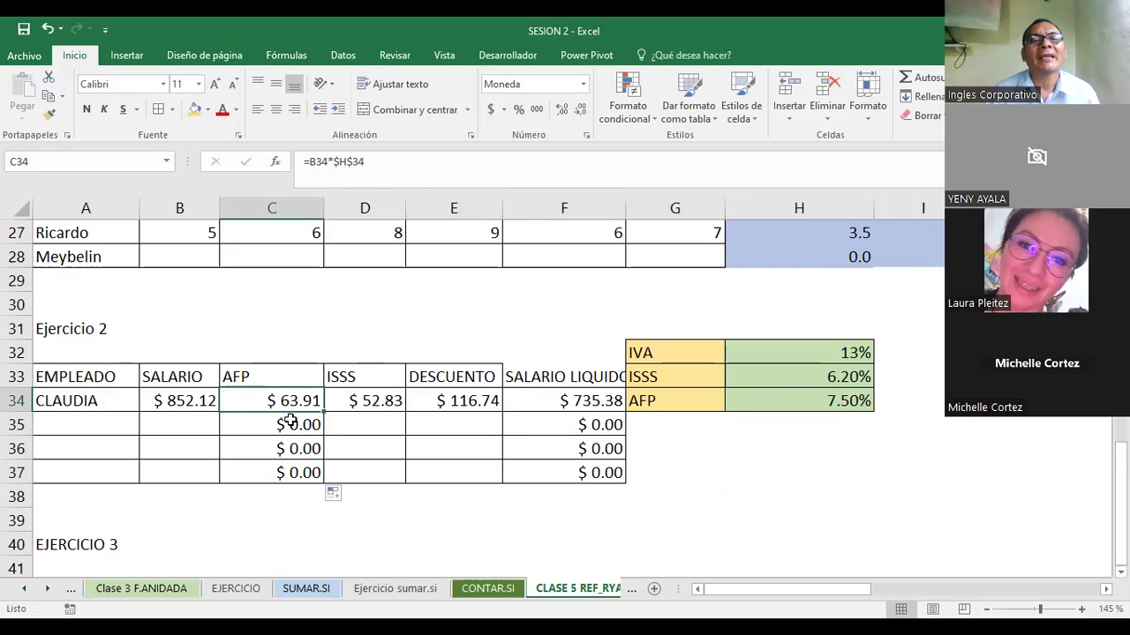
{"action": "left_click", "coordinate": [288, 424]}
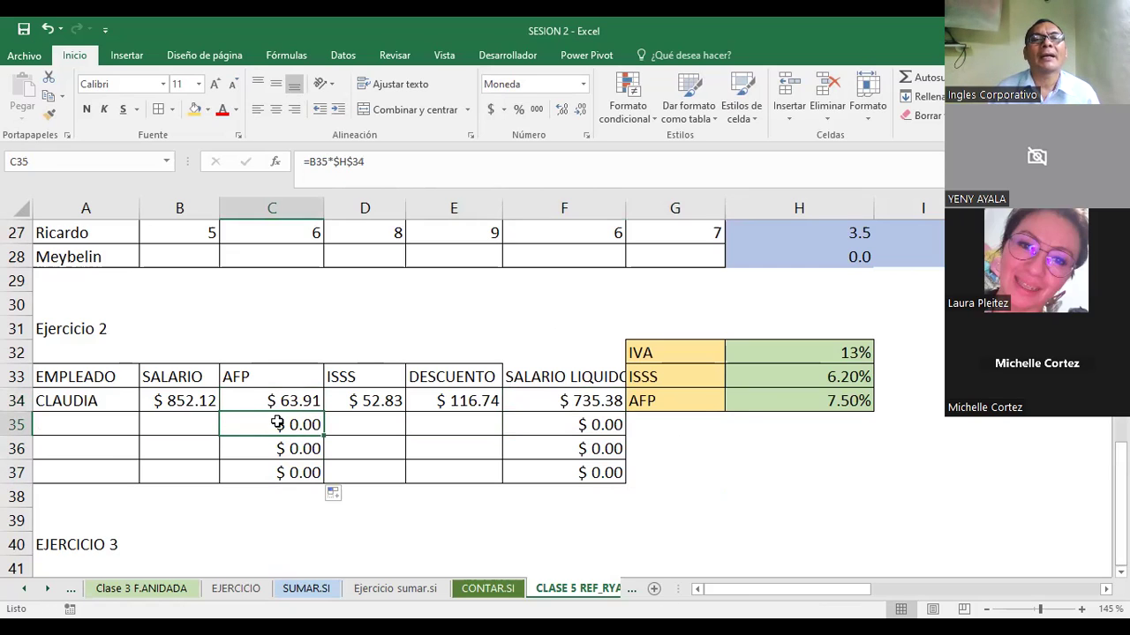
{"action": "left_click", "coordinate": [296, 503]}
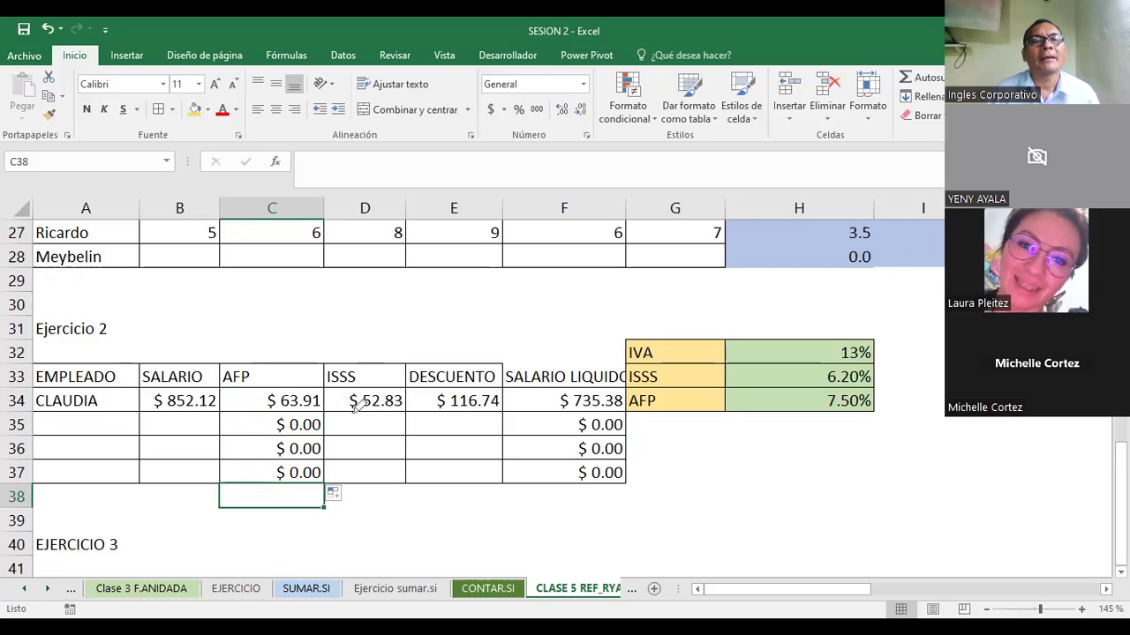
{"action": "mouse_move", "coordinate": [242, 417]}
{"action": "left_mouse_down"}
{"action": "mouse_move", "coordinate": [261, 422]}
{"action": "mouse_move", "coordinate": [247, 447]}
{"action": "mouse_move", "coordinate": [250, 480]}
{"action": "left_mouse_up"}
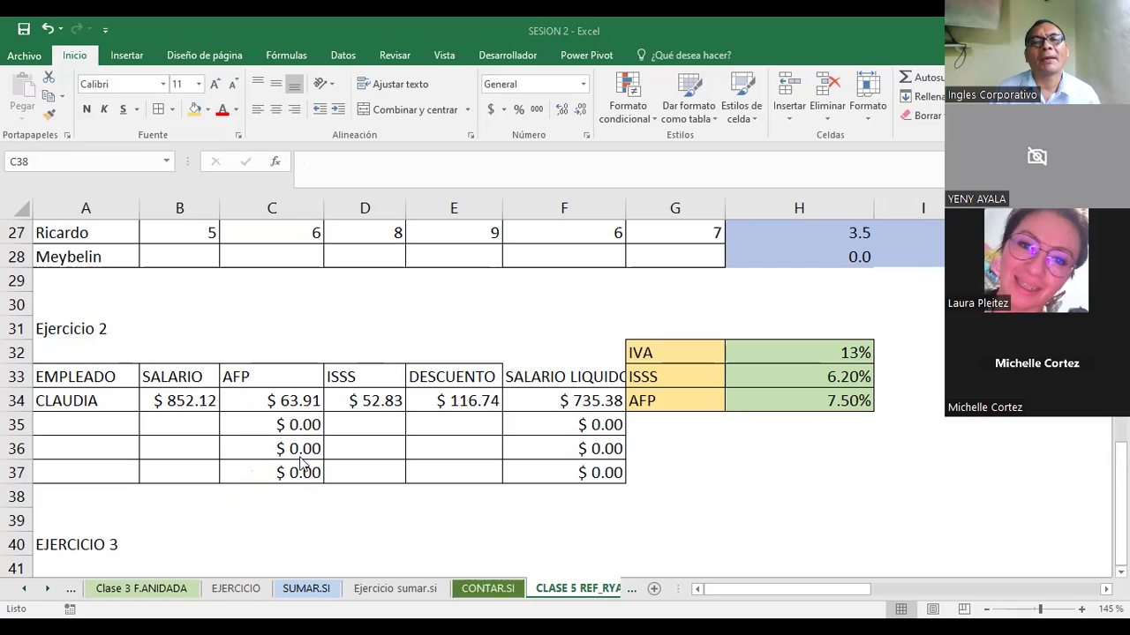
{"action": "left_click", "coordinate": [283, 403]}
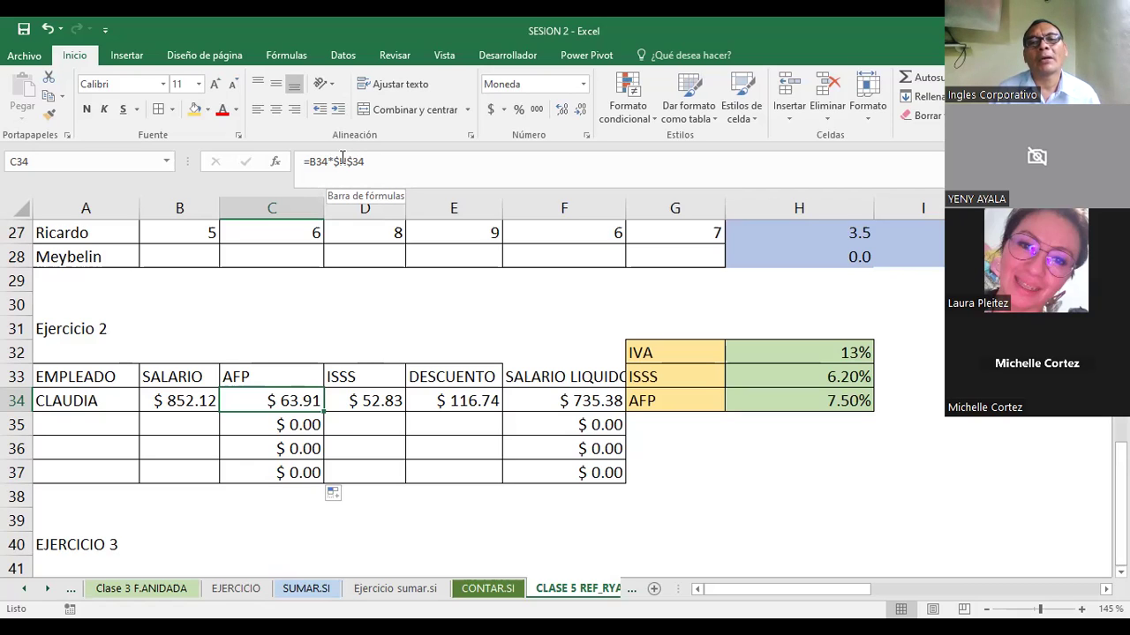
- Enter 5 below the AFP rate and add employee names X, Y, Z in A35:A37
{"action": "left_click", "coordinate": [822, 422]}
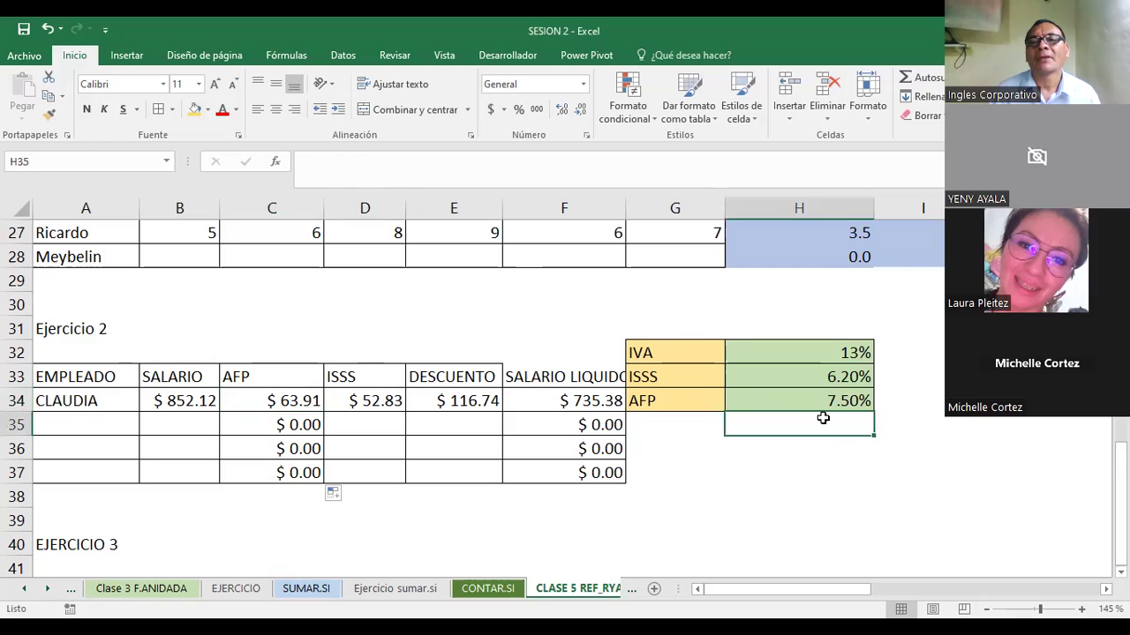
{"action": "type", "text": "5"}
{"action": "key", "text": "Return"}
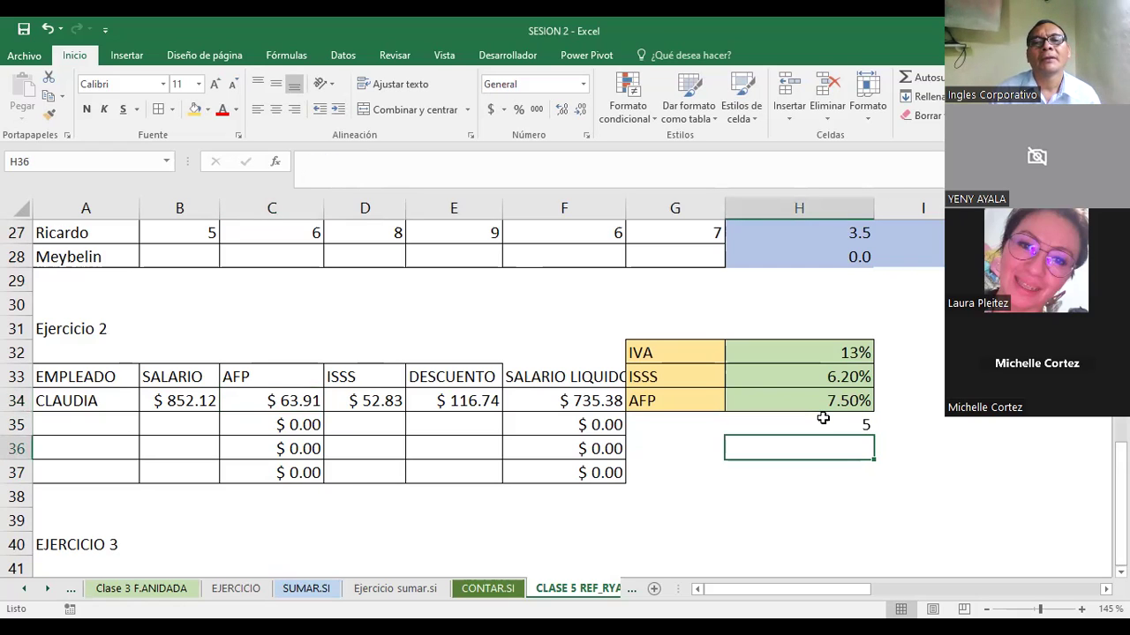
{"action": "left_click", "coordinate": [191, 427]}
{"action": "left_click", "coordinate": [122, 427]}
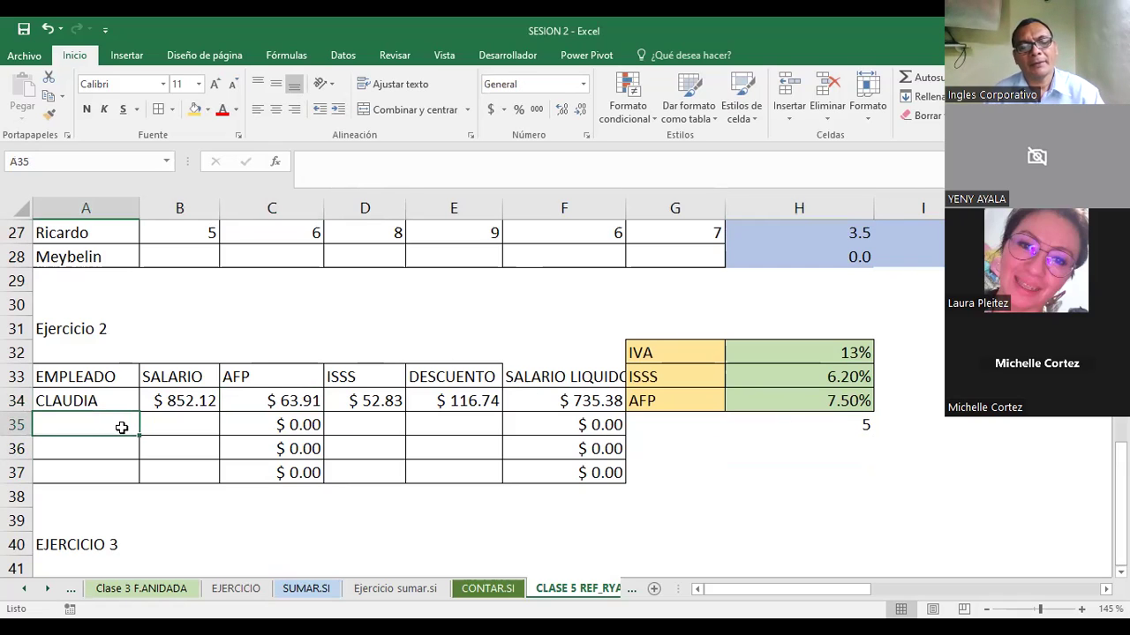
{"action": "type", "text": "X"}
{"action": "left_click", "coordinate": [85, 451]}
{"action": "type", "text": "Y"}
{"action": "left_click", "coordinate": [85, 476]}
{"action": "type", "text": "Z"}
{"action": "left_click", "coordinate": [150, 492]}
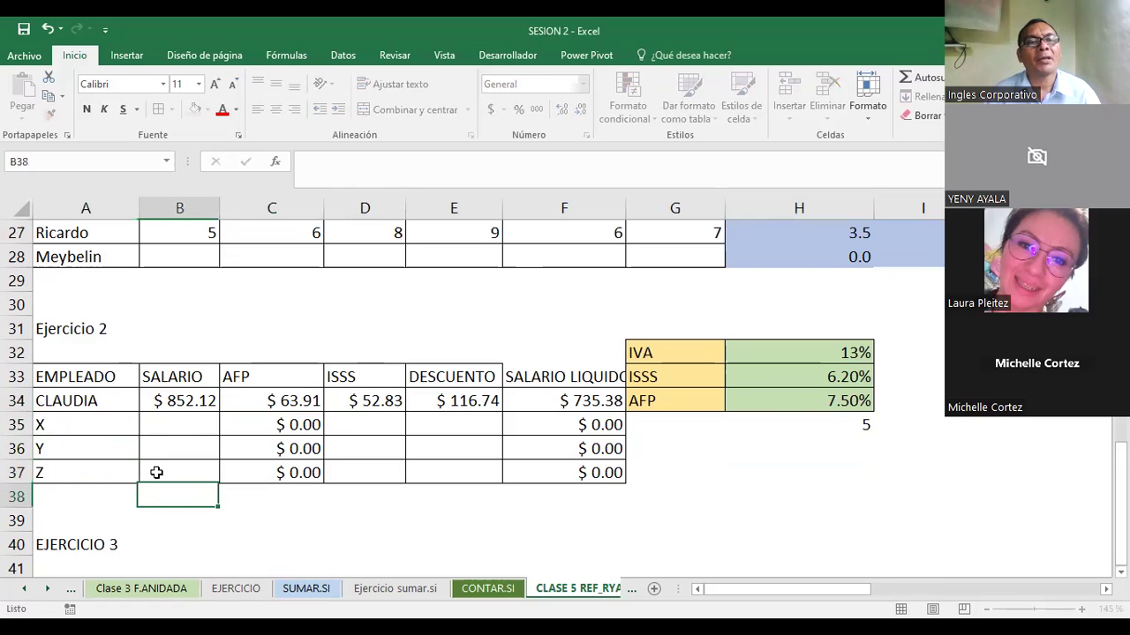
- Enter salaries 1000, 6,000 and 700 for X, Y, Z and autofit column B
{"action": "left_click", "coordinate": [165, 424]}
{"action": "type", "text": "1"}
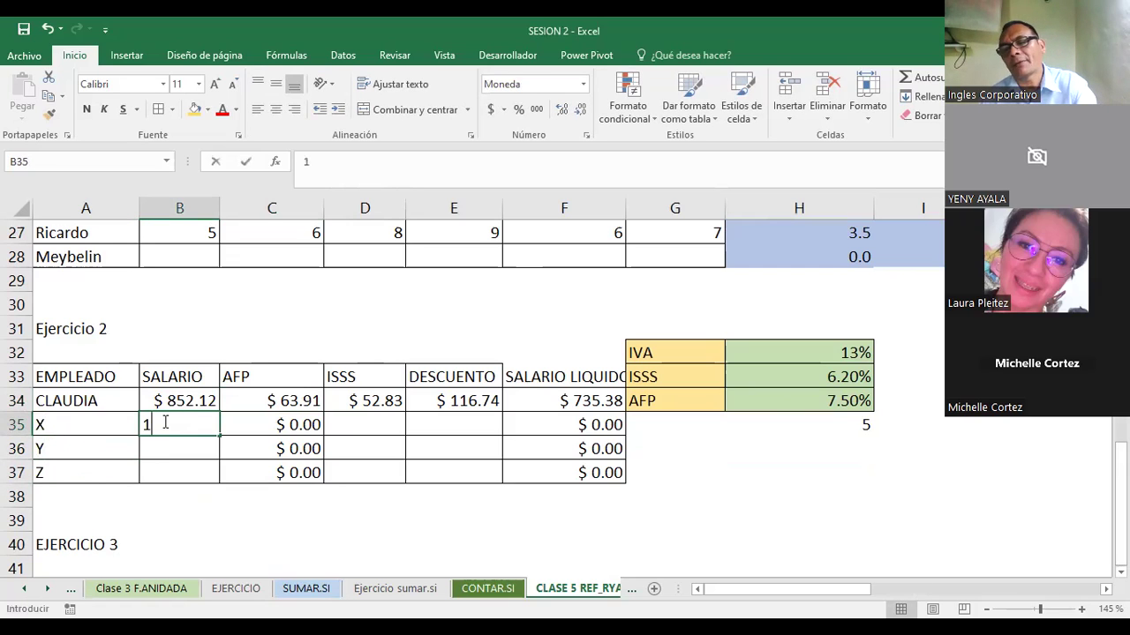
{"action": "type", "text": "000"}
{"action": "key", "text": "Return"}
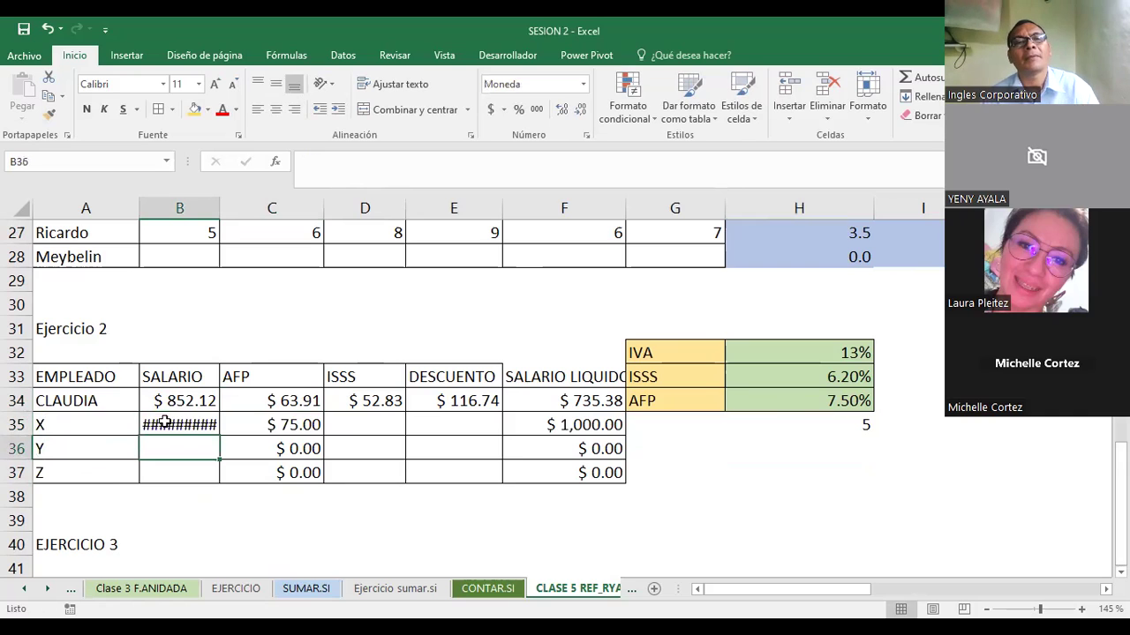
{"action": "double_click", "coordinate": [215, 208]}
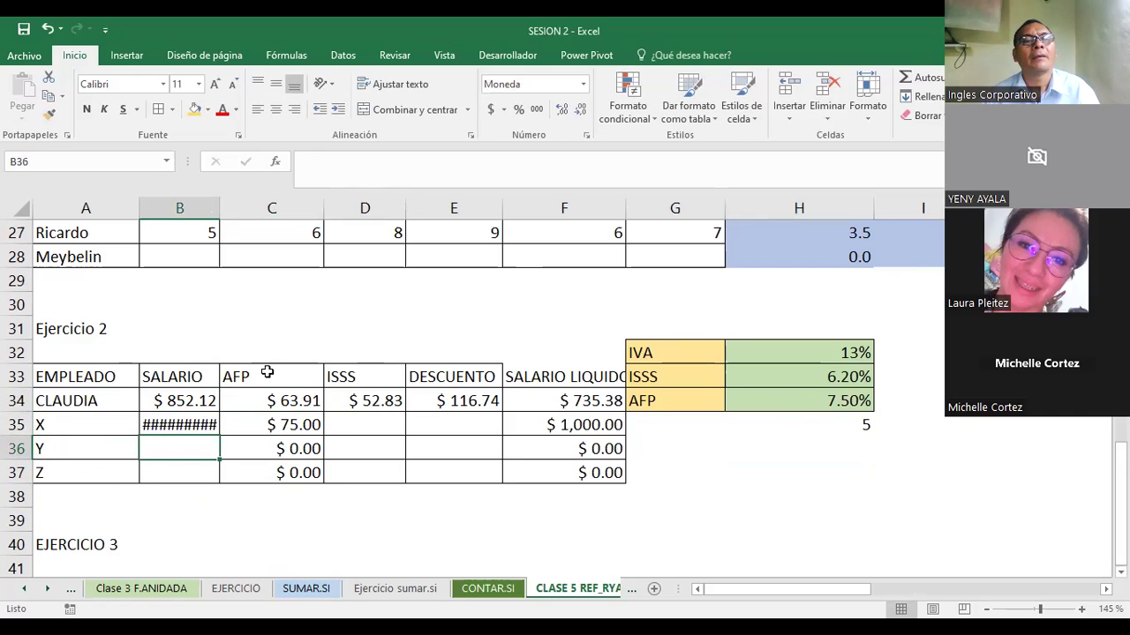
{"action": "type", "text": "6"}
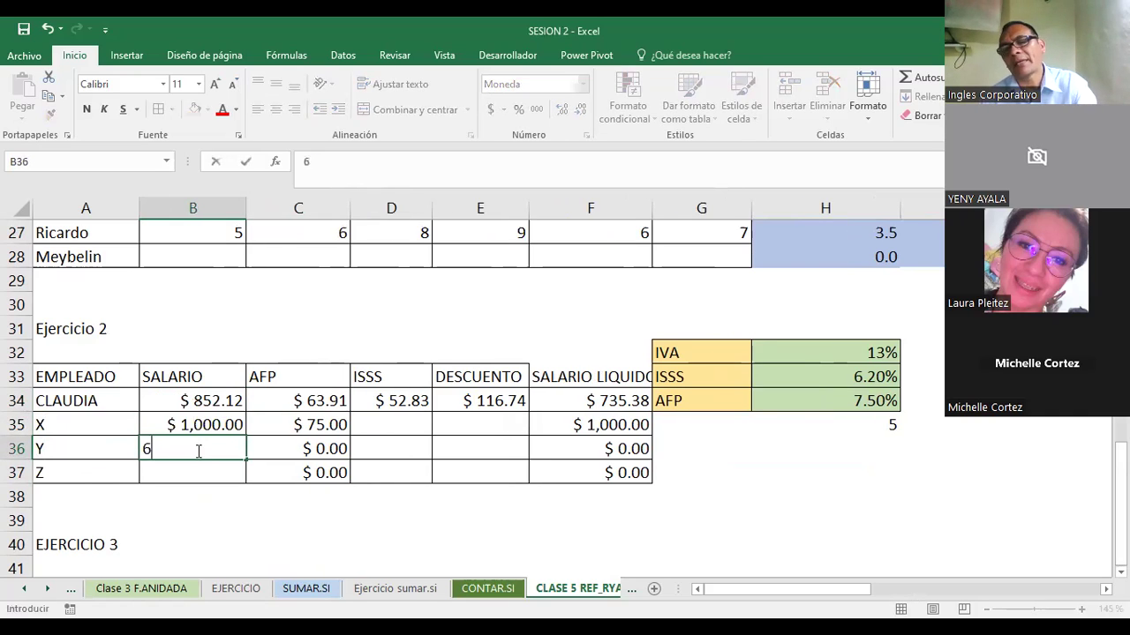
{"action": "type", "text": ",000"}
{"action": "key", "text": "Return"}
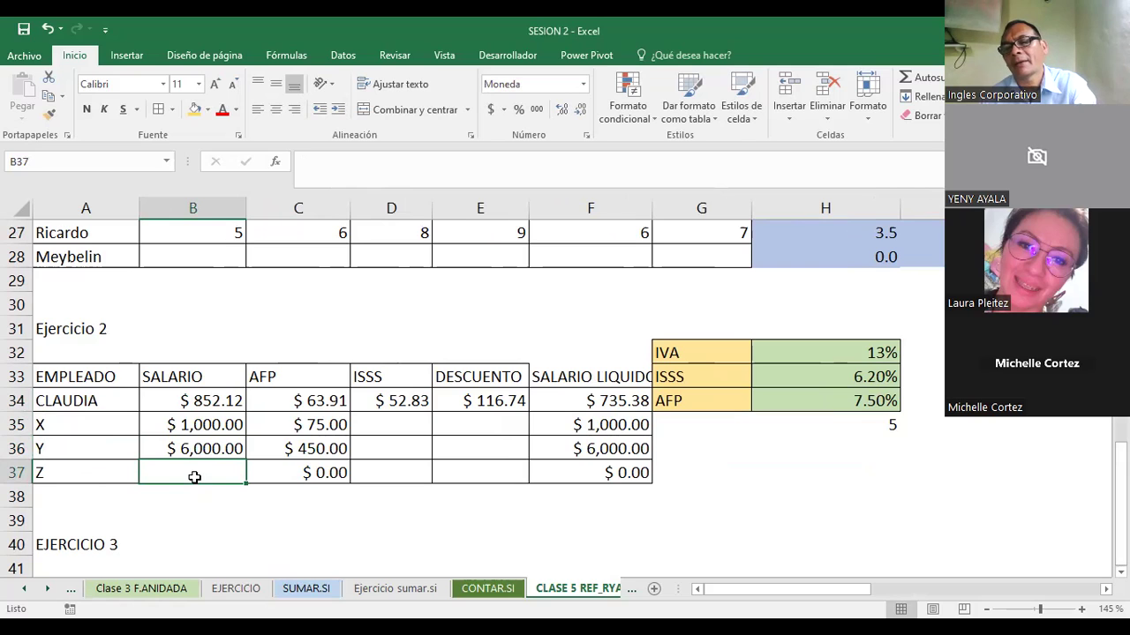
{"action": "type", "text": "700"}
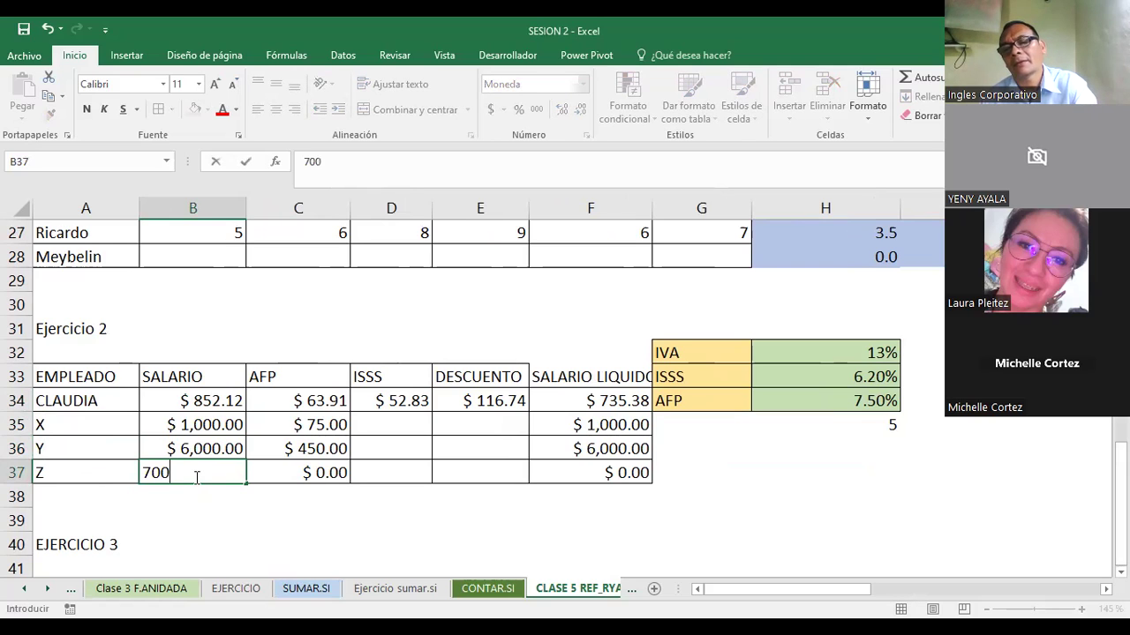
{"action": "key", "text": "Return"}
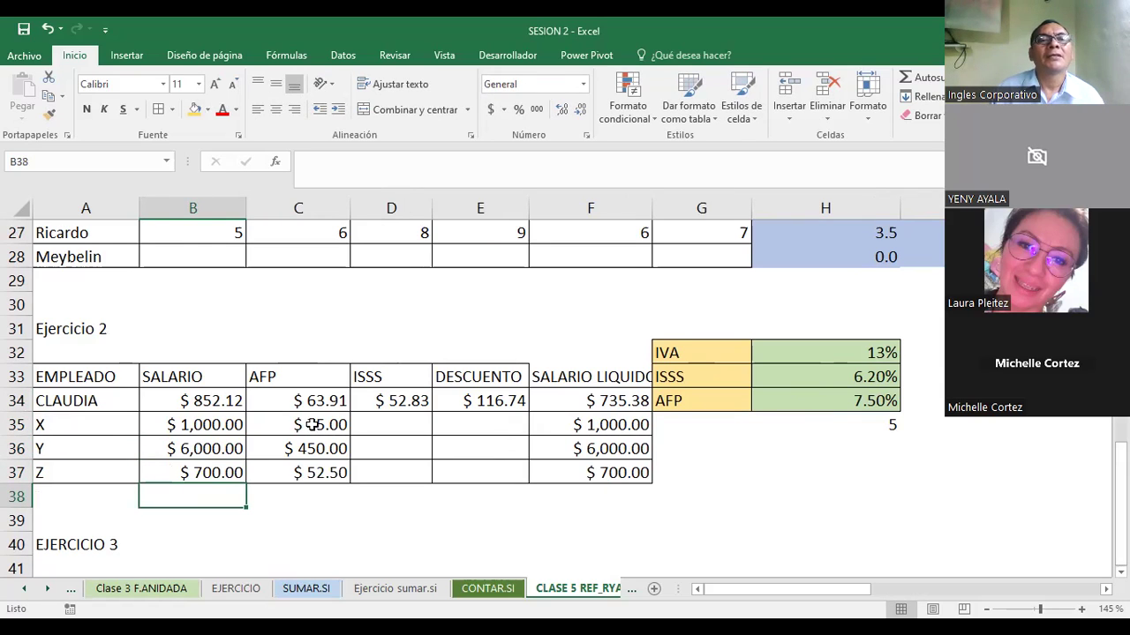
{"action": "left_click", "coordinate": [313, 431]}
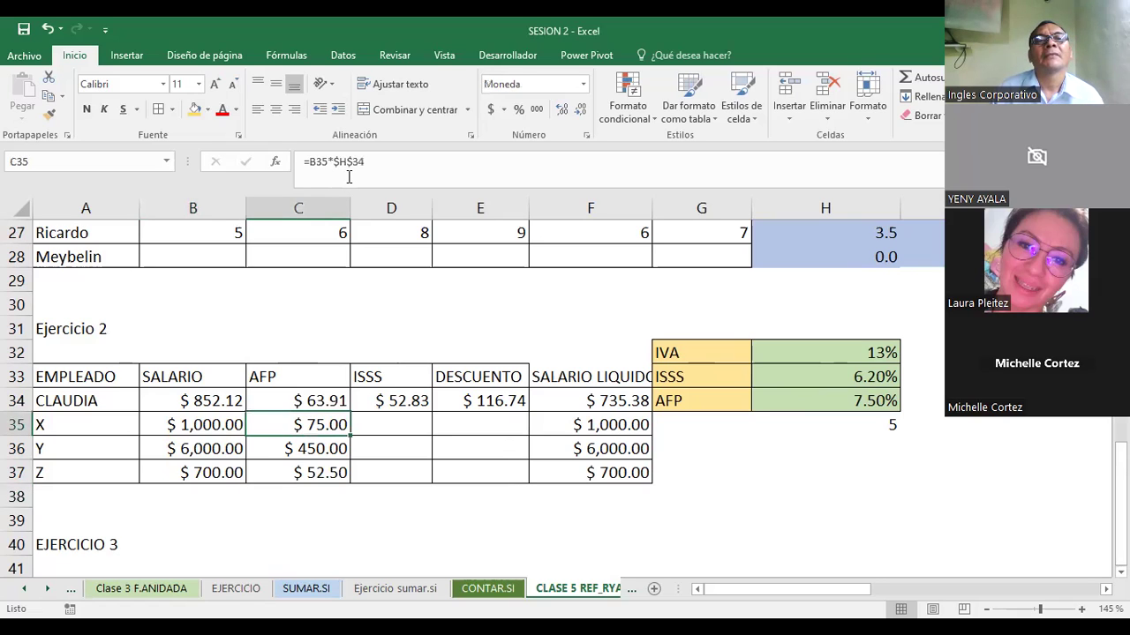
{"action": "left_click", "coordinate": [320, 401]}
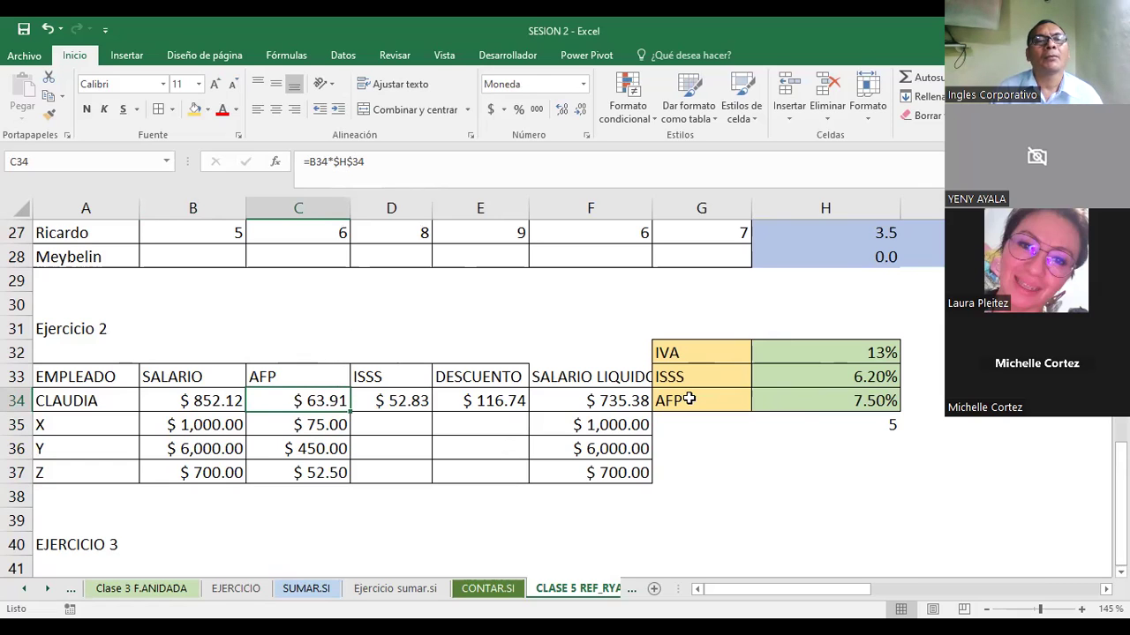
{"action": "left_click", "coordinate": [300, 423]}
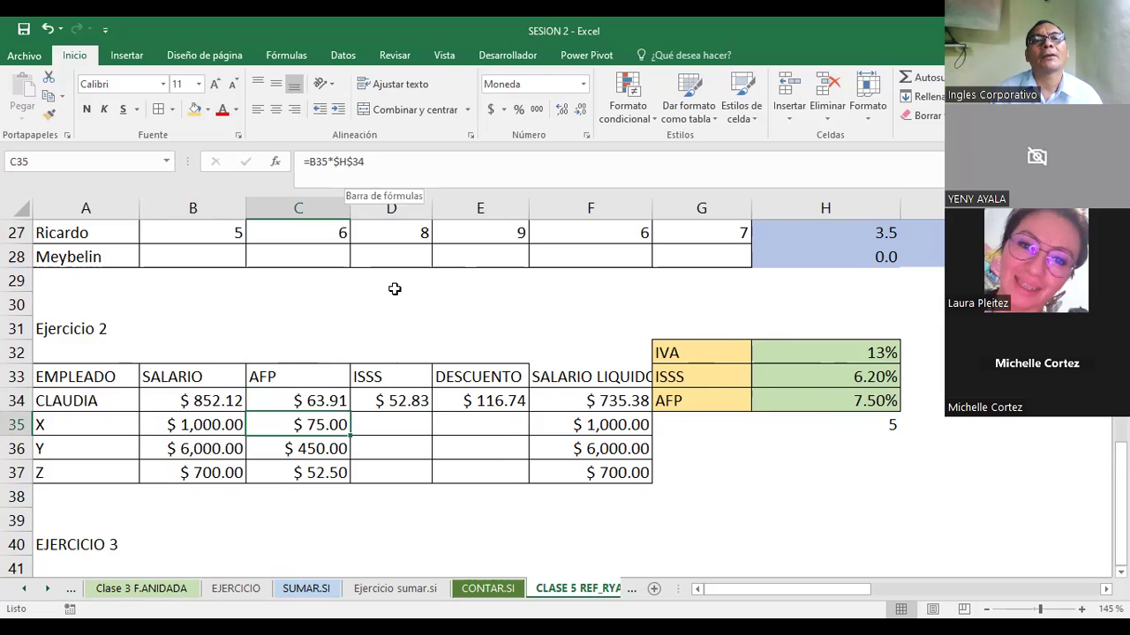
{"action": "left_click", "coordinate": [314, 452]}
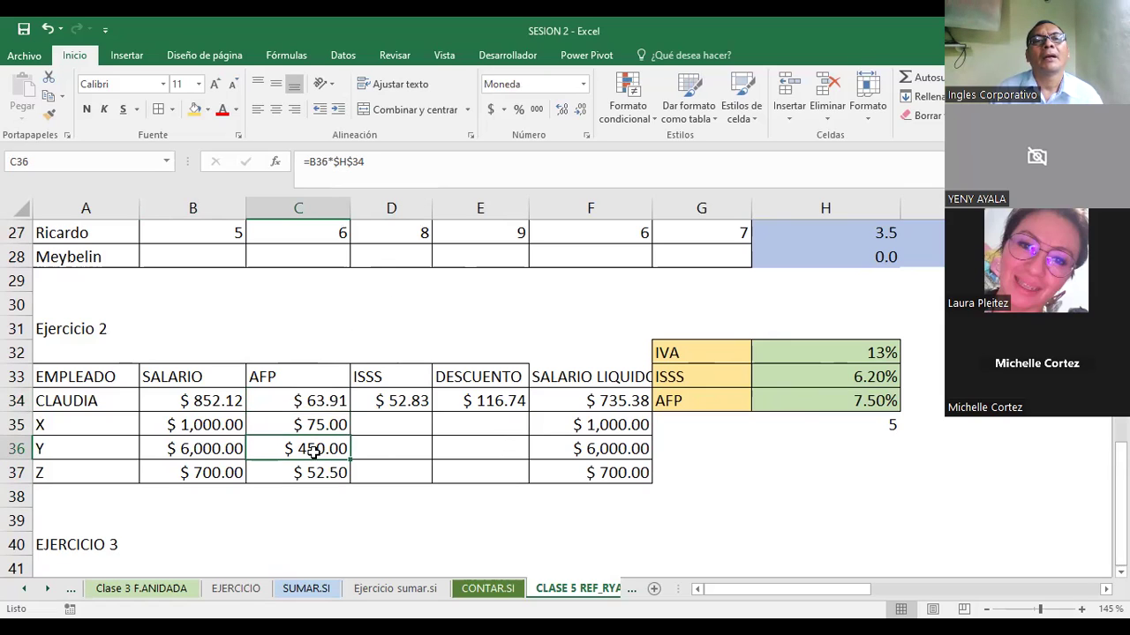
{"action": "left_click", "coordinate": [317, 473]}
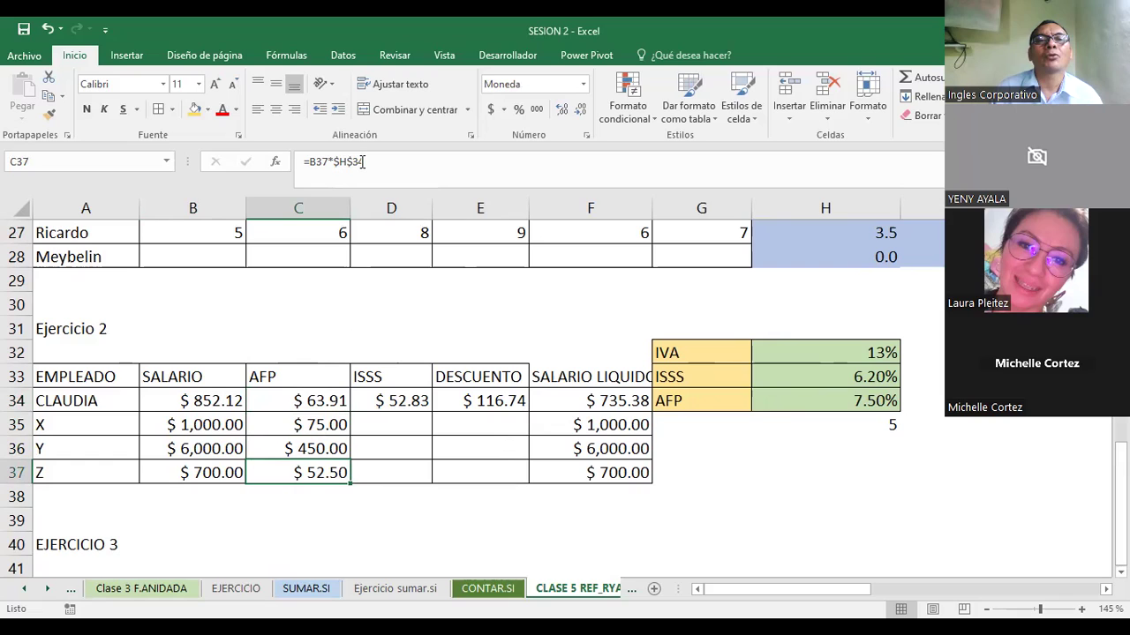
{"action": "double_click", "coordinate": [337, 163]}
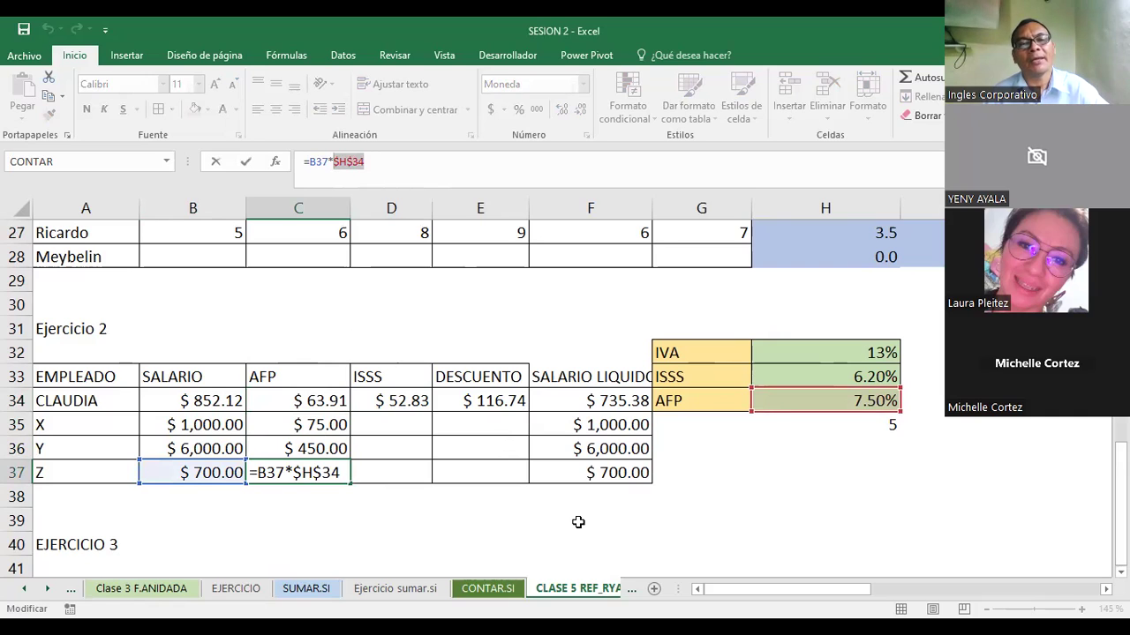
{"action": "key", "text": "ctrl+Return"}
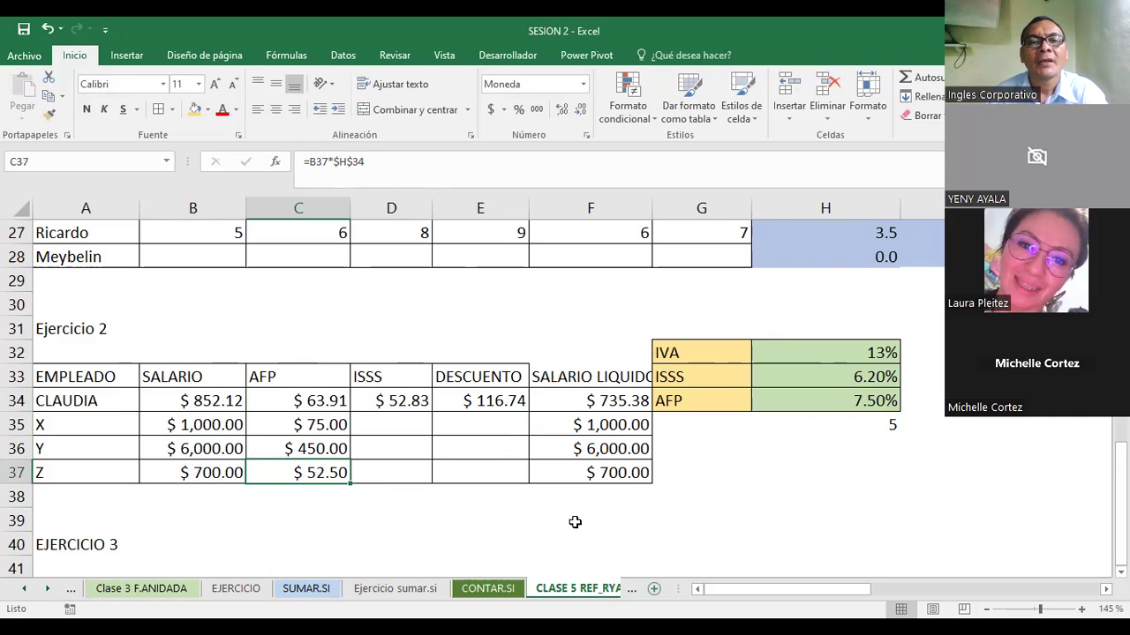
{"action": "left_click", "coordinate": [575, 523]}
{"action": "left_click", "coordinate": [412, 400]}
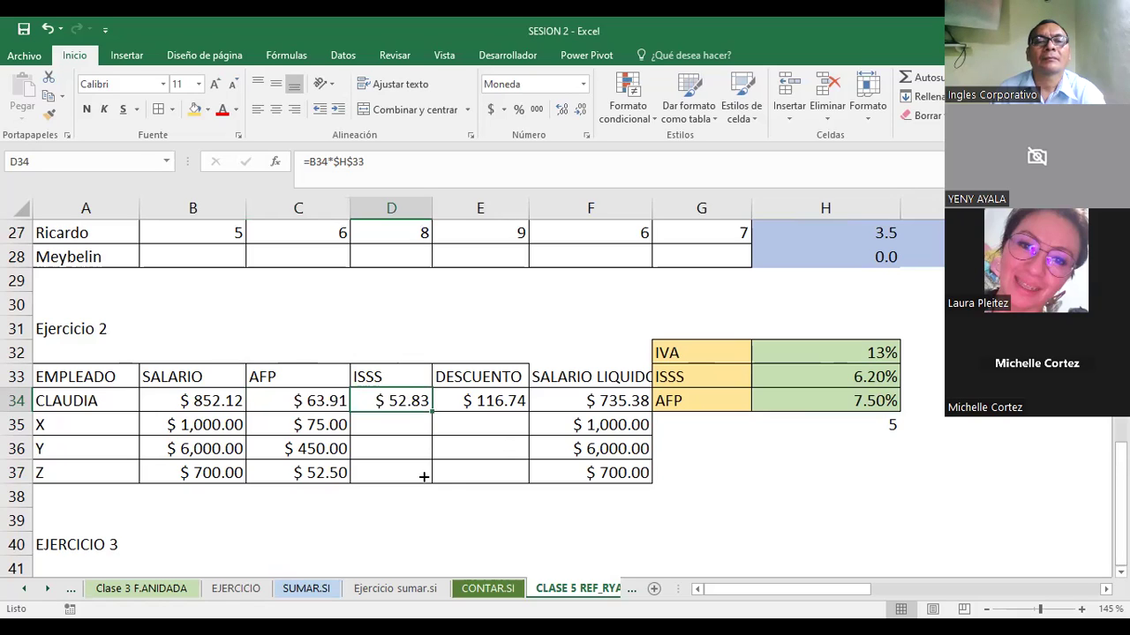
- Fill the ISSS (D34) and DESCUENTO (E34) formulas down through row 37
{"action": "left_click_drag", "start_coordinate": [433, 412], "coordinate": [424, 477]}
{"action": "left_click", "coordinate": [520, 516]}
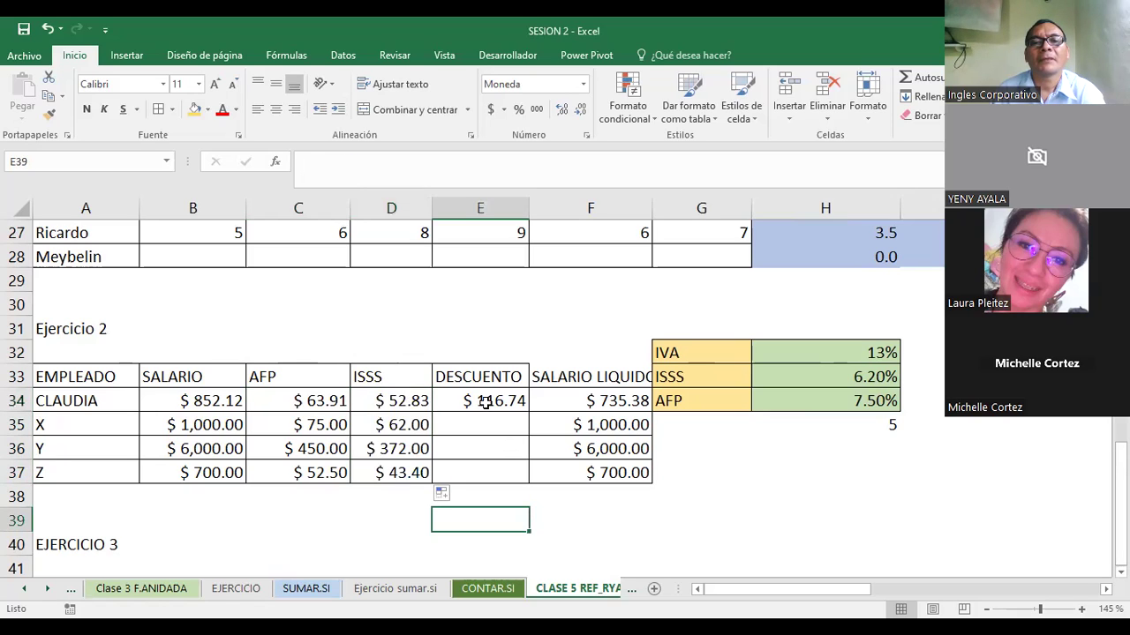
{"action": "left_click", "coordinate": [485, 401]}
{"action": "left_click_drag", "start_coordinate": [527, 411], "coordinate": [520, 477]}
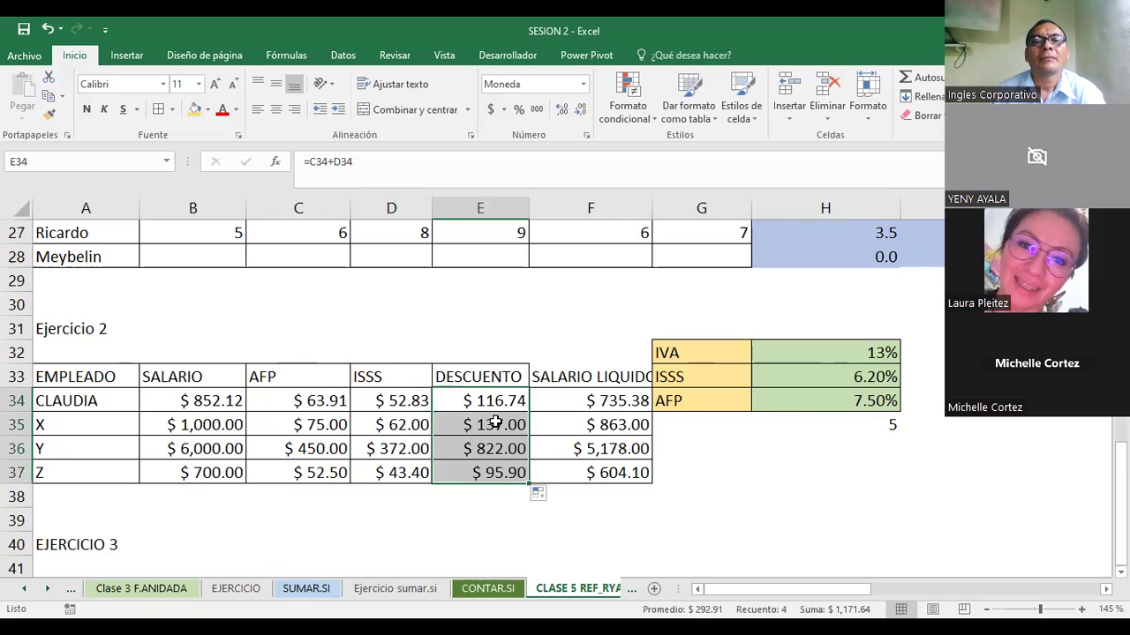
{"action": "left_click", "coordinate": [825, 543]}
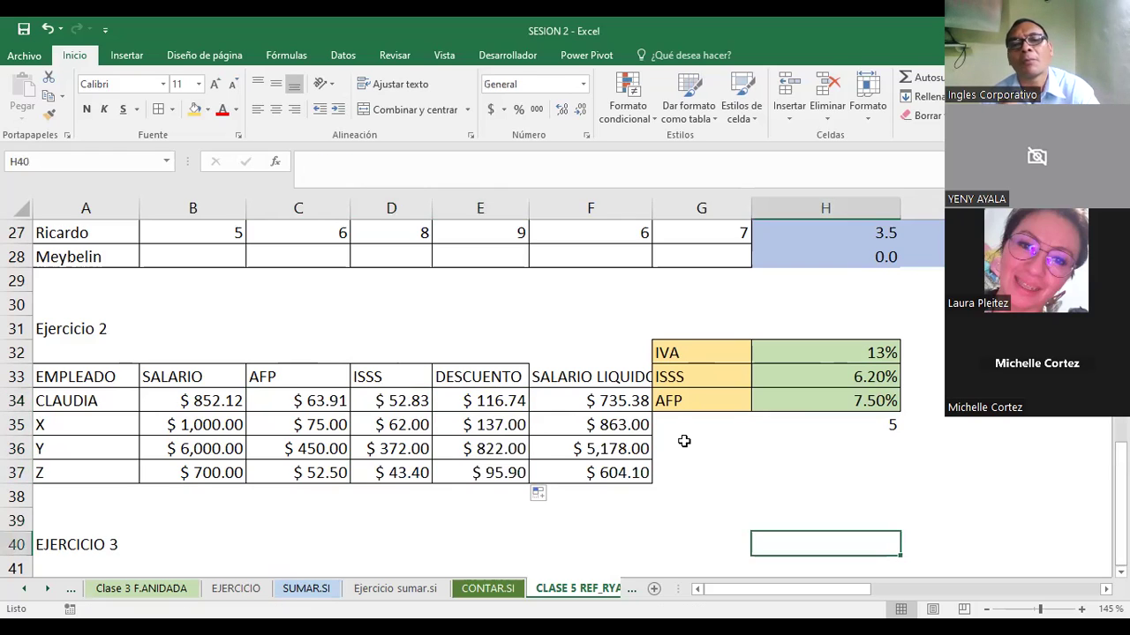
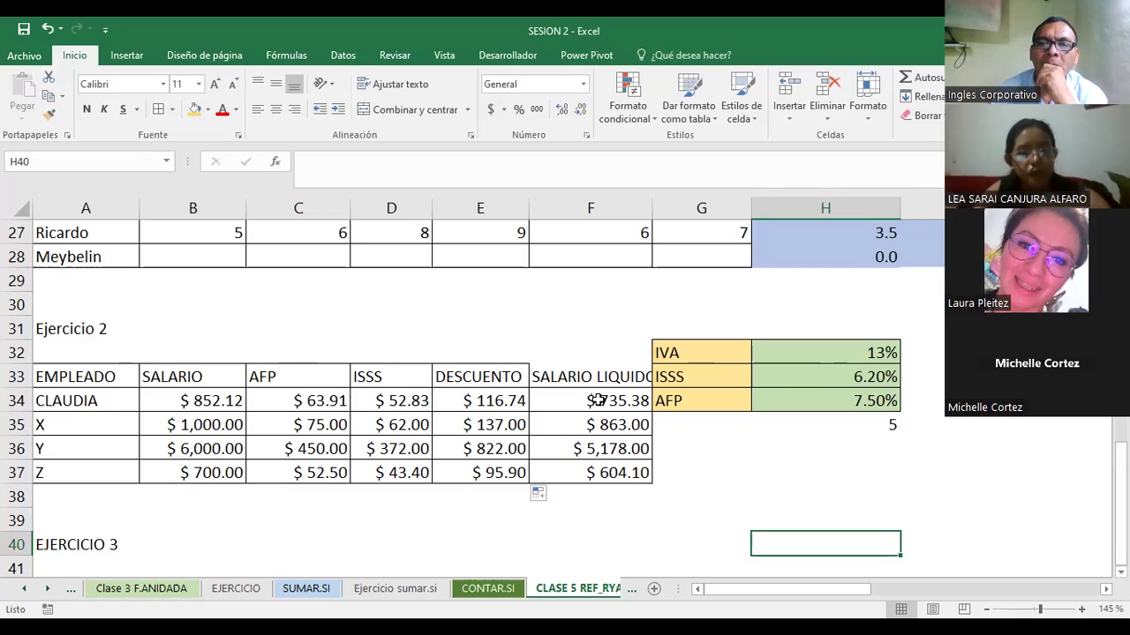
- Select F33, then return to the top of the sheet showing the references lesson objective
{"action": "left_click", "coordinate": [577, 378]}
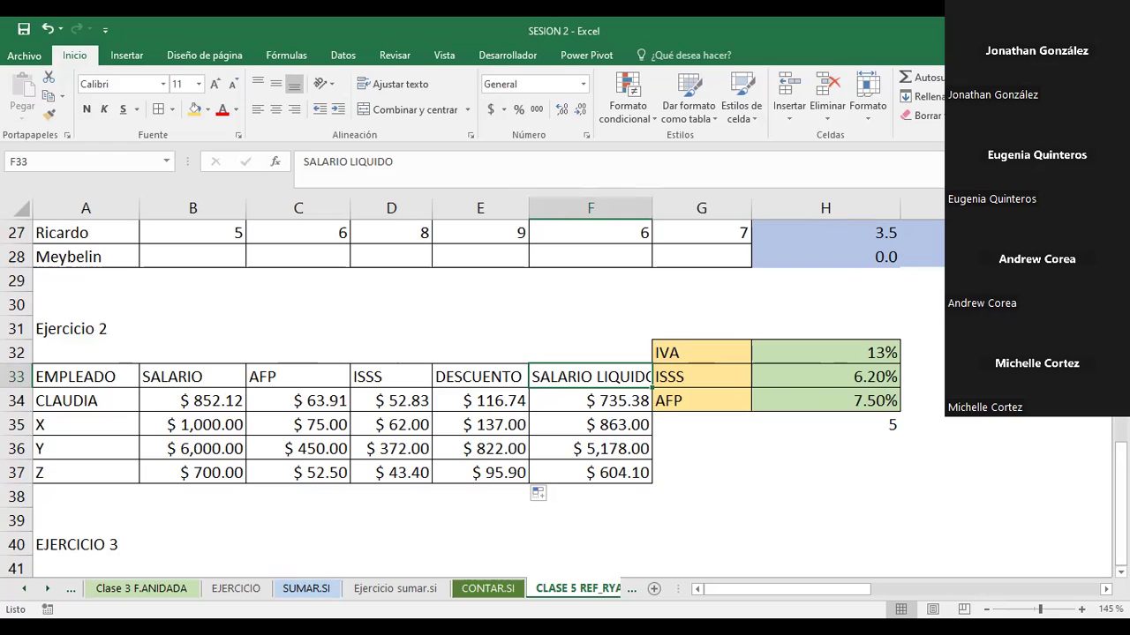
{"action": "scroll", "coordinate": [565, 398], "scroll_direction": "up", "scroll_amount": 9}
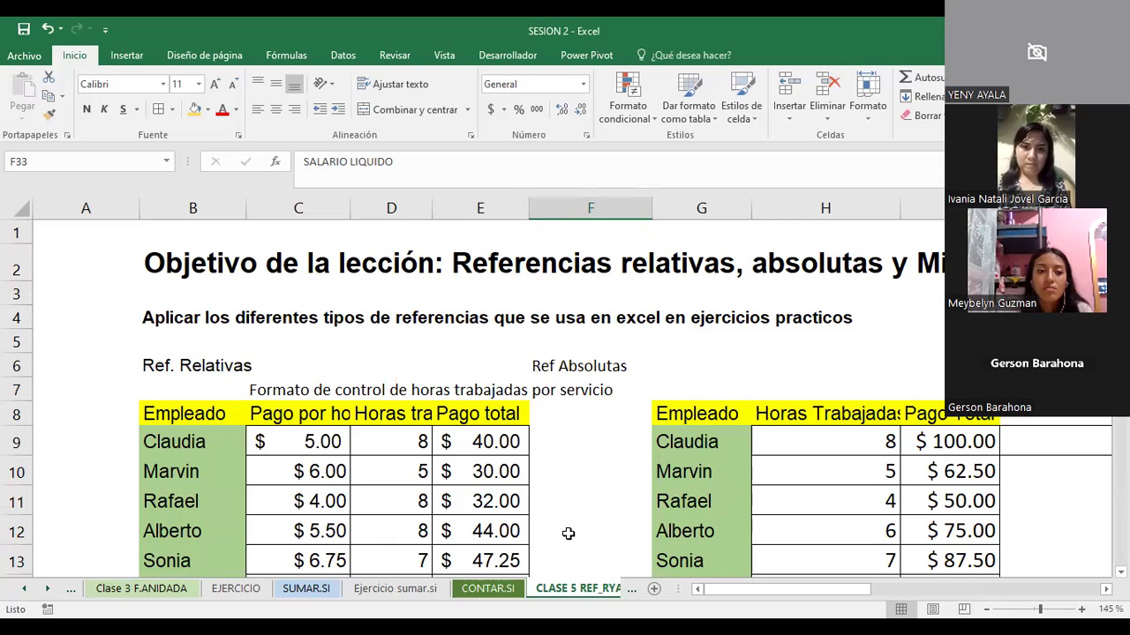
- Look over the sheet and select date cell D20, which shows ####
{"action": "left_click", "coordinate": [437, 351]}
{"action": "scroll", "coordinate": [437, 352], "scroll_direction": "down", "scroll_amount": 2}
{"action": "scroll", "coordinate": [436, 351], "scroll_direction": "down", "scroll_amount": 15}
{"action": "scroll", "coordinate": [437, 351], "scroll_direction": "up", "scroll_amount": 2}
{"action": "scroll", "coordinate": [437, 351], "scroll_direction": "up", "scroll_amount": 6}
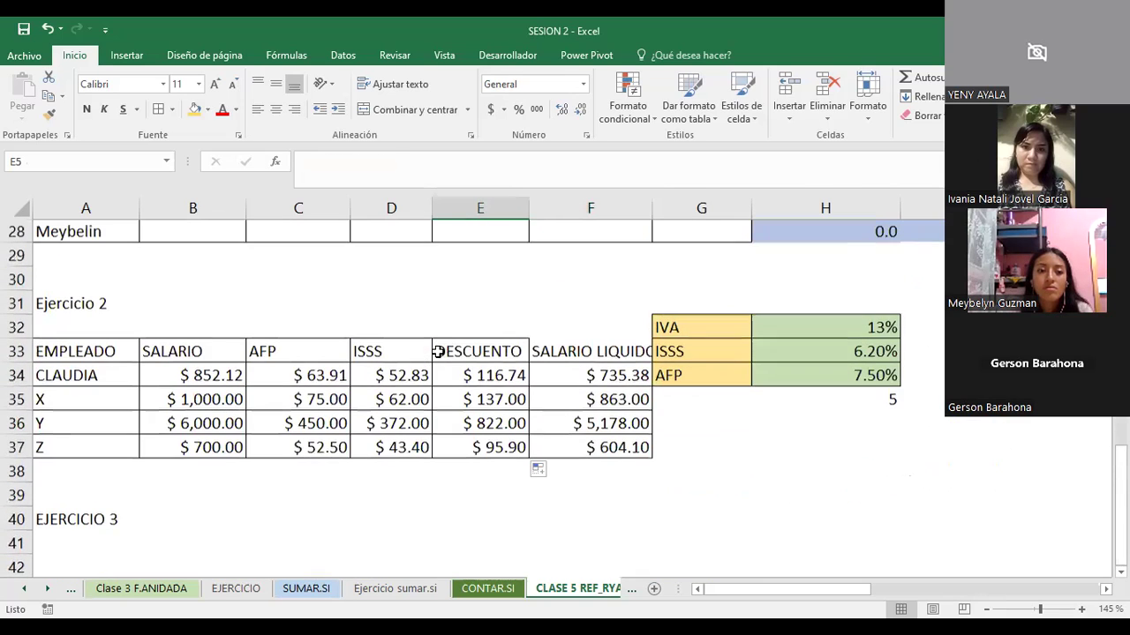
{"action": "left_click", "coordinate": [290, 489]}
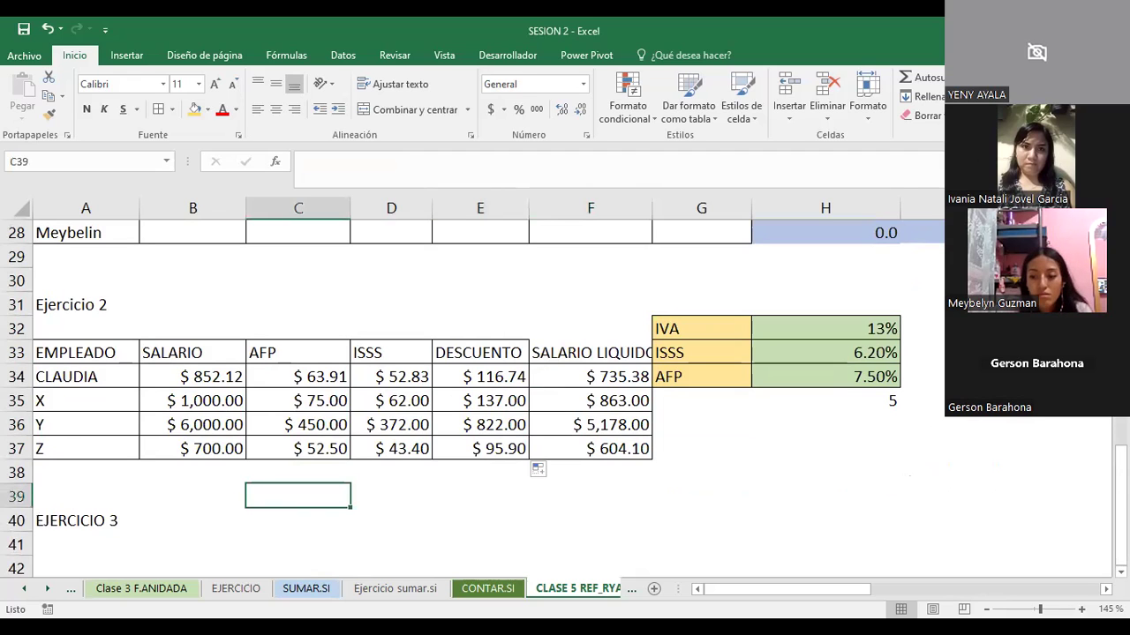
{"action": "left_click", "coordinate": [1042, 256]}
{"action": "scroll", "coordinate": [565, 397], "scroll_direction": "up", "scroll_amount": 2}
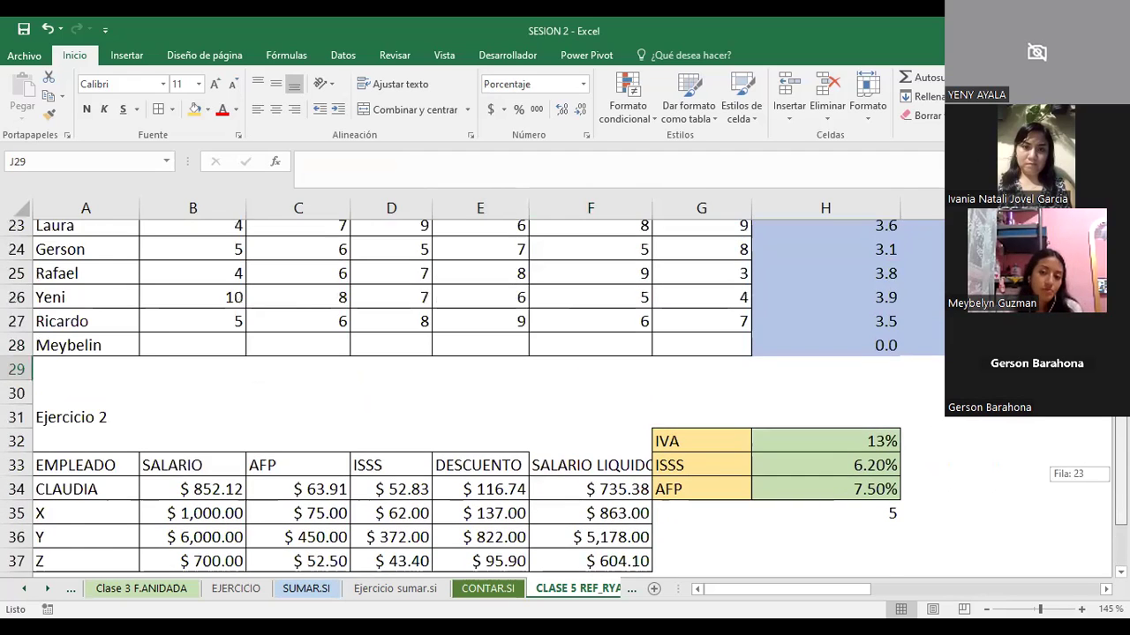
{"action": "scroll", "coordinate": [565, 397], "scroll_direction": "up", "scroll_amount": 1}
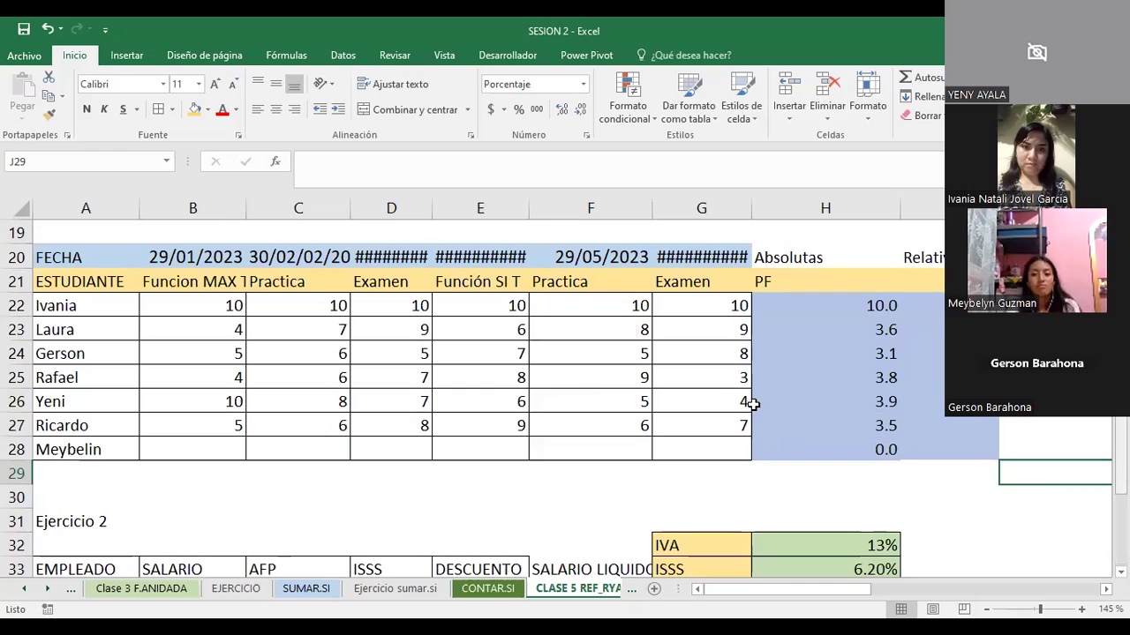
{"action": "left_click", "coordinate": [388, 254]}
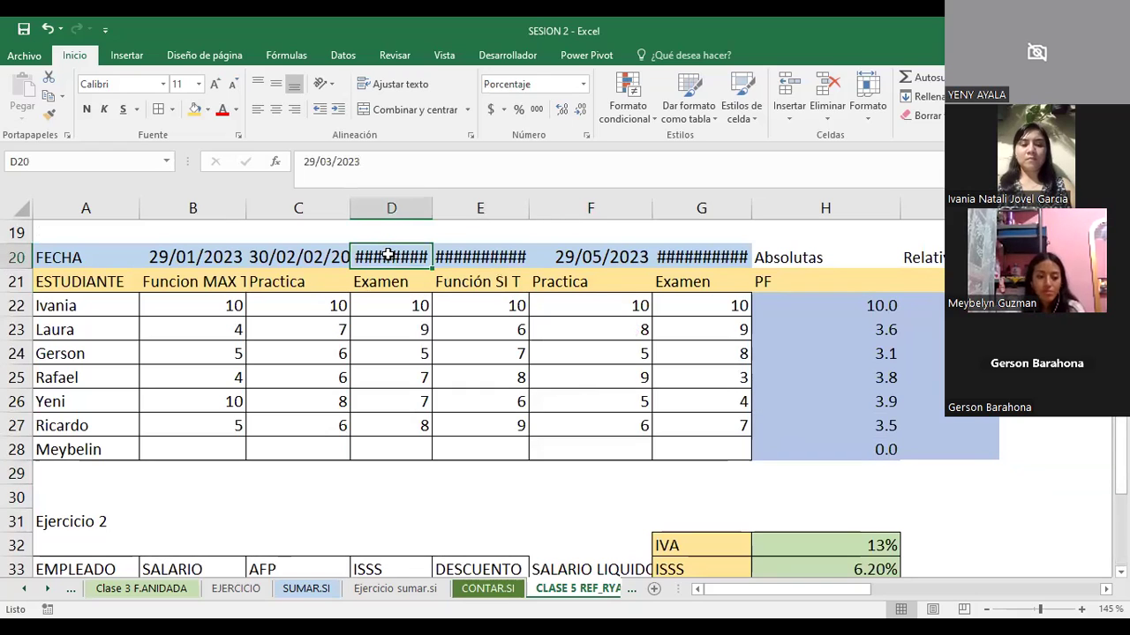
- Widen columns D and E and auto-fit F and G so dates through 30/06/2023 display
{"action": "left_click_drag", "start_coordinate": [576, 211], "coordinate": [611, 210]}
{"action": "double_click", "coordinate": [733, 214]}
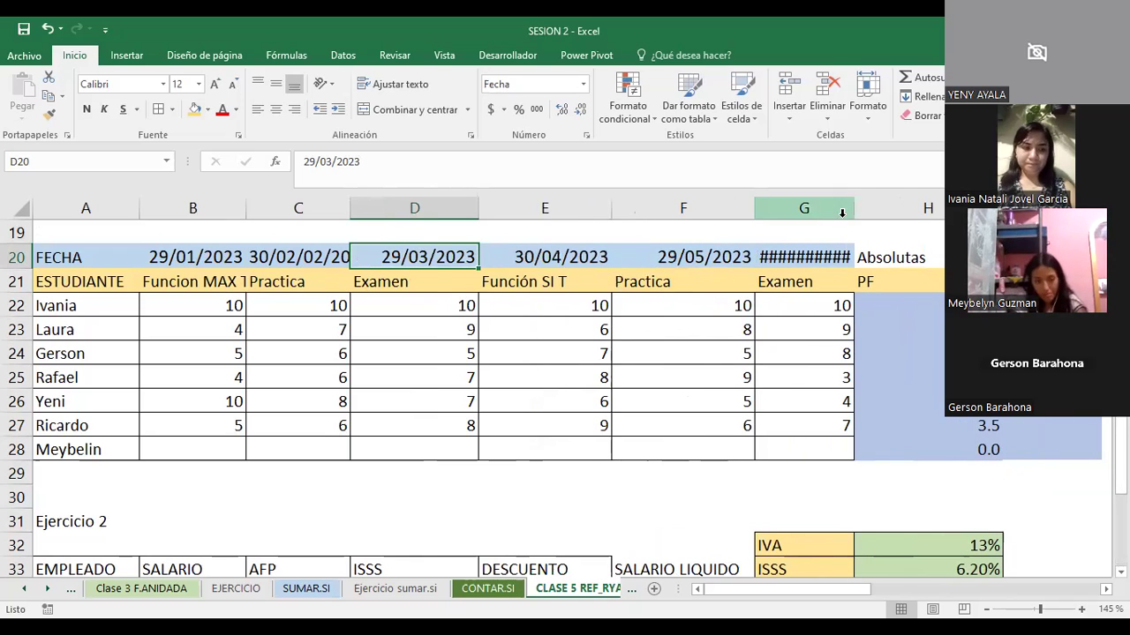
{"action": "double_click", "coordinate": [855, 208]}
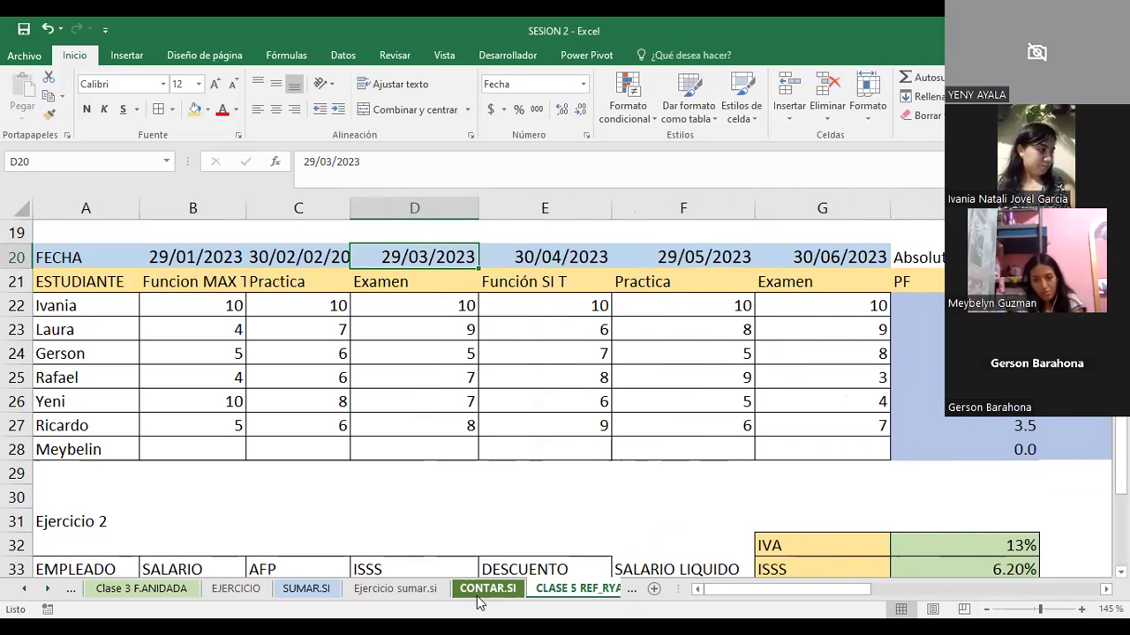
{"action": "scroll", "coordinate": [418, 472], "scroll_direction": "down", "scroll_amount": 2}
{"action": "scroll", "coordinate": [418, 472], "scroll_direction": "down", "scroll_amount": 3}
{"action": "scroll", "coordinate": [416, 472], "scroll_direction": "down", "scroll_amount": 5}
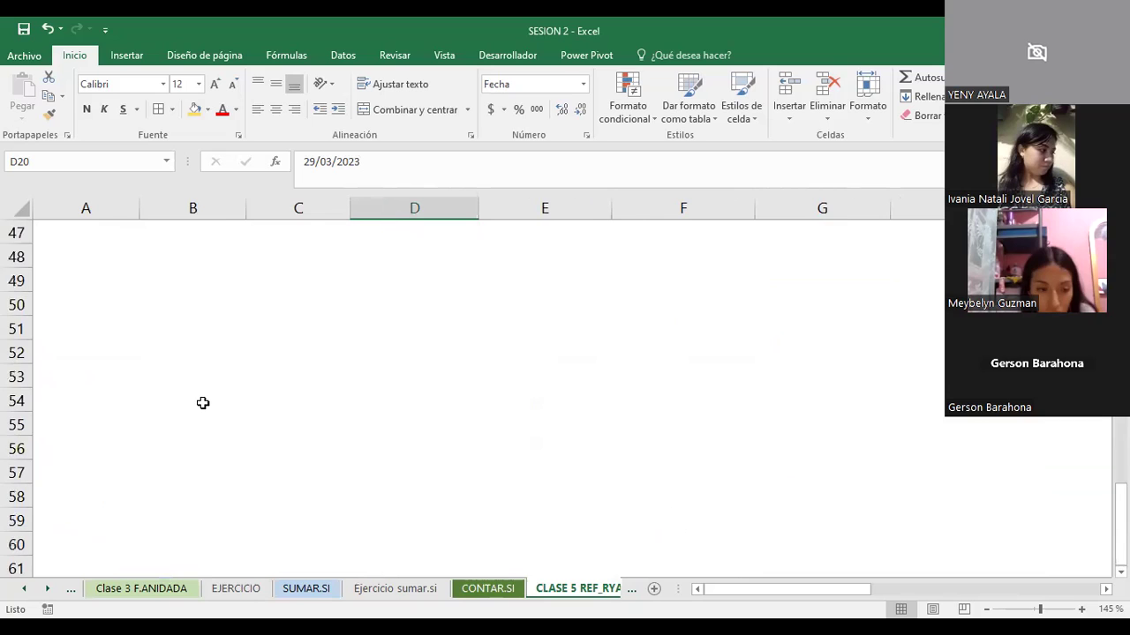
{"action": "scroll", "coordinate": [202, 404], "scroll_direction": "up", "scroll_amount": 9}
{"action": "left_click", "coordinate": [150, 528]}
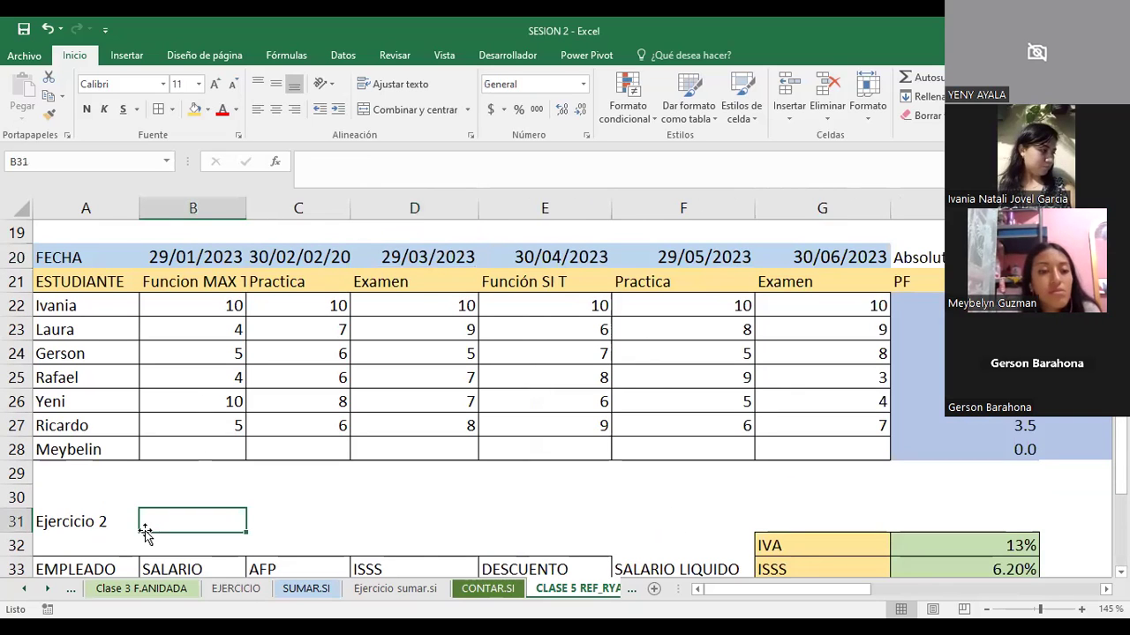
- Move down to row 42 under EJERCICIO 3 and enter 5 in A42
{"action": "key", "text": "Left"}
{"action": "key", "text": "Down"}
{"action": "key", "text": "Down"}
{"action": "key", "text": "Down"}
{"action": "key", "text": "Down"}
{"action": "key", "text": "Down"}
{"action": "key", "text": "Down"}
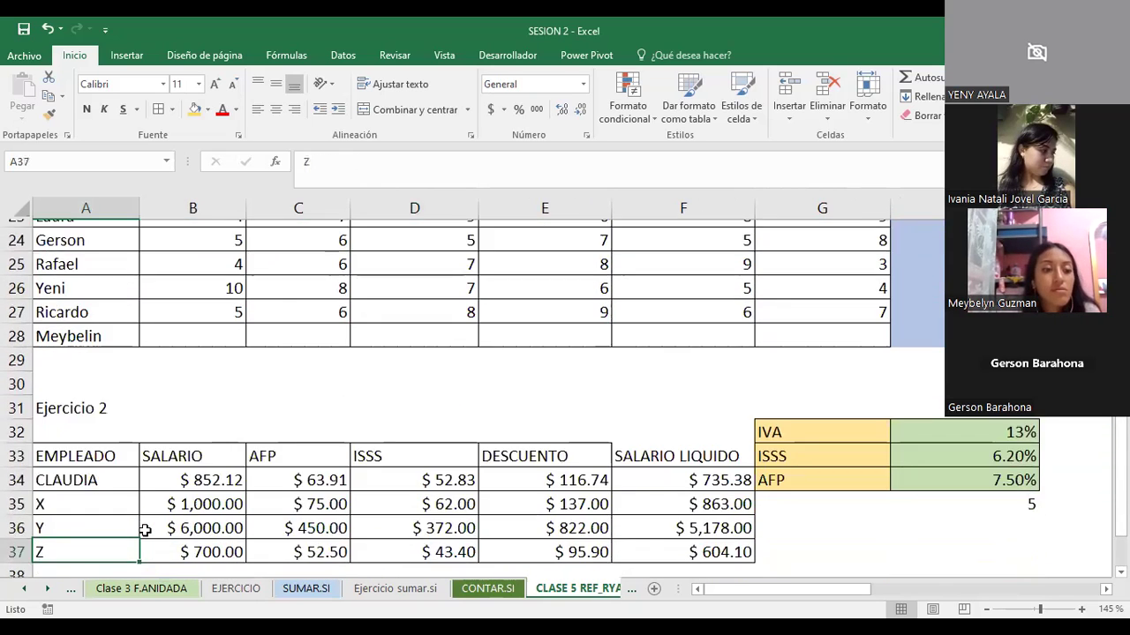
{"action": "key", "text": "Down"}
{"action": "key", "text": "Down"}
{"action": "key", "text": "Down"}
{"action": "key", "text": "Down"}
{"action": "key", "text": "Down"}
{"action": "key", "text": "Up"}
{"action": "key", "text": "Up"}
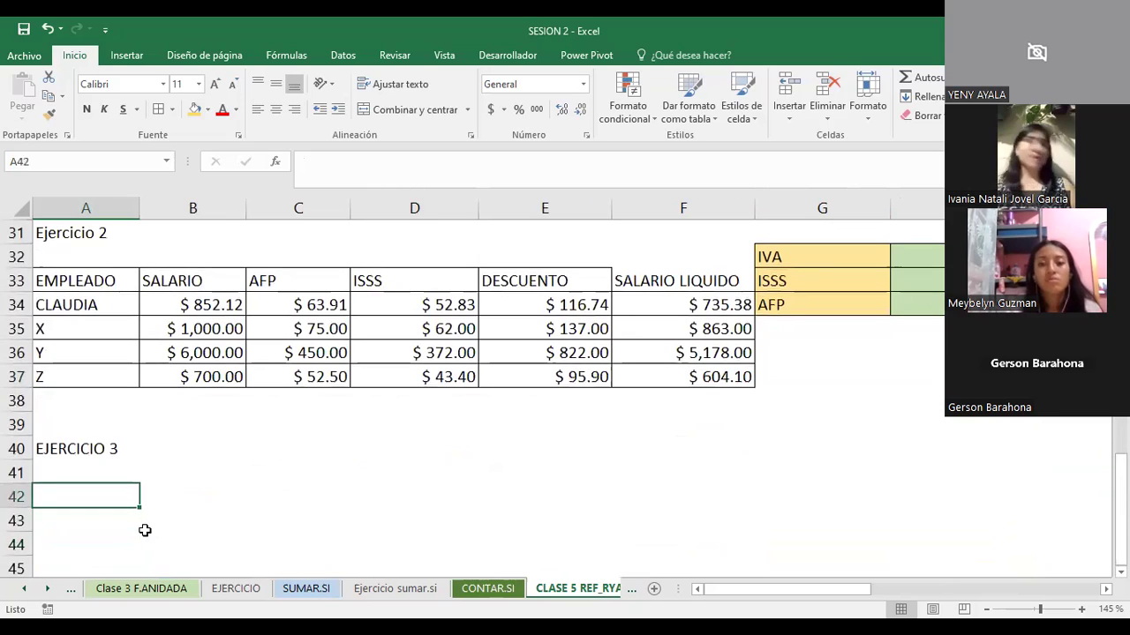
{"action": "key", "text": "Down"}
{"action": "key", "text": "Down"}
{"action": "key", "text": "Down"}
{"action": "key", "text": "Down"}
{"action": "key", "text": "Down"}
{"action": "key", "text": "Down"}
{"action": "key", "text": "Down"}
{"action": "key", "text": "Up"}
{"action": "key", "text": "Up"}
{"action": "key", "text": "Up"}
{"action": "key", "text": "Up"}
{"action": "key", "text": "Up"}
{"action": "key", "text": "Up"}
{"action": "key", "text": "Up"}
{"action": "key", "text": "Up"}
{"action": "key", "text": "Up"}
{"action": "key", "text": "Up"}
{"action": "key", "text": "Up"}
{"action": "key", "text": "Down"}
{"action": "key", "text": "Down"}
{"action": "key", "text": "Down"}
{"action": "key", "text": "Down"}
{"action": "key", "text": "Right"}
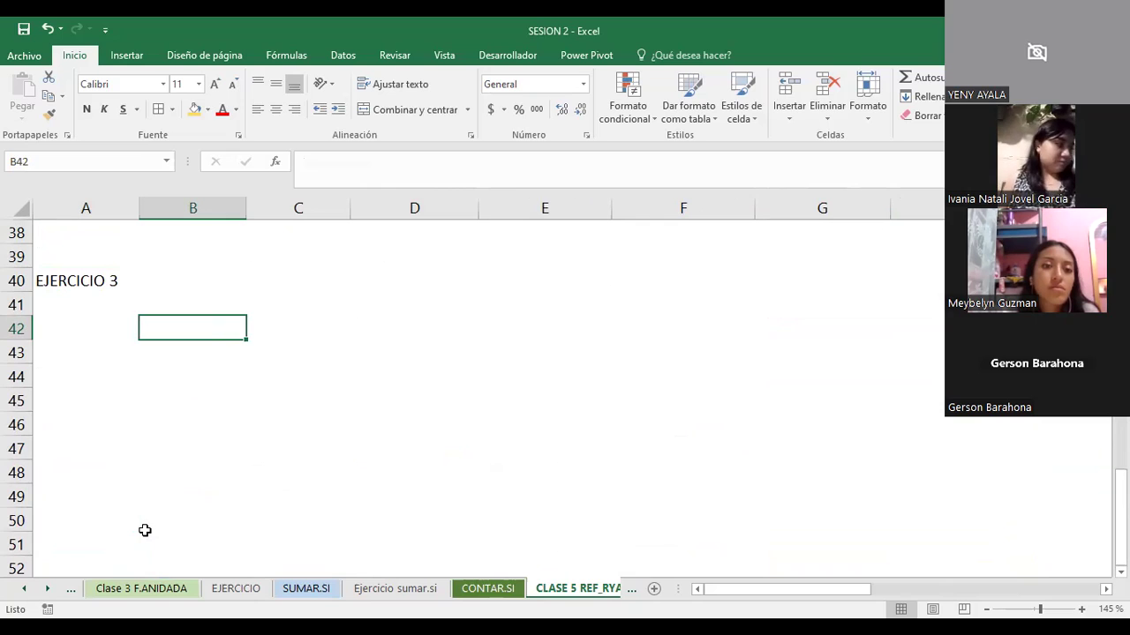
{"action": "left_click", "coordinate": [65, 330]}
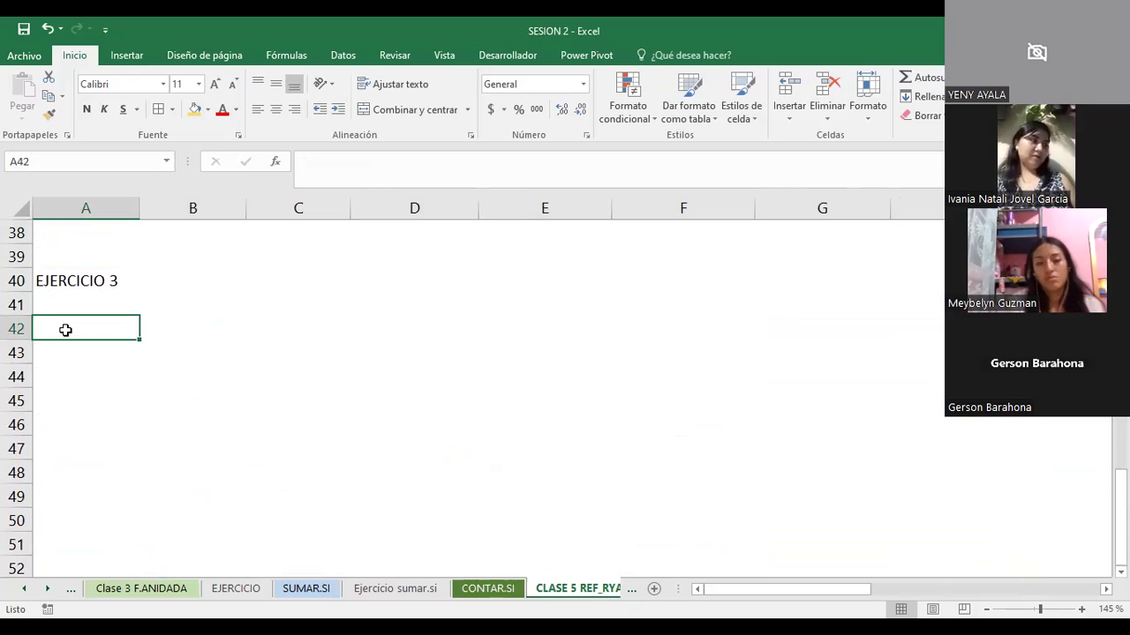
{"action": "type", "text": "5"}
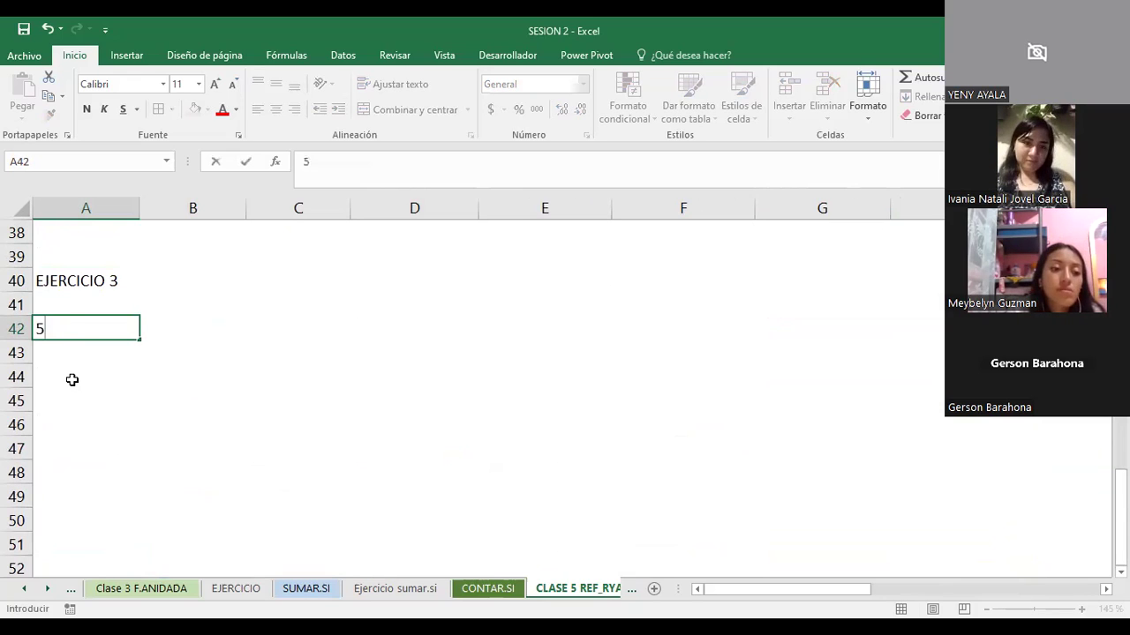
{"action": "left_click", "coordinate": [72, 379]}
- Enter 4 in B42
{"action": "left_click", "coordinate": [196, 328]}
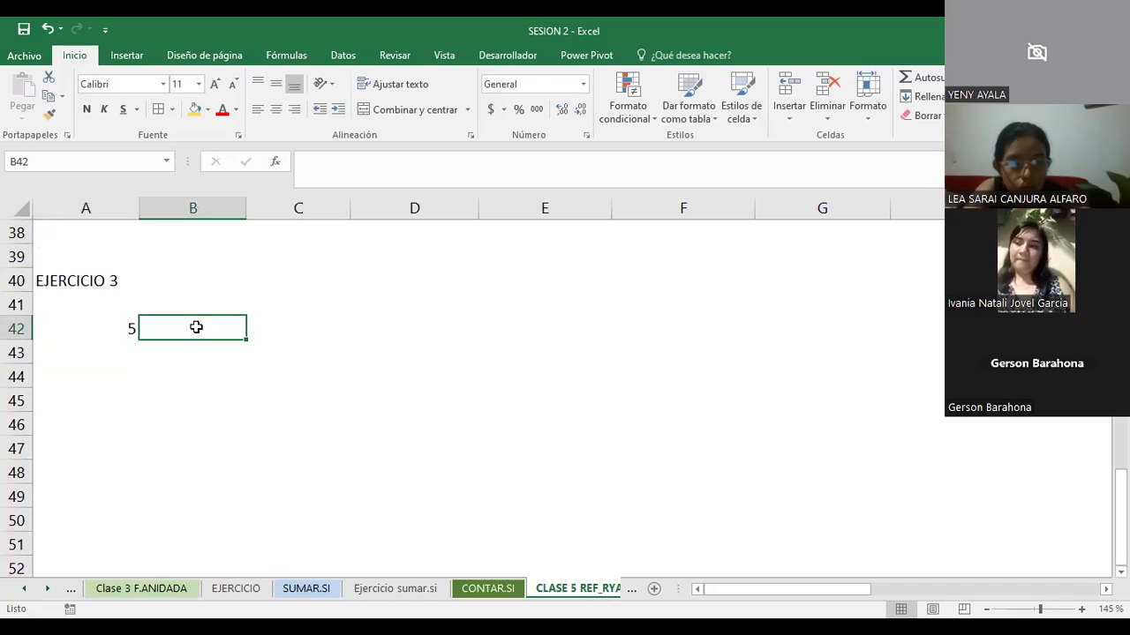
{"action": "type", "text": "4"}
{"action": "key", "text": "Return"}
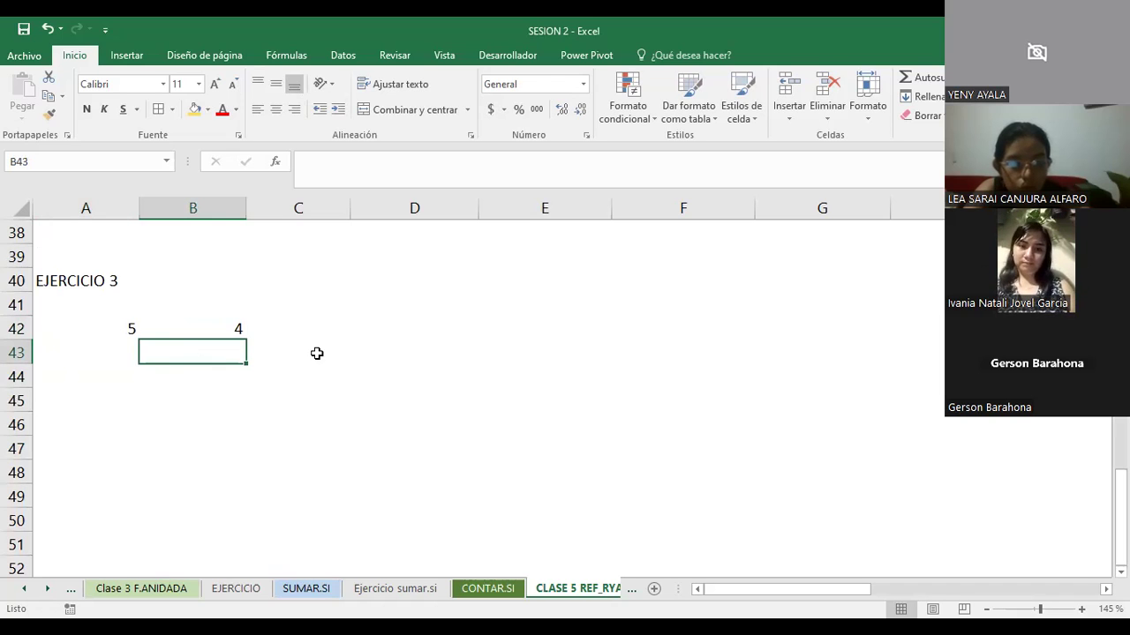
{"action": "left_click", "coordinate": [319, 330]}
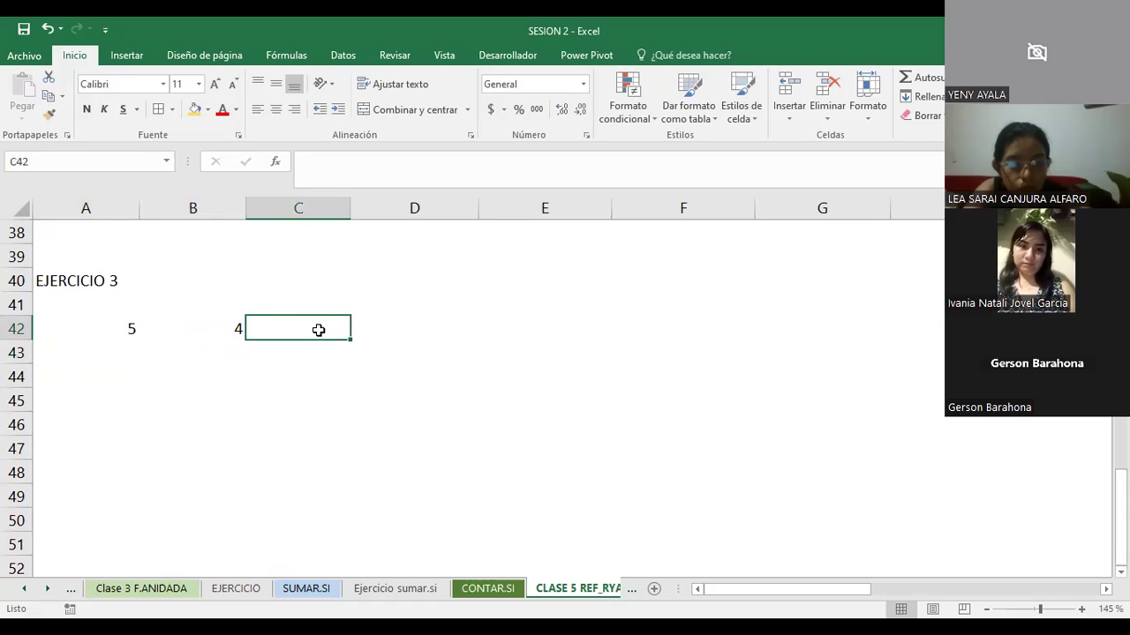
- Enter =A42*B42 in C42 so it shows 20
{"action": "type", "text": "="}
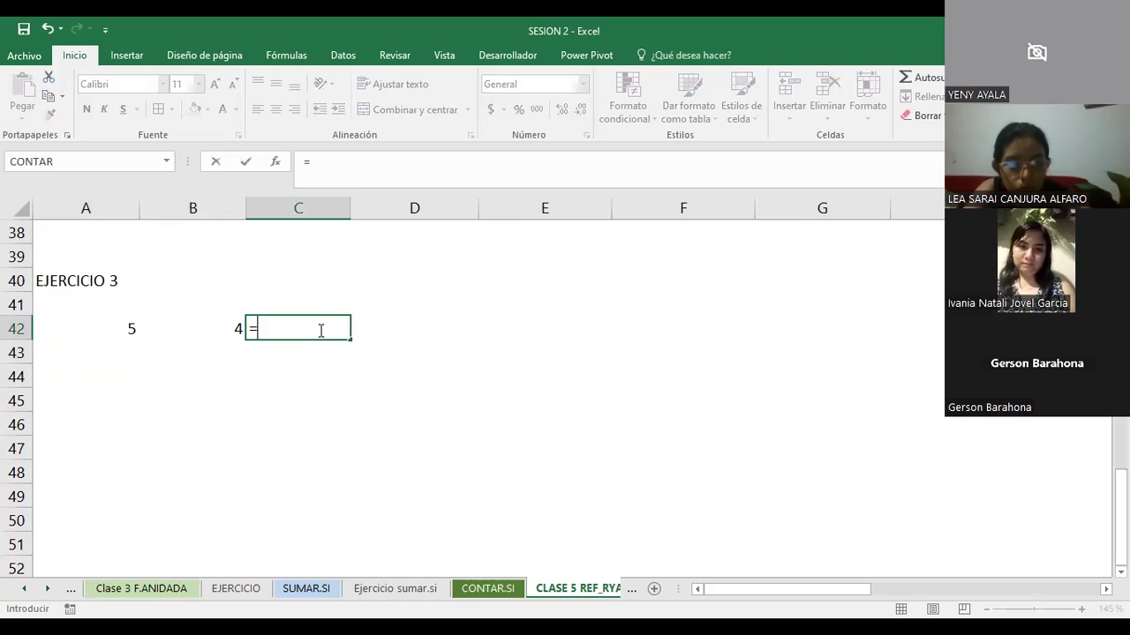
{"action": "type", "text": "A1*"}
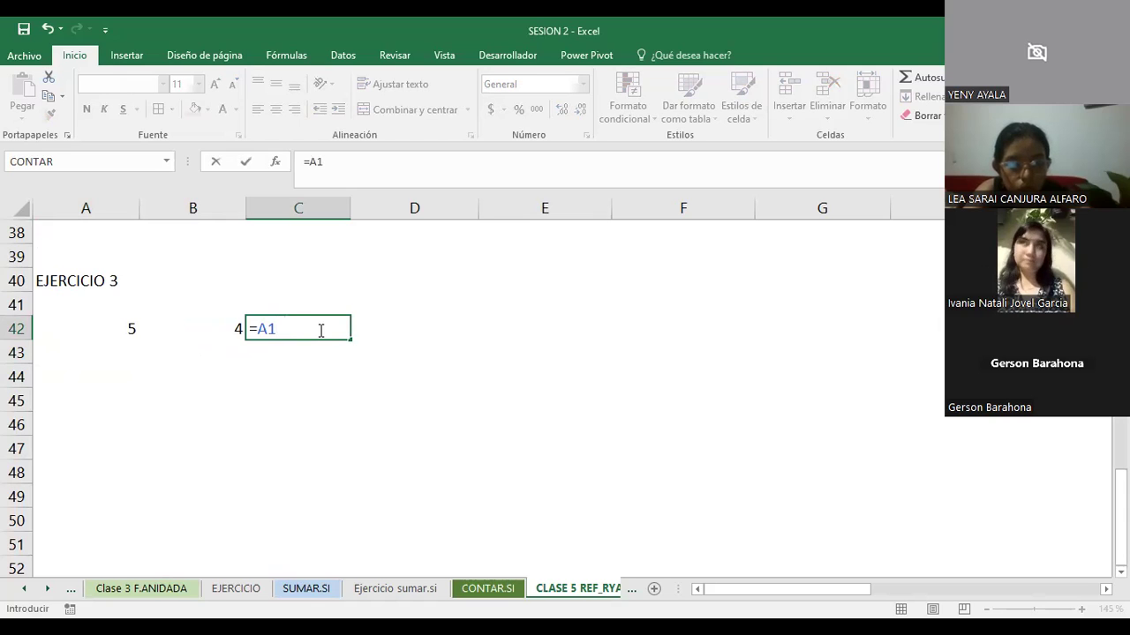
{"action": "key", "text": "BackSpace"}
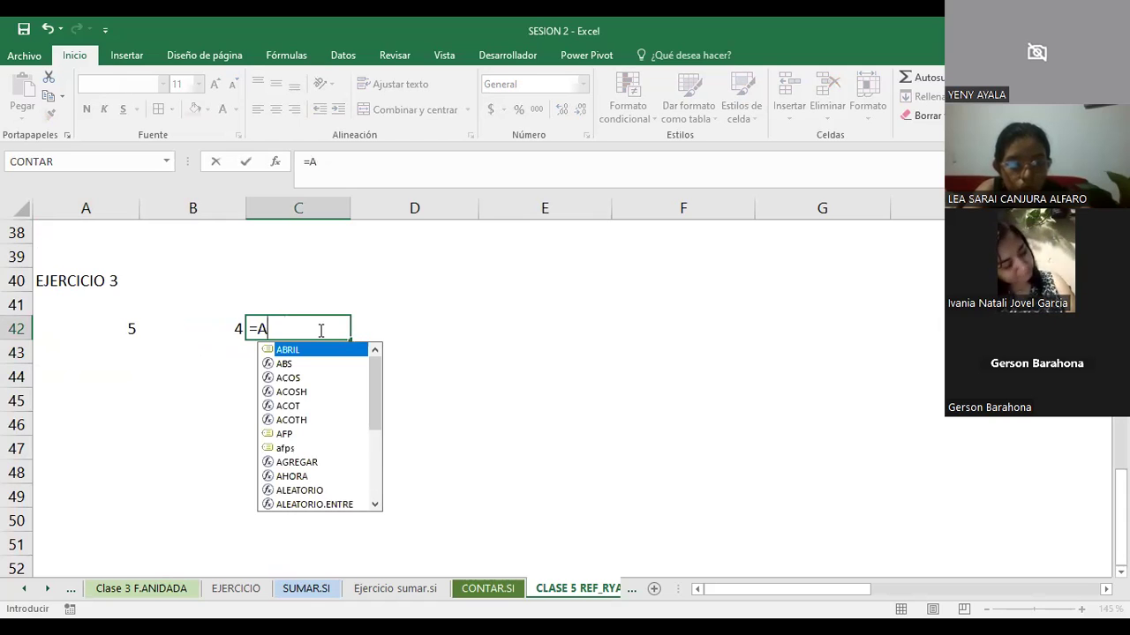
{"action": "type", "text": "42*B42"}
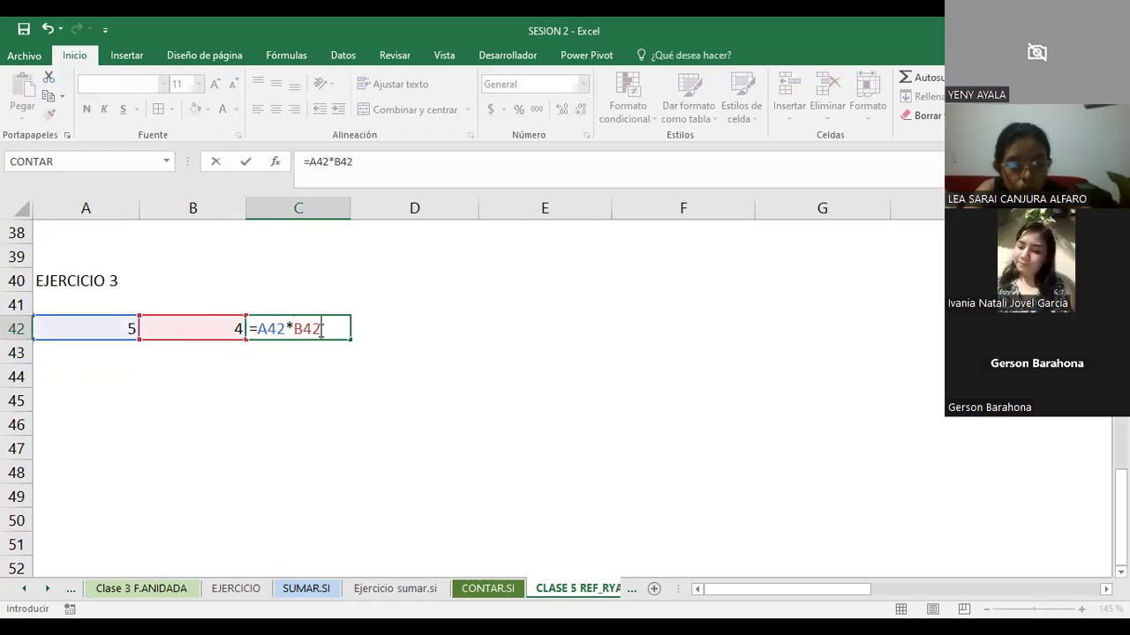
{"action": "key", "text": "Return"}
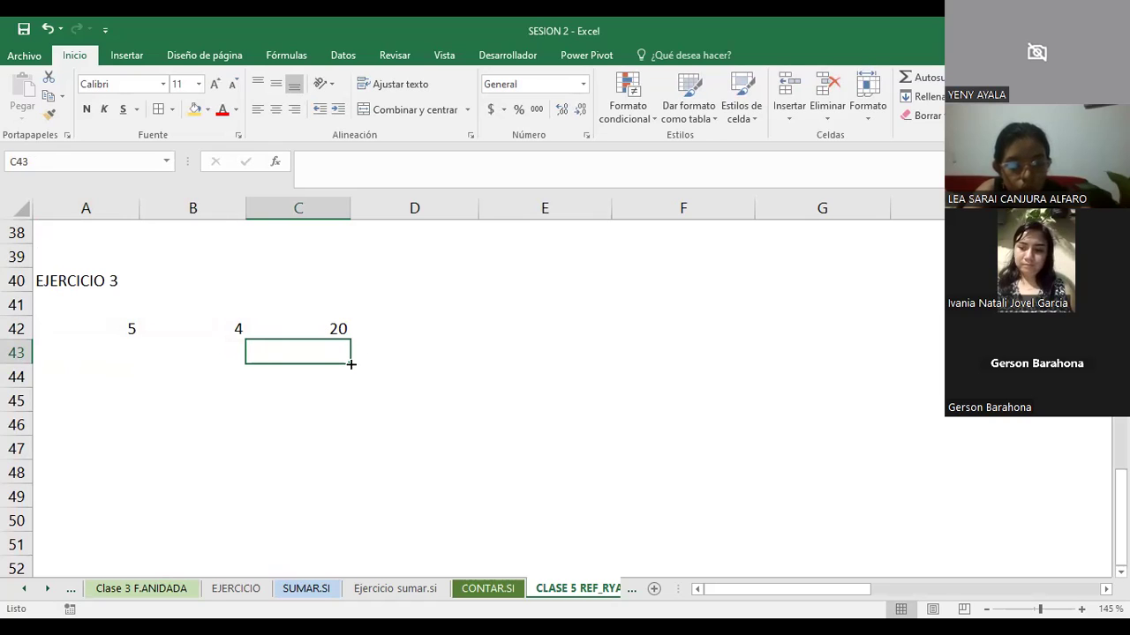
- Fill the C42 formula right into D42, giving 80
{"action": "left_click", "coordinate": [306, 328]}
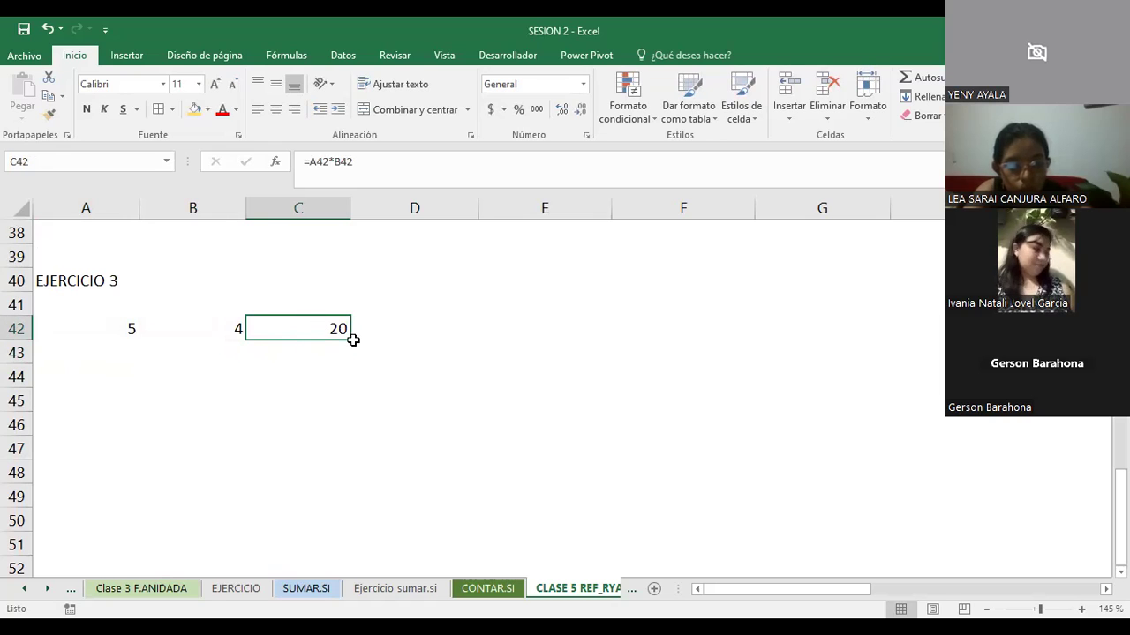
{"action": "left_click_drag", "start_coordinate": [351, 343], "coordinate": [433, 341]}
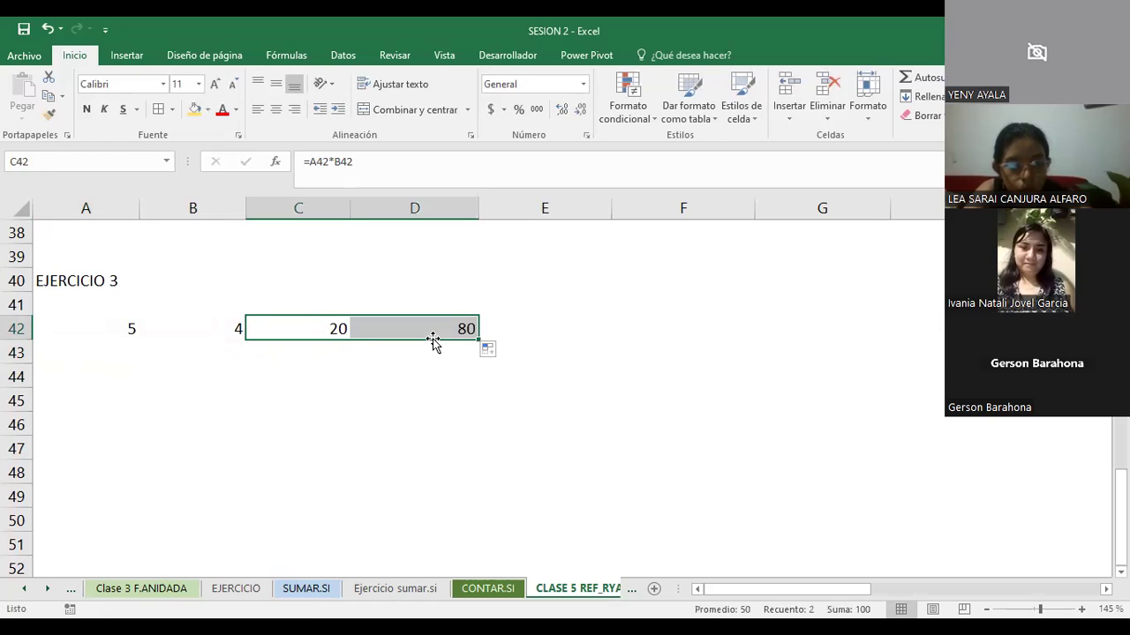
{"action": "left_click", "coordinate": [393, 426]}
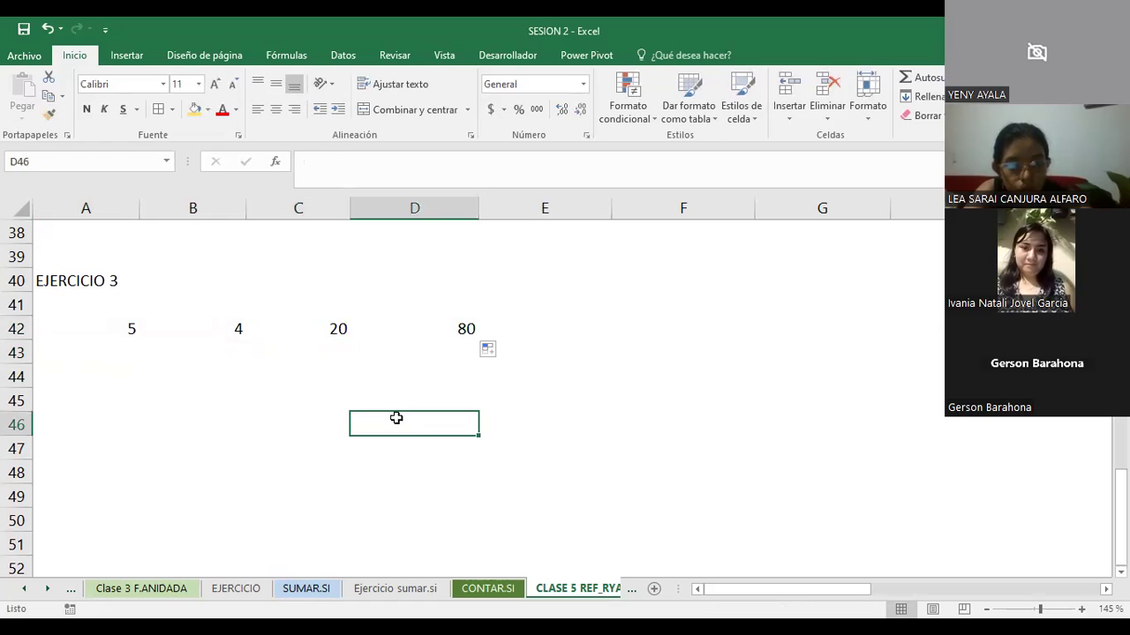
{"action": "left_click", "coordinate": [308, 325]}
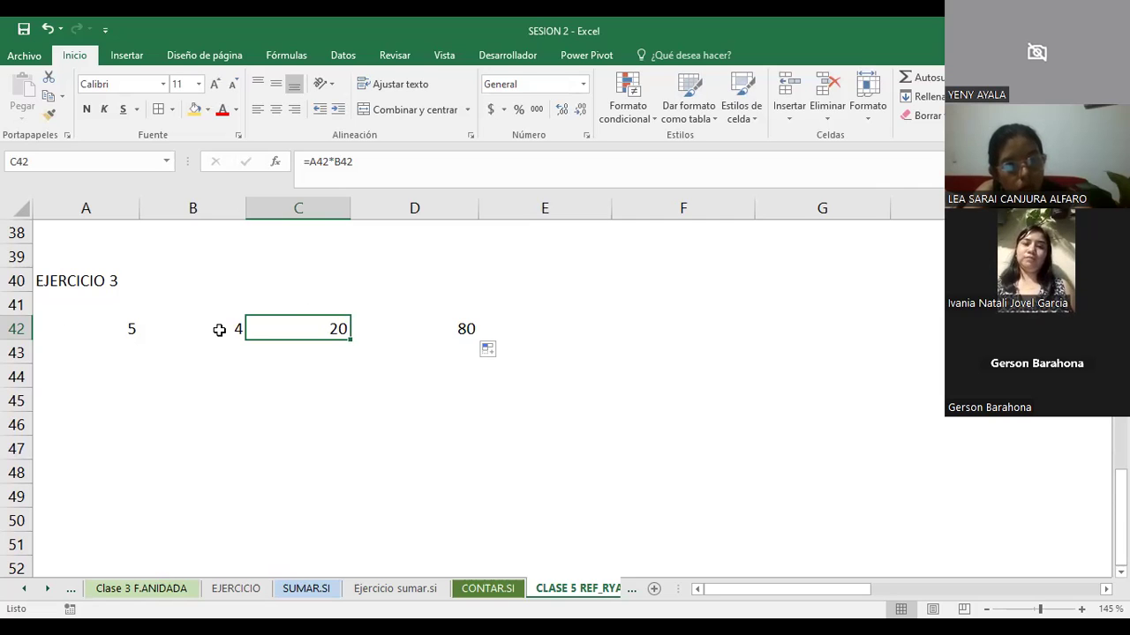
- Compare the D42 and C42 formulas, then clear C42 so D42 shows 0
{"action": "left_click", "coordinate": [459, 328]}
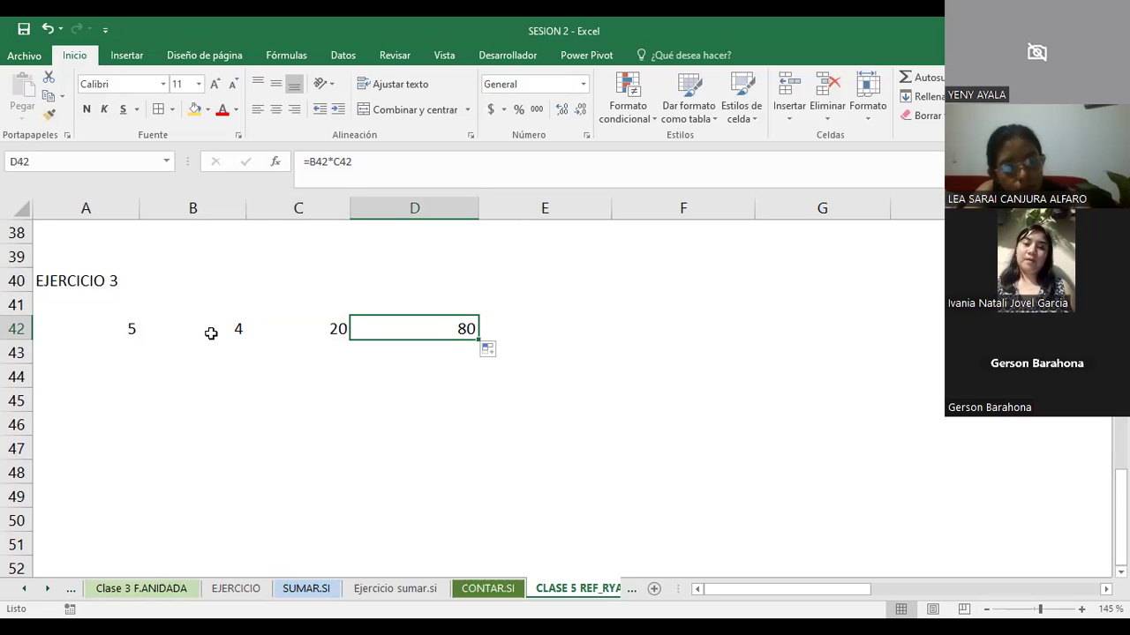
{"action": "left_click", "coordinate": [315, 332]}
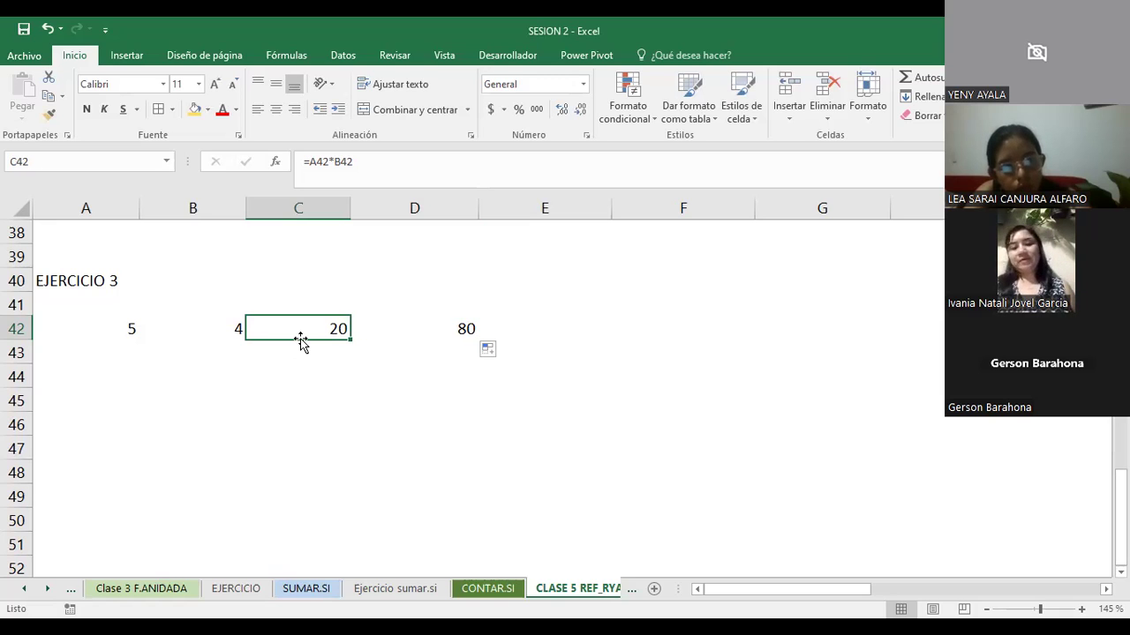
{"action": "left_click", "coordinate": [129, 353]}
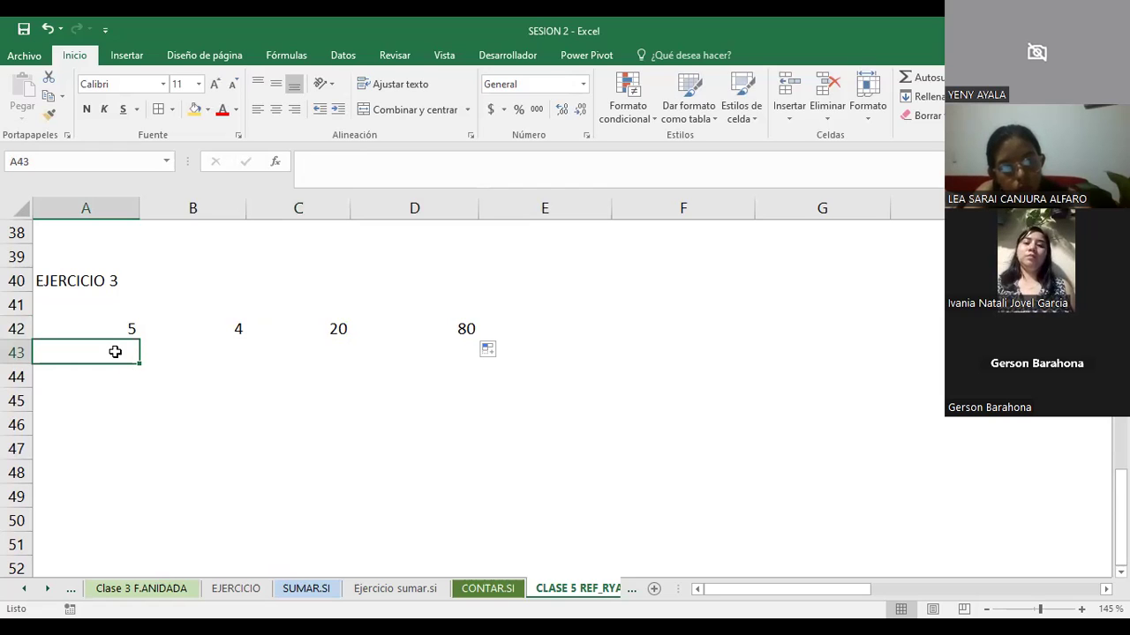
{"action": "left_click", "coordinate": [342, 326]}
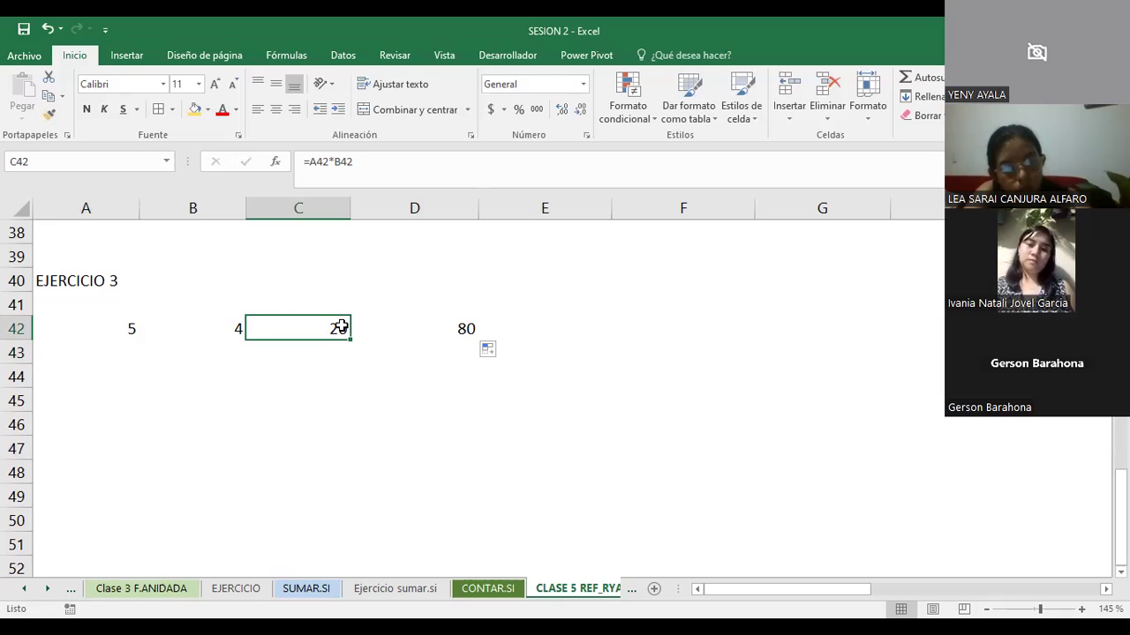
{"action": "key", "text": "Delete"}
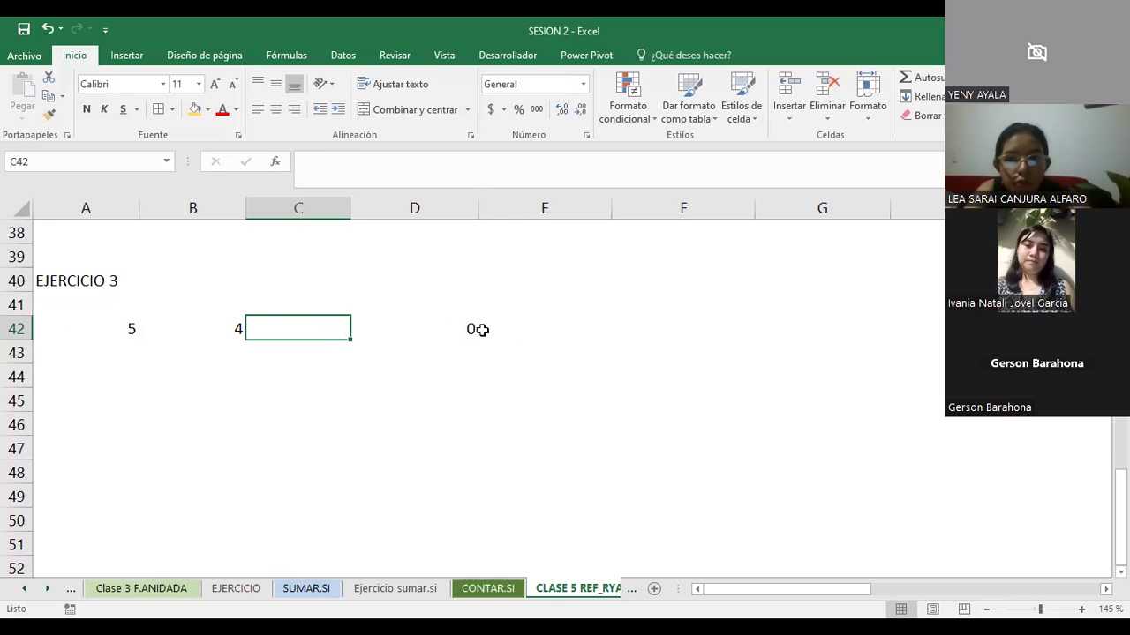
- Enter the value 8 in E42
{"action": "left_click", "coordinate": [541, 334]}
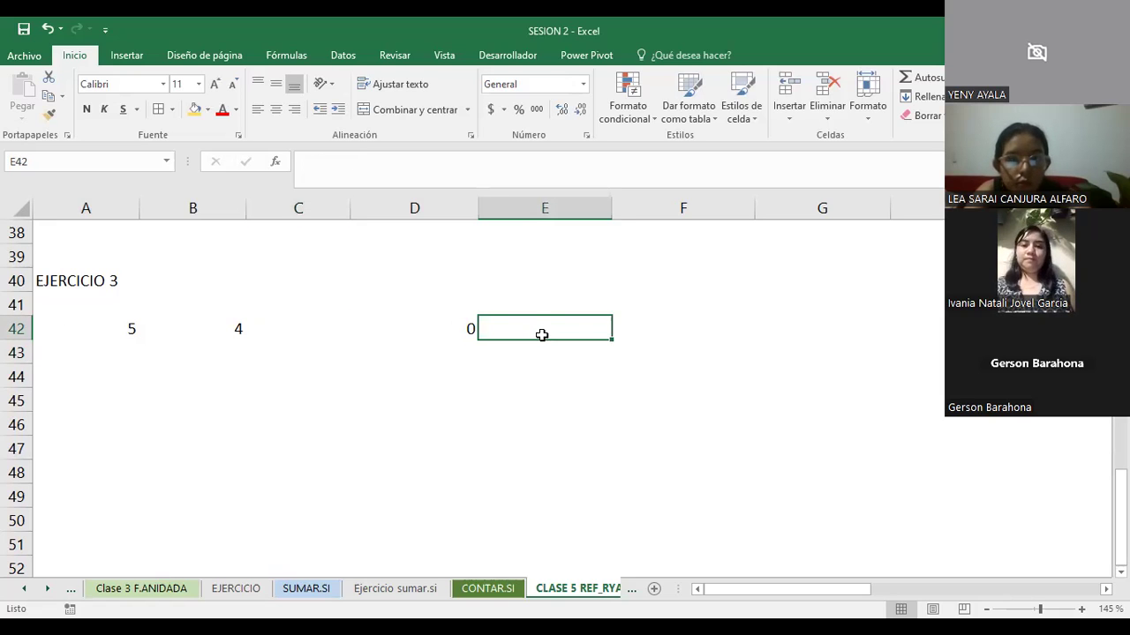
{"action": "type", "text": "8"}
{"action": "key", "text": "Return"}
- Enter the text A42* in C42, turning D42 into #¡VALOR!
{"action": "left_click", "coordinate": [100, 326]}
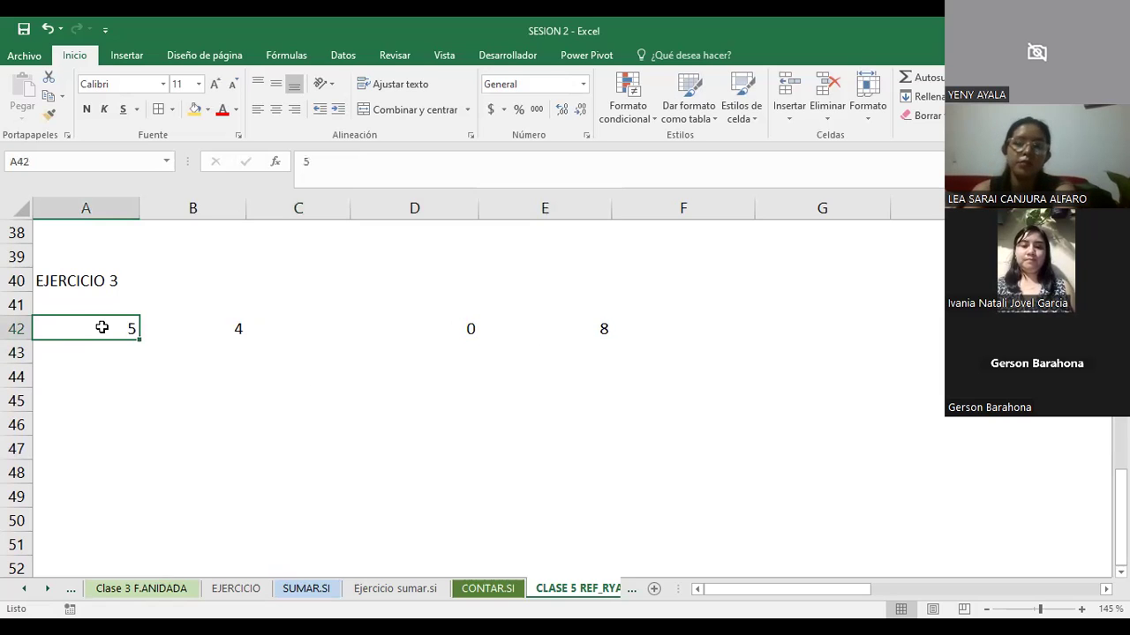
{"action": "left_click", "coordinate": [338, 325]}
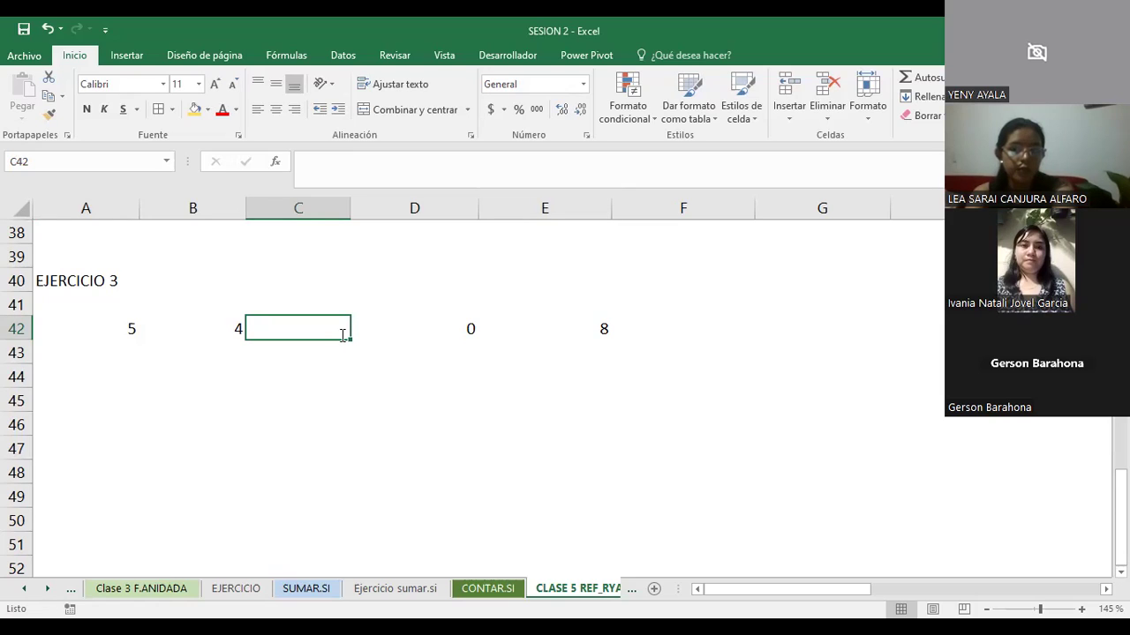
{"action": "type", "text": "A42*"}
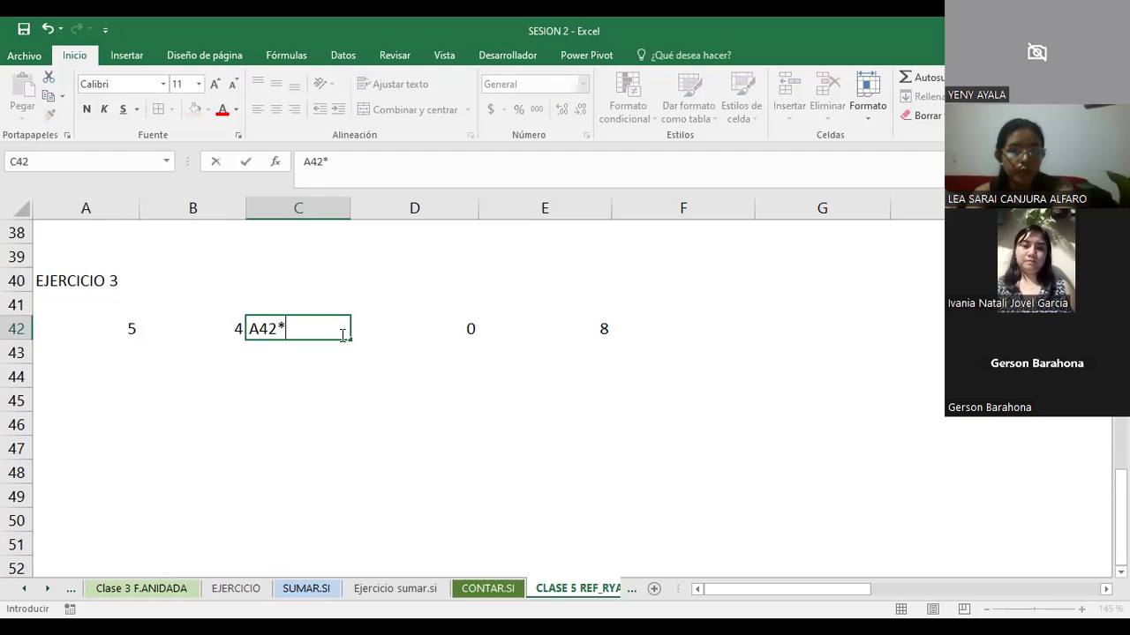
{"action": "left_click", "coordinate": [588, 331]}
- Reselect C42 and reopen its A42* entry for editing
{"action": "left_click", "coordinate": [258, 330]}
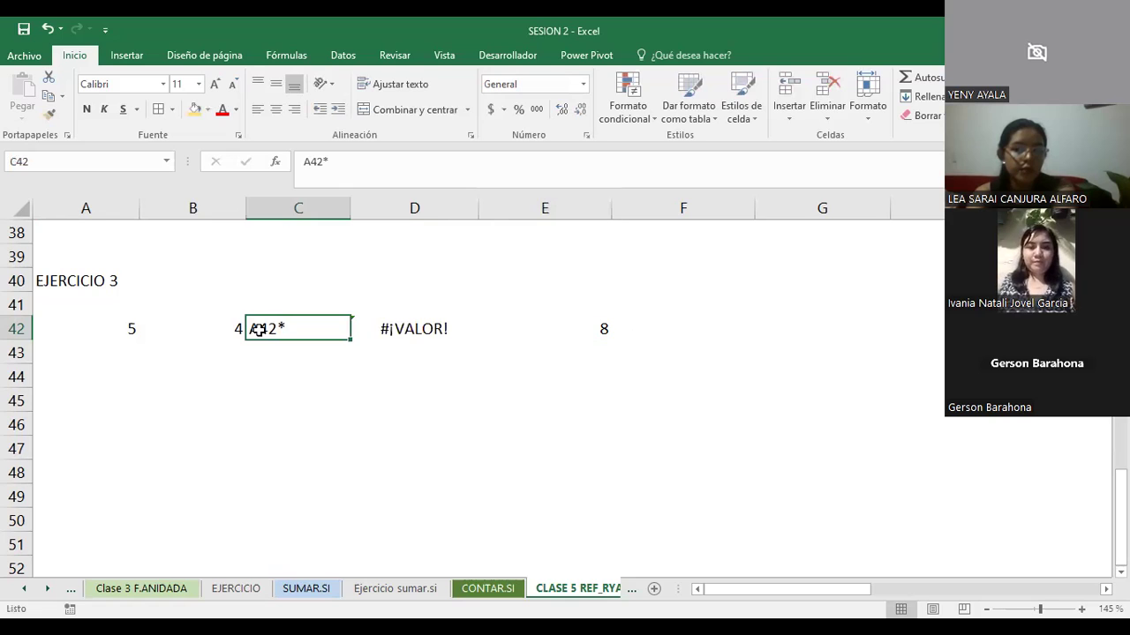
{"action": "key", "text": "F2"}
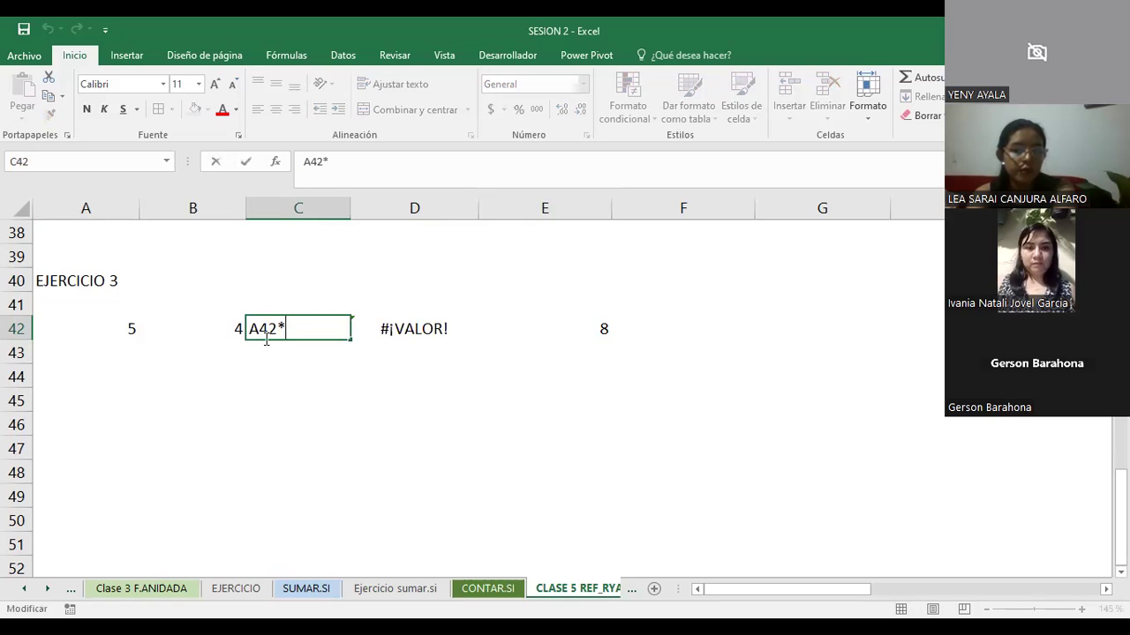
{"action": "left_click", "coordinate": [601, 329]}
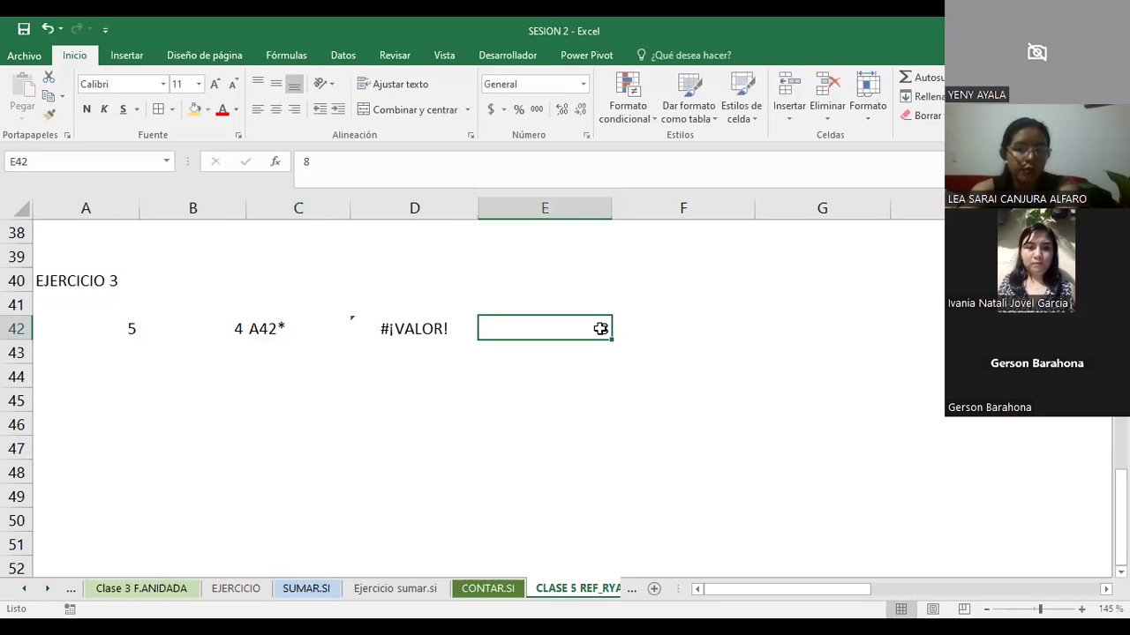
{"action": "left_click", "coordinate": [269, 331]}
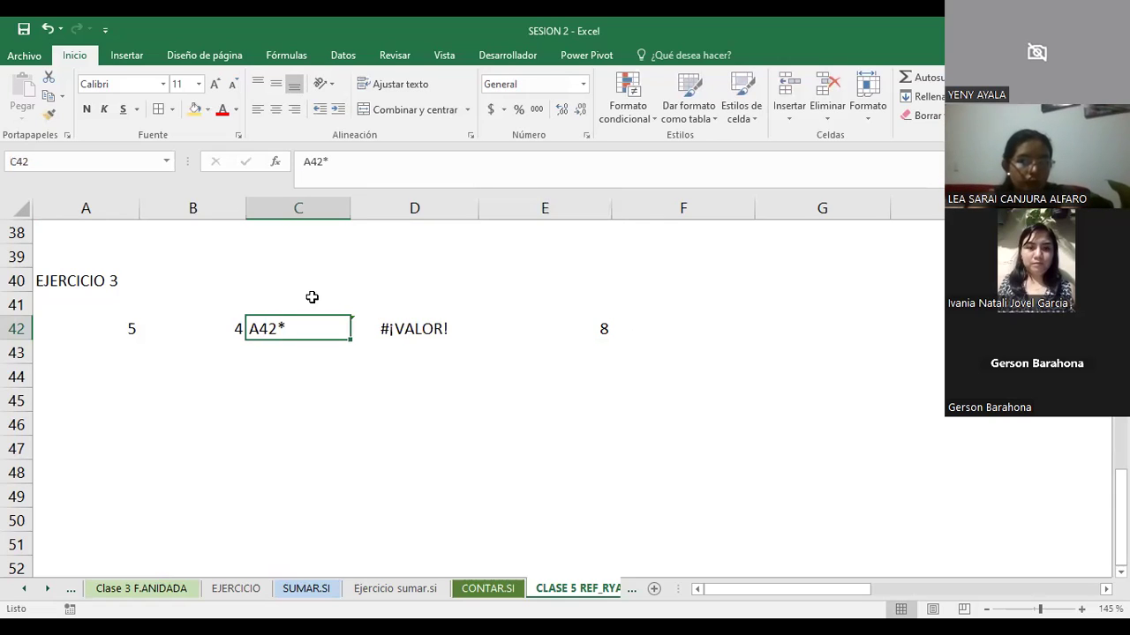
{"action": "left_click", "coordinate": [599, 327], "text": "ctrl"}
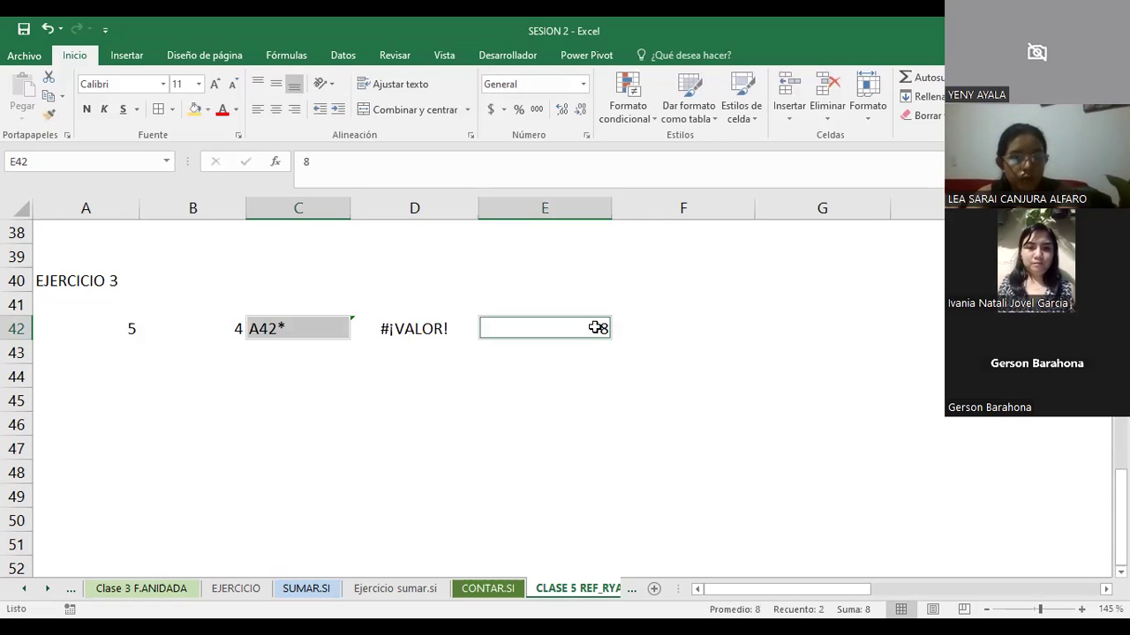
{"action": "left_click", "coordinate": [284, 321]}
{"action": "left_click", "coordinate": [346, 167]}
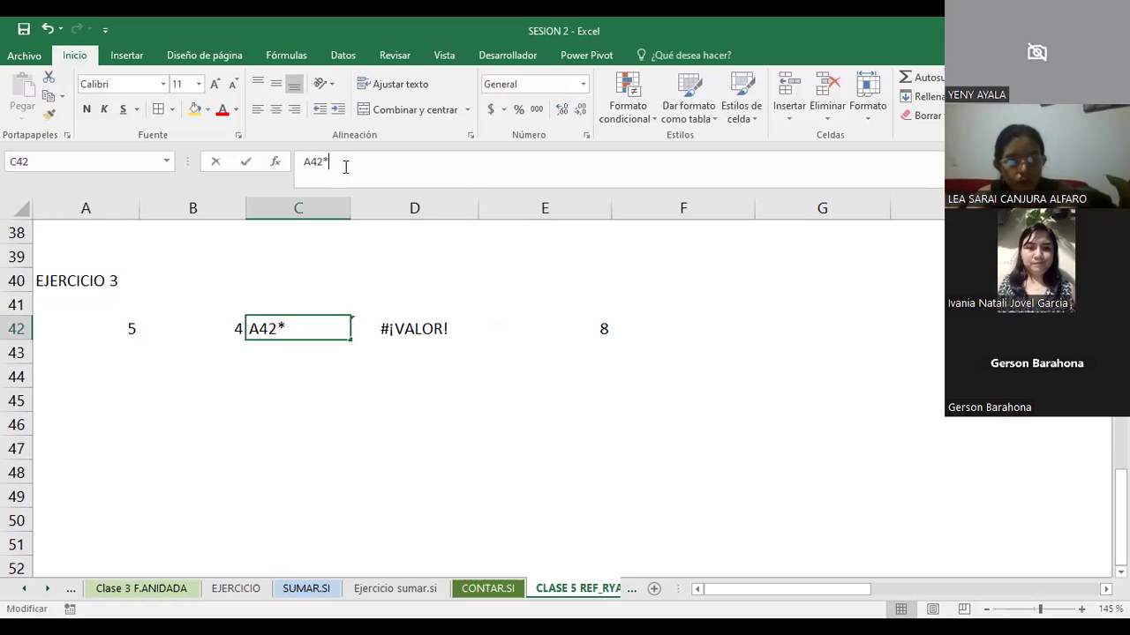
{"action": "left_click", "coordinate": [606, 330], "text": "ctrl"}
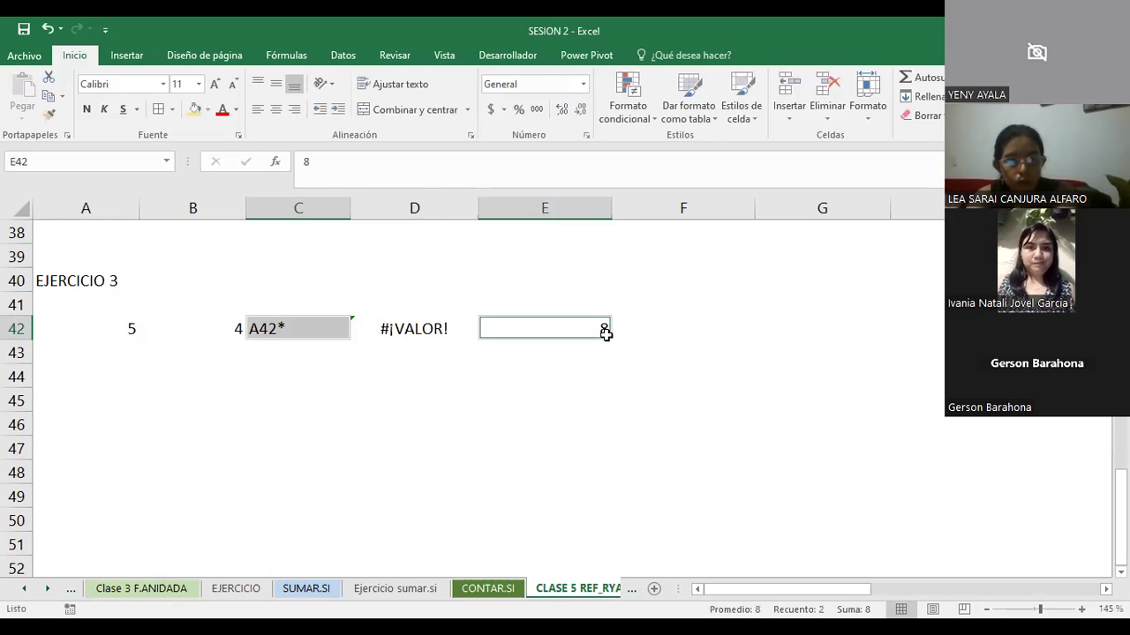
{"action": "left_click", "coordinate": [285, 312]}
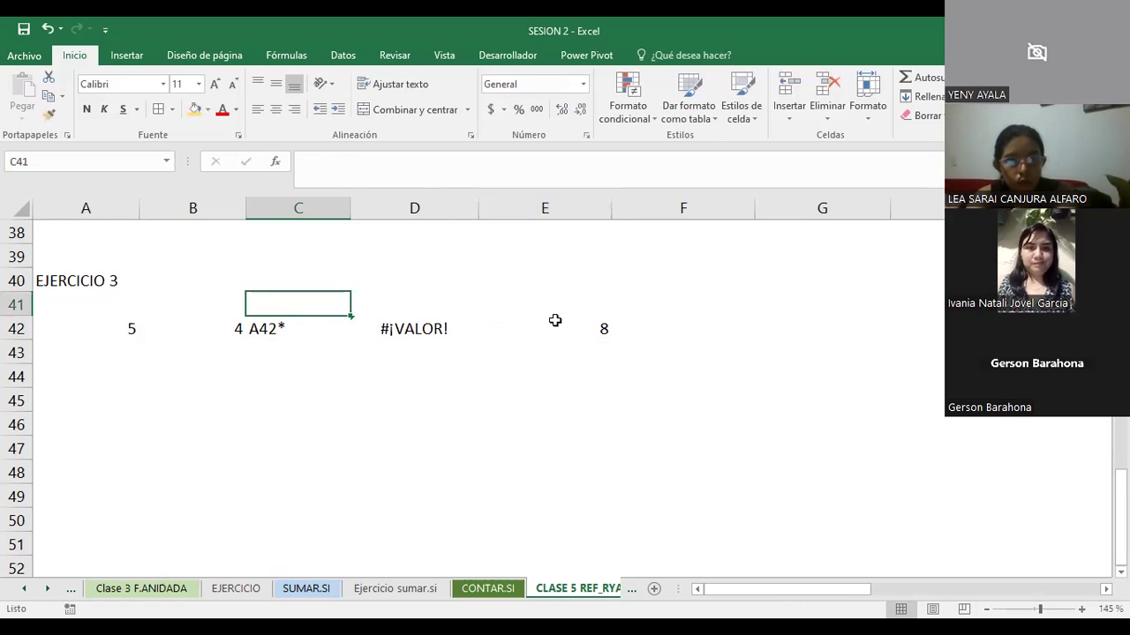
{"action": "left_click", "coordinate": [582, 328]}
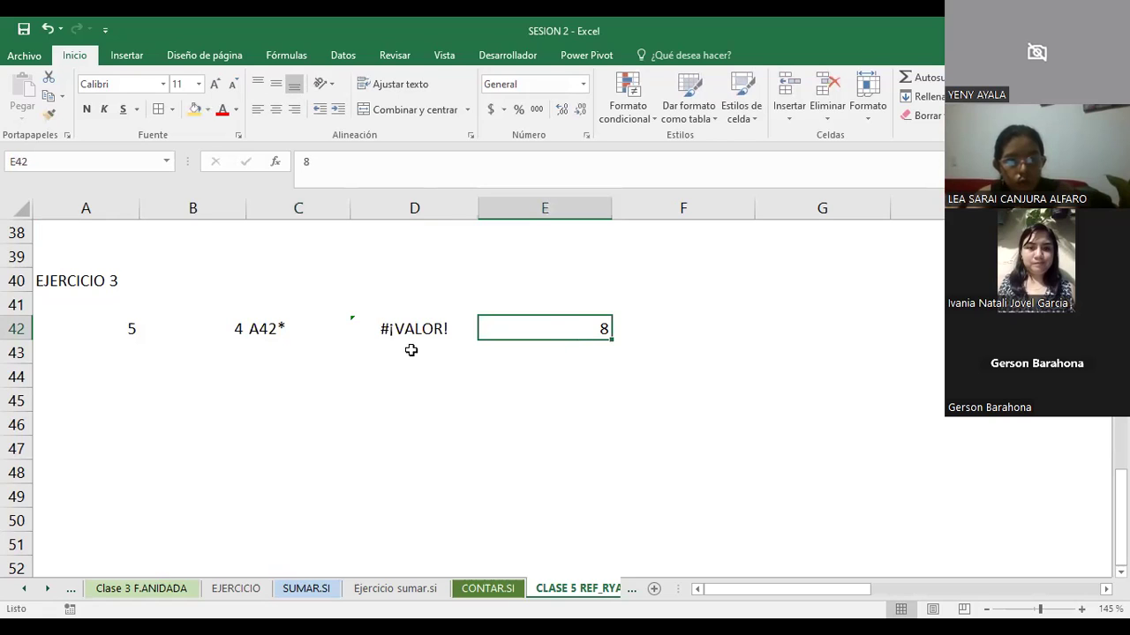
{"action": "left_click", "coordinate": [258, 328]}
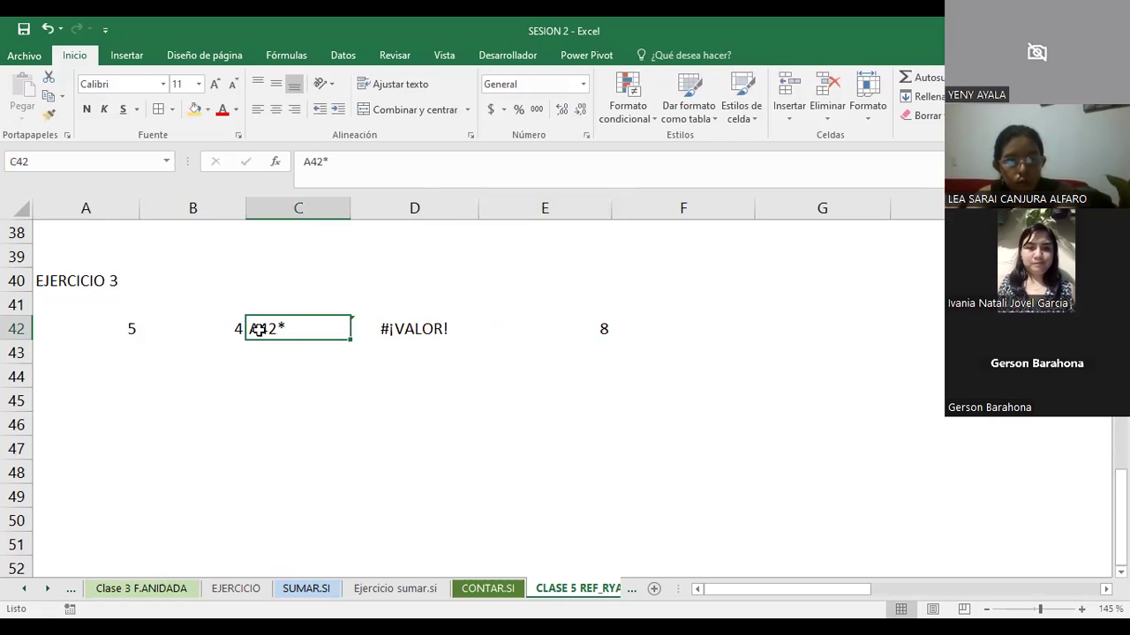
{"action": "left_click", "coordinate": [304, 162]}
- Start the C42 formula with = and an E42 reference, cycling F4 back to relative
{"action": "type", "text": "="}
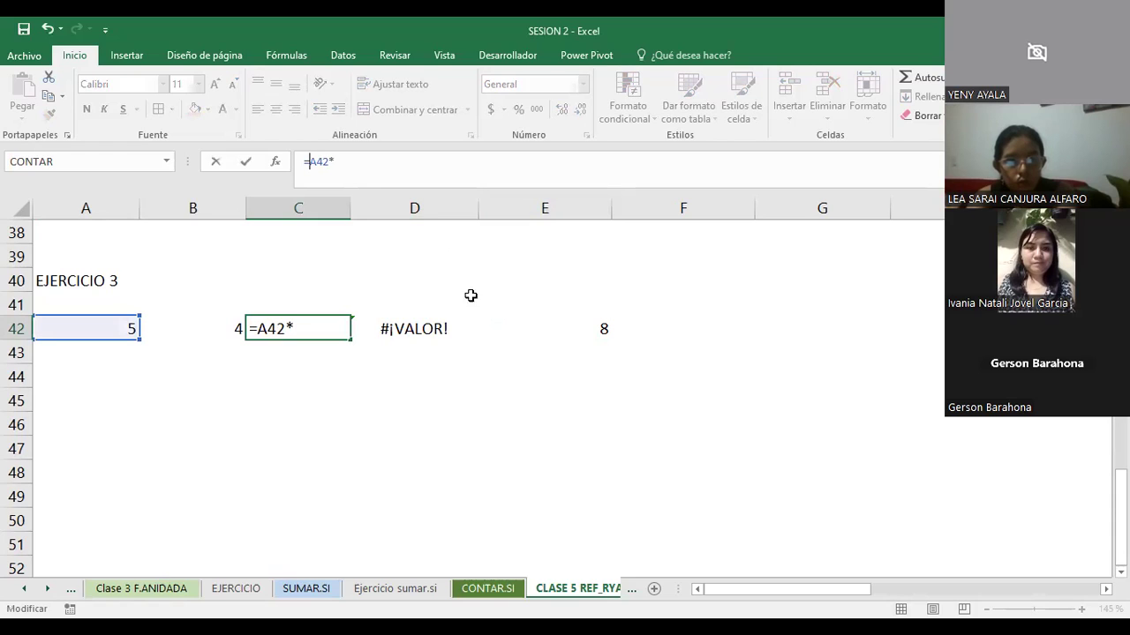
{"action": "left_click", "coordinate": [605, 331]}
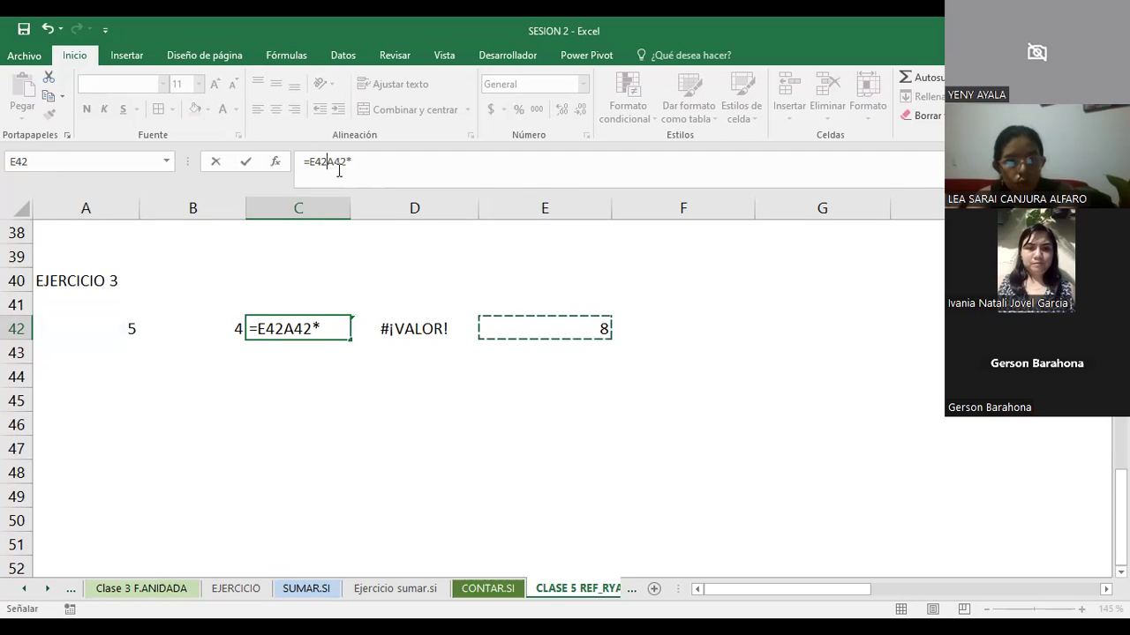
{"action": "key", "text": "F4"}
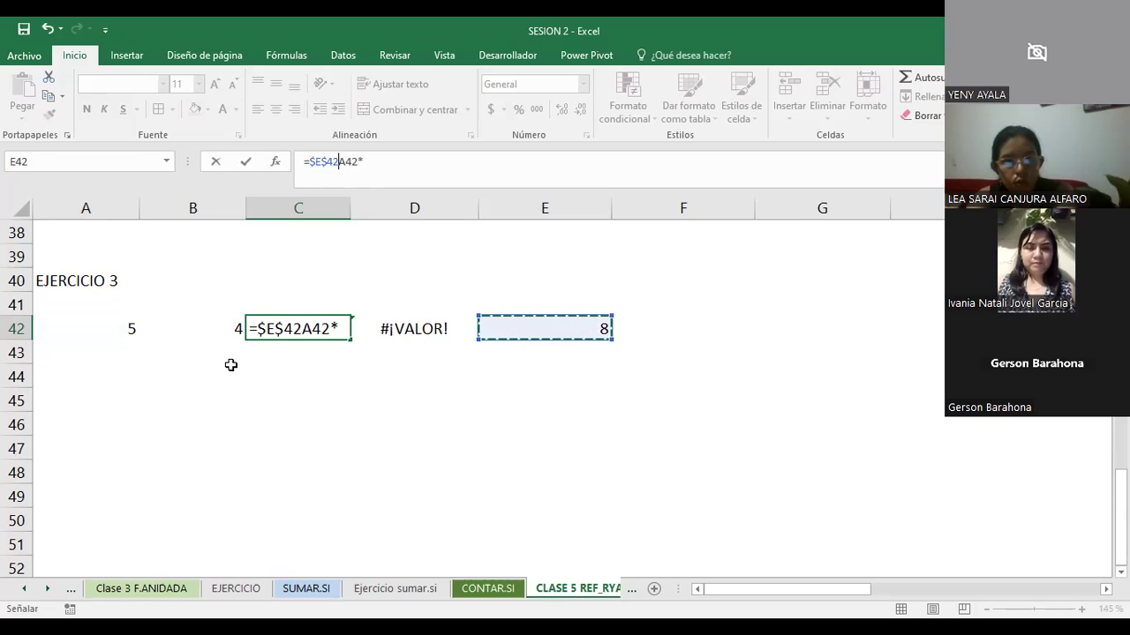
{"action": "key", "text": "F4"}
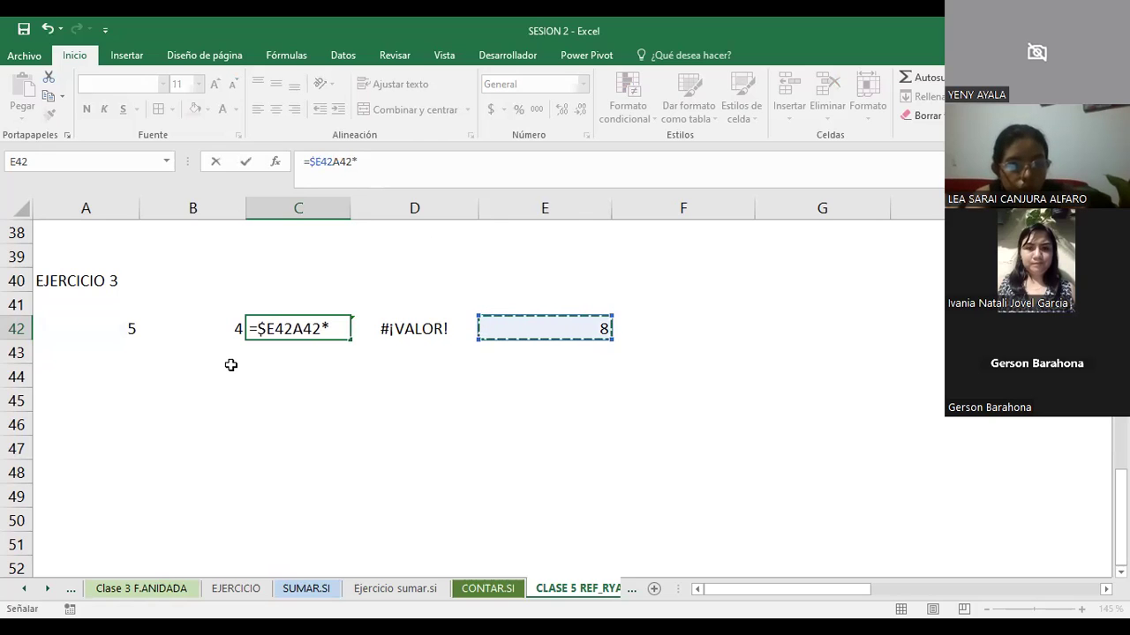
{"action": "key", "text": "F4"}
{"action": "key", "text": "F4"}
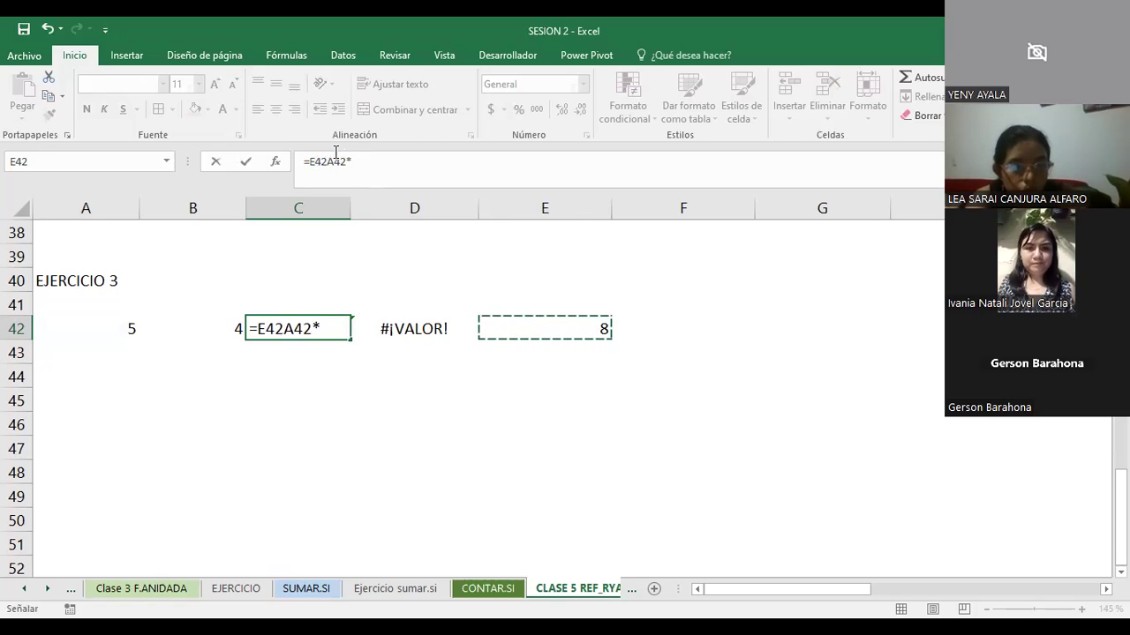
- Complete C42 as =E42*$A$42, showing 40, with D42 recalculating to 160
{"action": "left_click", "coordinate": [335, 161]}
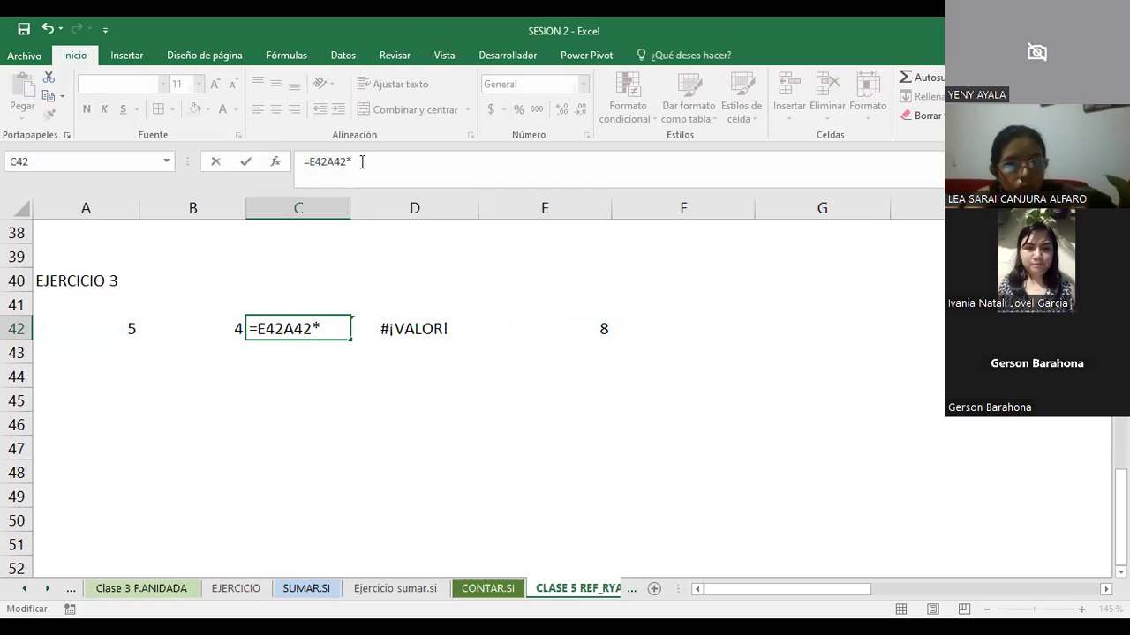
{"action": "key", "text": "BackSpace"}
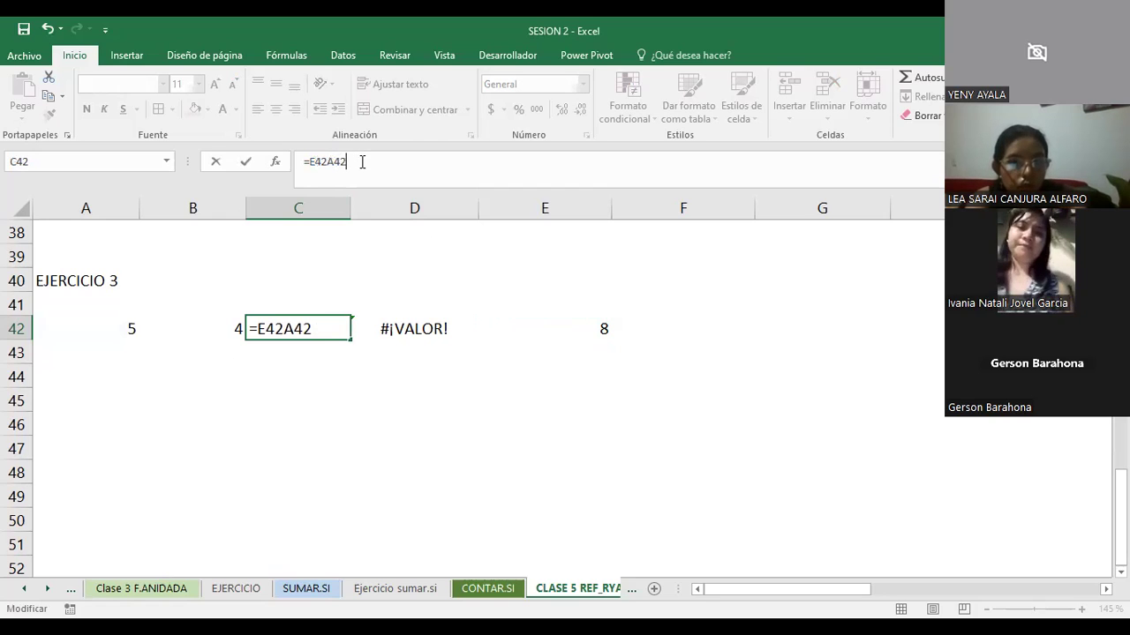
{"action": "left_click", "coordinate": [327, 162]}
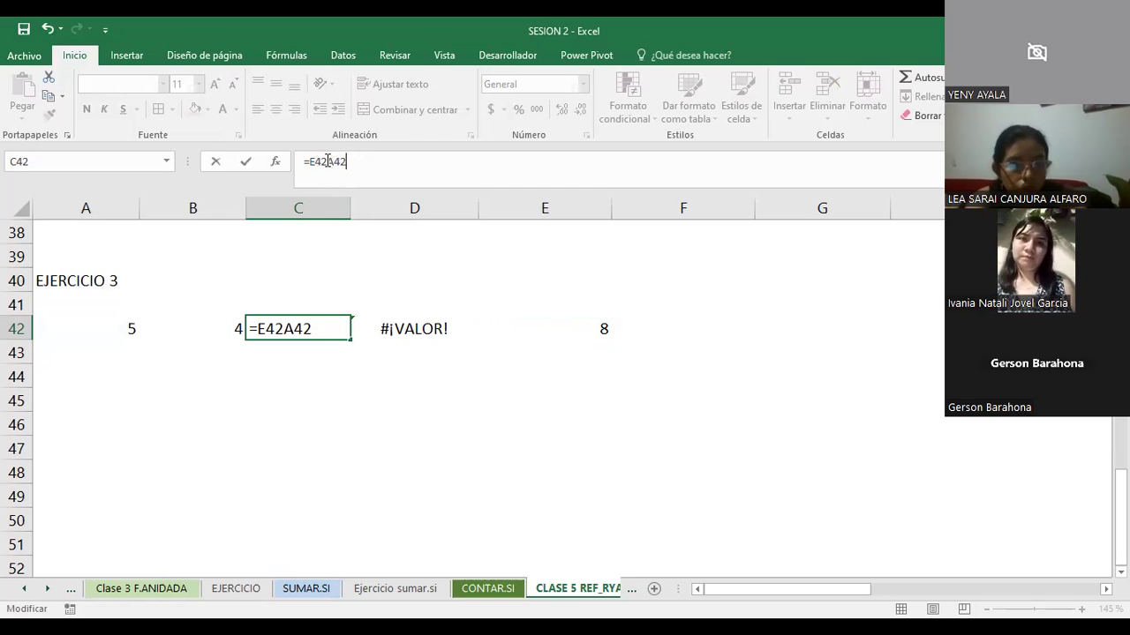
{"action": "type", "text": "*"}
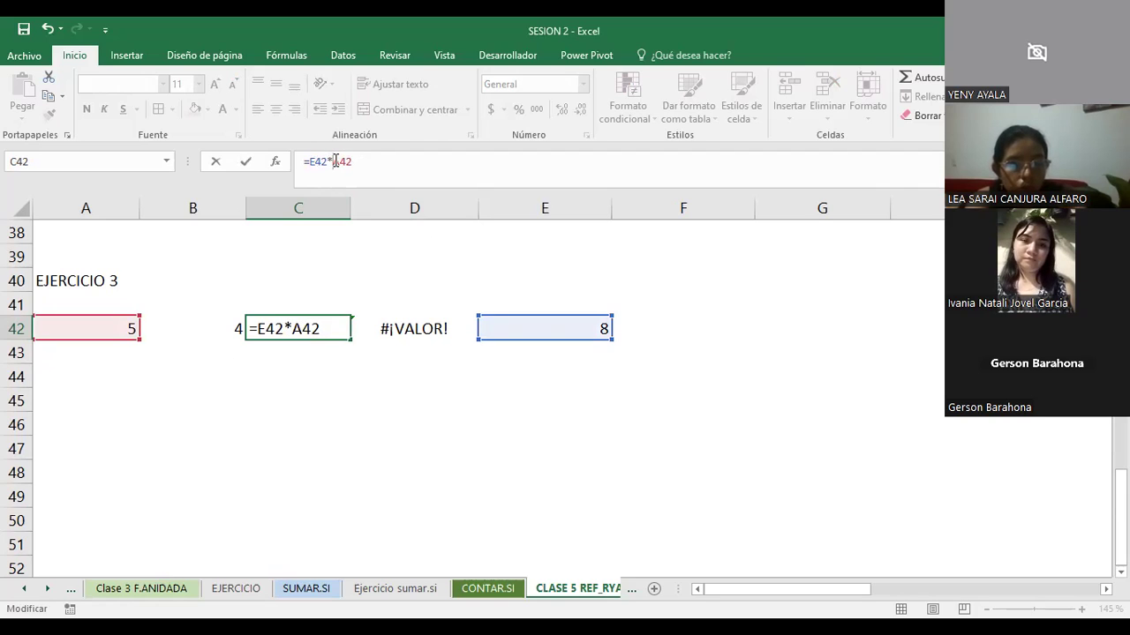
{"action": "key", "text": "F4"}
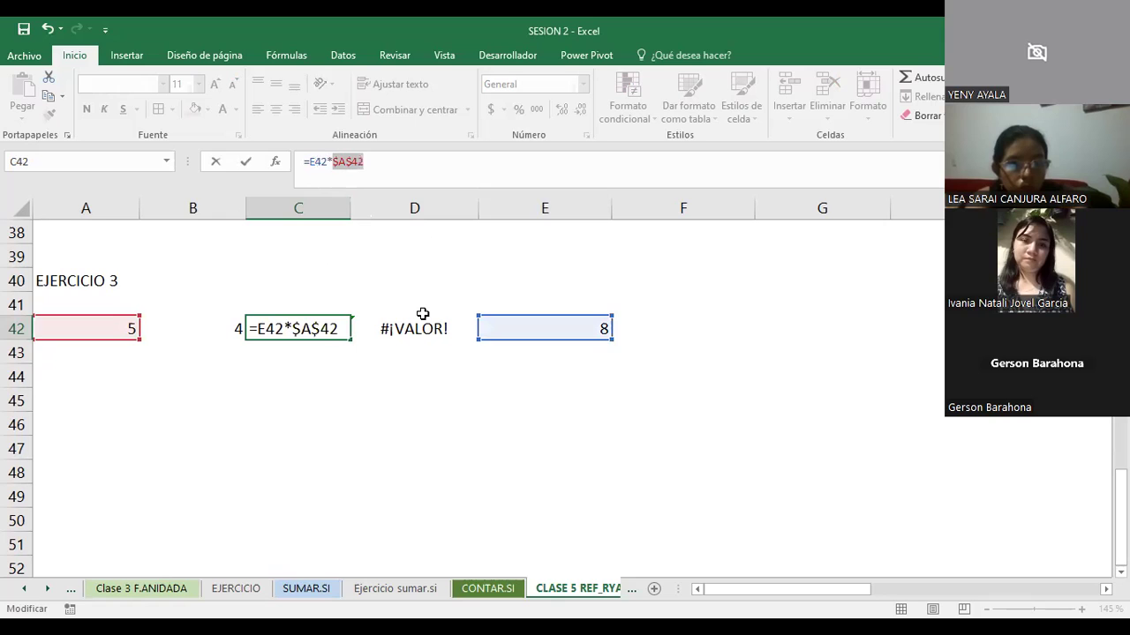
{"action": "key", "text": "Return"}
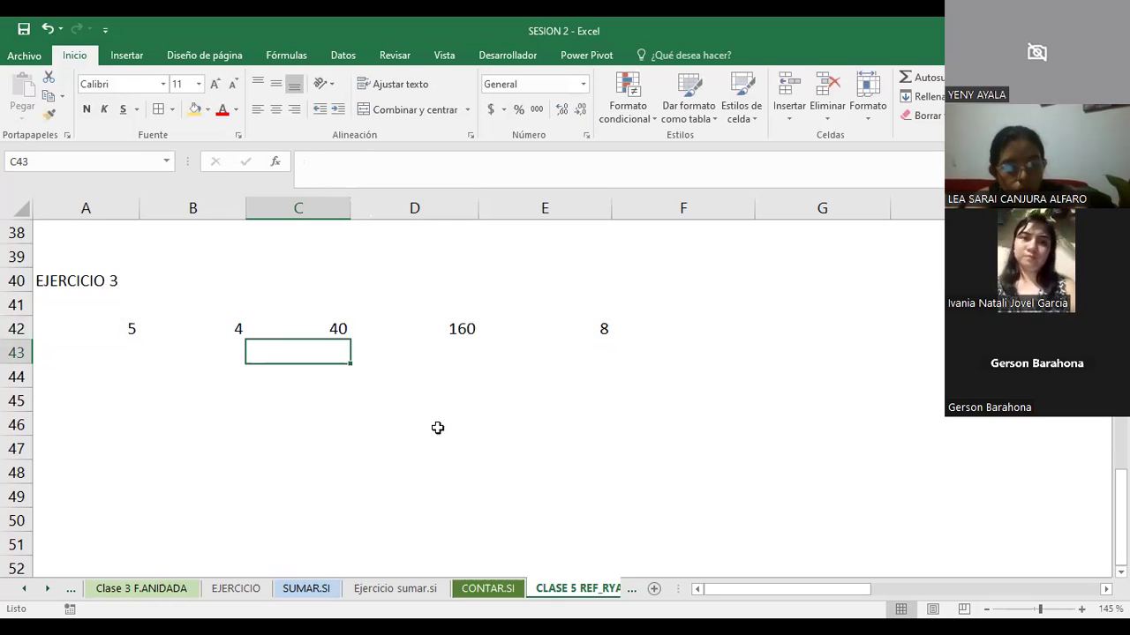
- Fill C42 right into D42, which becomes =F42*$A$42 and shows 0
{"action": "left_click", "coordinate": [300, 327]}
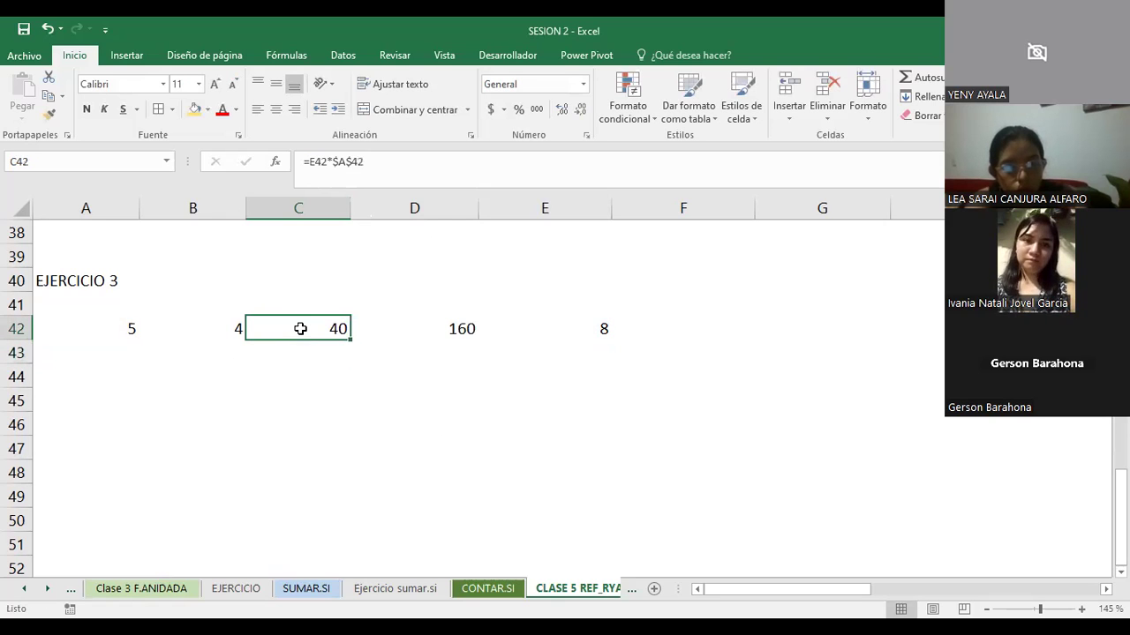
{"action": "left_click", "coordinate": [443, 328]}
{"action": "left_click", "coordinate": [340, 327]}
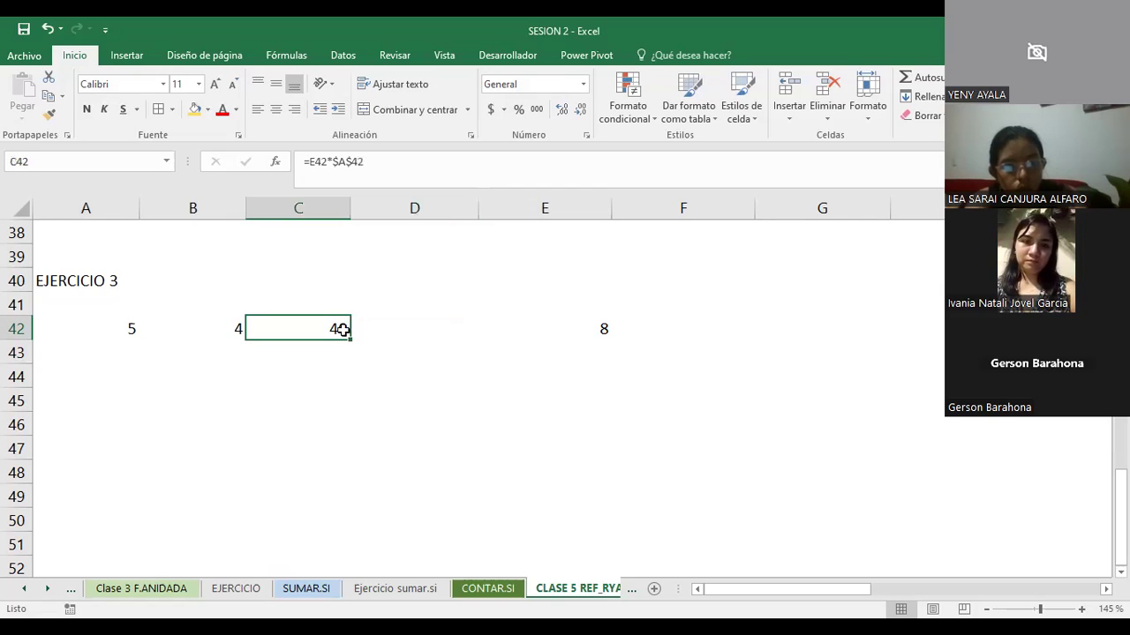
{"action": "left_click_drag", "start_coordinate": [350, 339], "coordinate": [417, 342]}
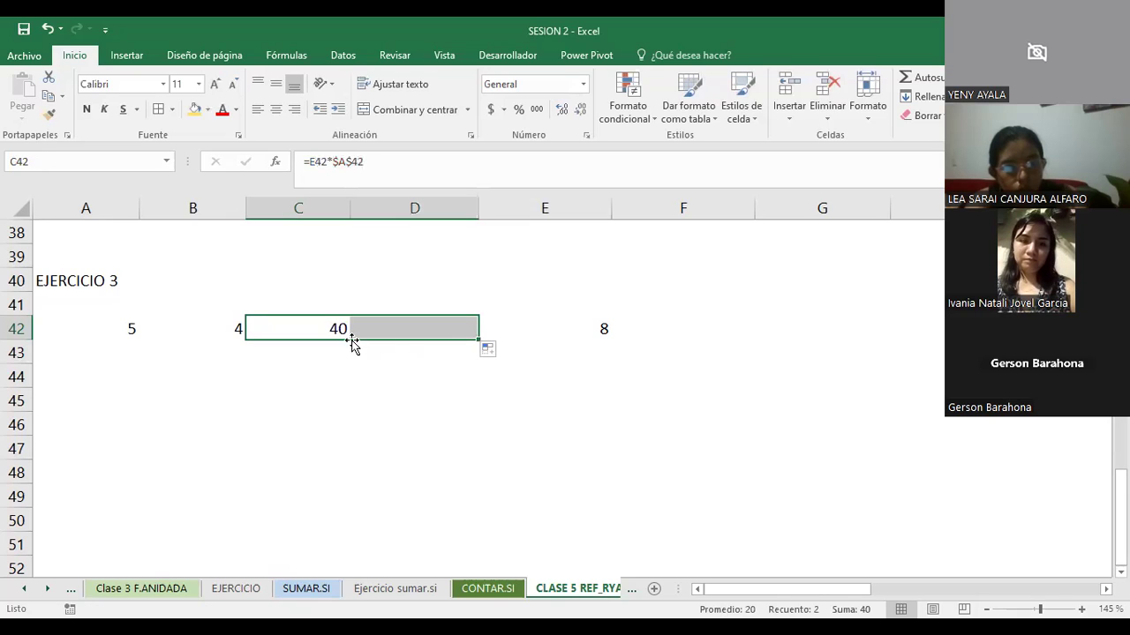
{"action": "left_click", "coordinate": [408, 408]}
{"action": "left_click", "coordinate": [439, 329]}
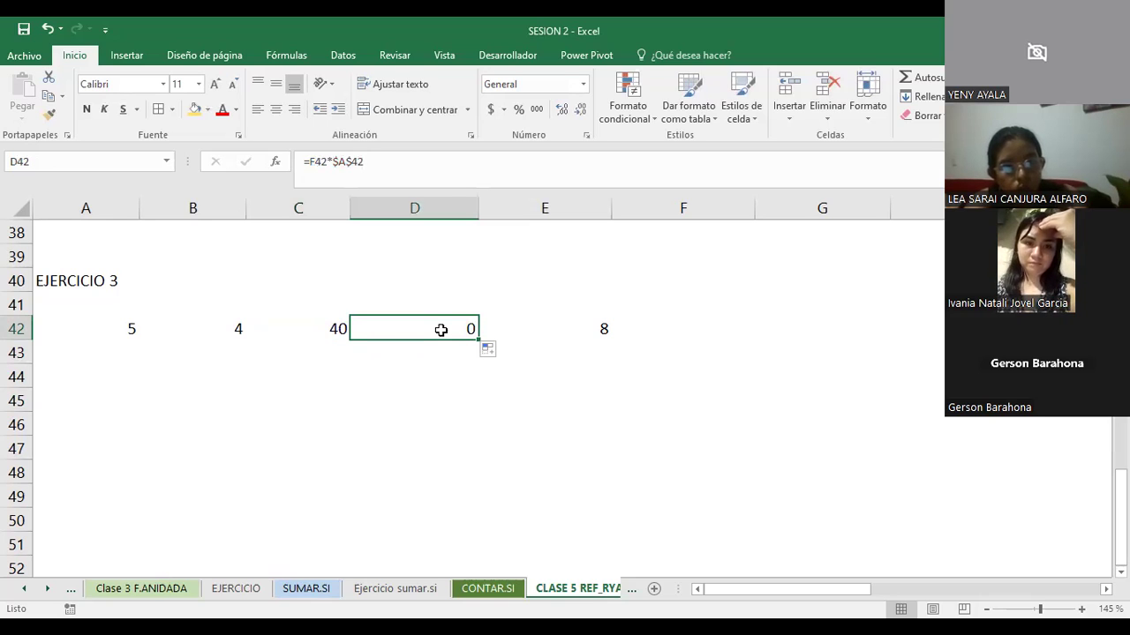
- Enter 6 in A43 and 5 in B43
{"action": "left_click", "coordinate": [135, 352]}
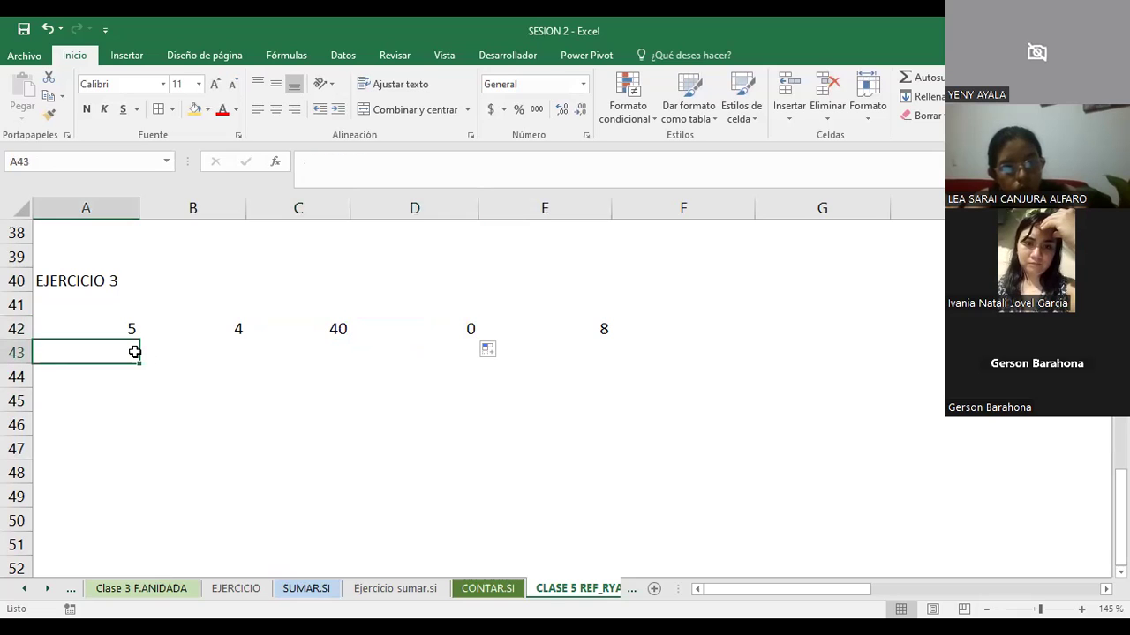
{"action": "type", "text": "6"}
{"action": "left_click", "coordinate": [233, 355]}
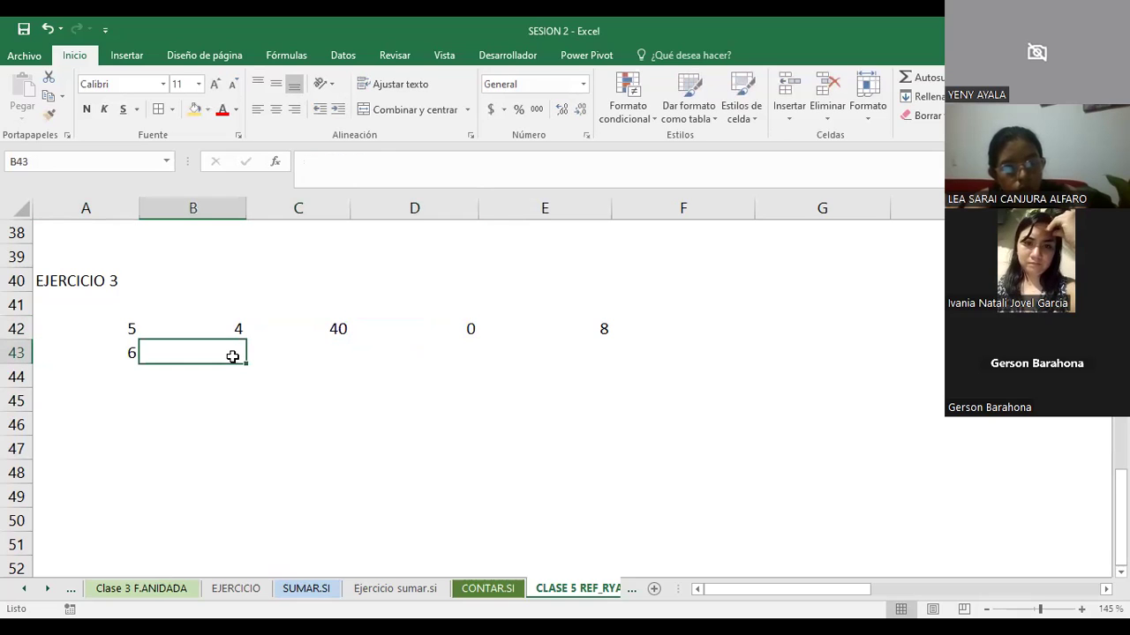
{"action": "type", "text": "5"}
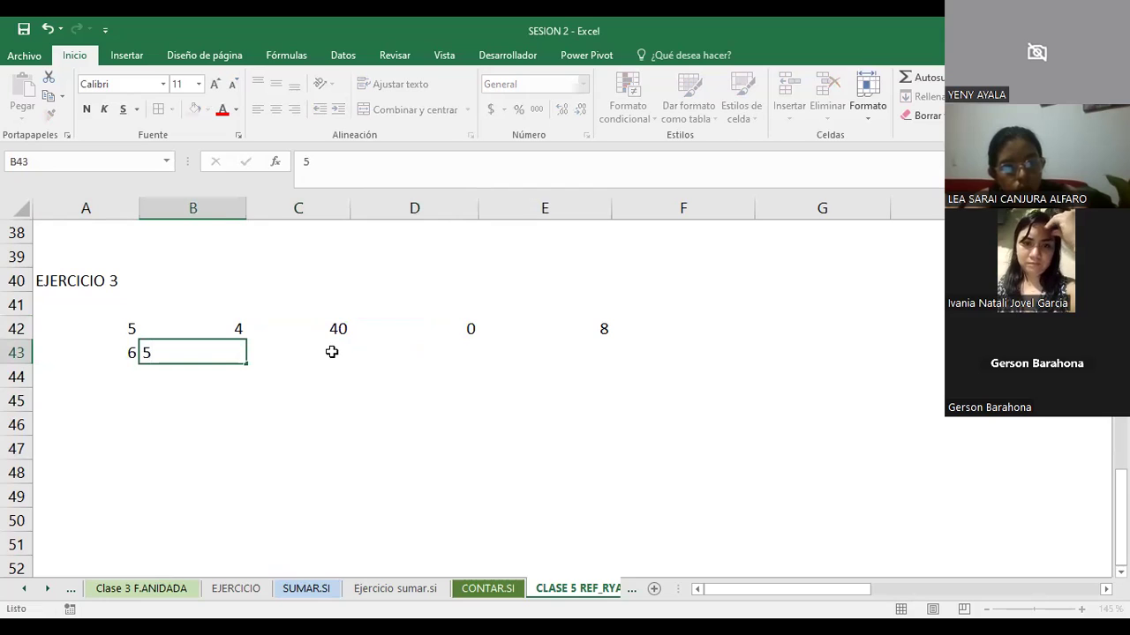
{"action": "left_click", "coordinate": [330, 350]}
- Copy the C42 formula down to C43, giving =E43*$A$42, and compare both formulas
{"action": "left_click", "coordinate": [339, 333]}
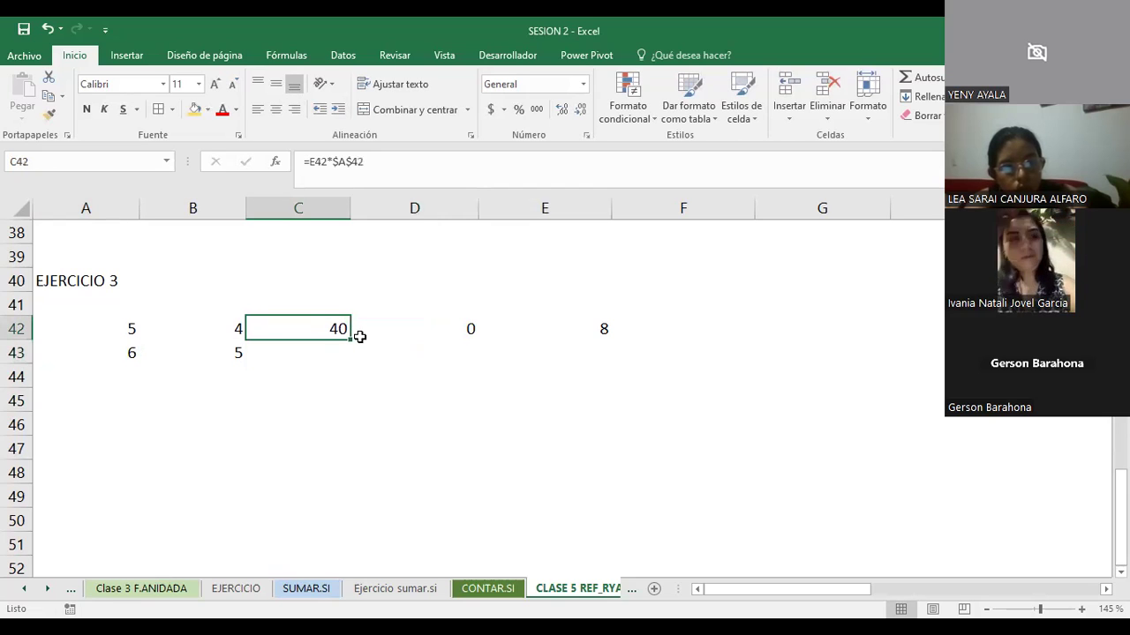
{"action": "left_click_drag", "start_coordinate": [351, 340], "coordinate": [350, 363]}
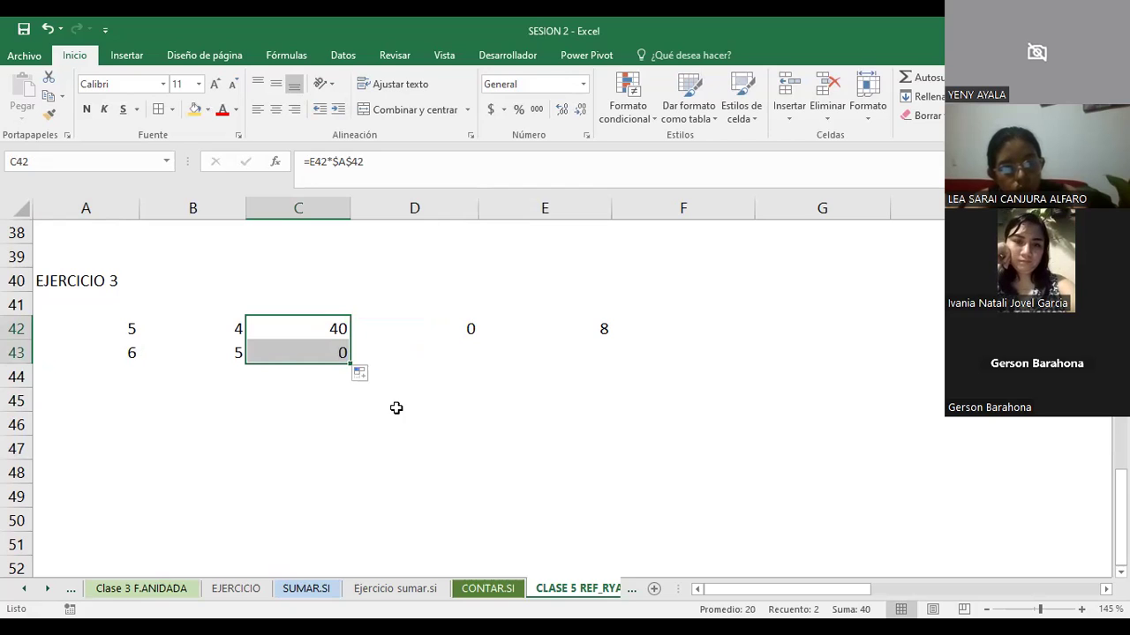
{"action": "left_click", "coordinate": [317, 327]}
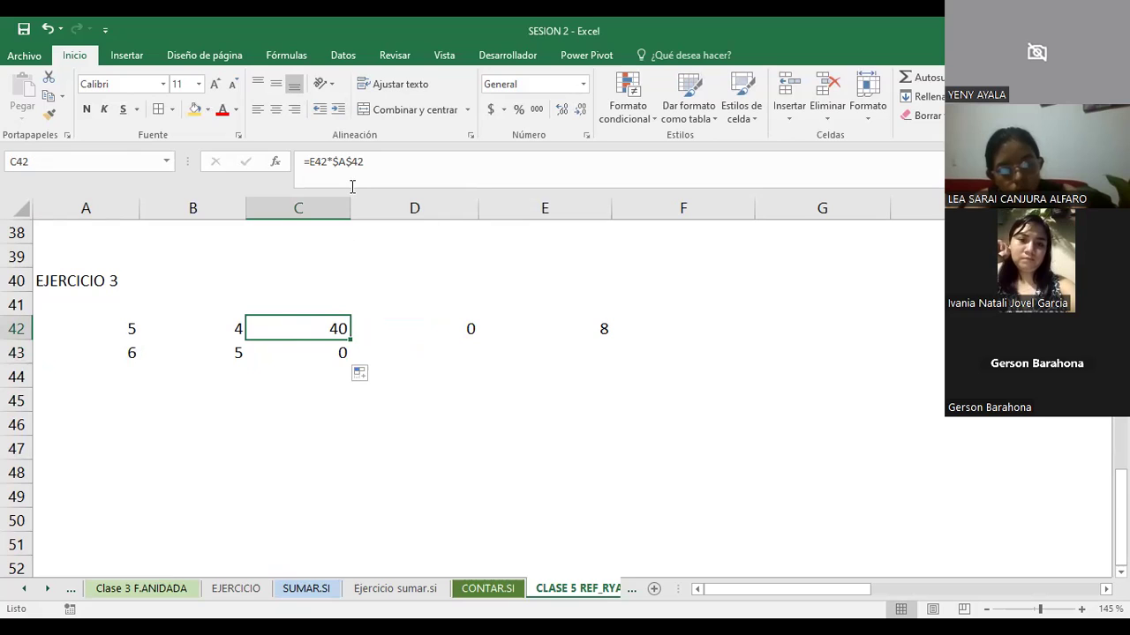
{"action": "left_click", "coordinate": [312, 356]}
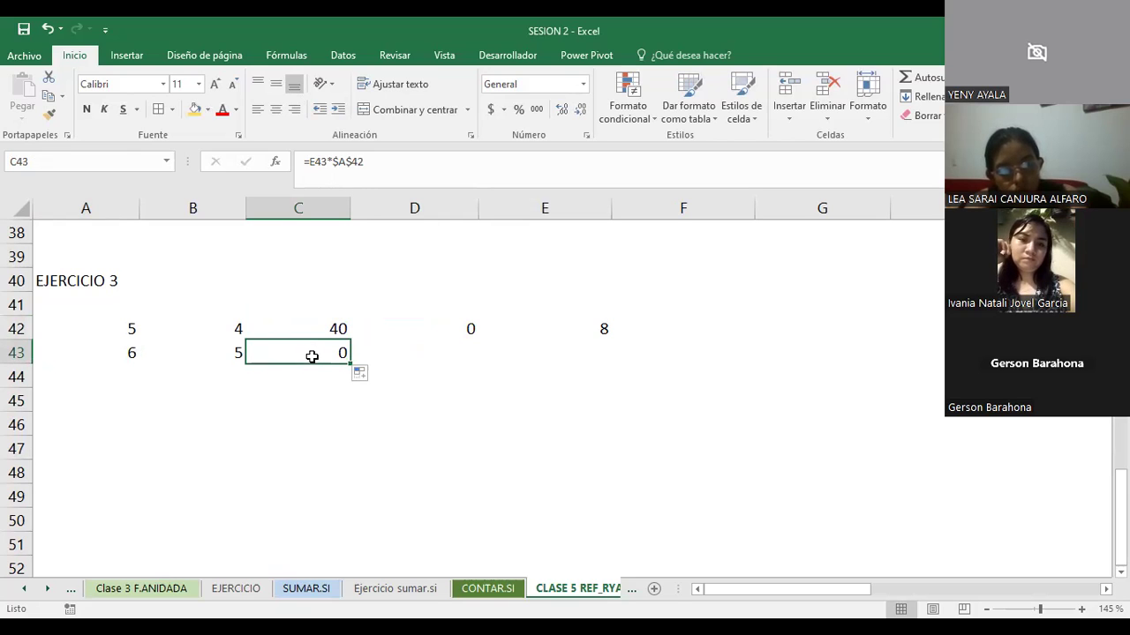
{"action": "left_click", "coordinate": [316, 327]}
{"action": "left_click", "coordinate": [318, 352]}
{"action": "left_click", "coordinate": [322, 328]}
{"action": "left_click", "coordinate": [319, 353]}
{"action": "left_click", "coordinate": [320, 329]}
- Compare the C42 and C43 formulas against E42's 8 and the still-empty E43
{"action": "left_click", "coordinate": [556, 328]}
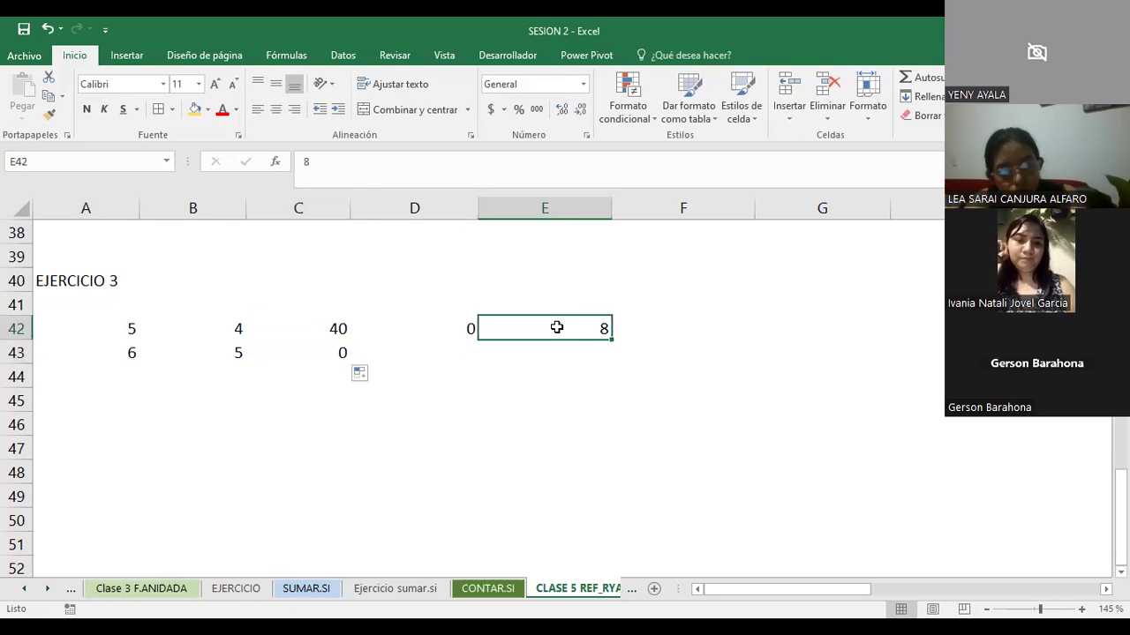
{"action": "left_click", "coordinate": [327, 328]}
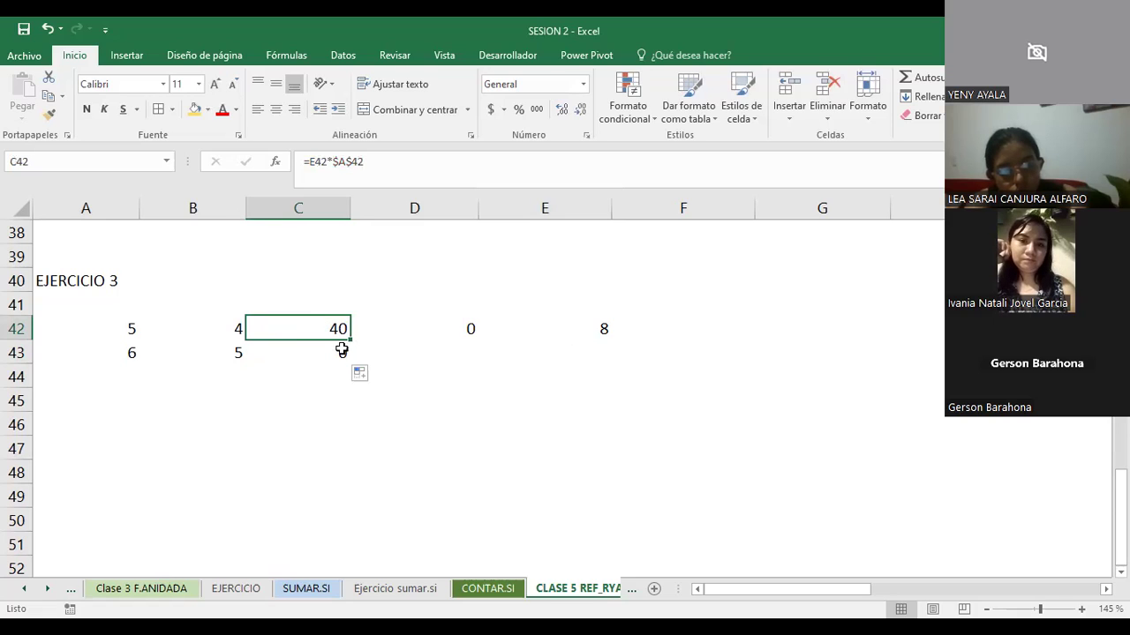
{"action": "left_click", "coordinate": [298, 353]}
{"action": "left_click", "coordinate": [312, 313]}
{"action": "left_click", "coordinate": [307, 326]}
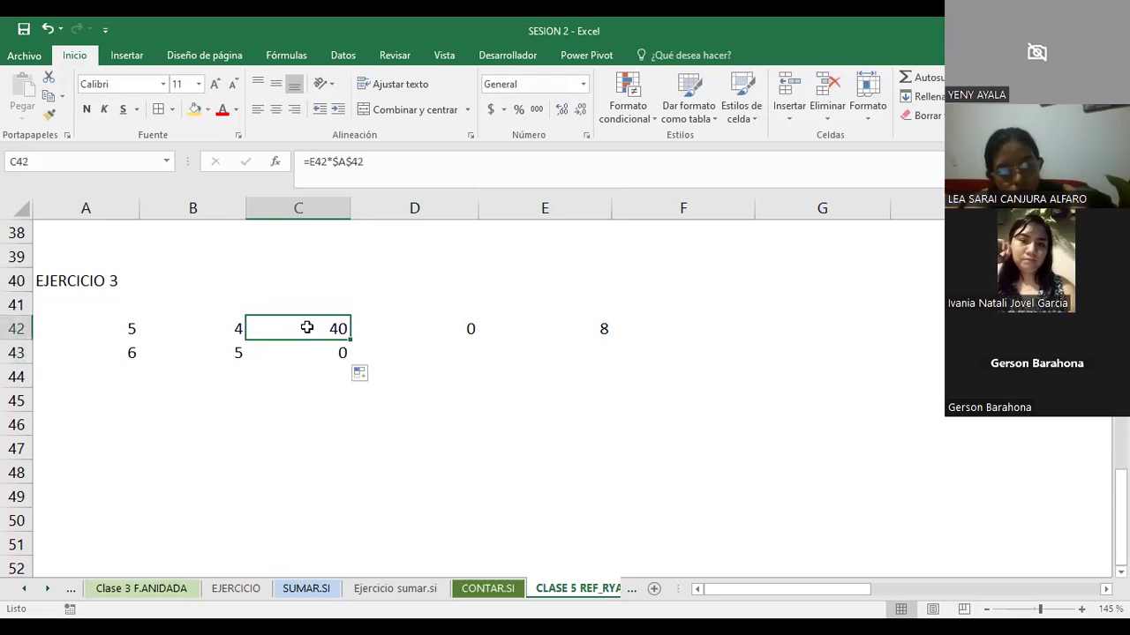
{"action": "left_click", "coordinate": [312, 353]}
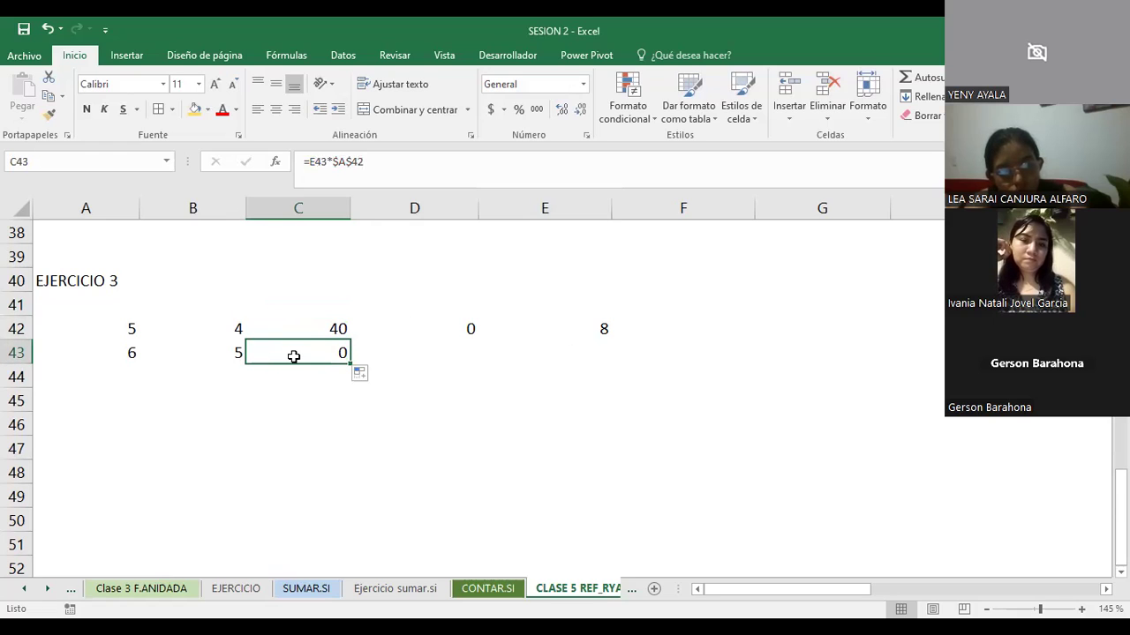
{"action": "left_click", "coordinate": [603, 351]}
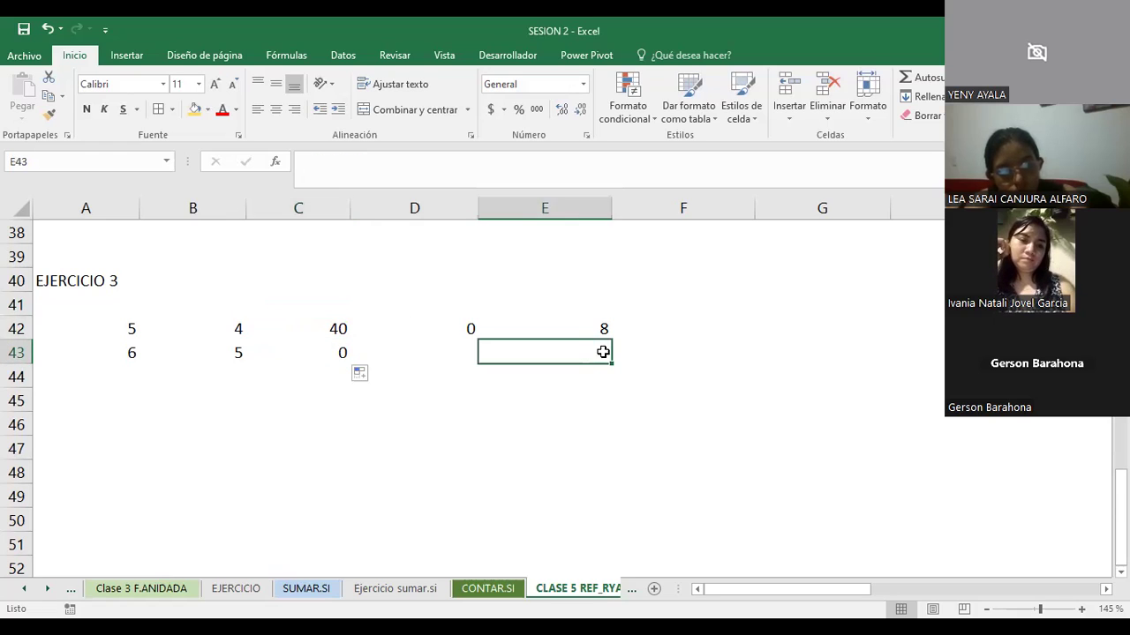
{"action": "left_click", "coordinate": [306, 353]}
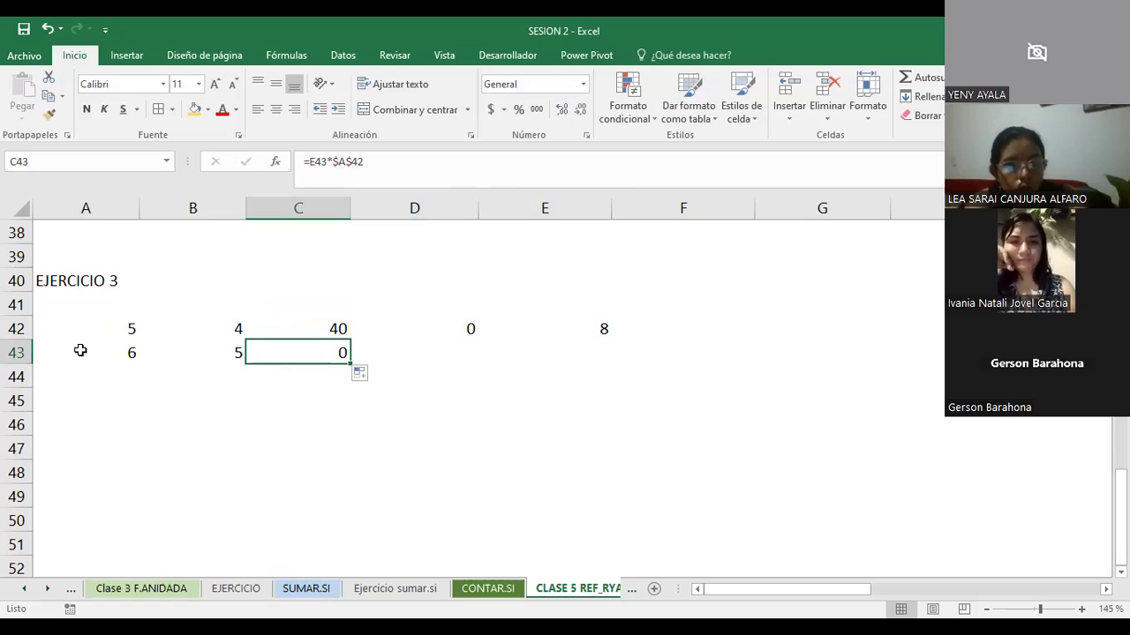
- Enter 5 in both E43 and E44
{"action": "left_click", "coordinate": [80, 350]}
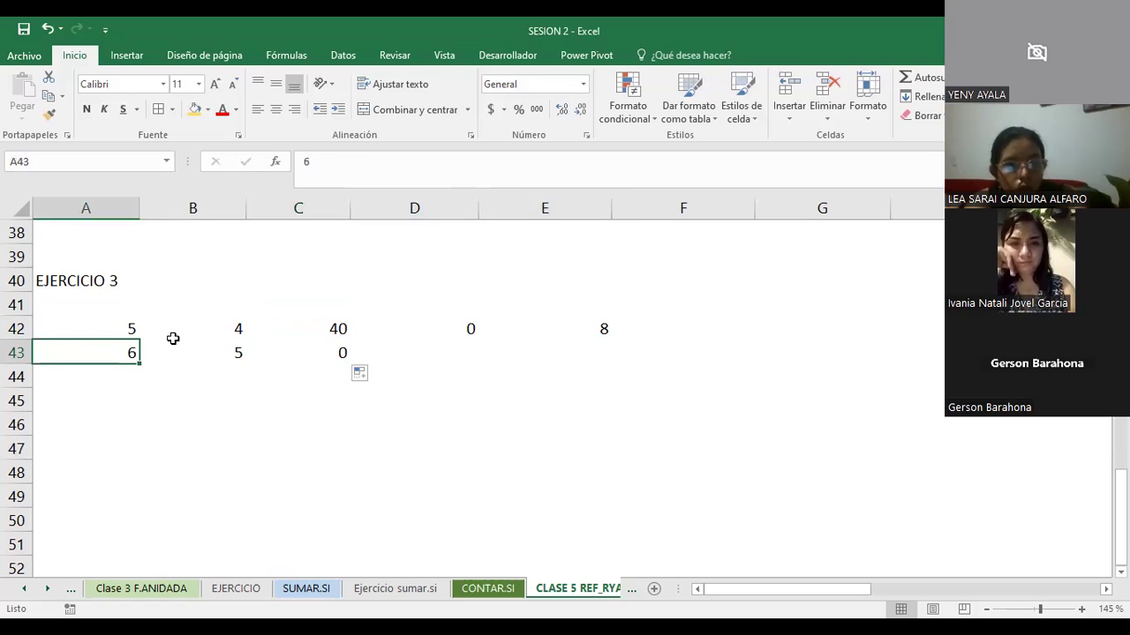
{"action": "left_click", "coordinate": [605, 354]}
{"action": "type", "text": "5"}
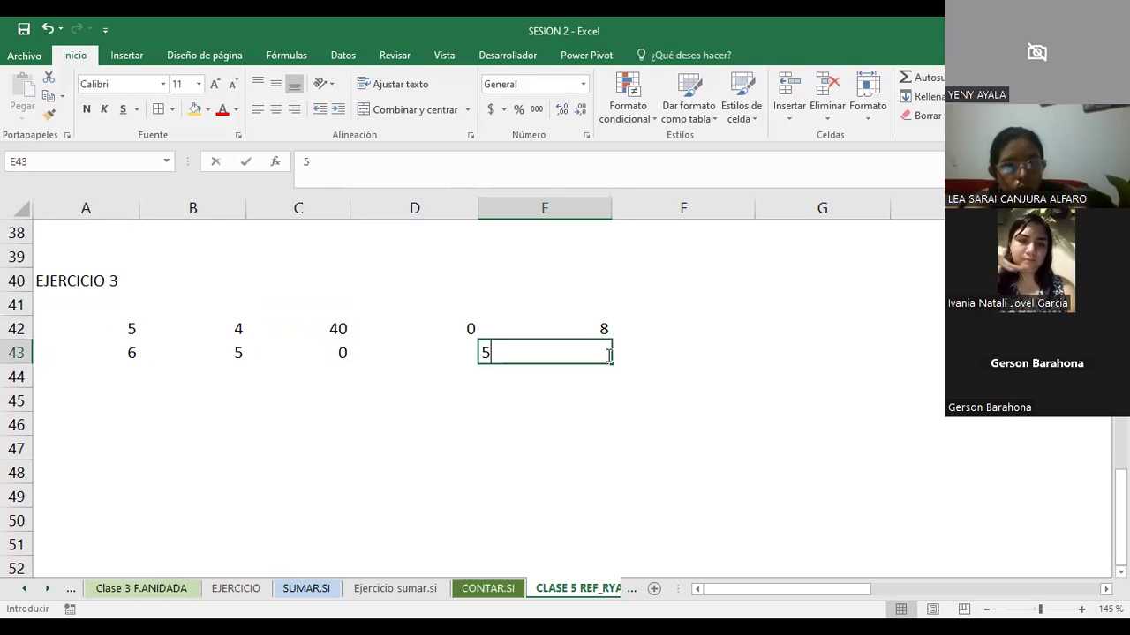
{"action": "key", "text": "Return"}
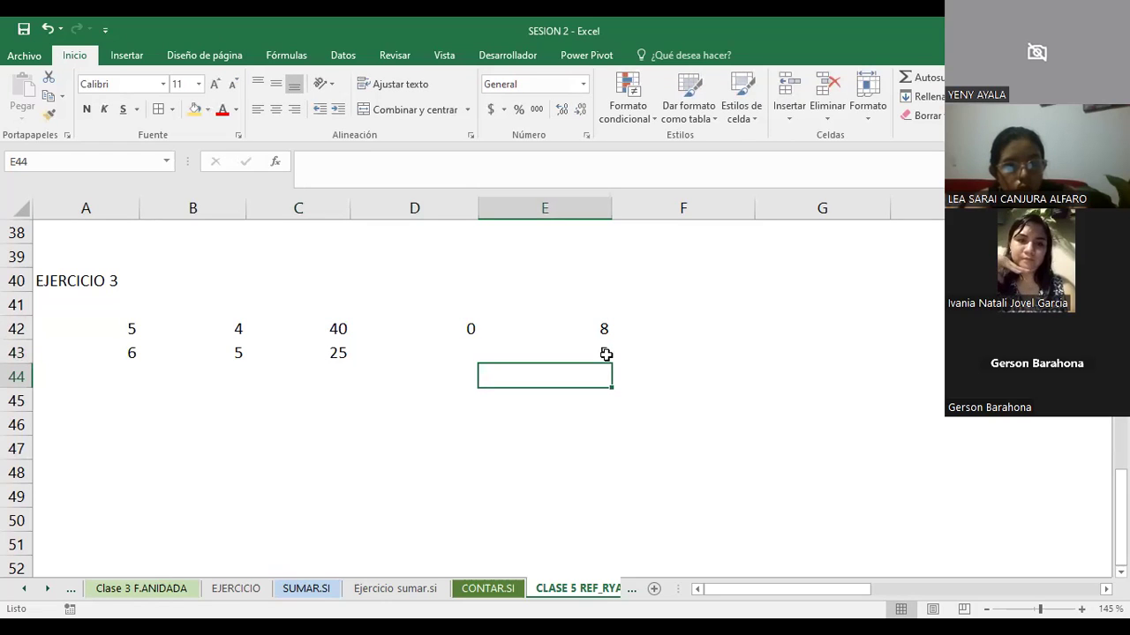
{"action": "type", "text": "5"}
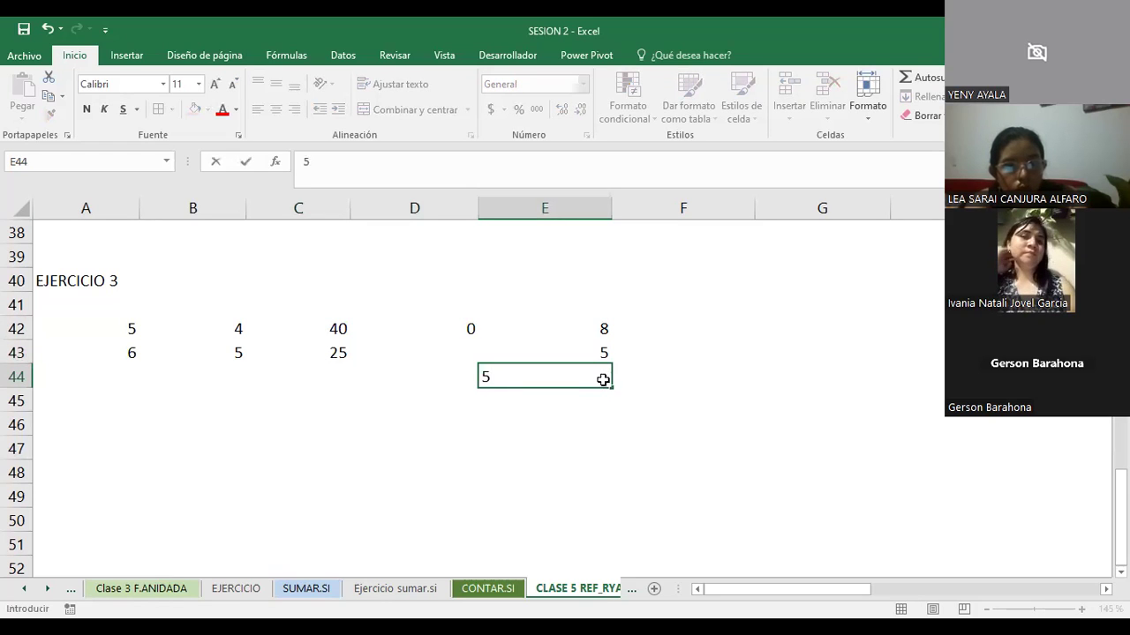
{"action": "key", "text": "Return"}
- Copy C43's formula down to C44 and put 6 in A44 and B44
{"action": "left_click", "coordinate": [344, 355]}
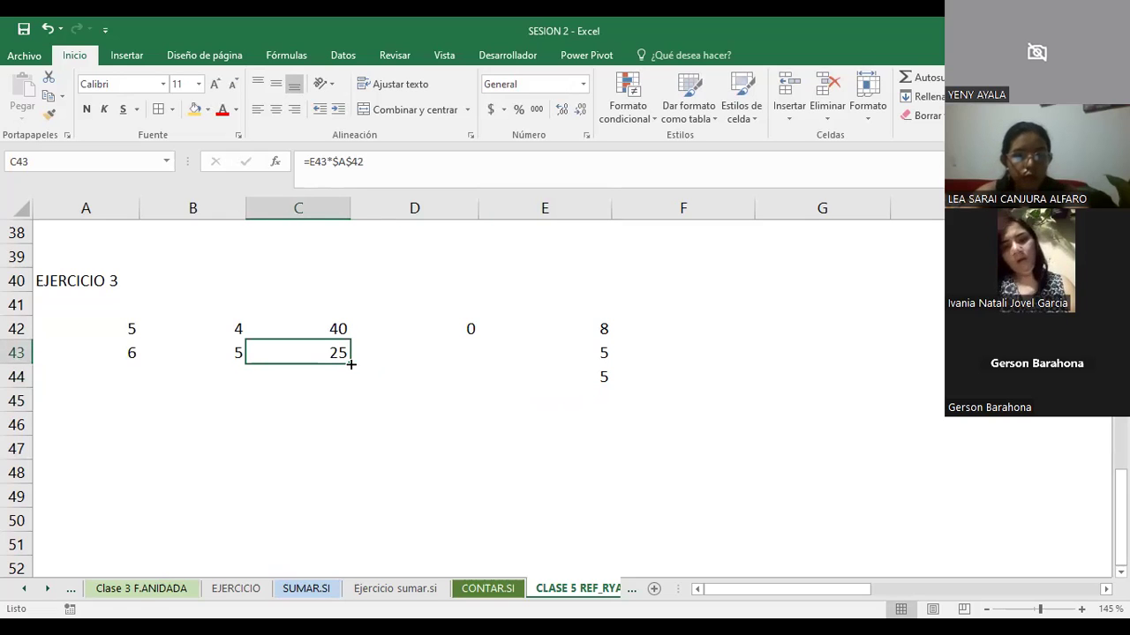
{"action": "left_click_drag", "start_coordinate": [351, 364], "coordinate": [351, 383]}
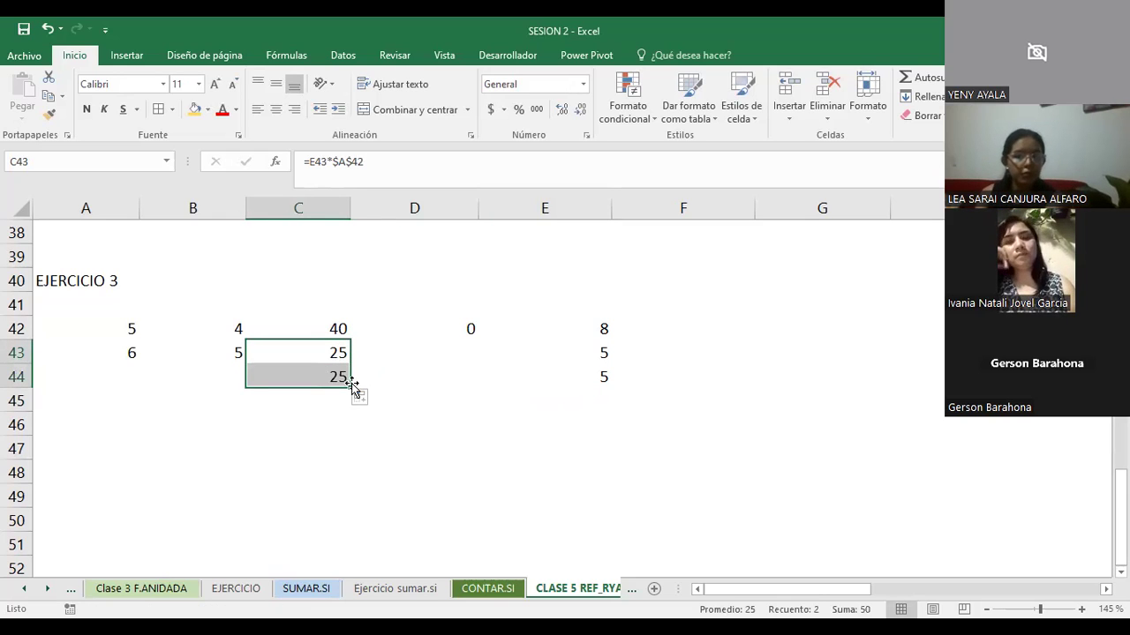
{"action": "left_click", "coordinate": [120, 375]}
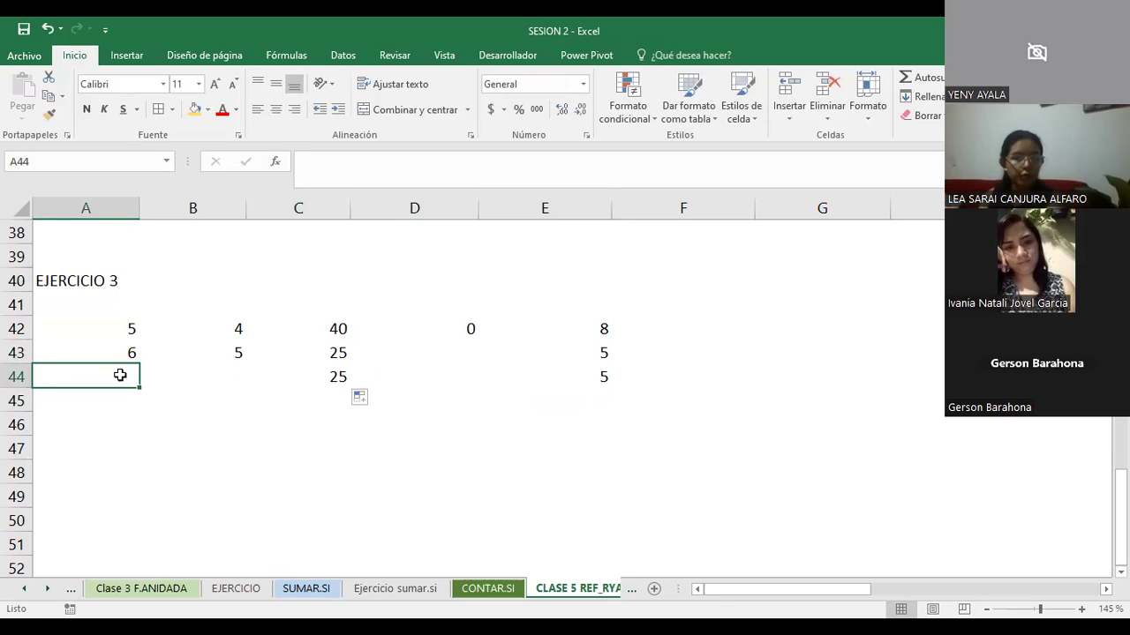
{"action": "type", "text": "6"}
{"action": "left_click", "coordinate": [231, 384]}
{"action": "type", "text": "6"}
{"action": "left_click", "coordinate": [300, 432]}
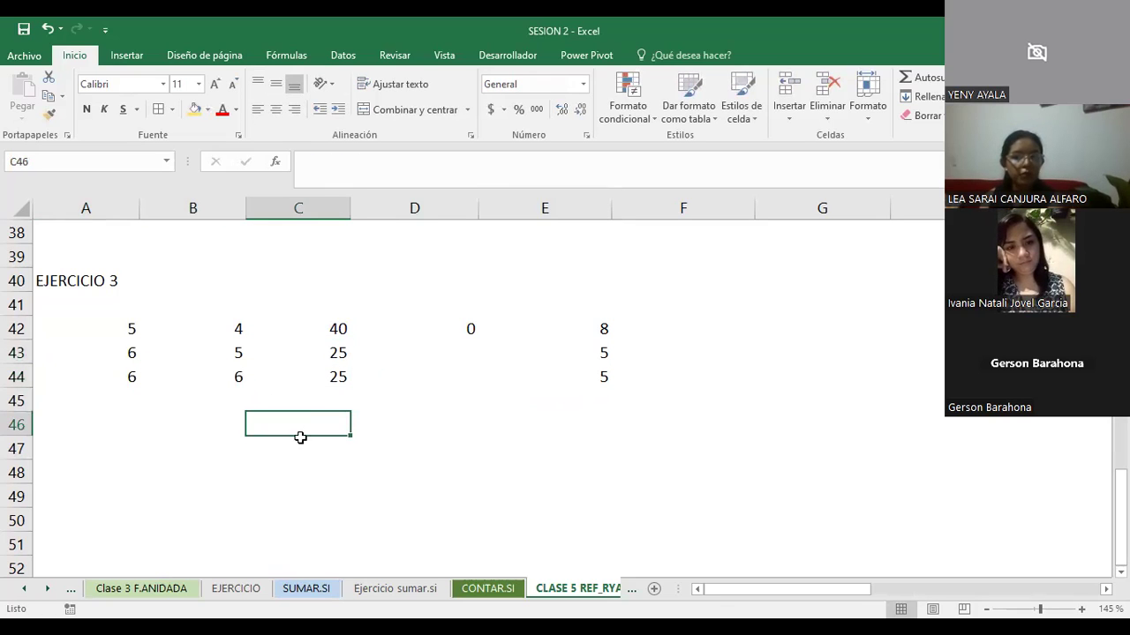
{"action": "left_click", "coordinate": [332, 379]}
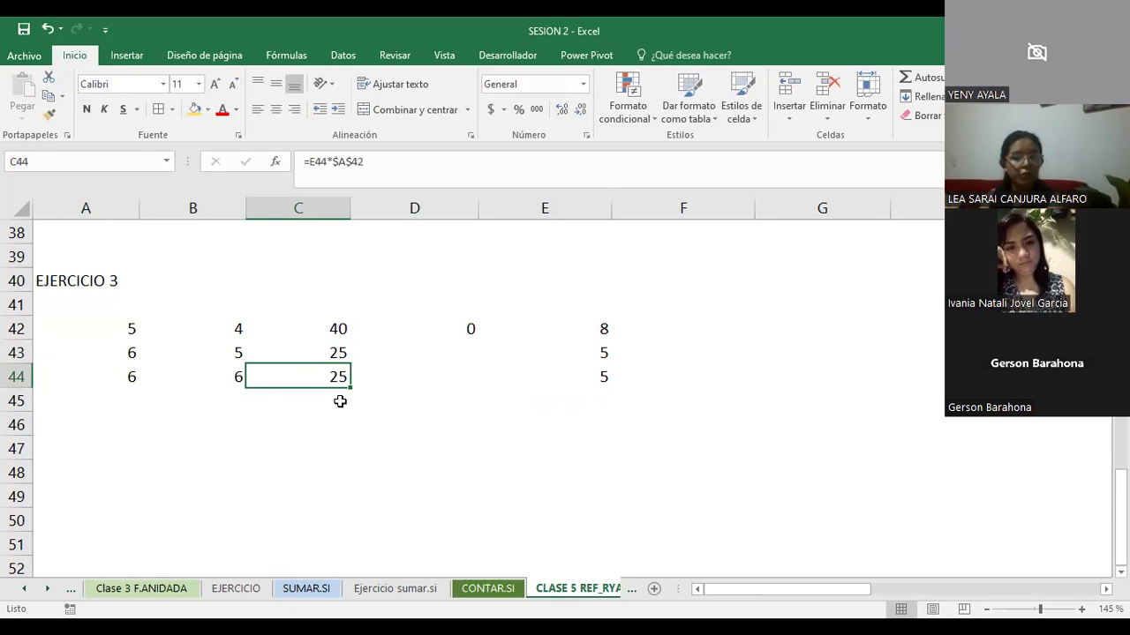
{"action": "left_click", "coordinate": [324, 328]}
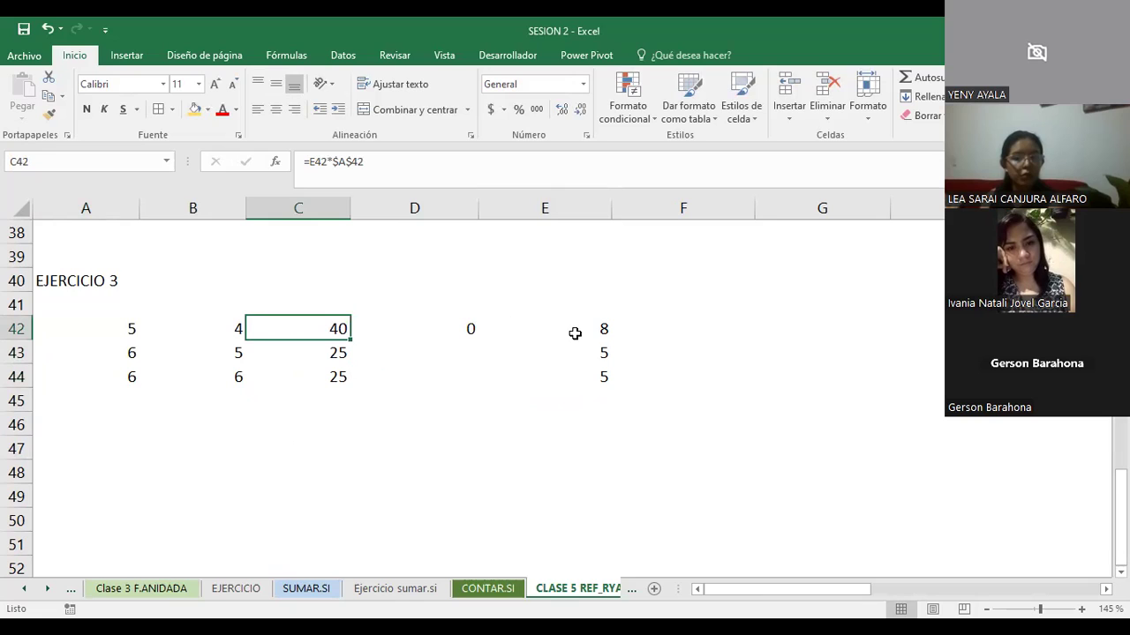
{"action": "left_click", "coordinate": [329, 354]}
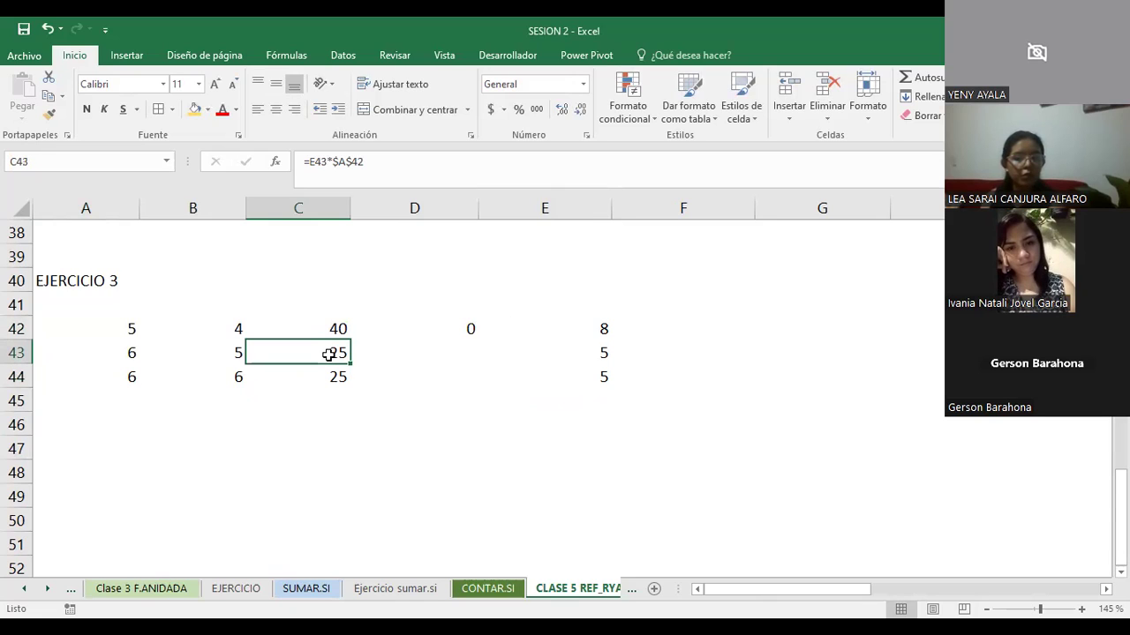
{"action": "left_click", "coordinate": [558, 356]}
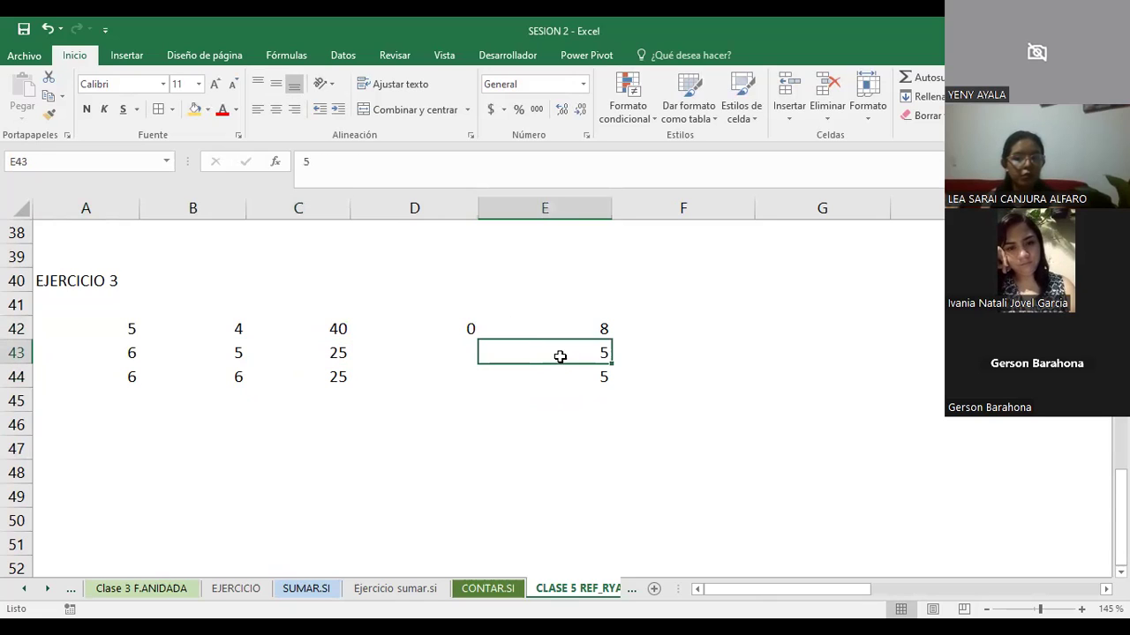
{"action": "left_click", "coordinate": [323, 376]}
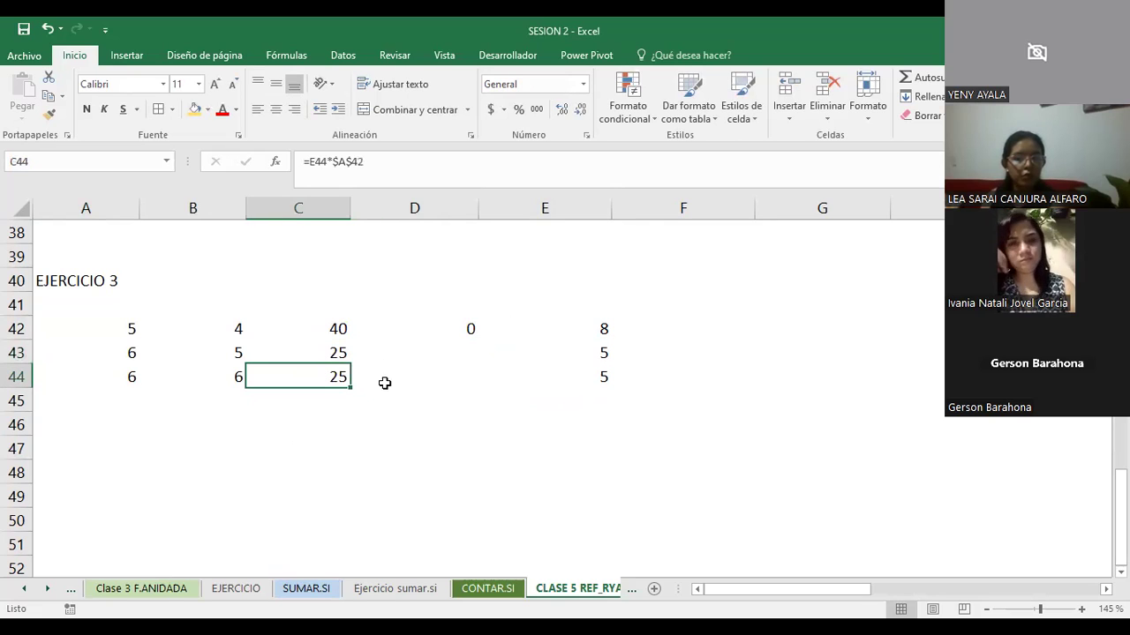
{"action": "left_click", "coordinate": [305, 331]}
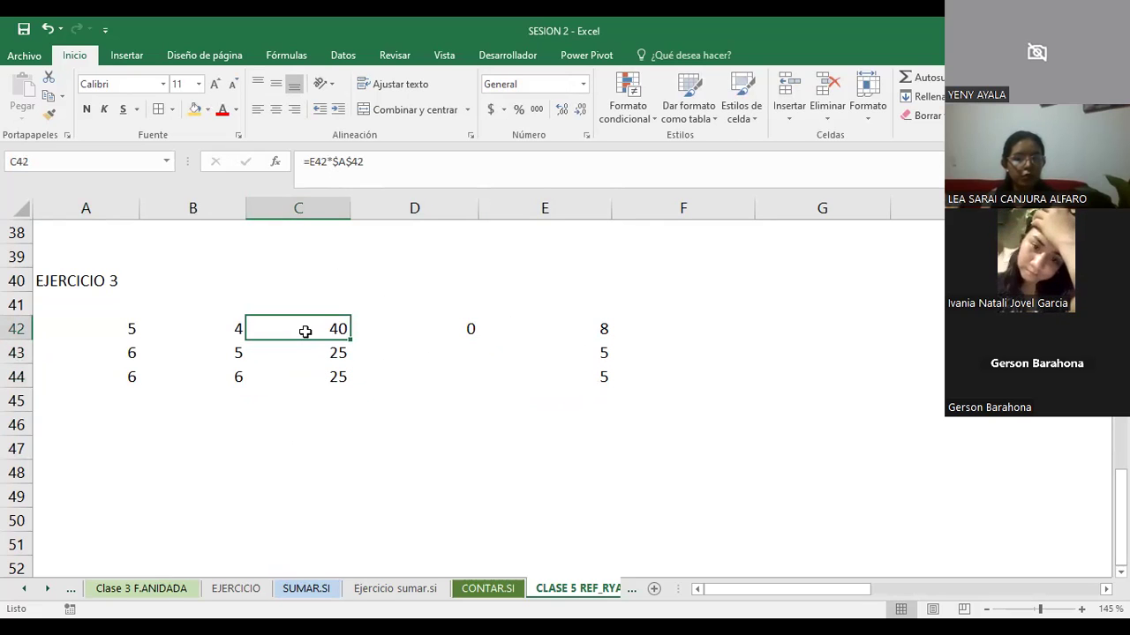
{"action": "left_click", "coordinate": [98, 324]}
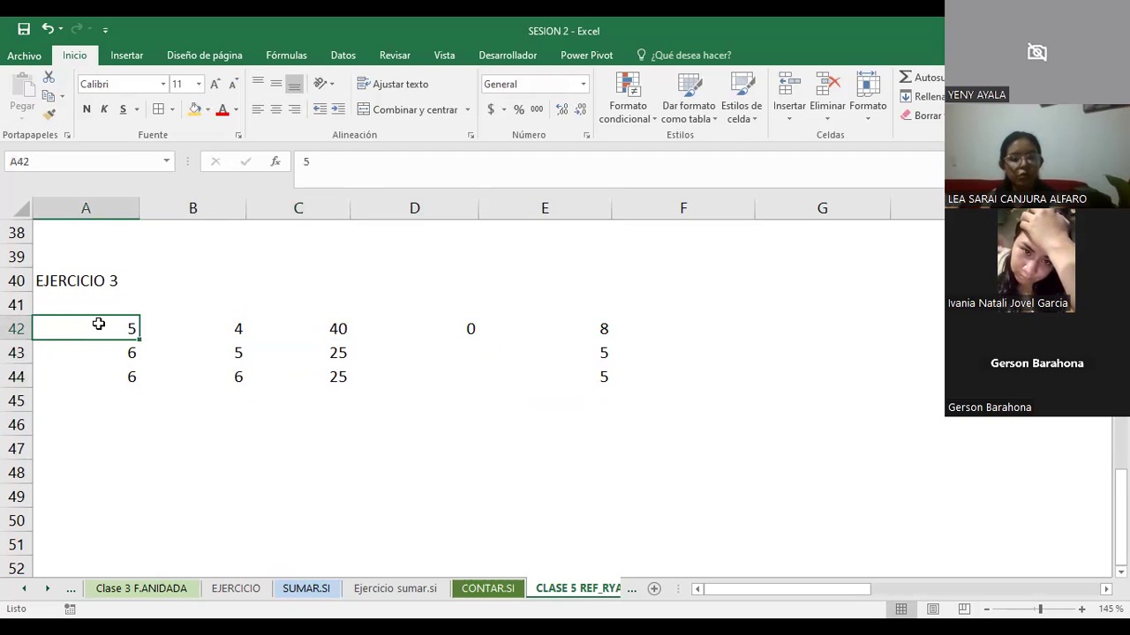
{"action": "left_click", "coordinate": [314, 328]}
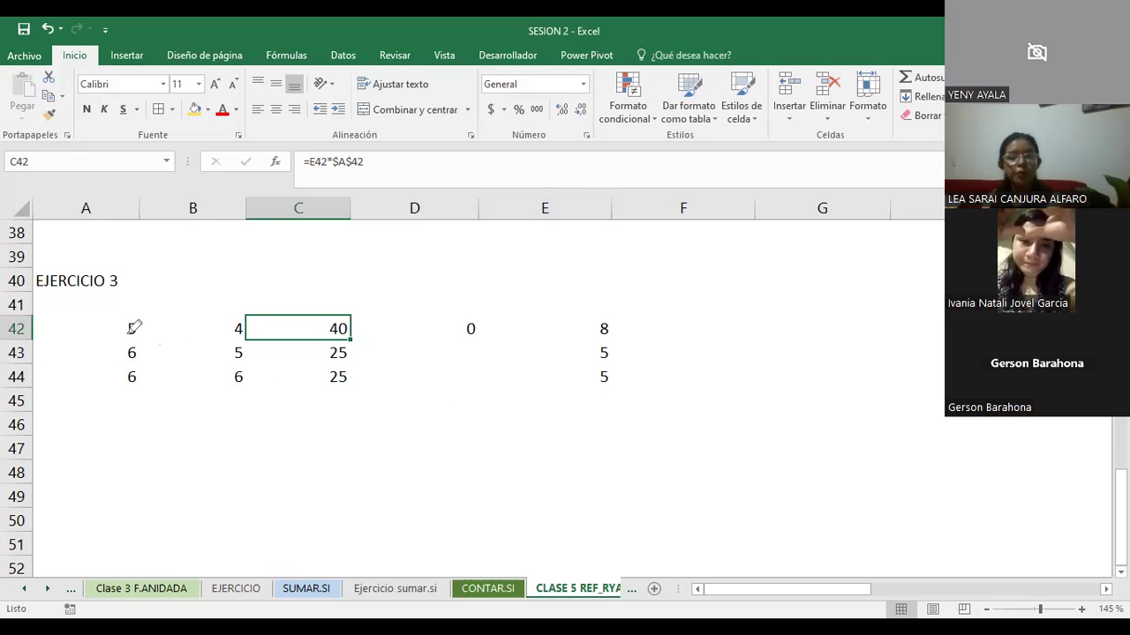
{"action": "left_click_drag", "start_coordinate": [131, 330], "coordinate": [602, 320]}
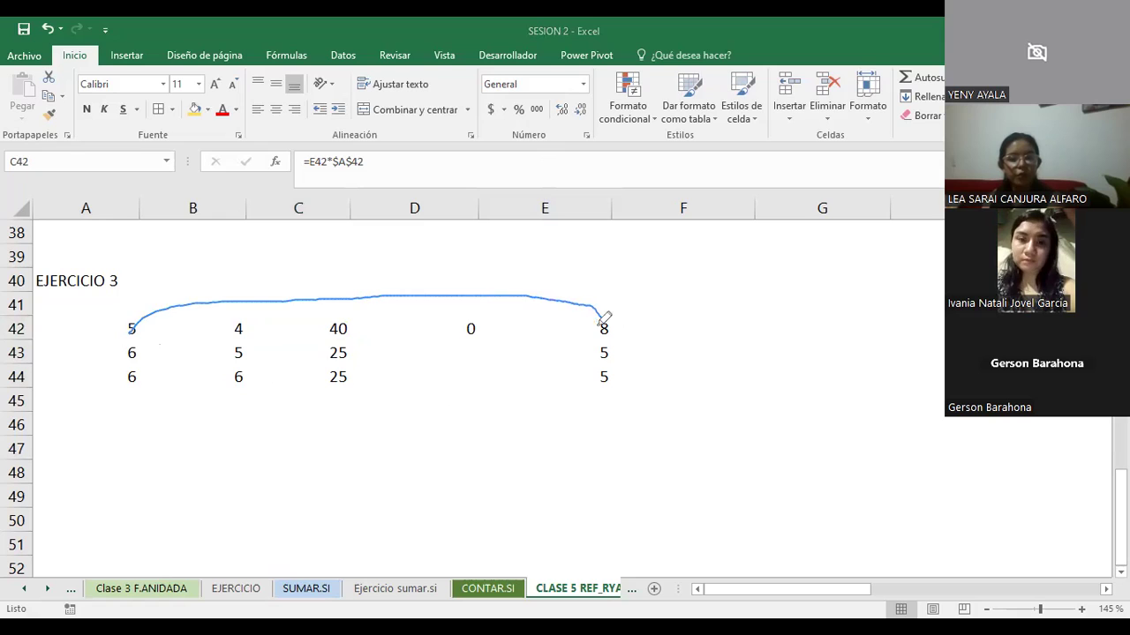
{"action": "left_click_drag", "start_coordinate": [133, 326], "coordinate": [597, 347]}
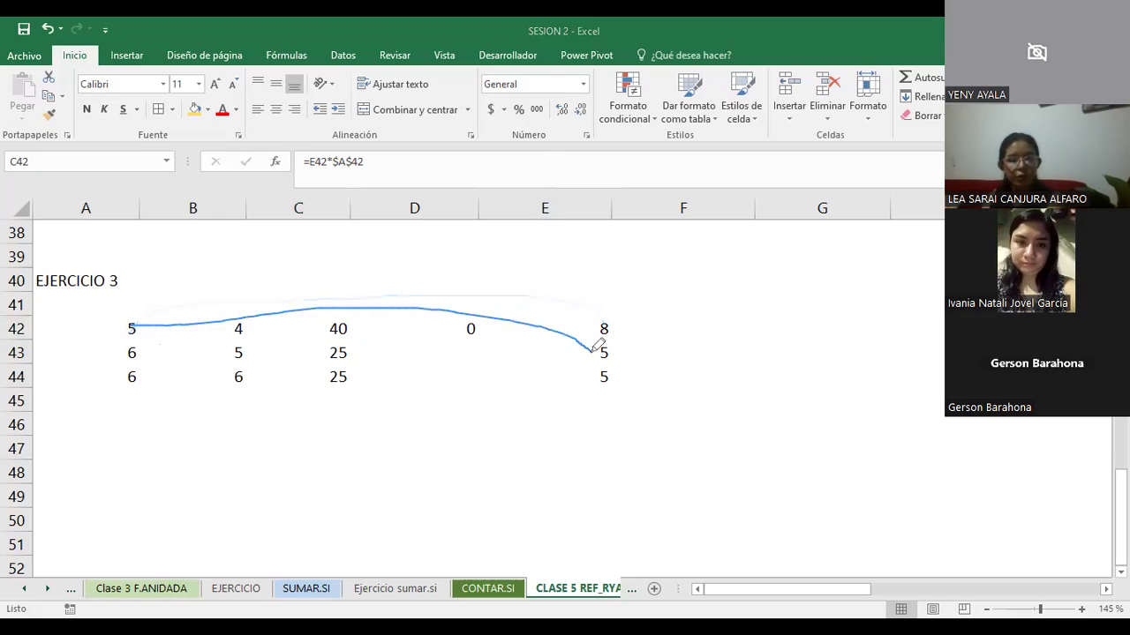
{"action": "mouse_move", "coordinate": [132, 328]}
{"action": "left_mouse_down"}
{"action": "mouse_move", "coordinate": [560, 356]}
{"action": "mouse_move", "coordinate": [607, 381]}
{"action": "left_mouse_up"}
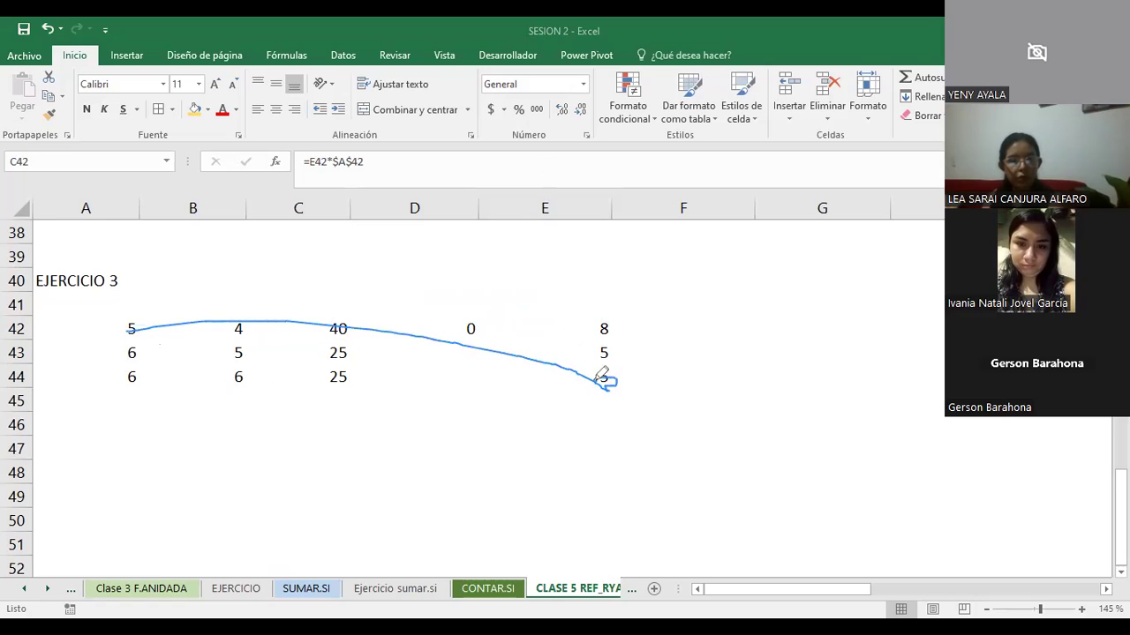